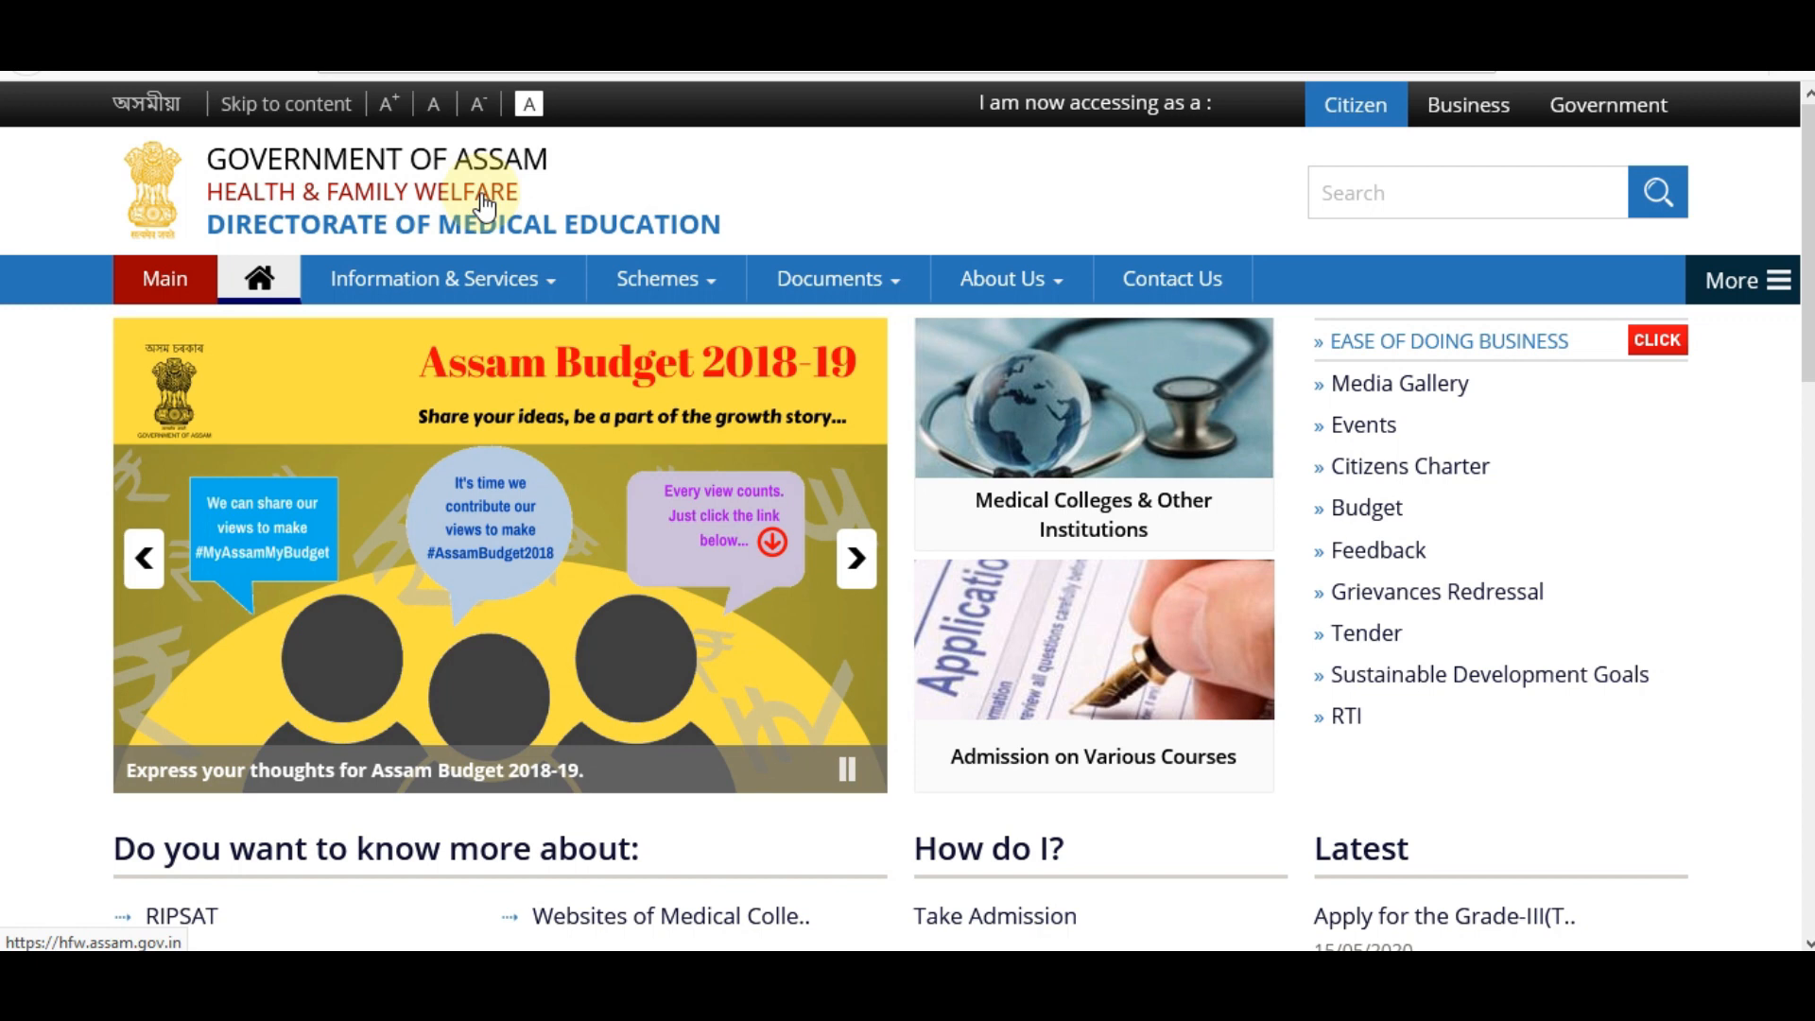
From DME Assam Recruitment, follow the Lakhimpur Medical College Grade-III (Technical) and Grade-IV apply link.
click(482, 19)
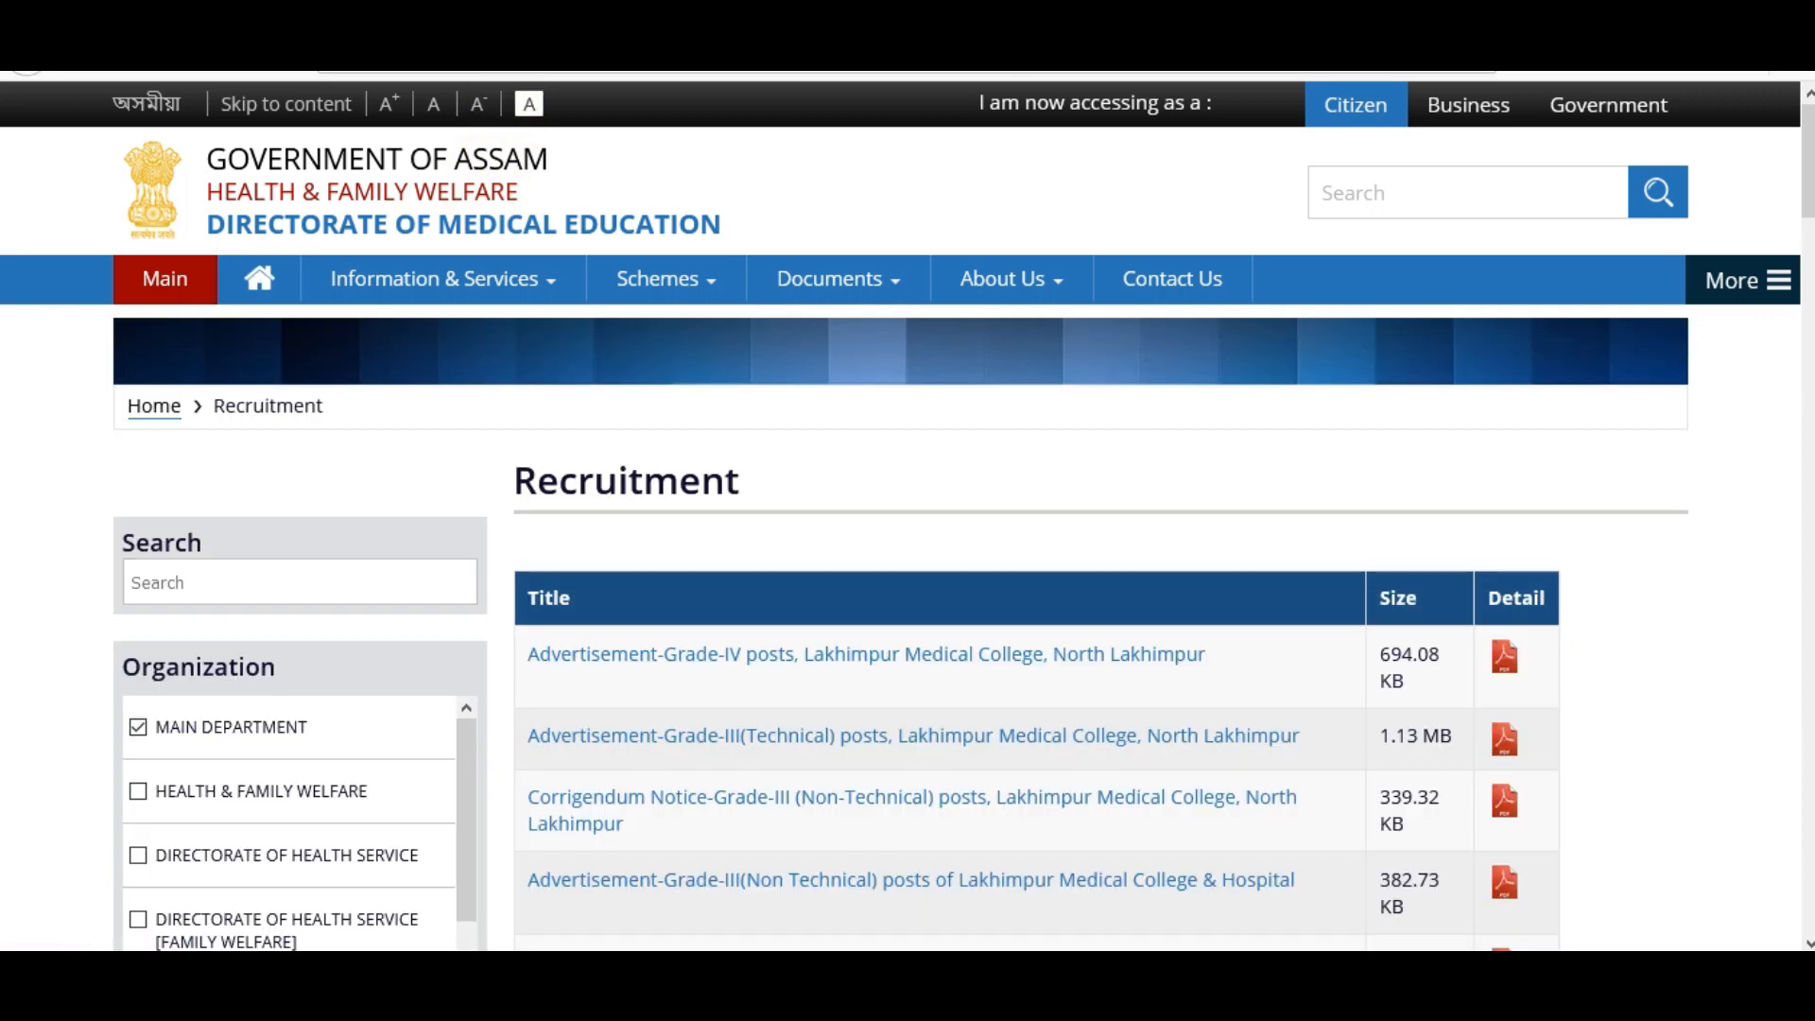
scroll(908, 516, down, 2)
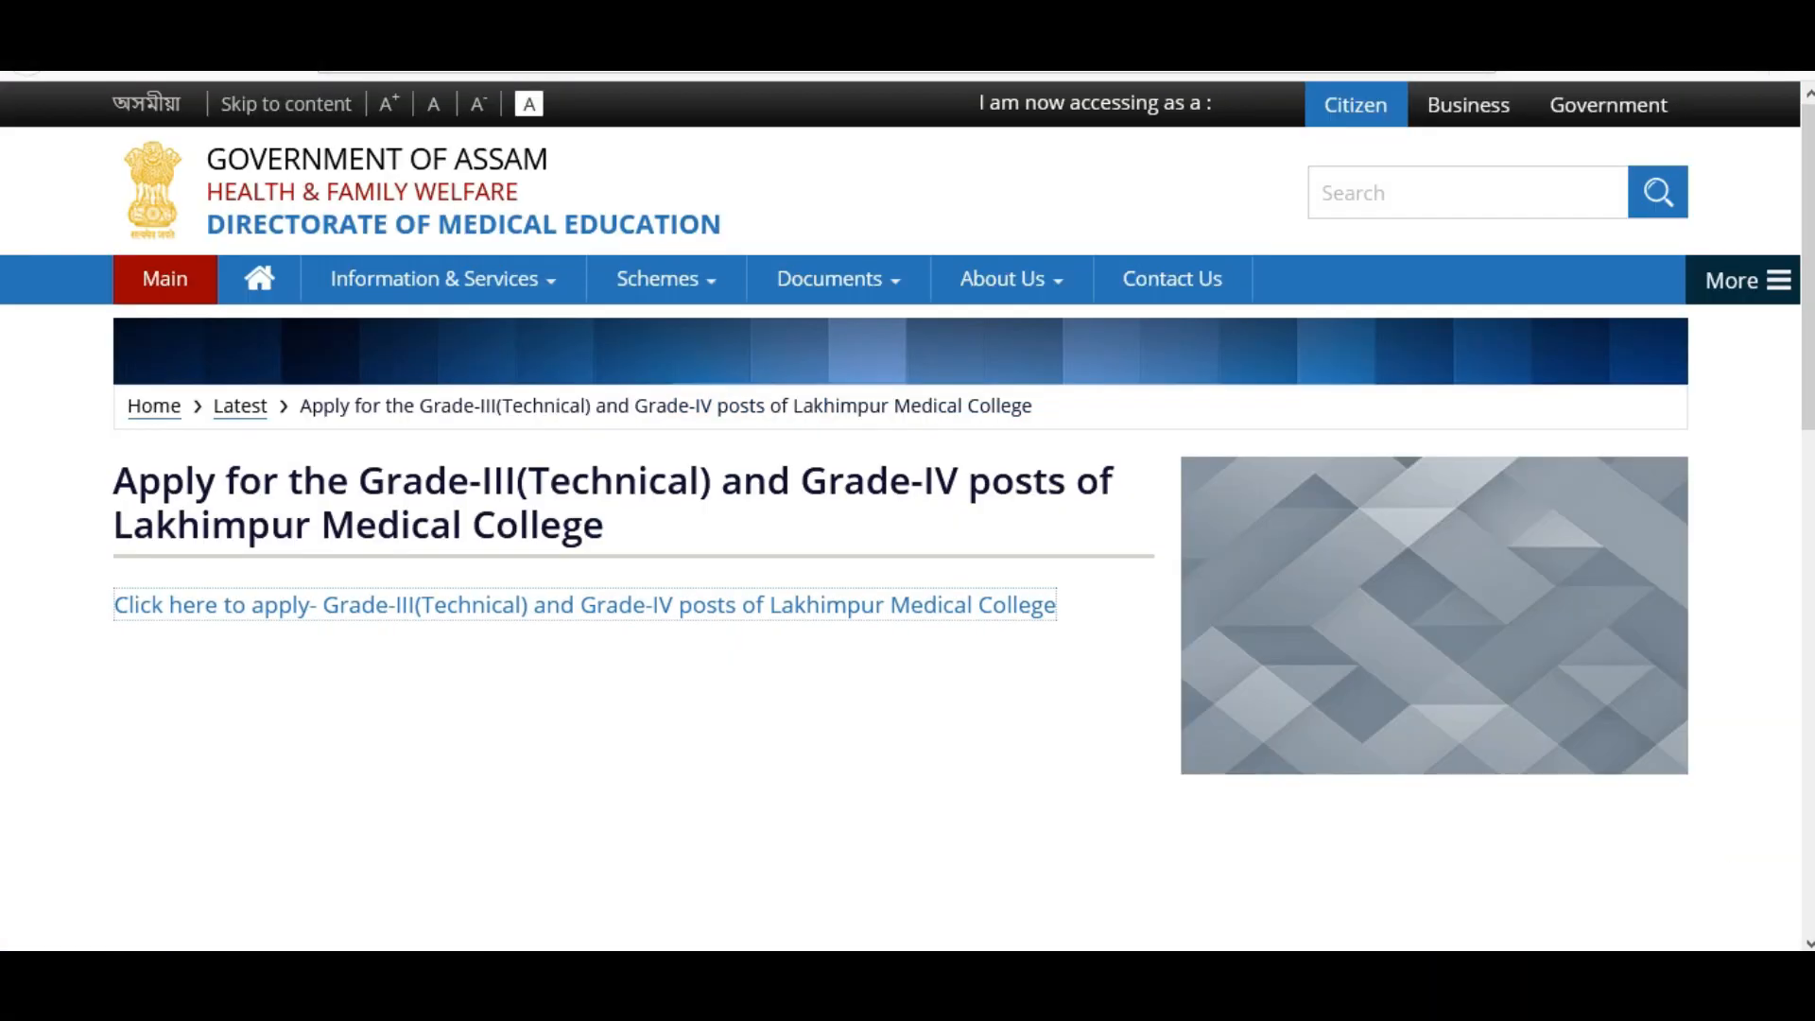
click(686, 715)
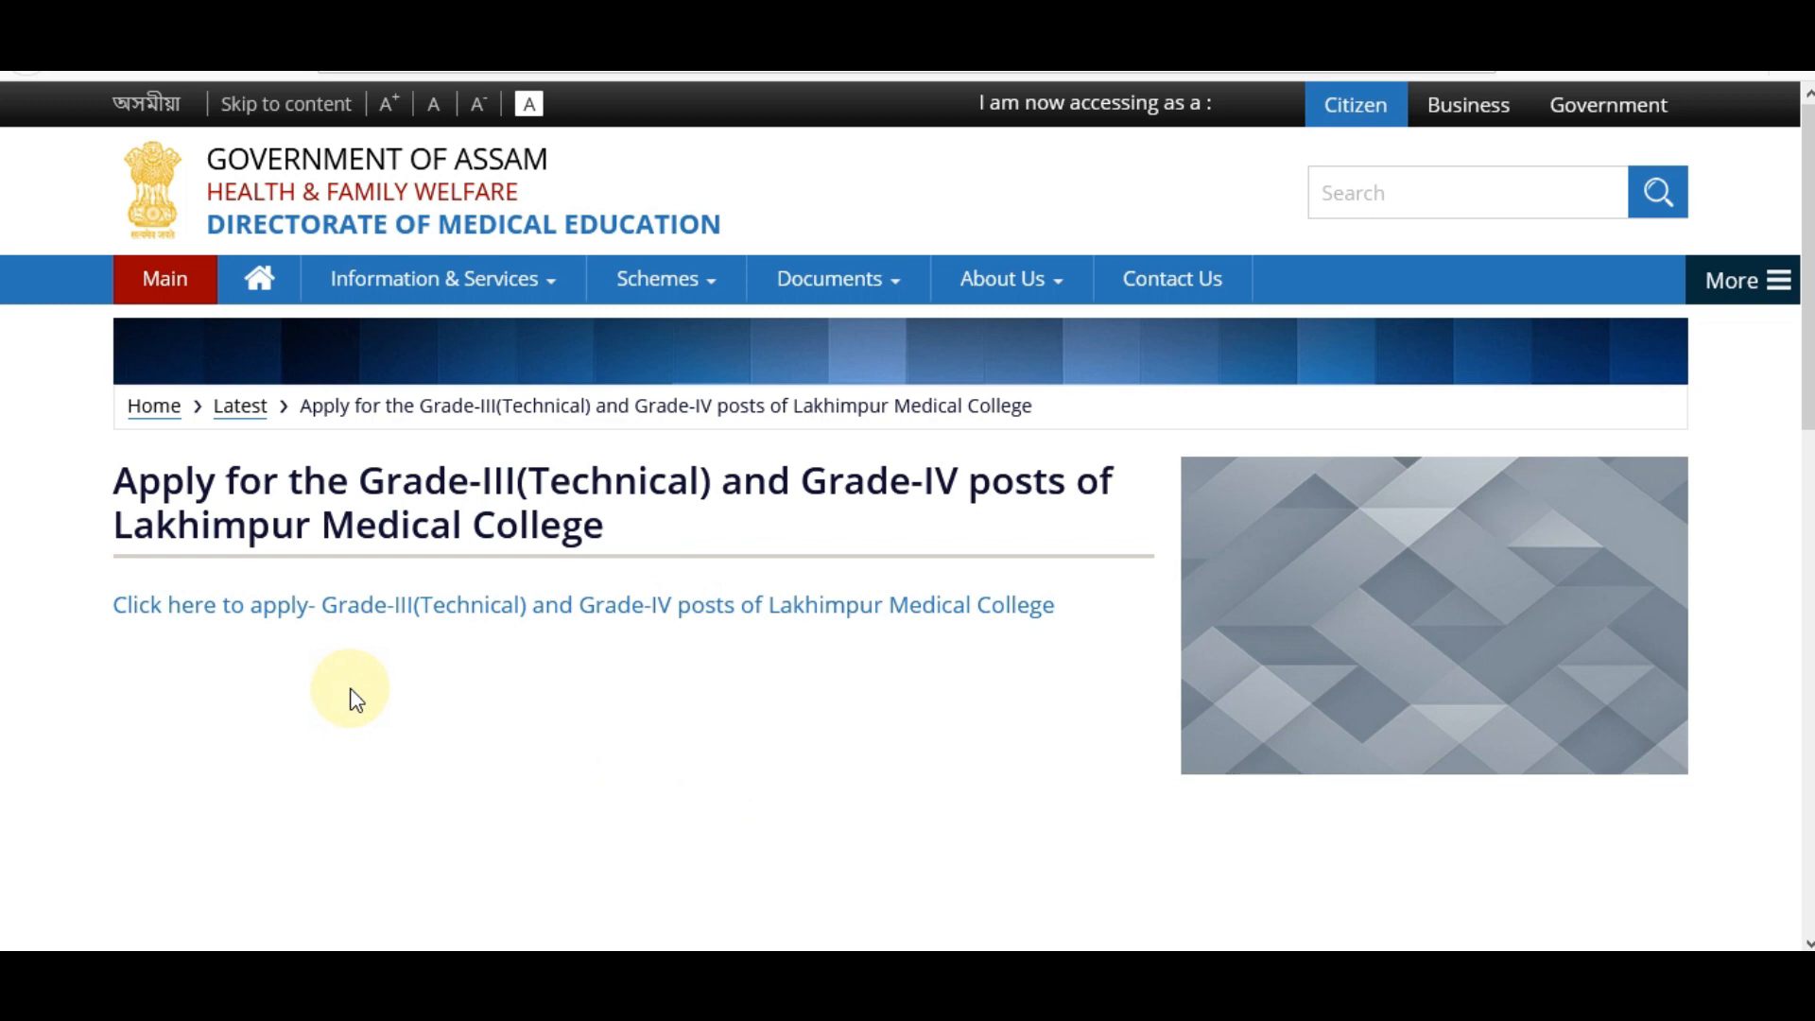
click(473, 627)
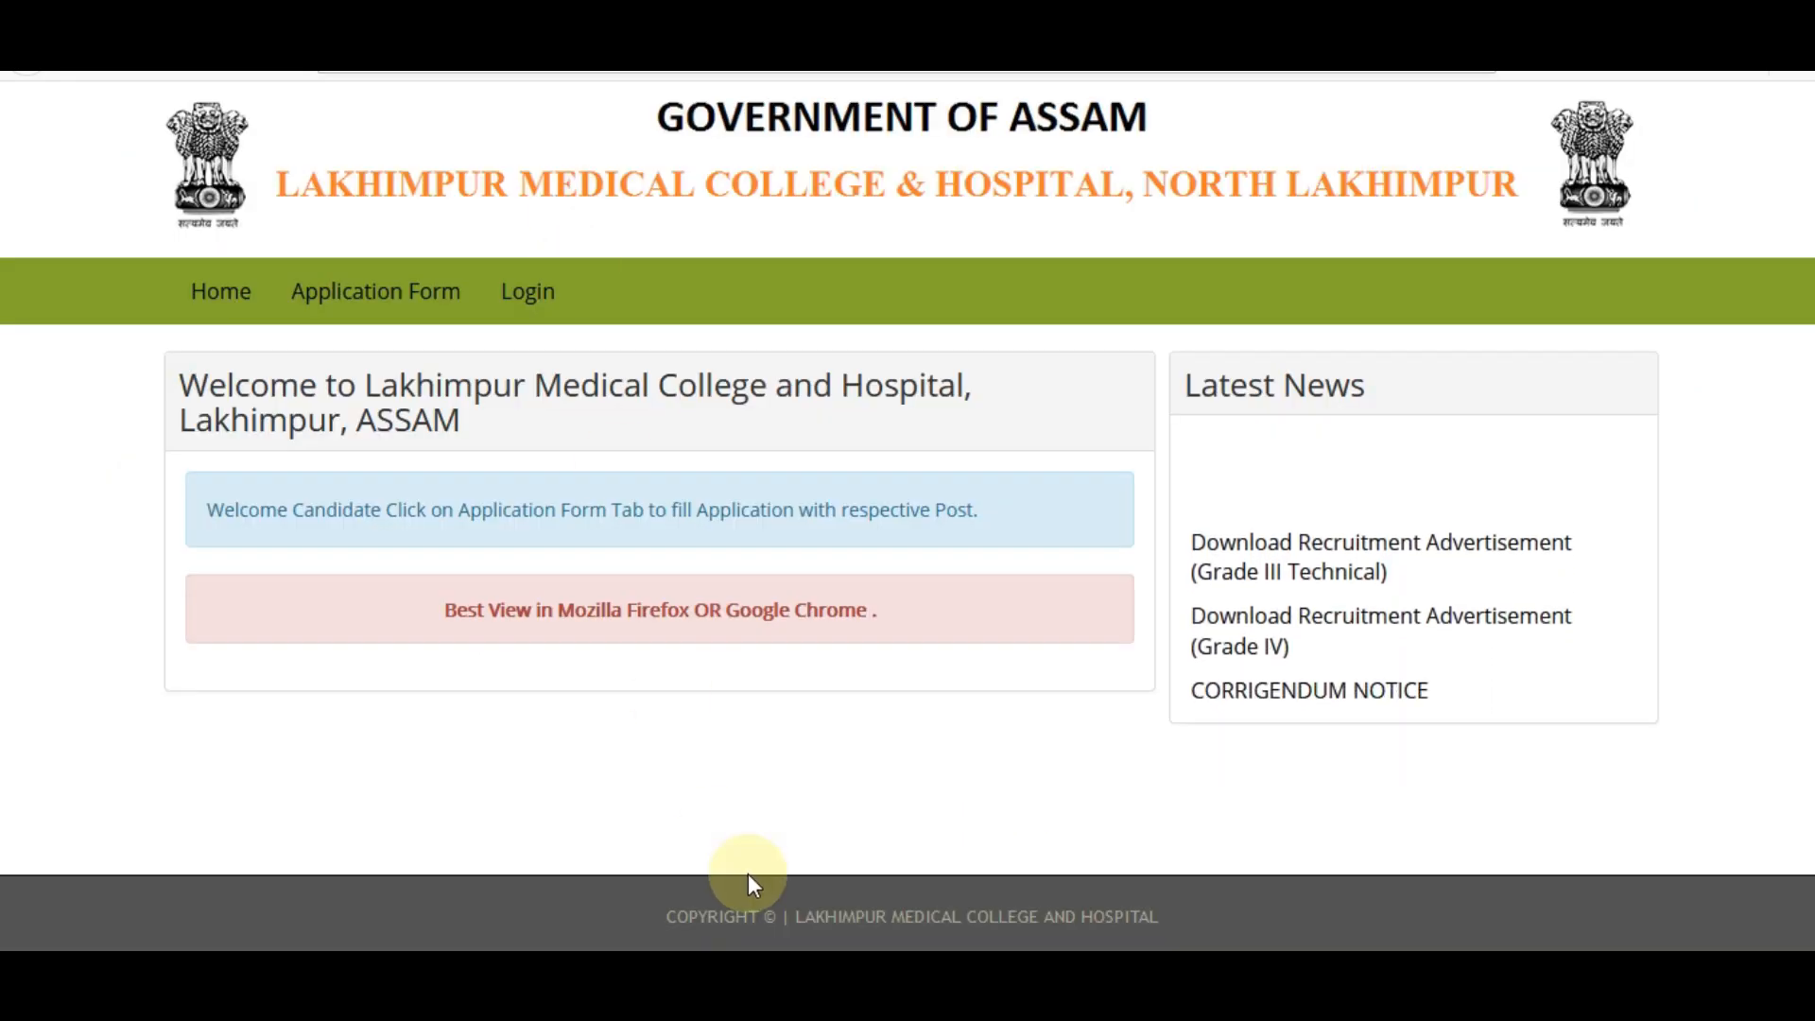
Open the application form instructions and mark the valid Email ID and no-documents notes.
click(355, 316)
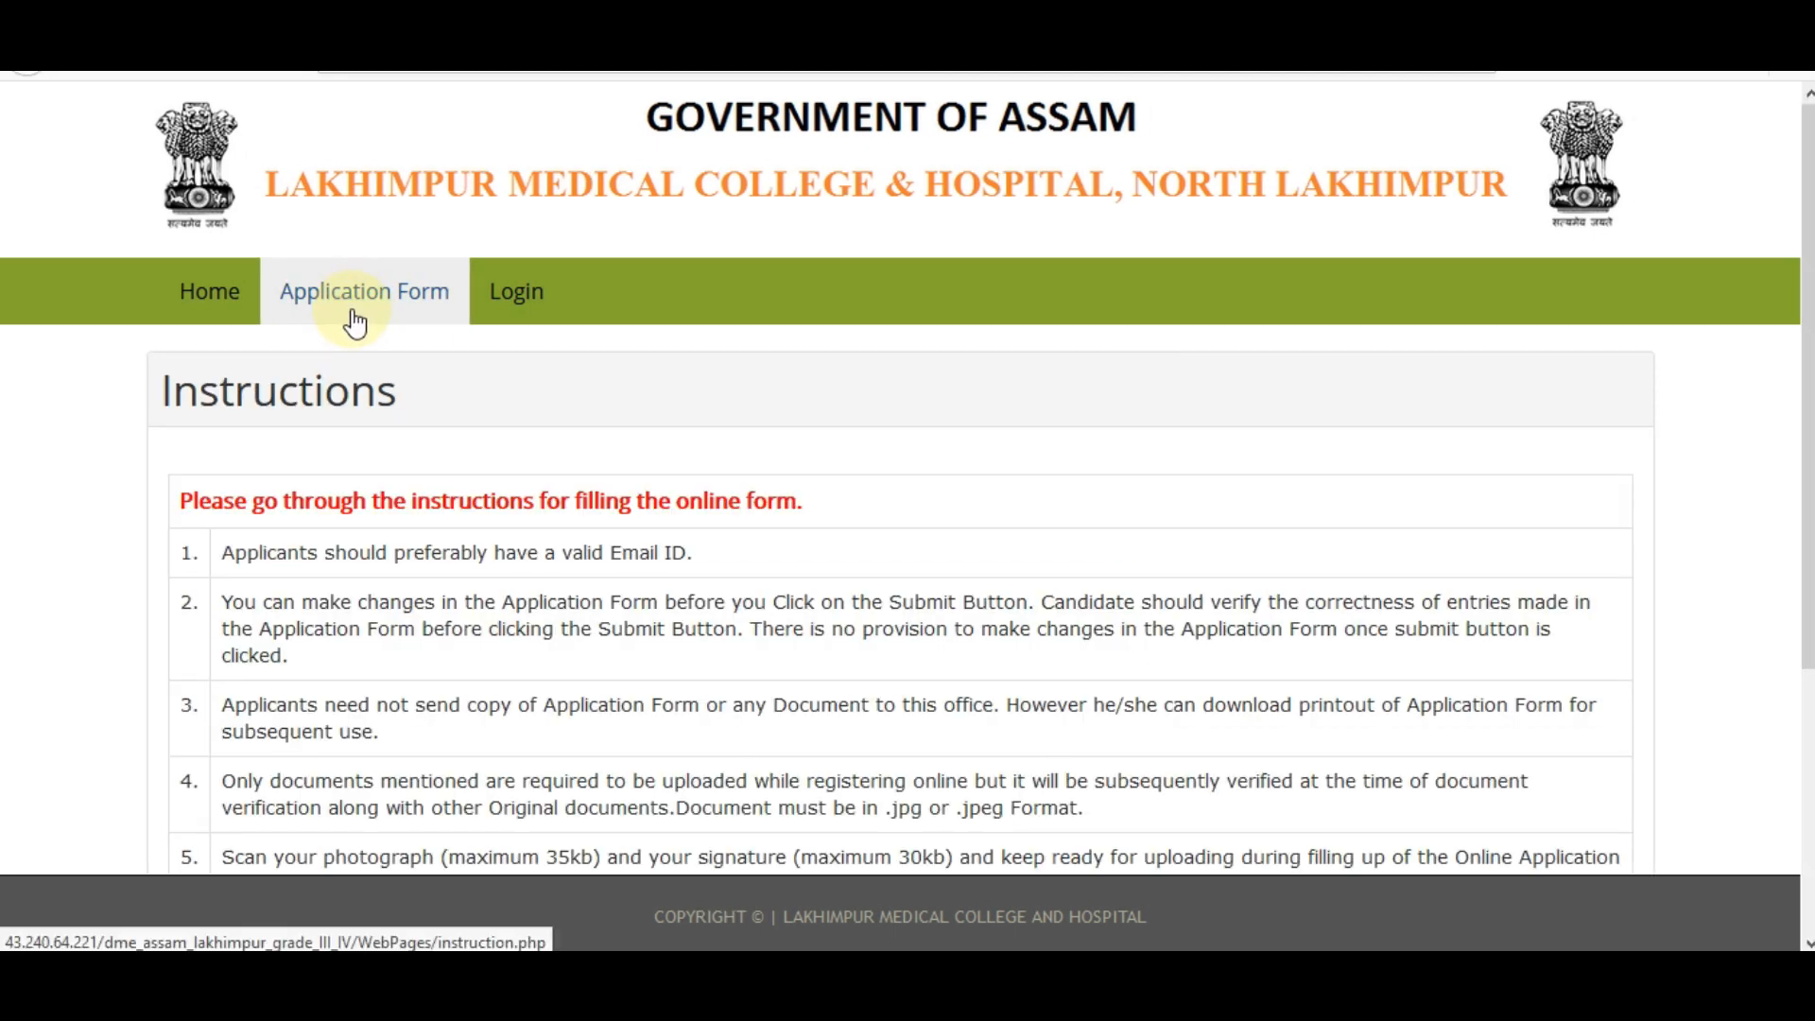
scroll(356, 322, down, 3)
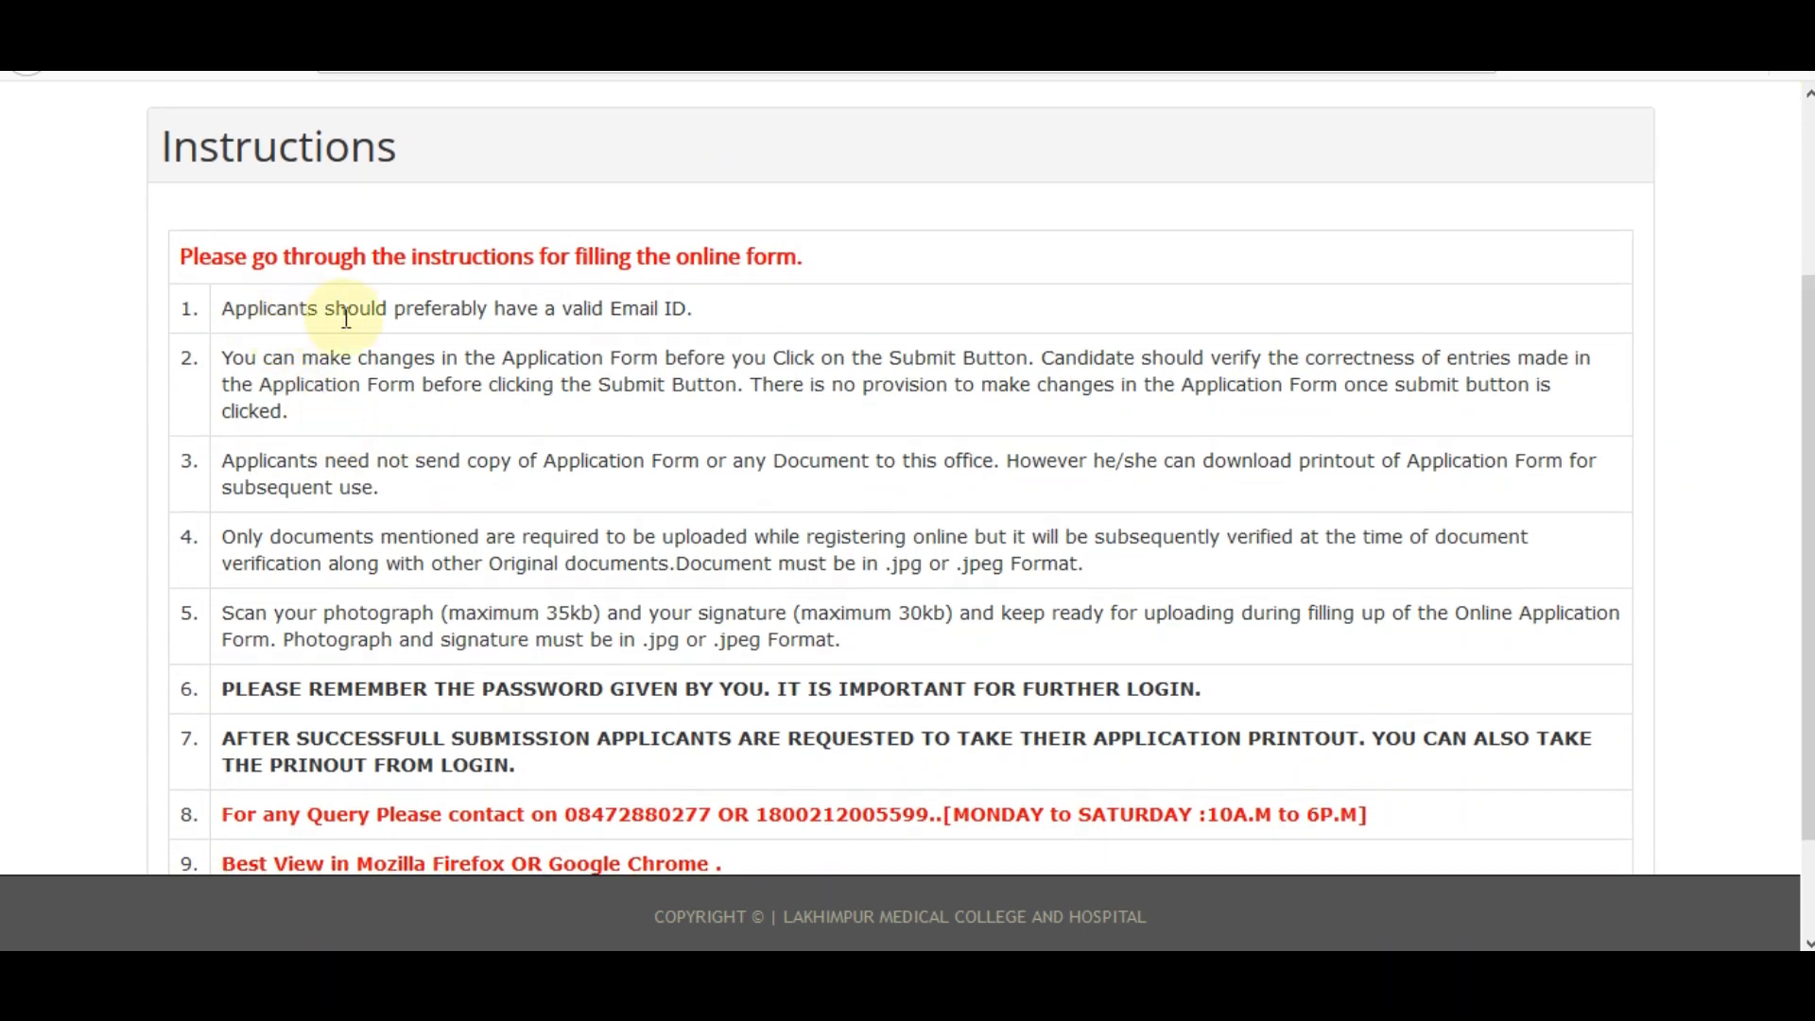
drag(545, 312, 603, 312)
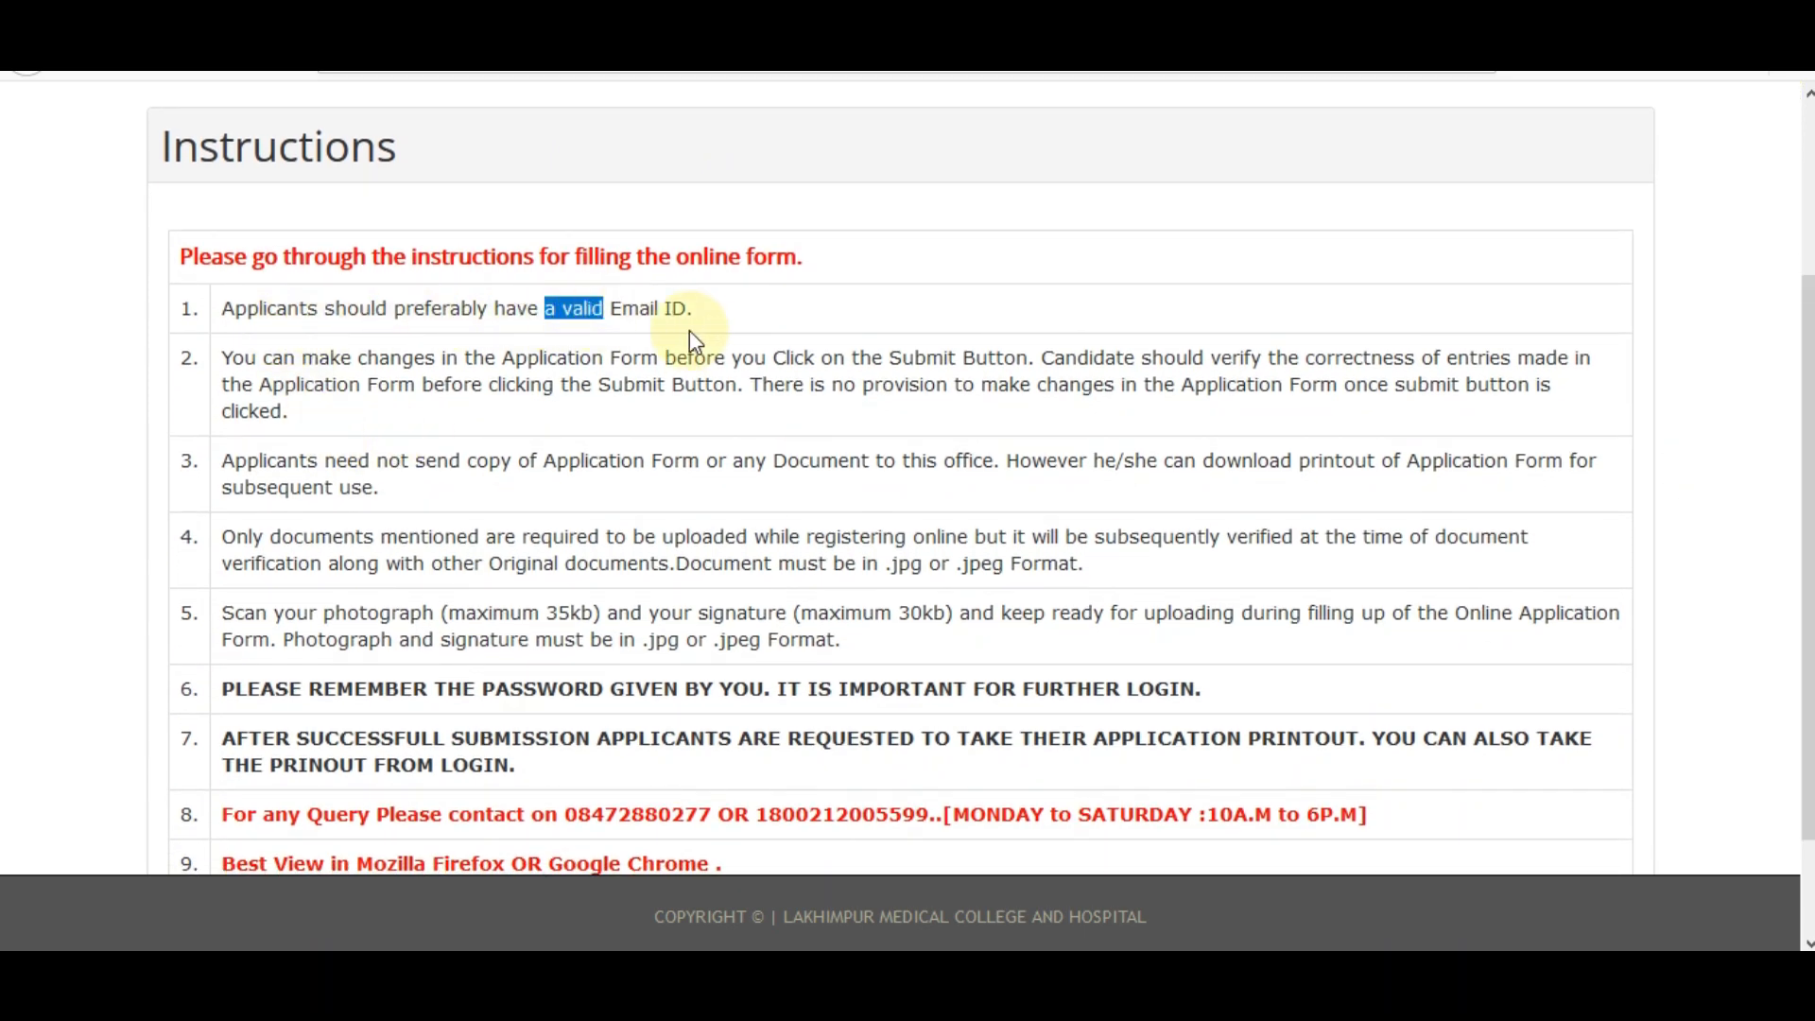
click(580, 418)
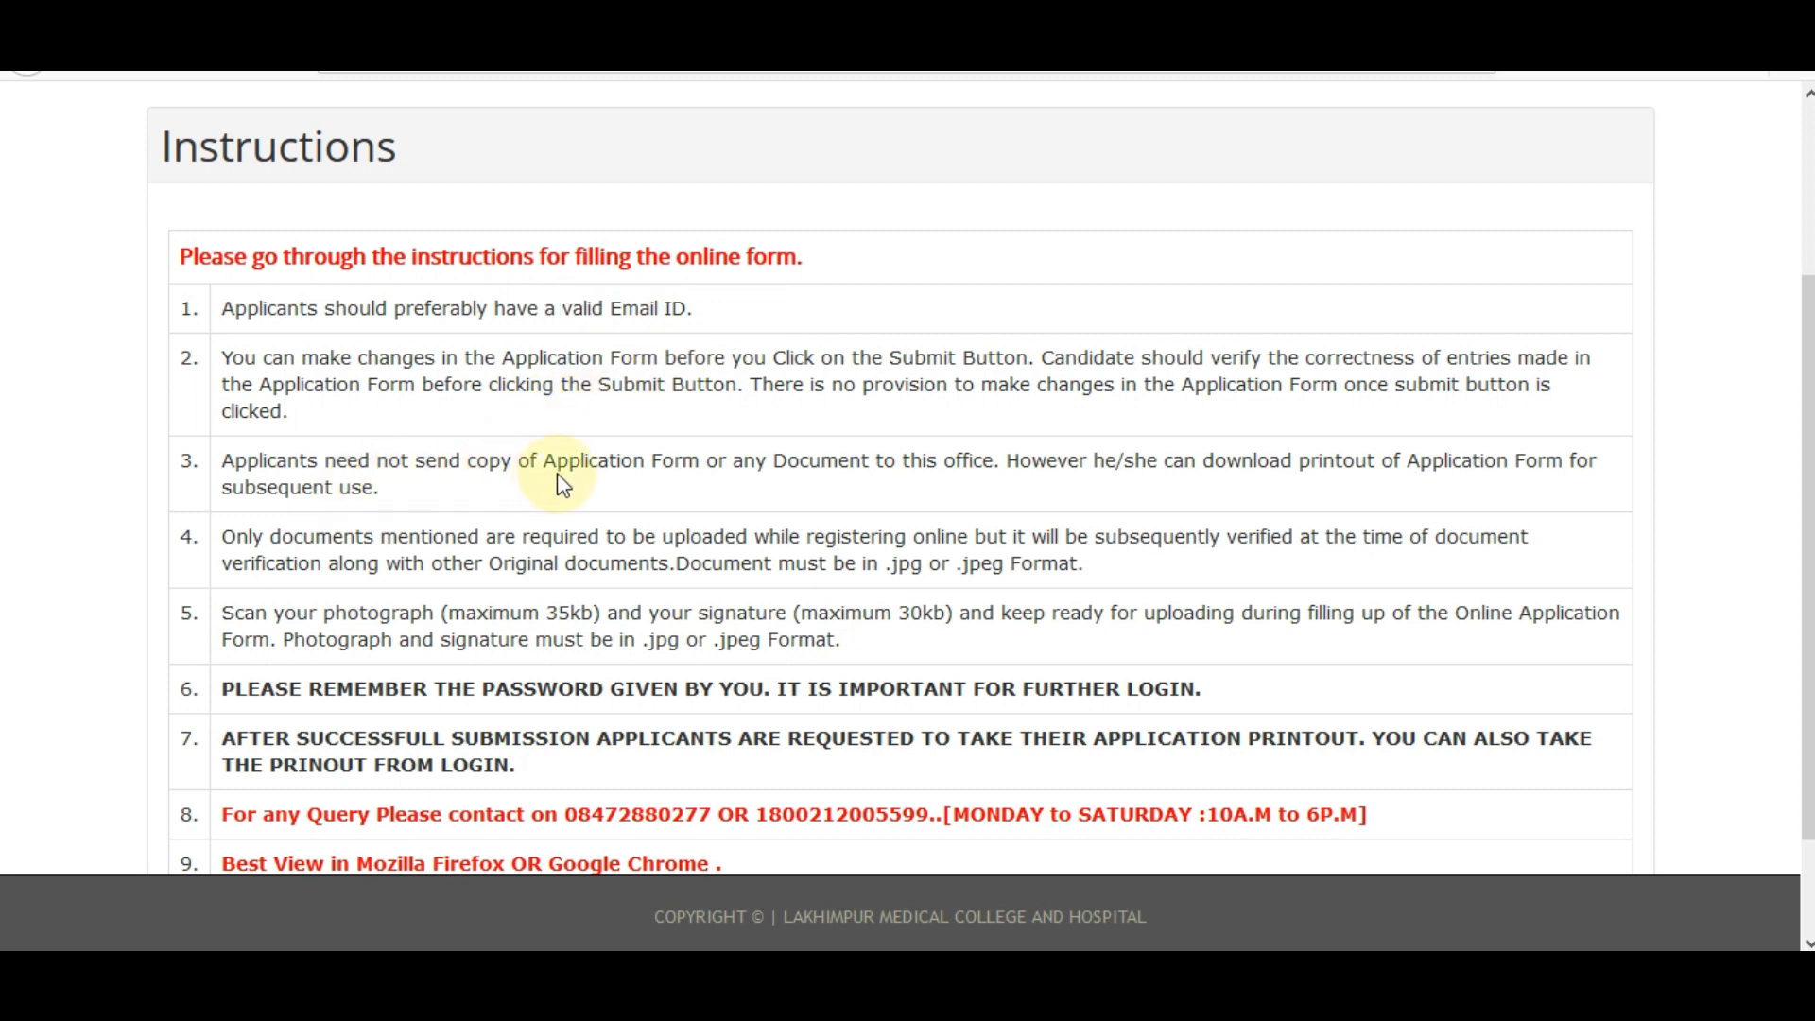
drag(567, 463, 786, 463)
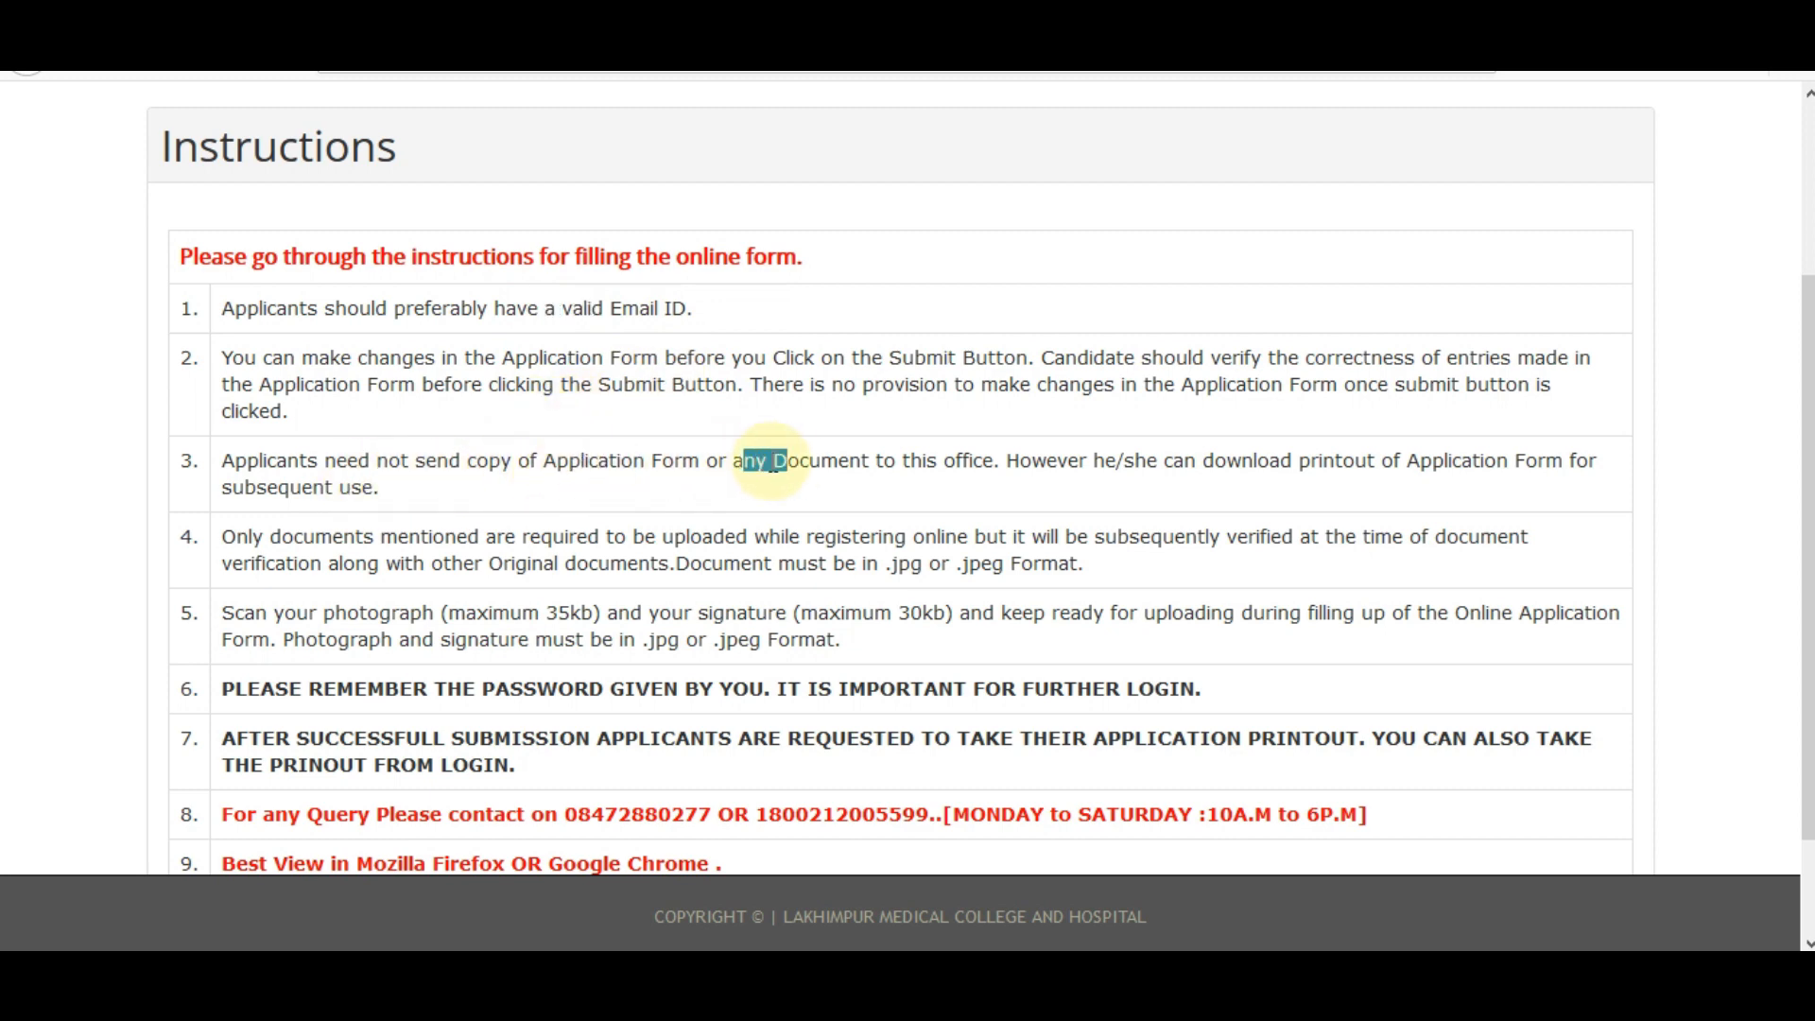
click(543, 486)
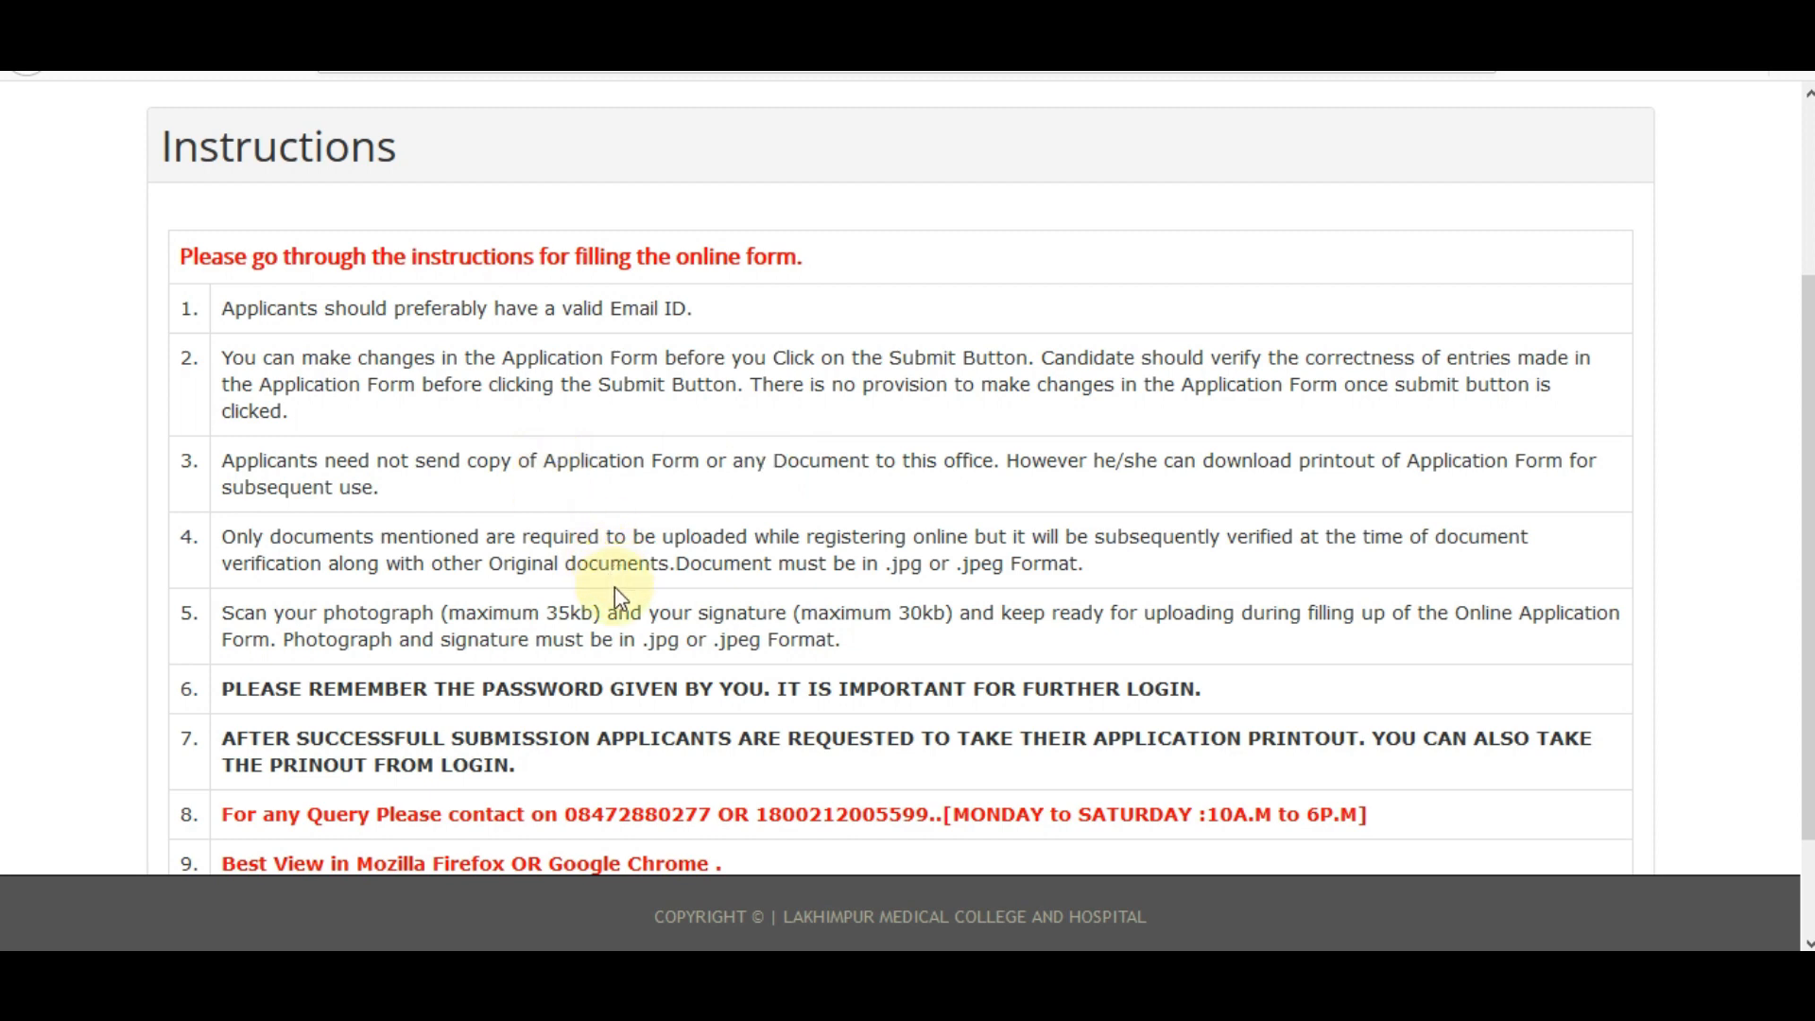
Mark the photograph size and remember-password notes, then continue past the instructions.
drag(367, 614, 689, 619)
click(741, 621)
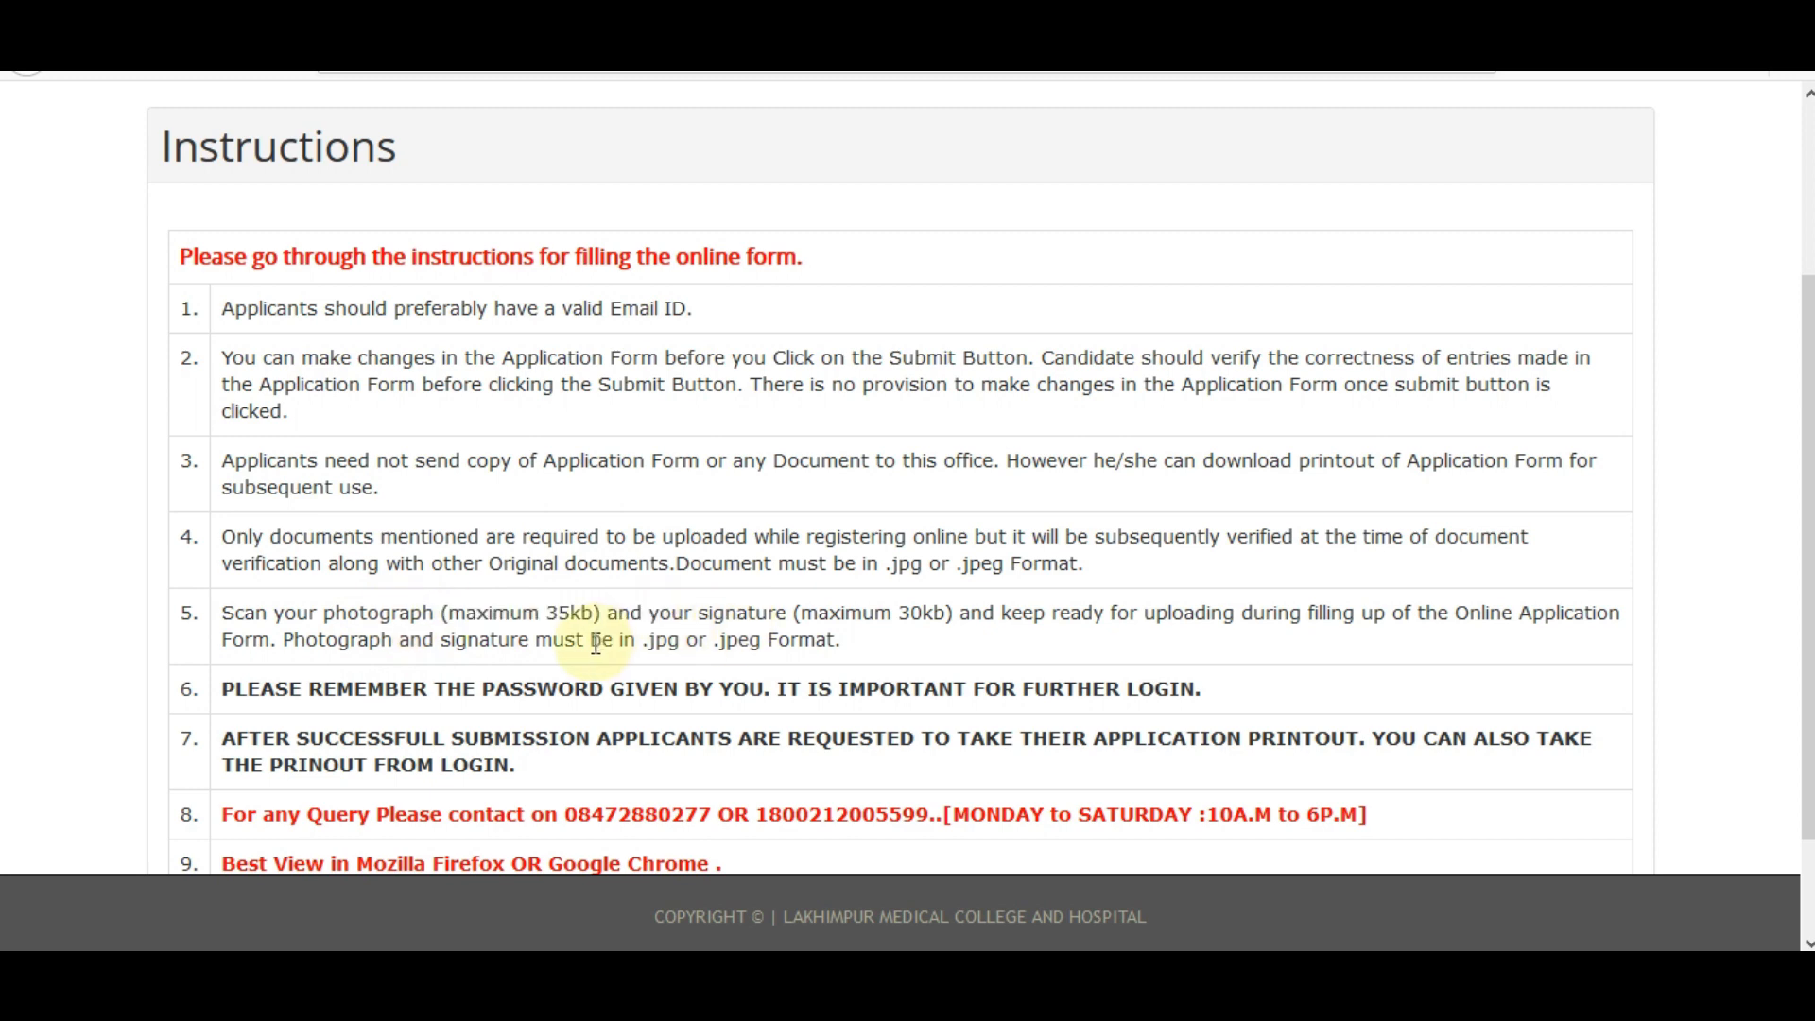
drag(460, 695, 554, 698)
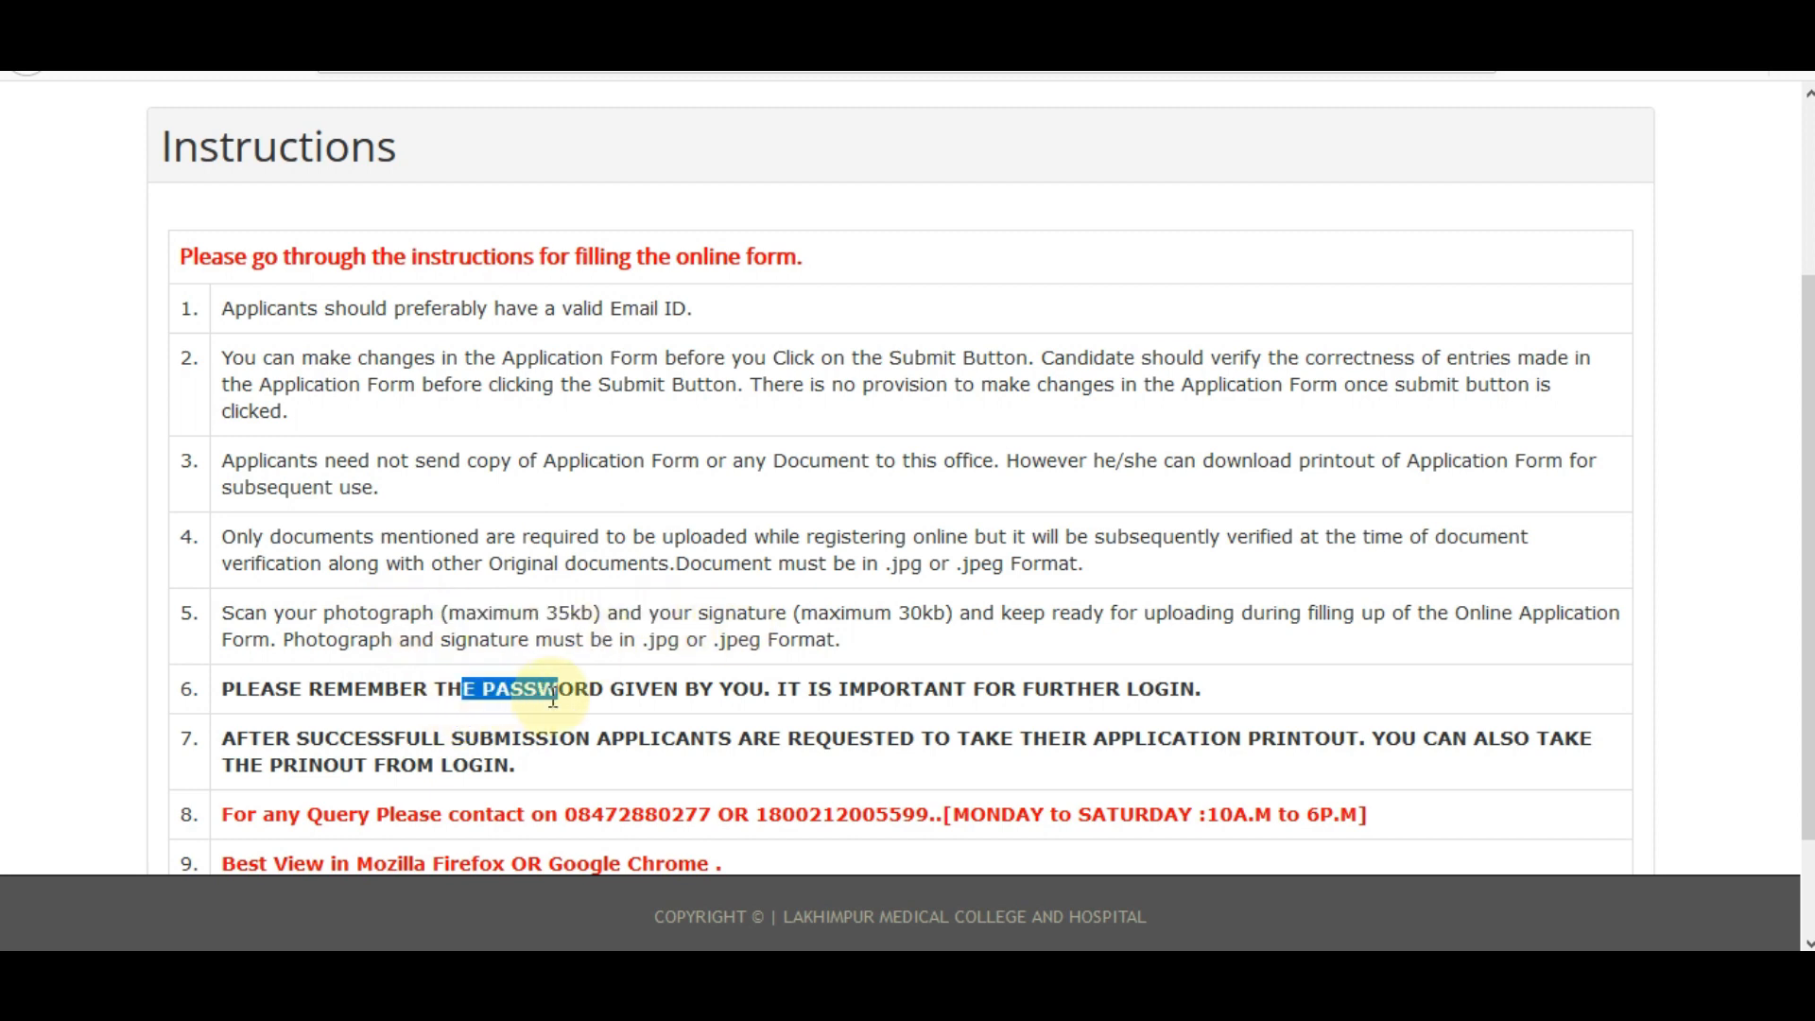
scroll(553, 698, down, 2)
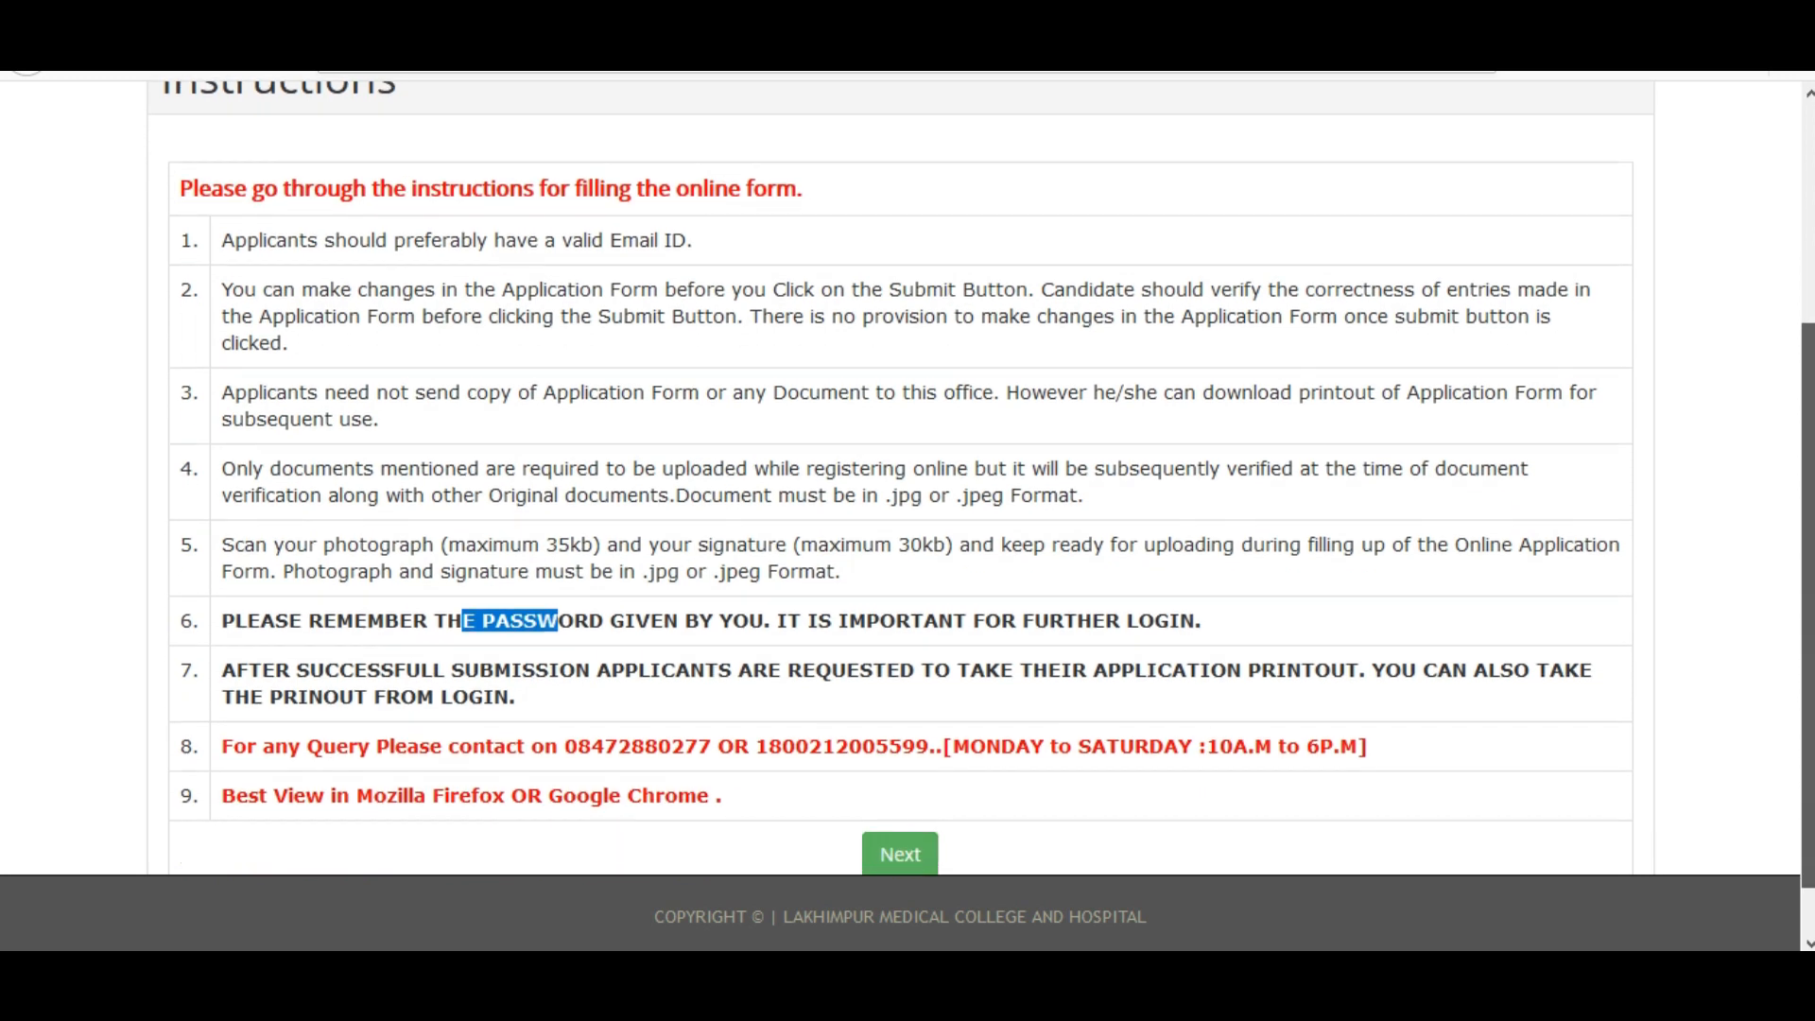
click(862, 514)
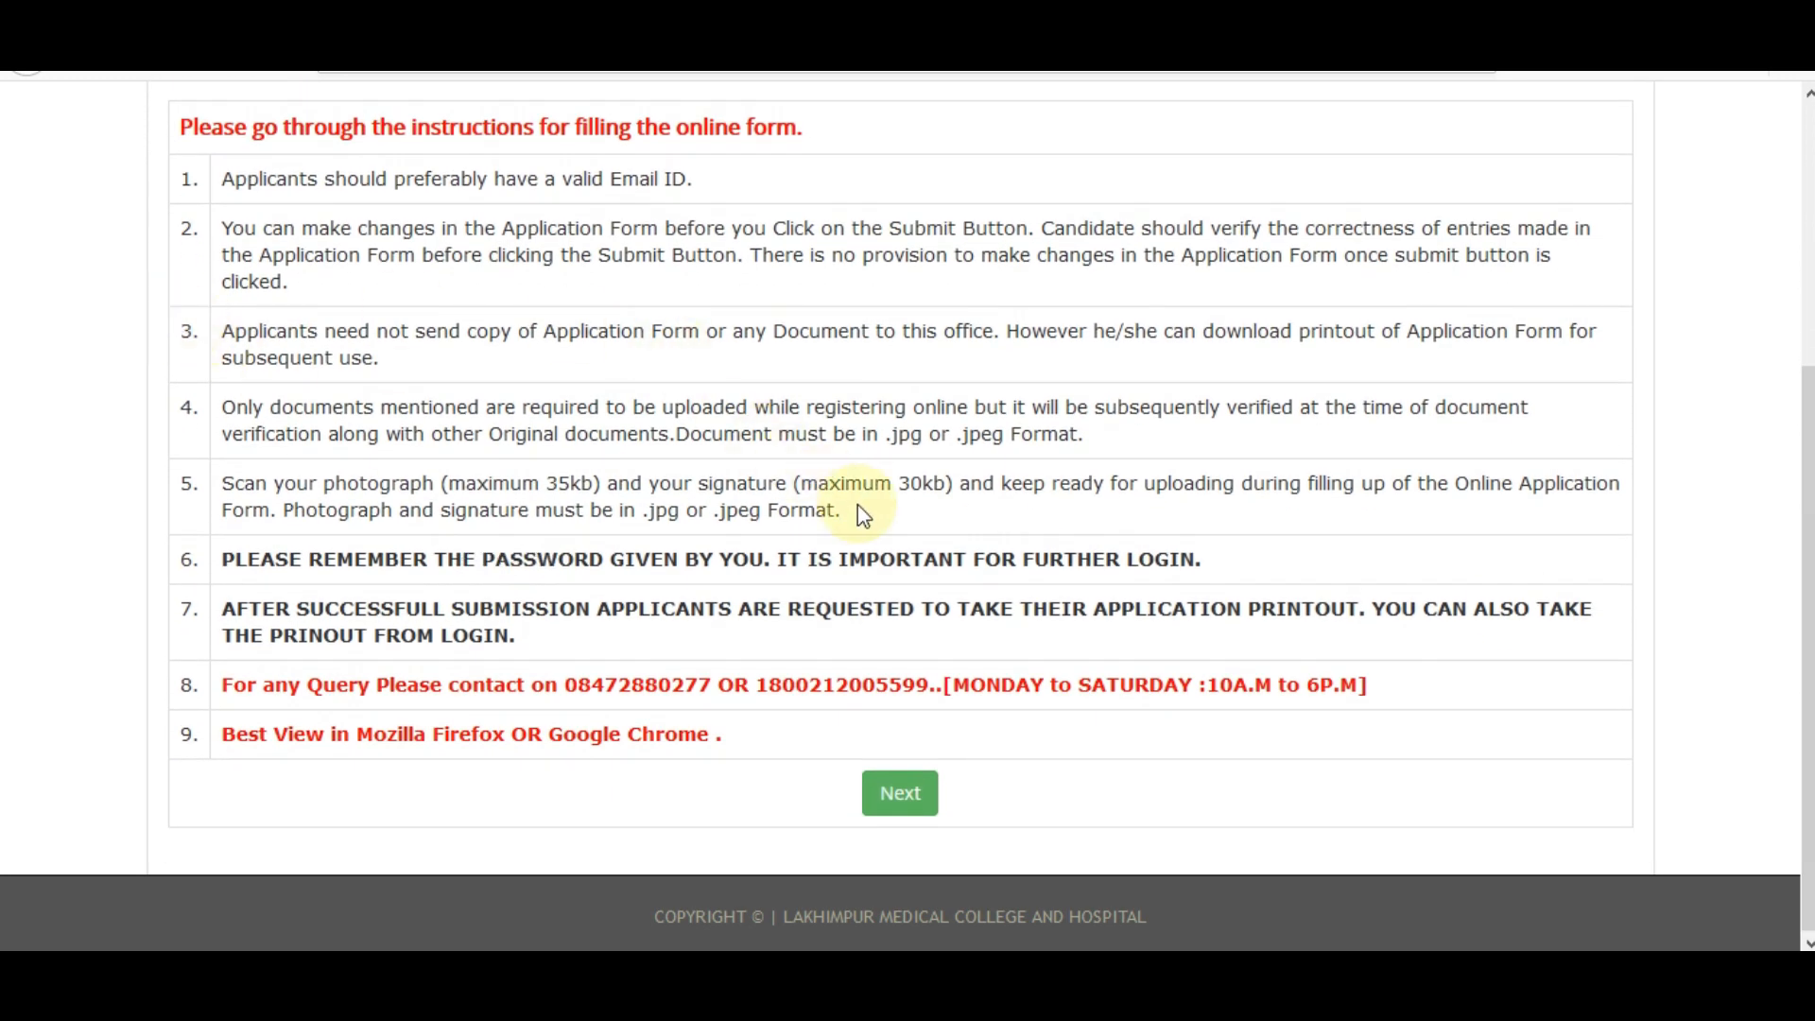
click(903, 802)
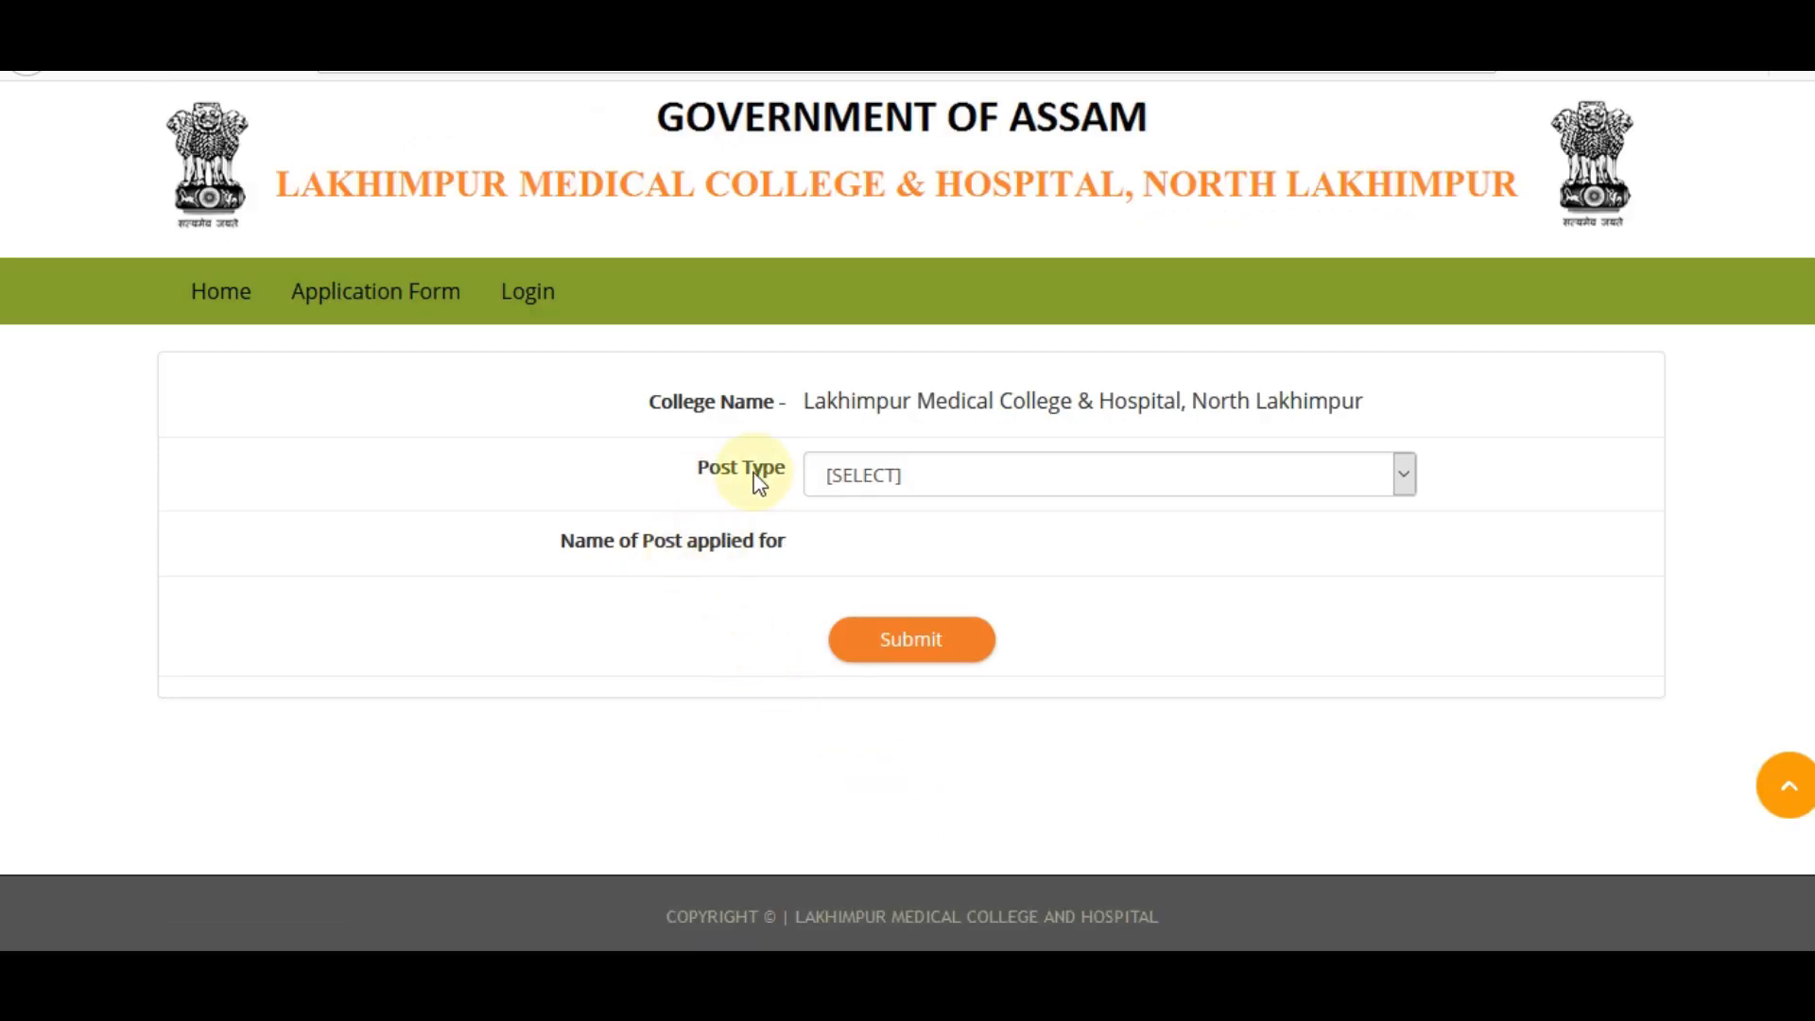
Set Post Type to Grade - IV after briefly trying Grade - III (Technical).
click(917, 493)
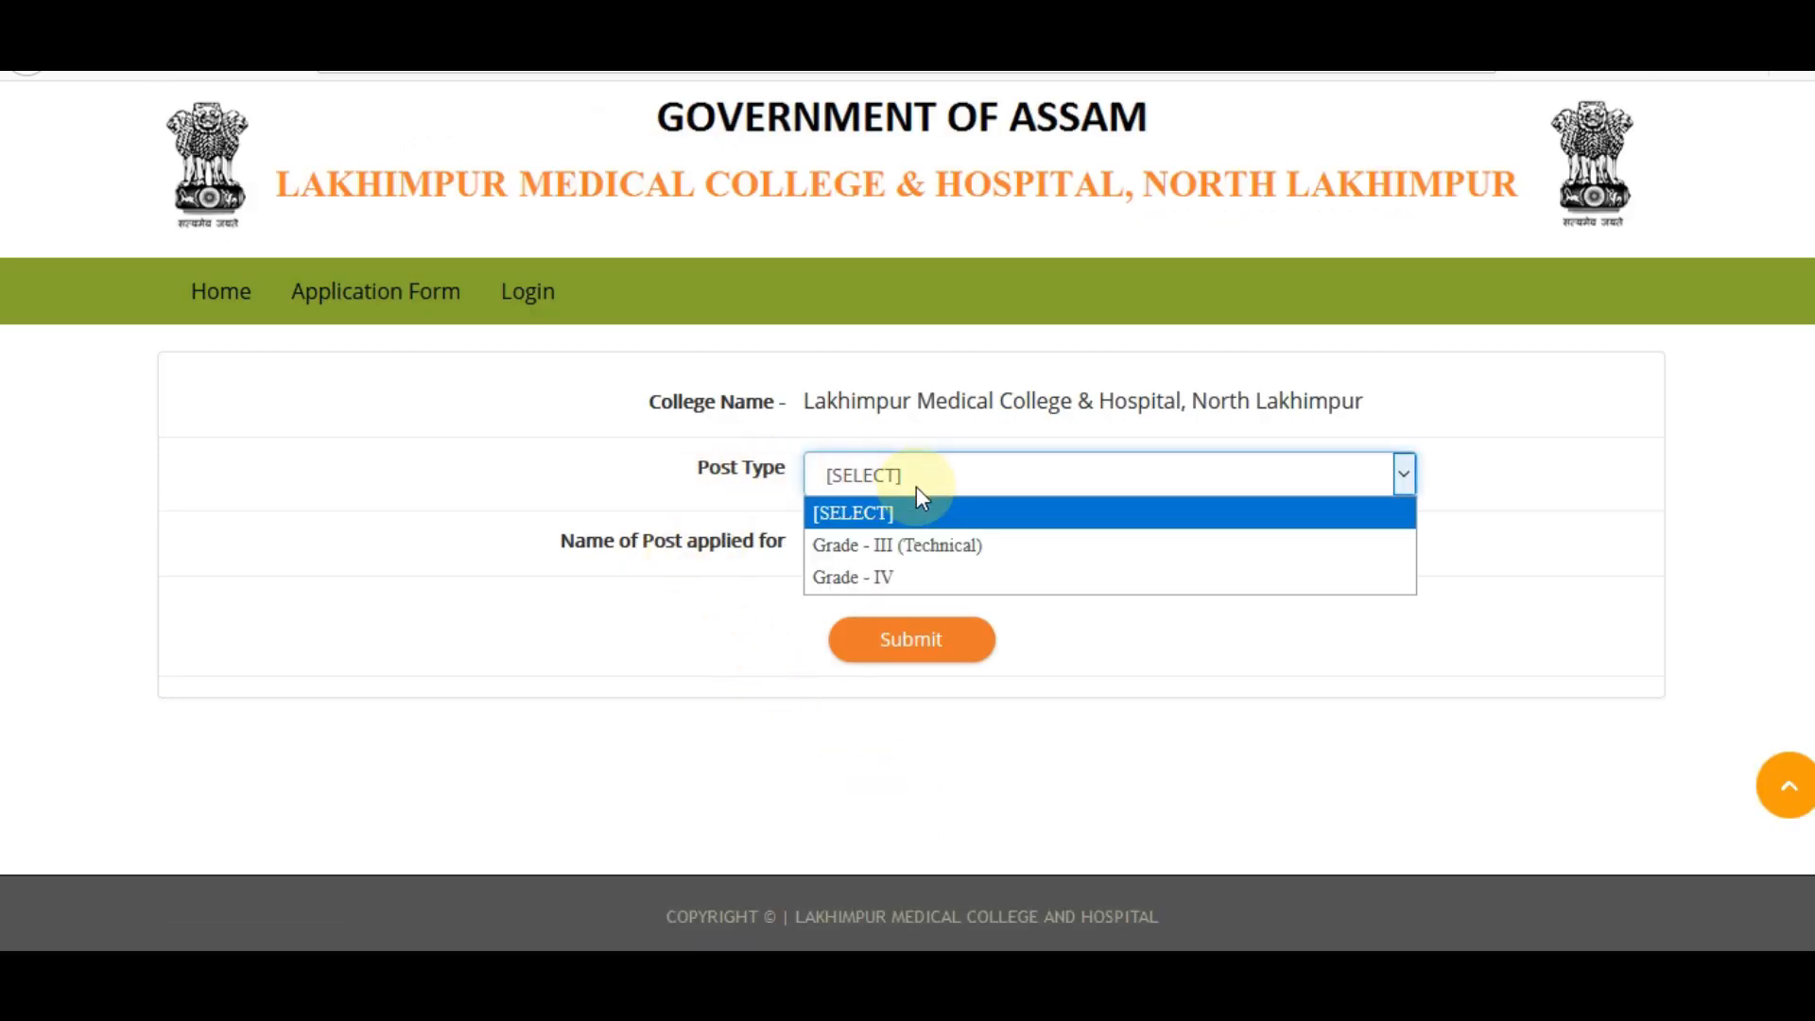
click(900, 555)
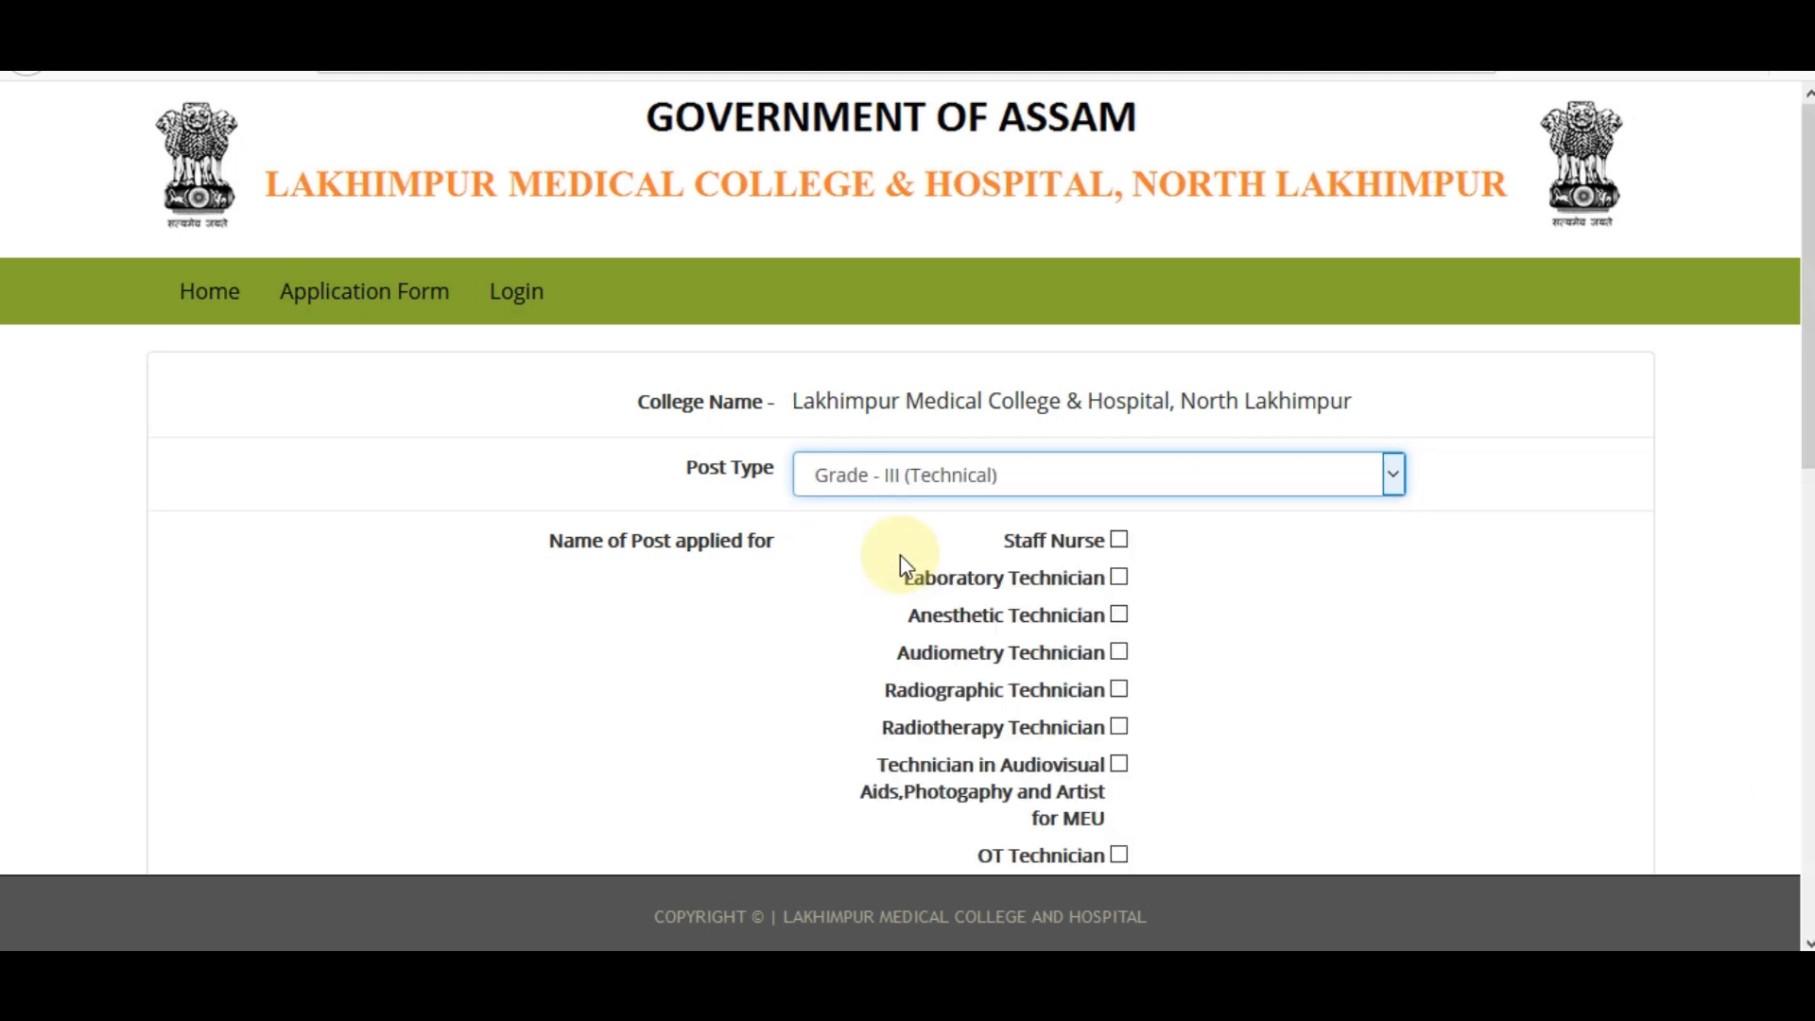
scroll(904, 553, down, 2)
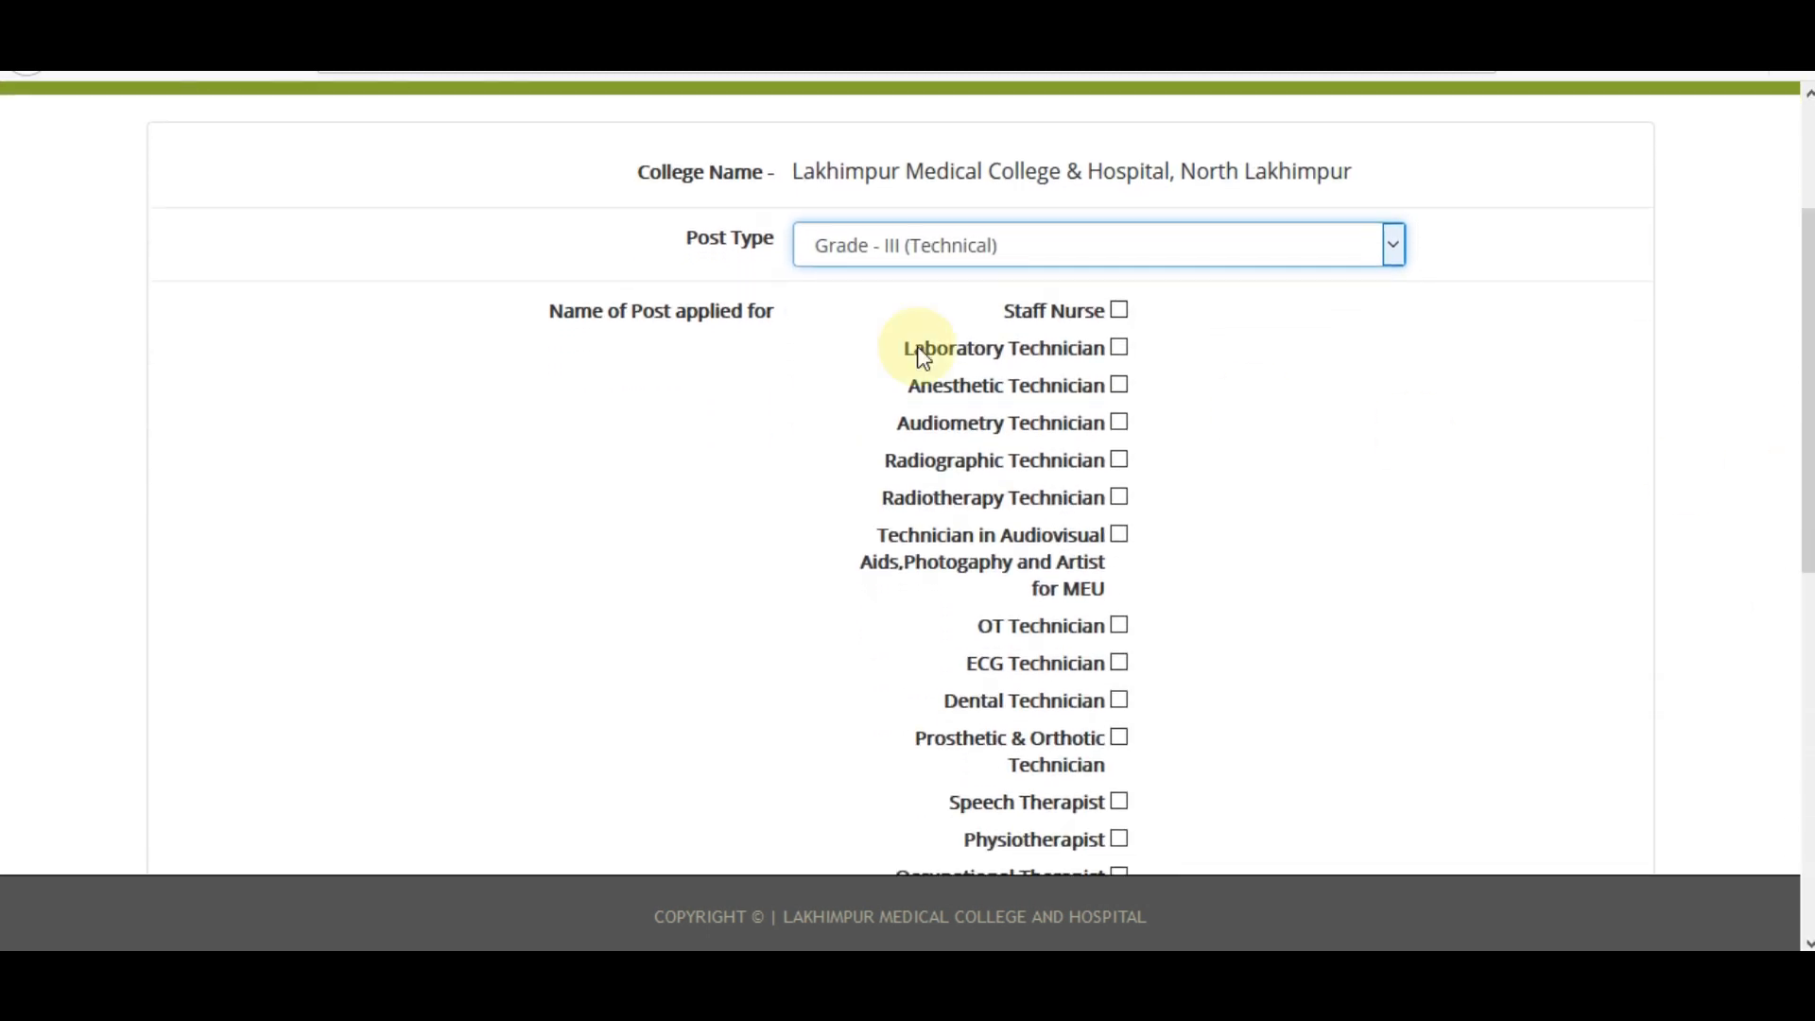
scroll(923, 357, down, 2)
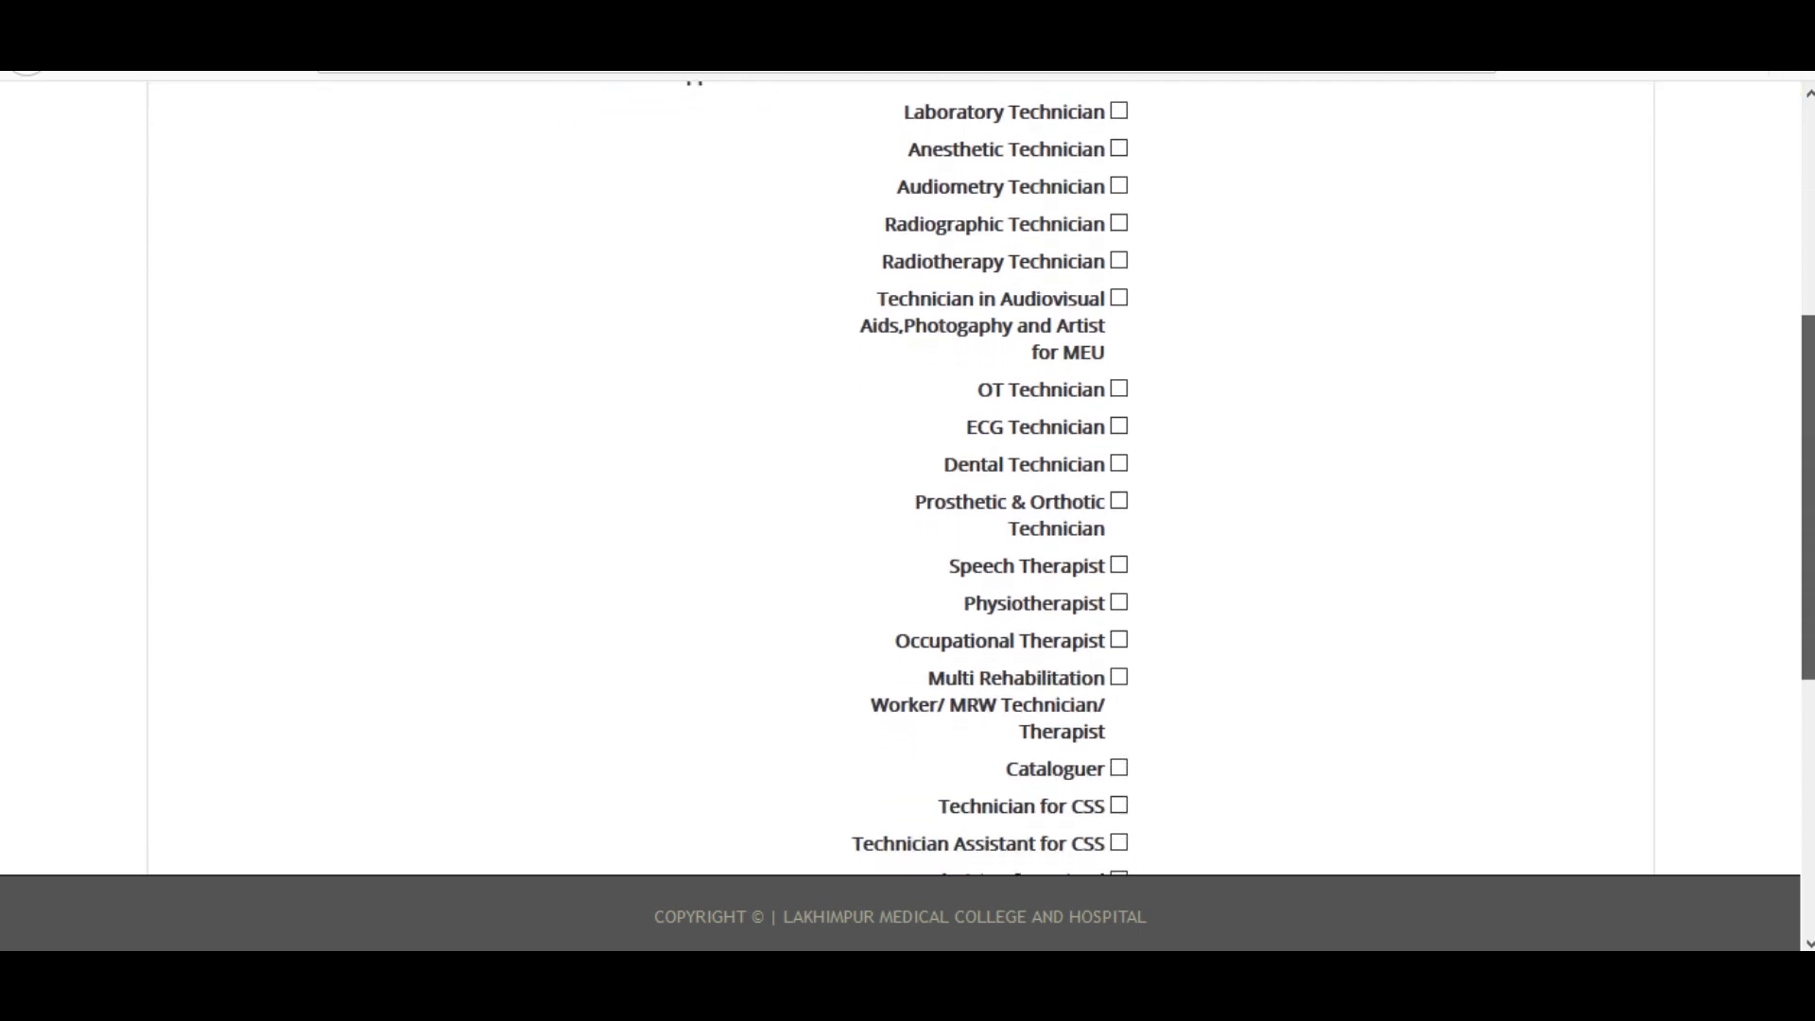
scroll(913, 342, up, 3)
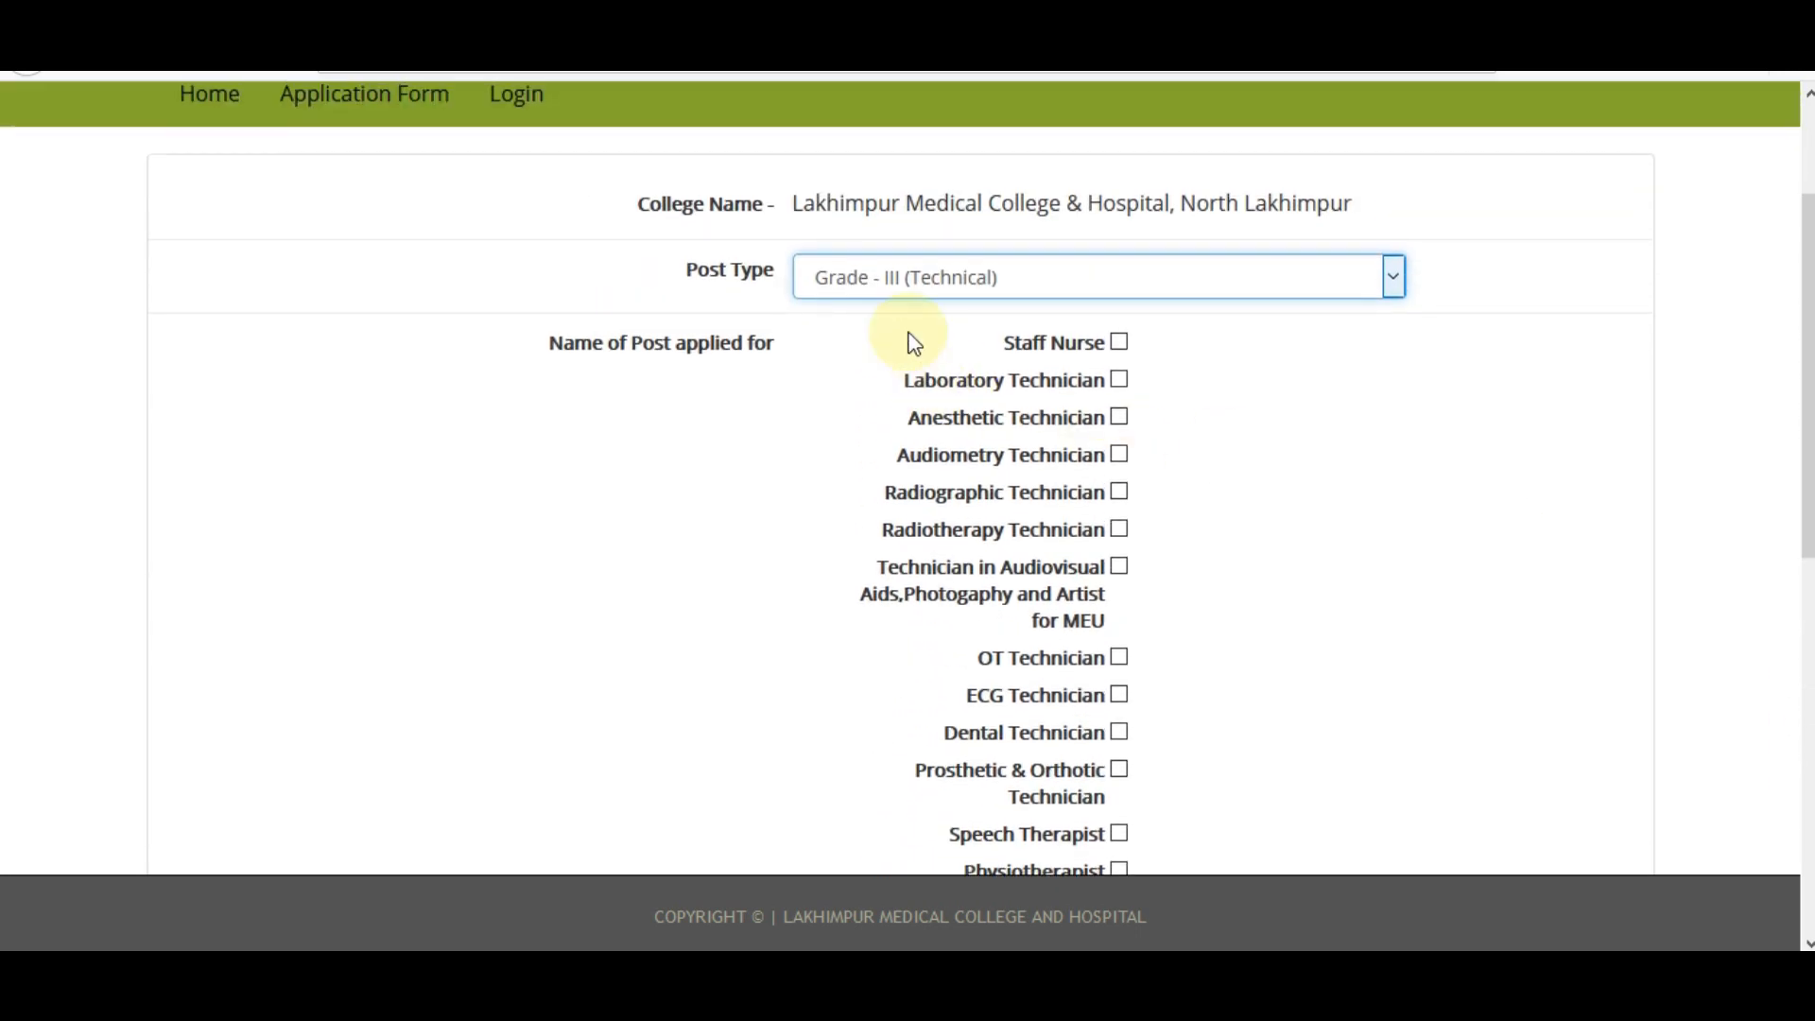
click(903, 283)
click(868, 380)
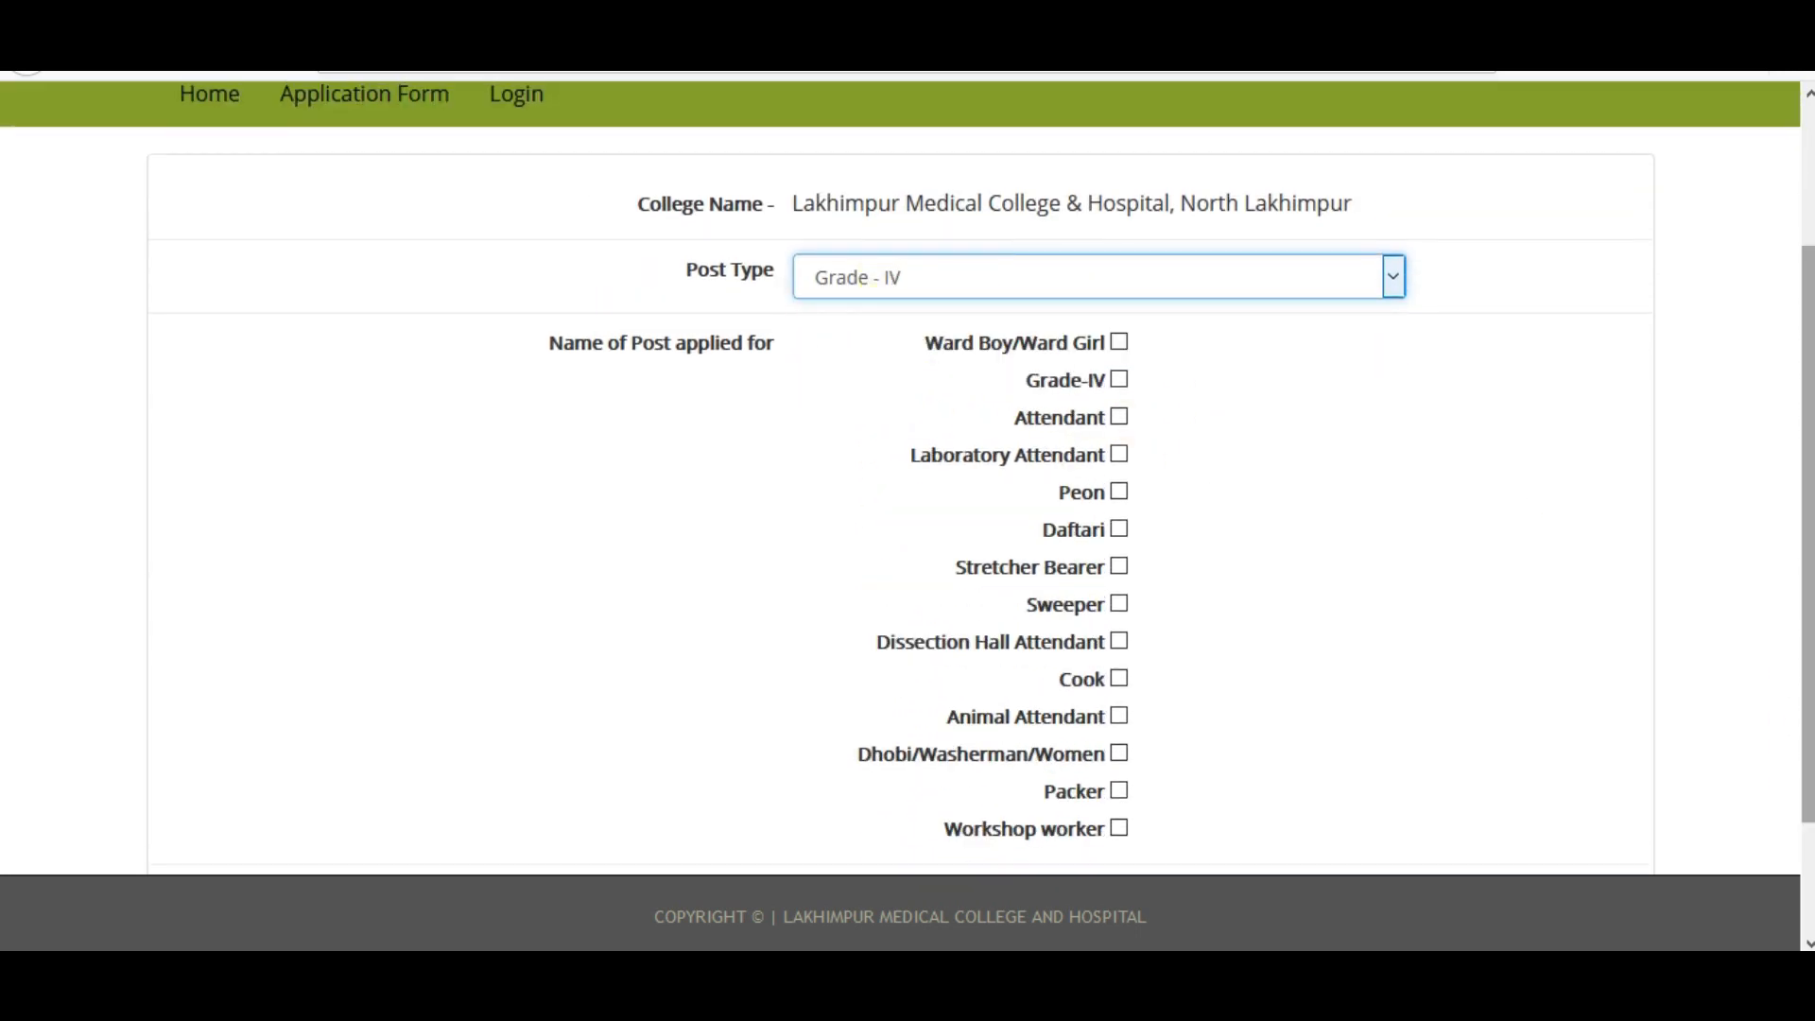
scroll(907, 510, down, 1)
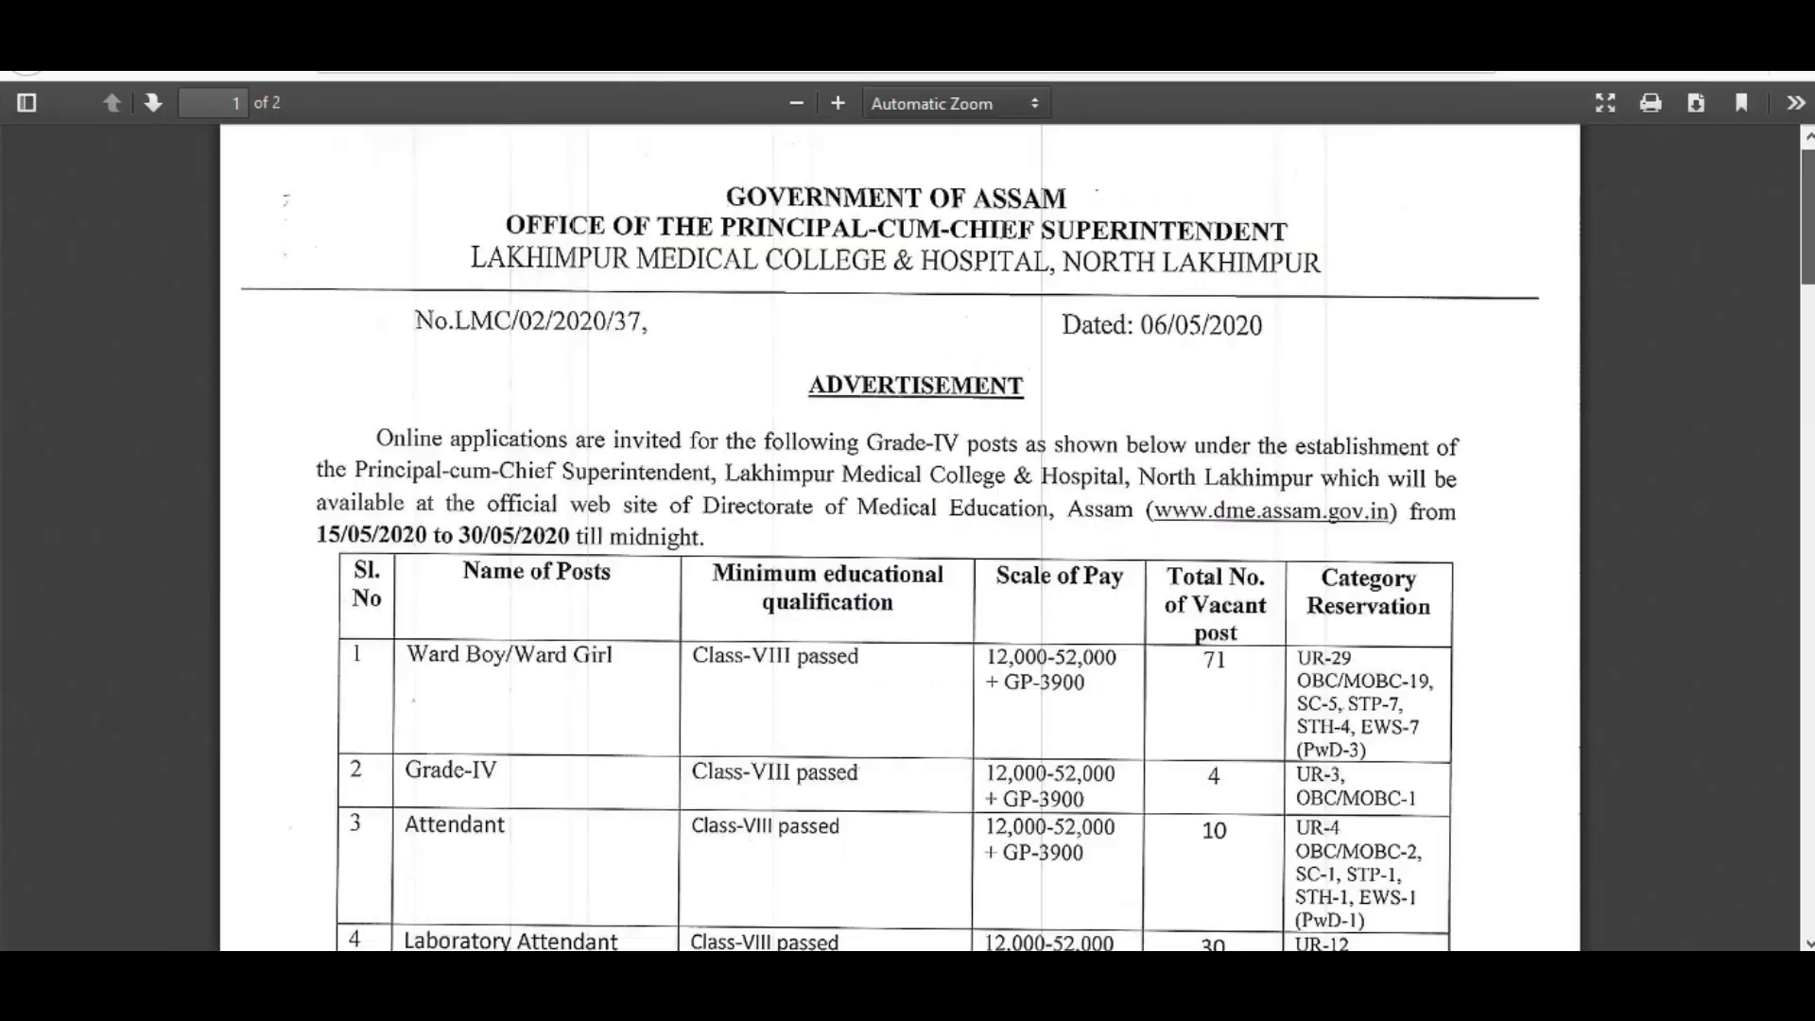
scroll(900, 537, down, 5)
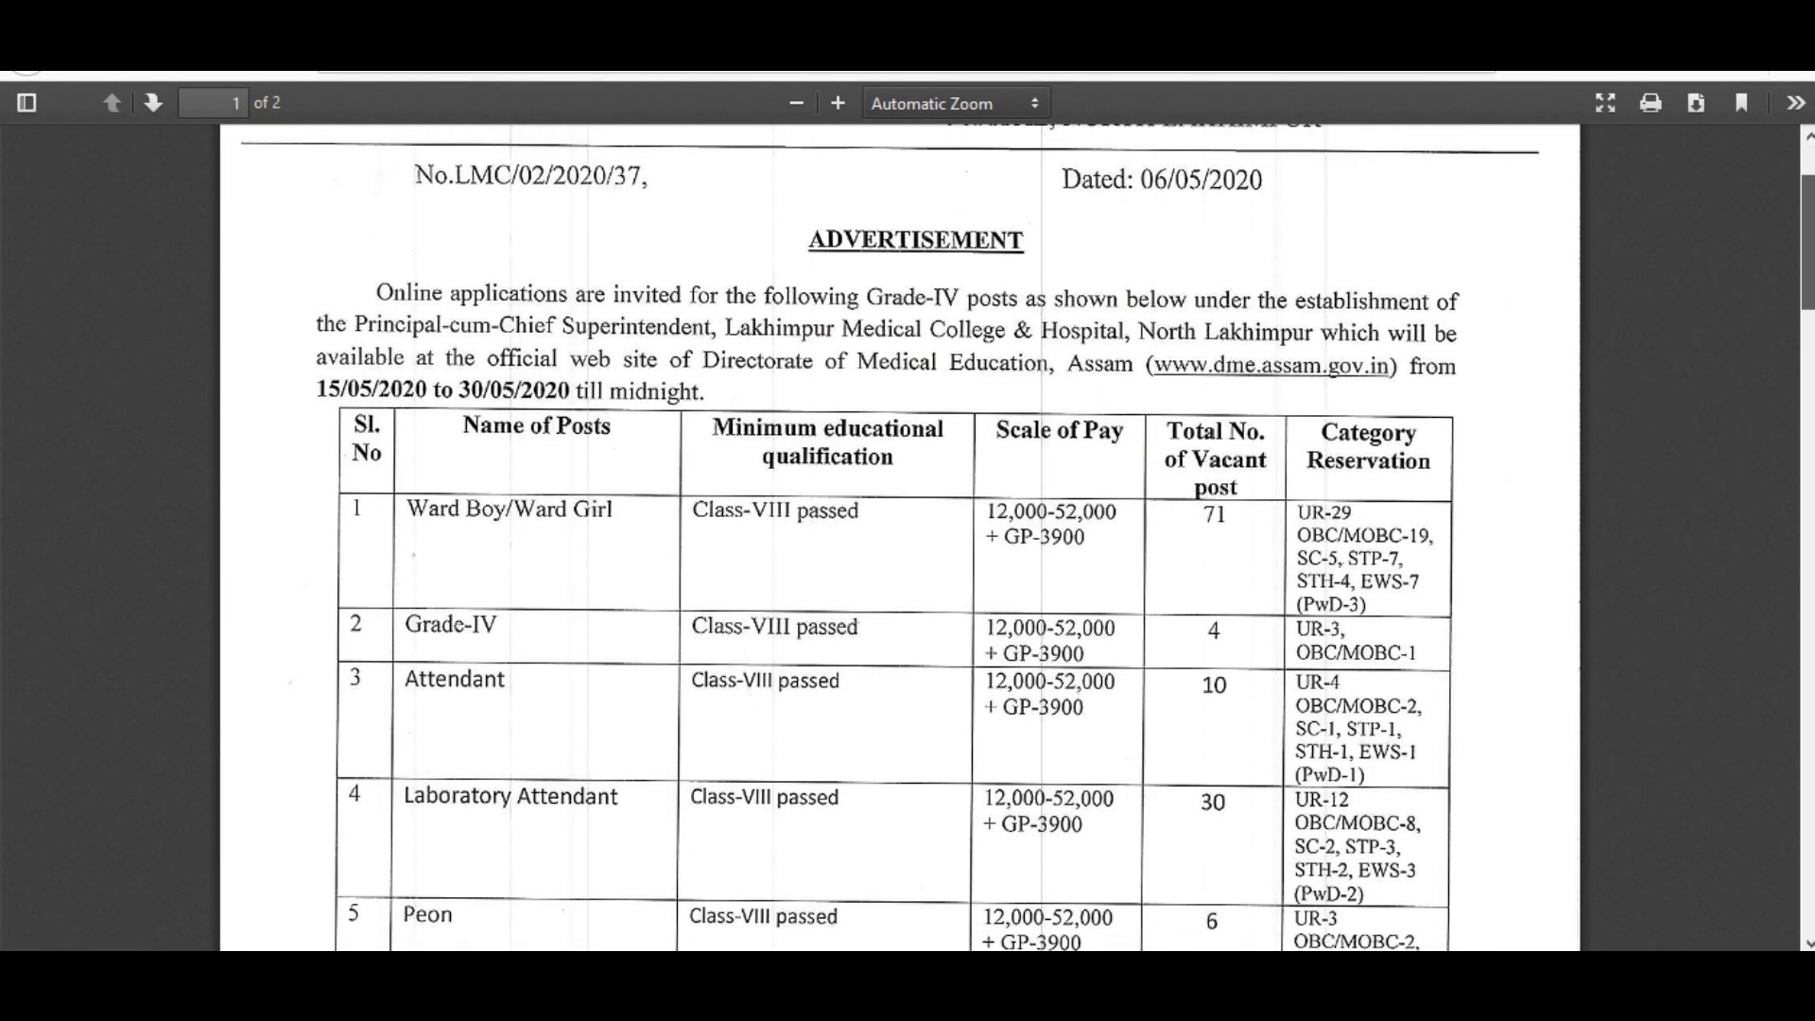
Scroll through the Grade-IV advertisement's posts table and terms, then return to the application form.
scroll(900, 537, down, 8)
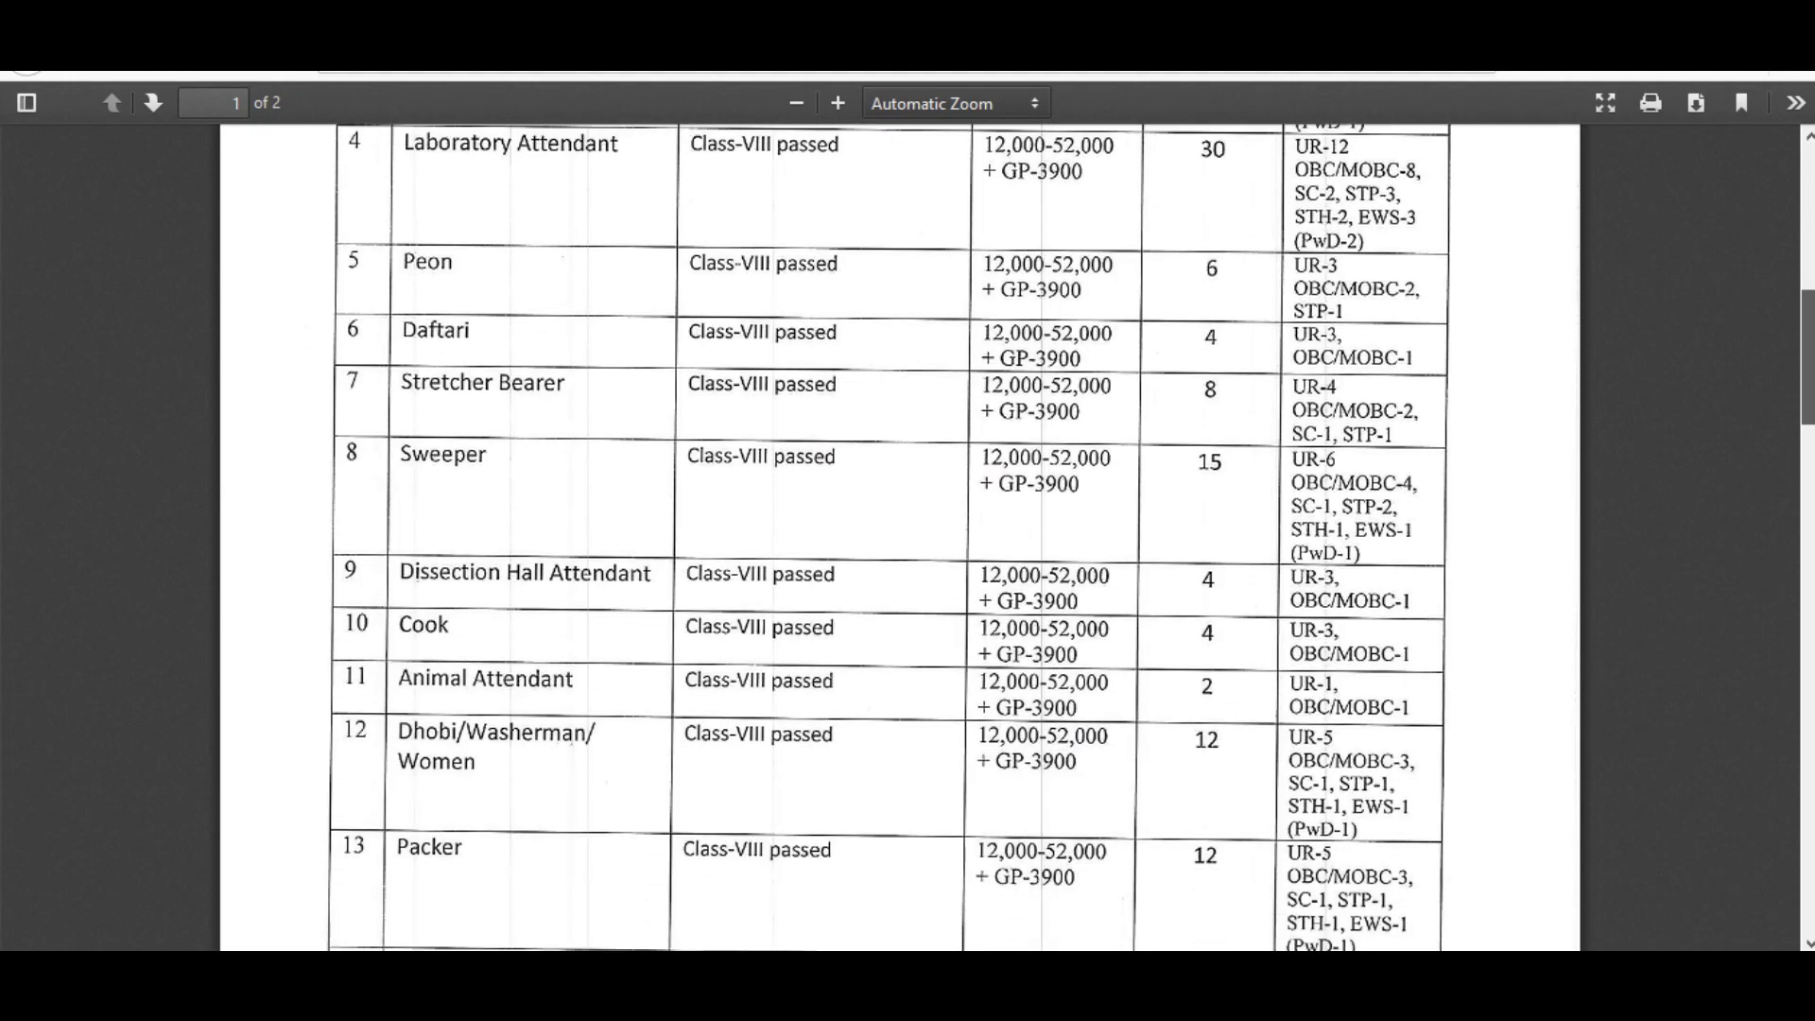
scroll(900, 537, down, 1)
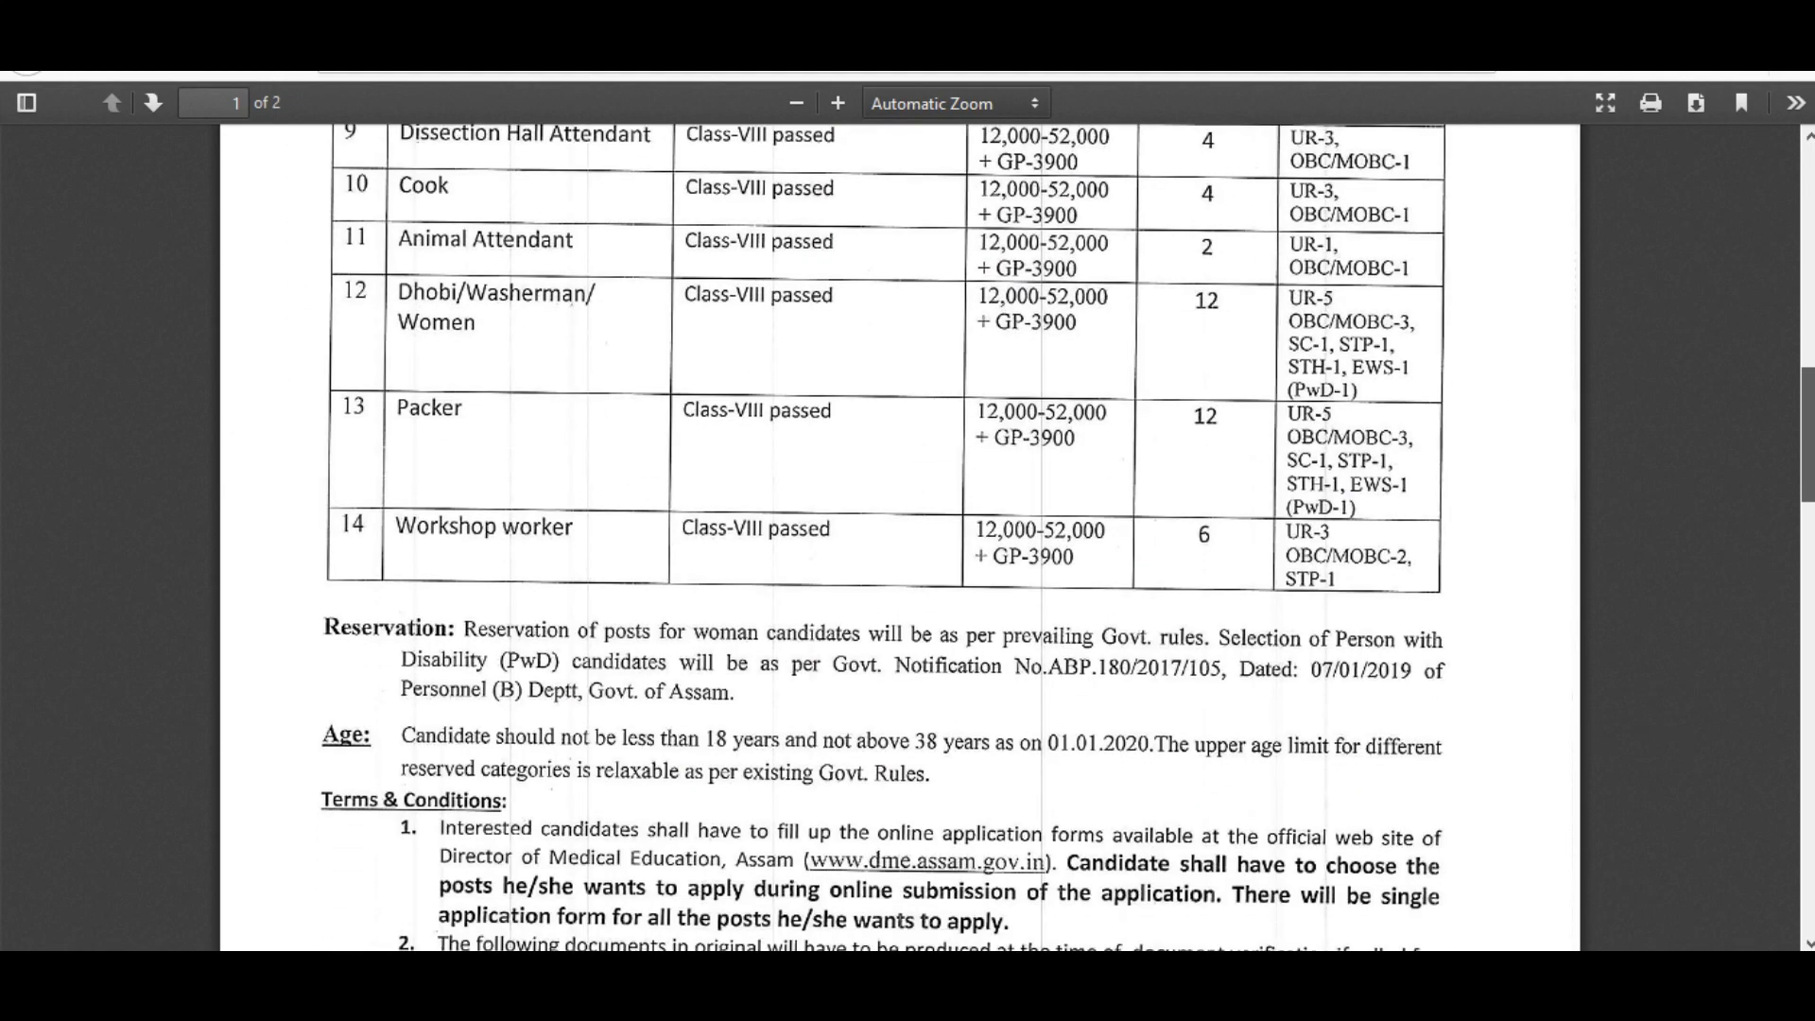
drag(1807, 434, 1807, 213)
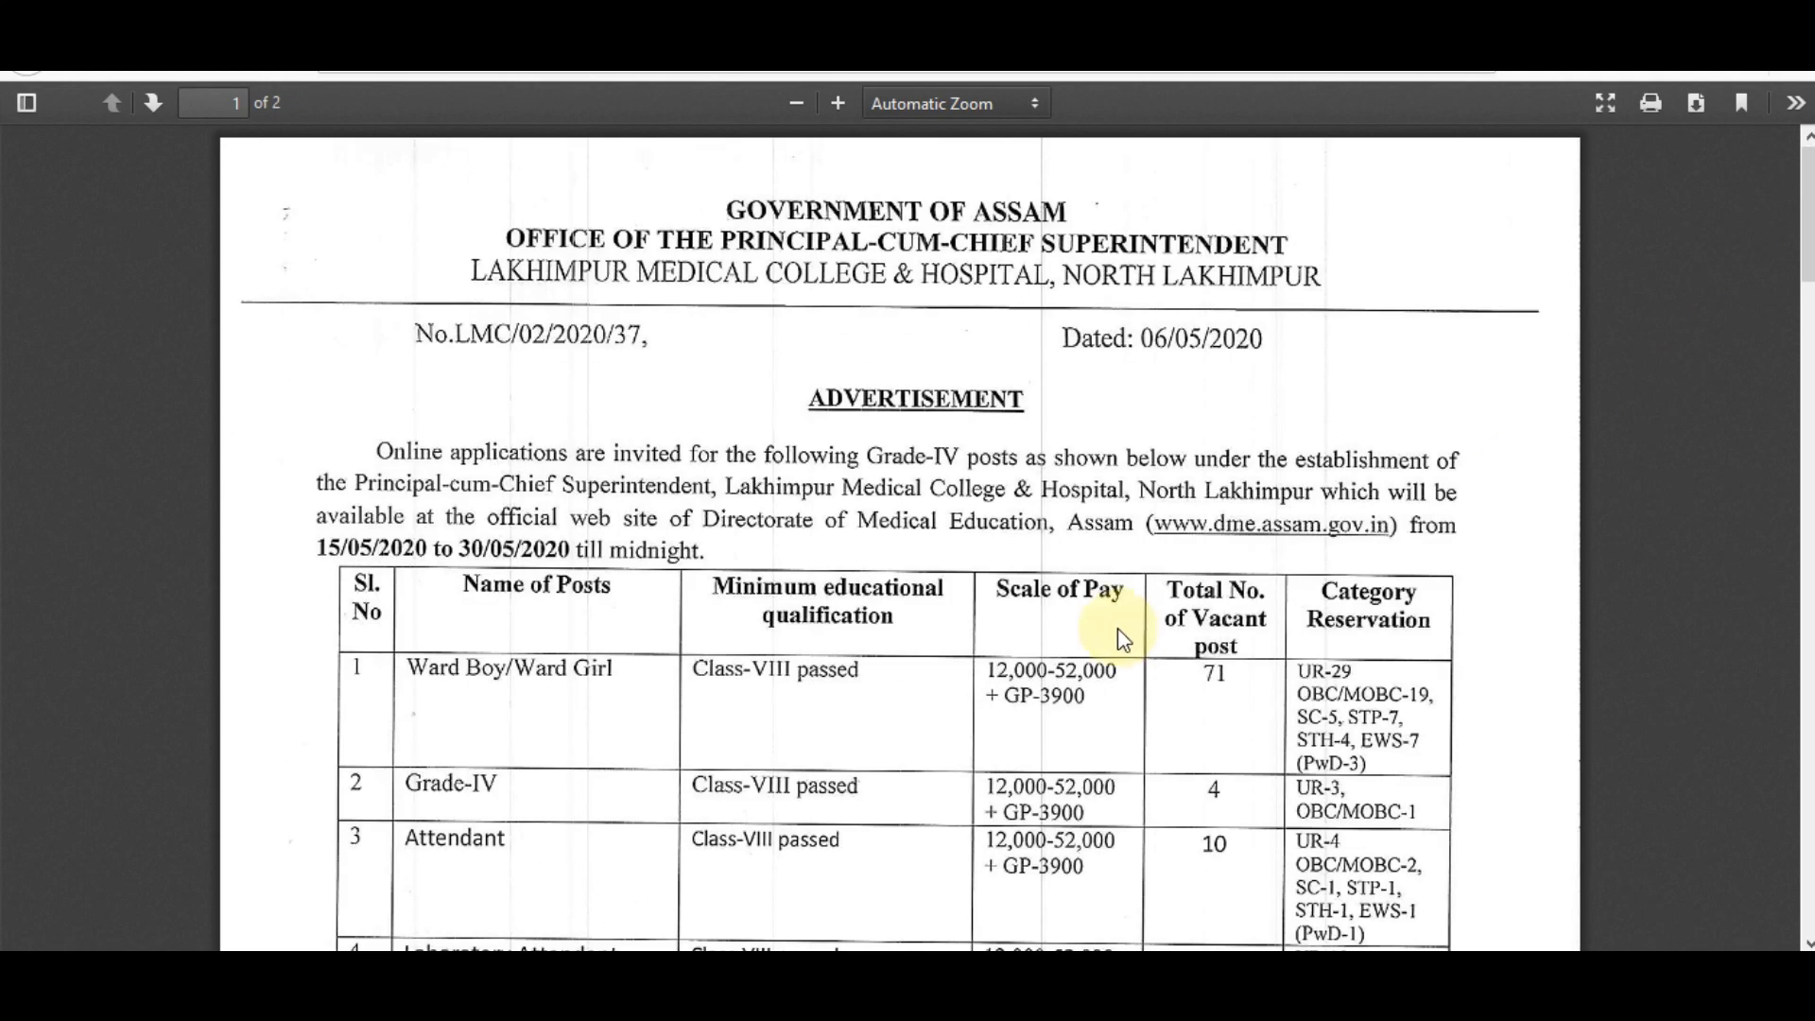
scroll(900, 537, down, 8)
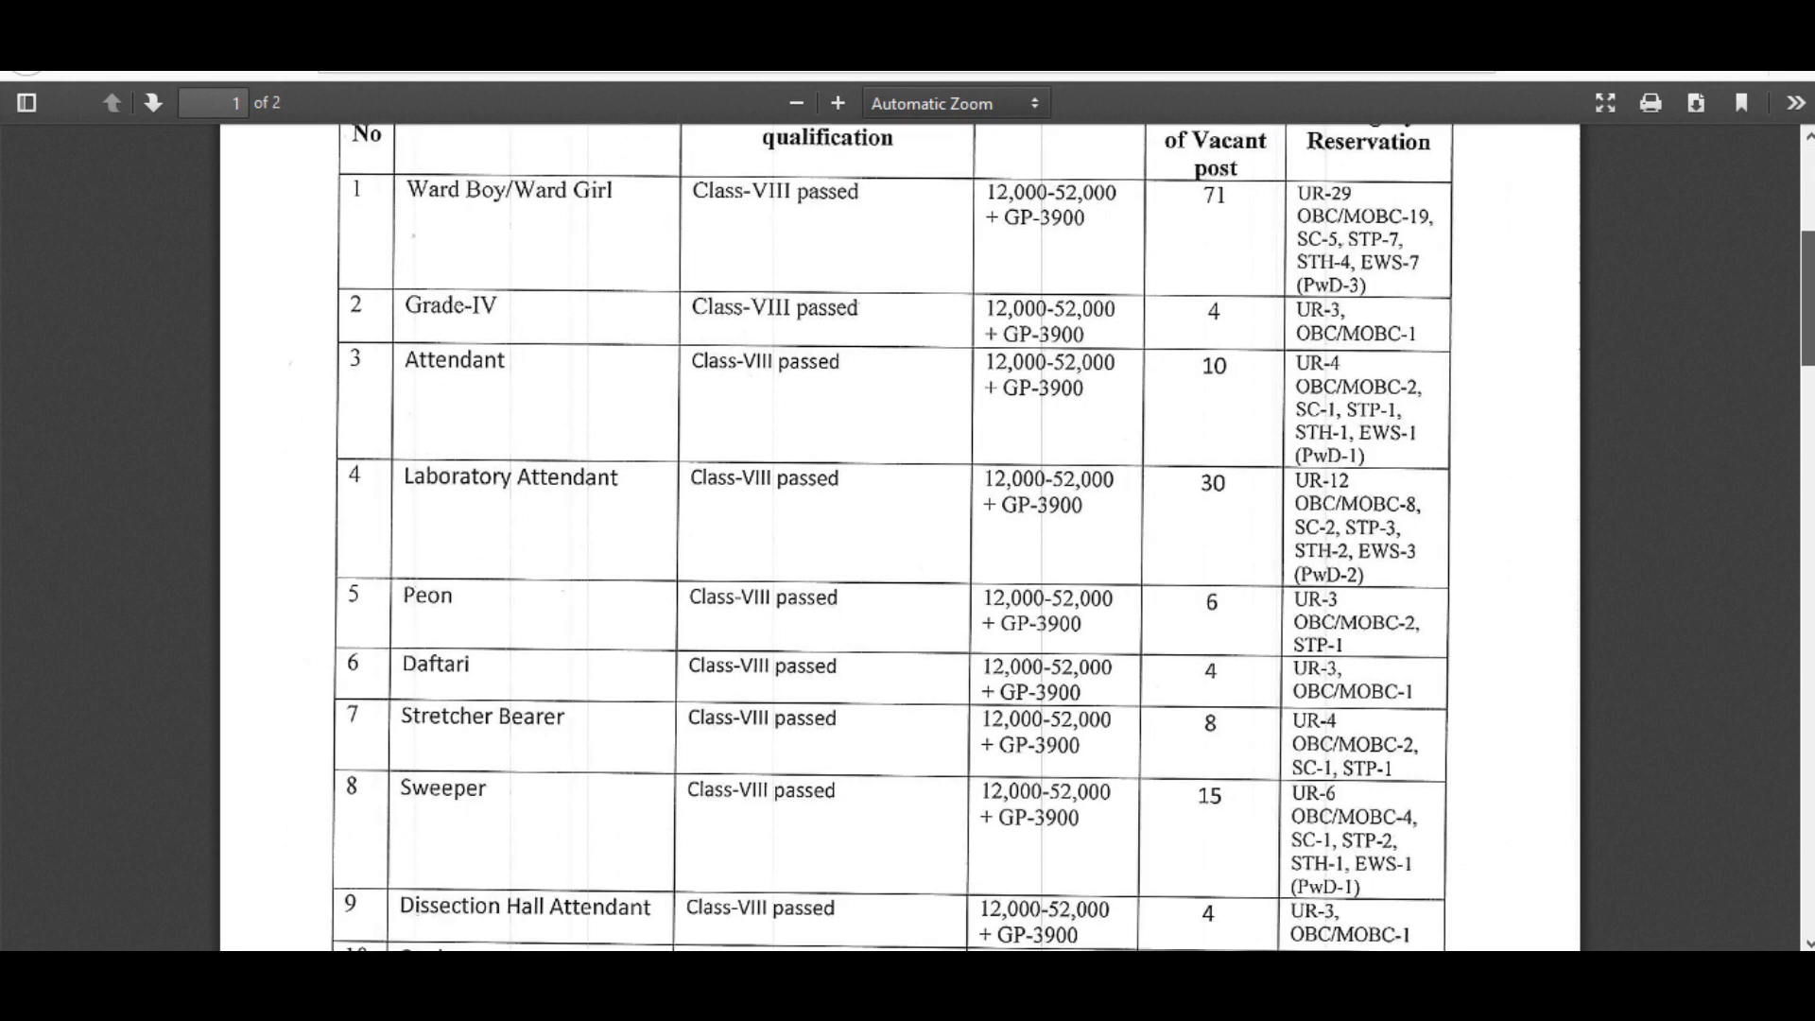
scroll(900, 537, down, 7)
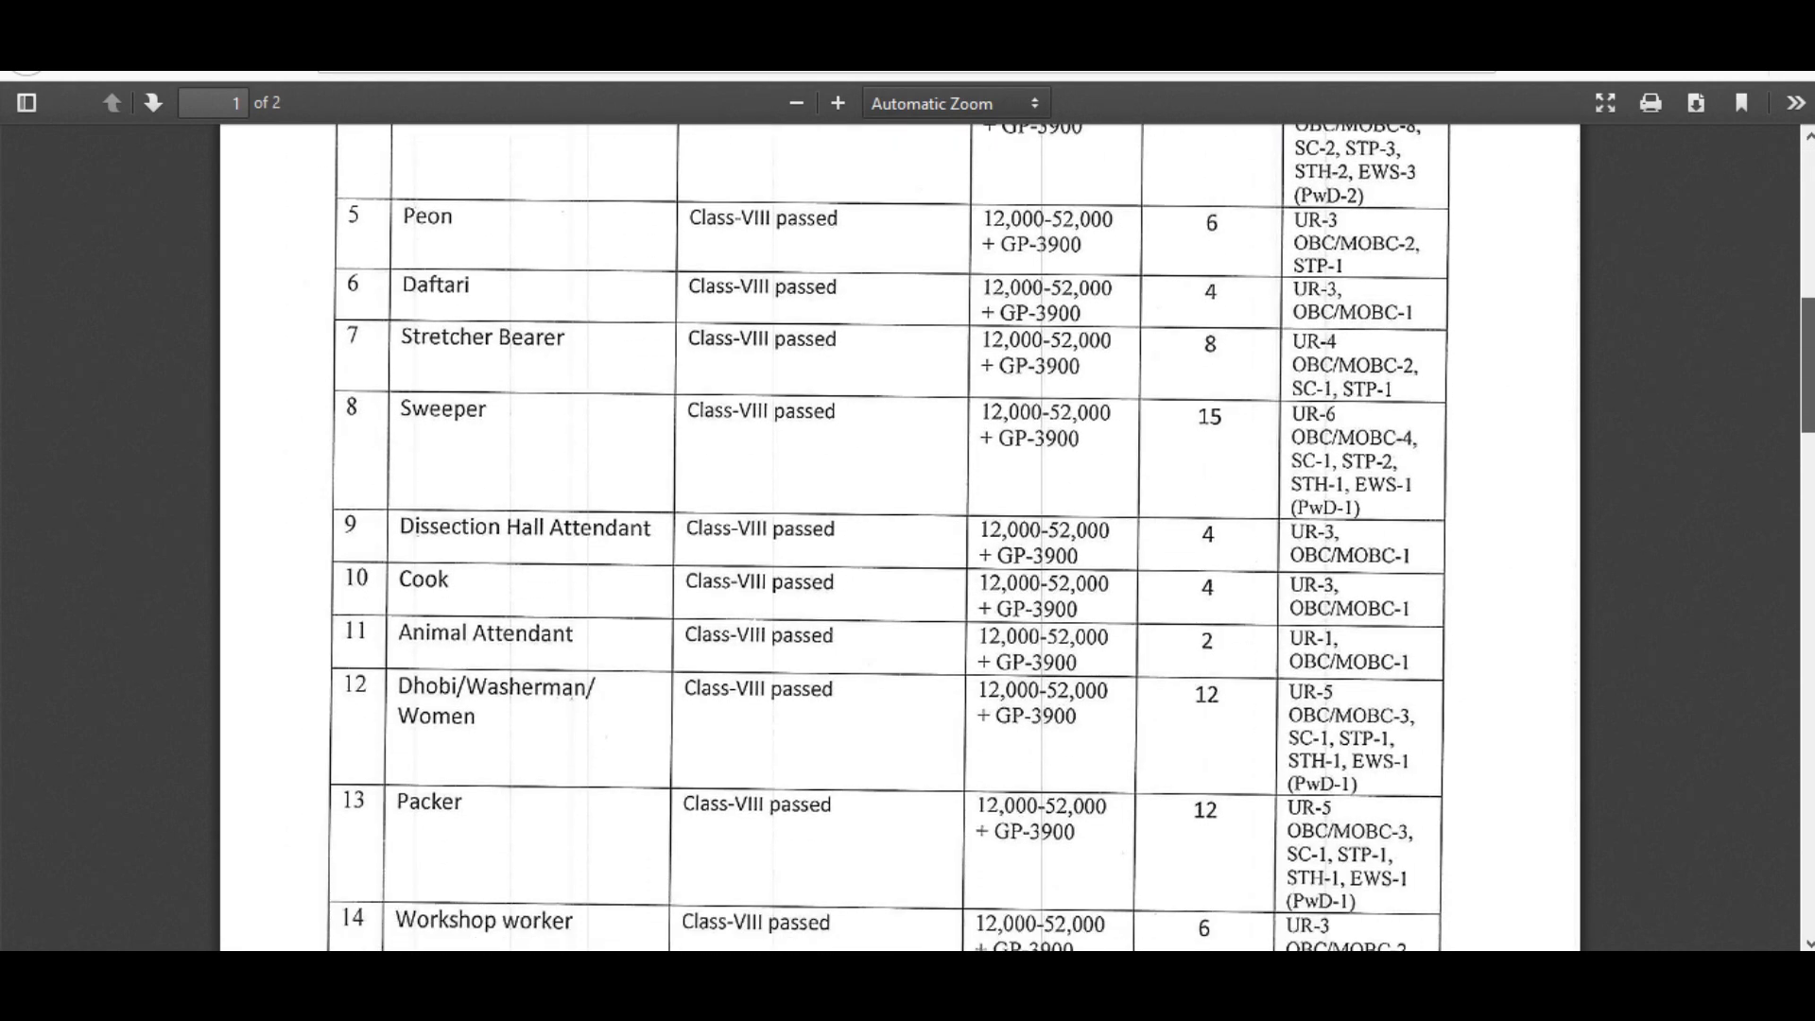
scroll(900, 537, down, 6)
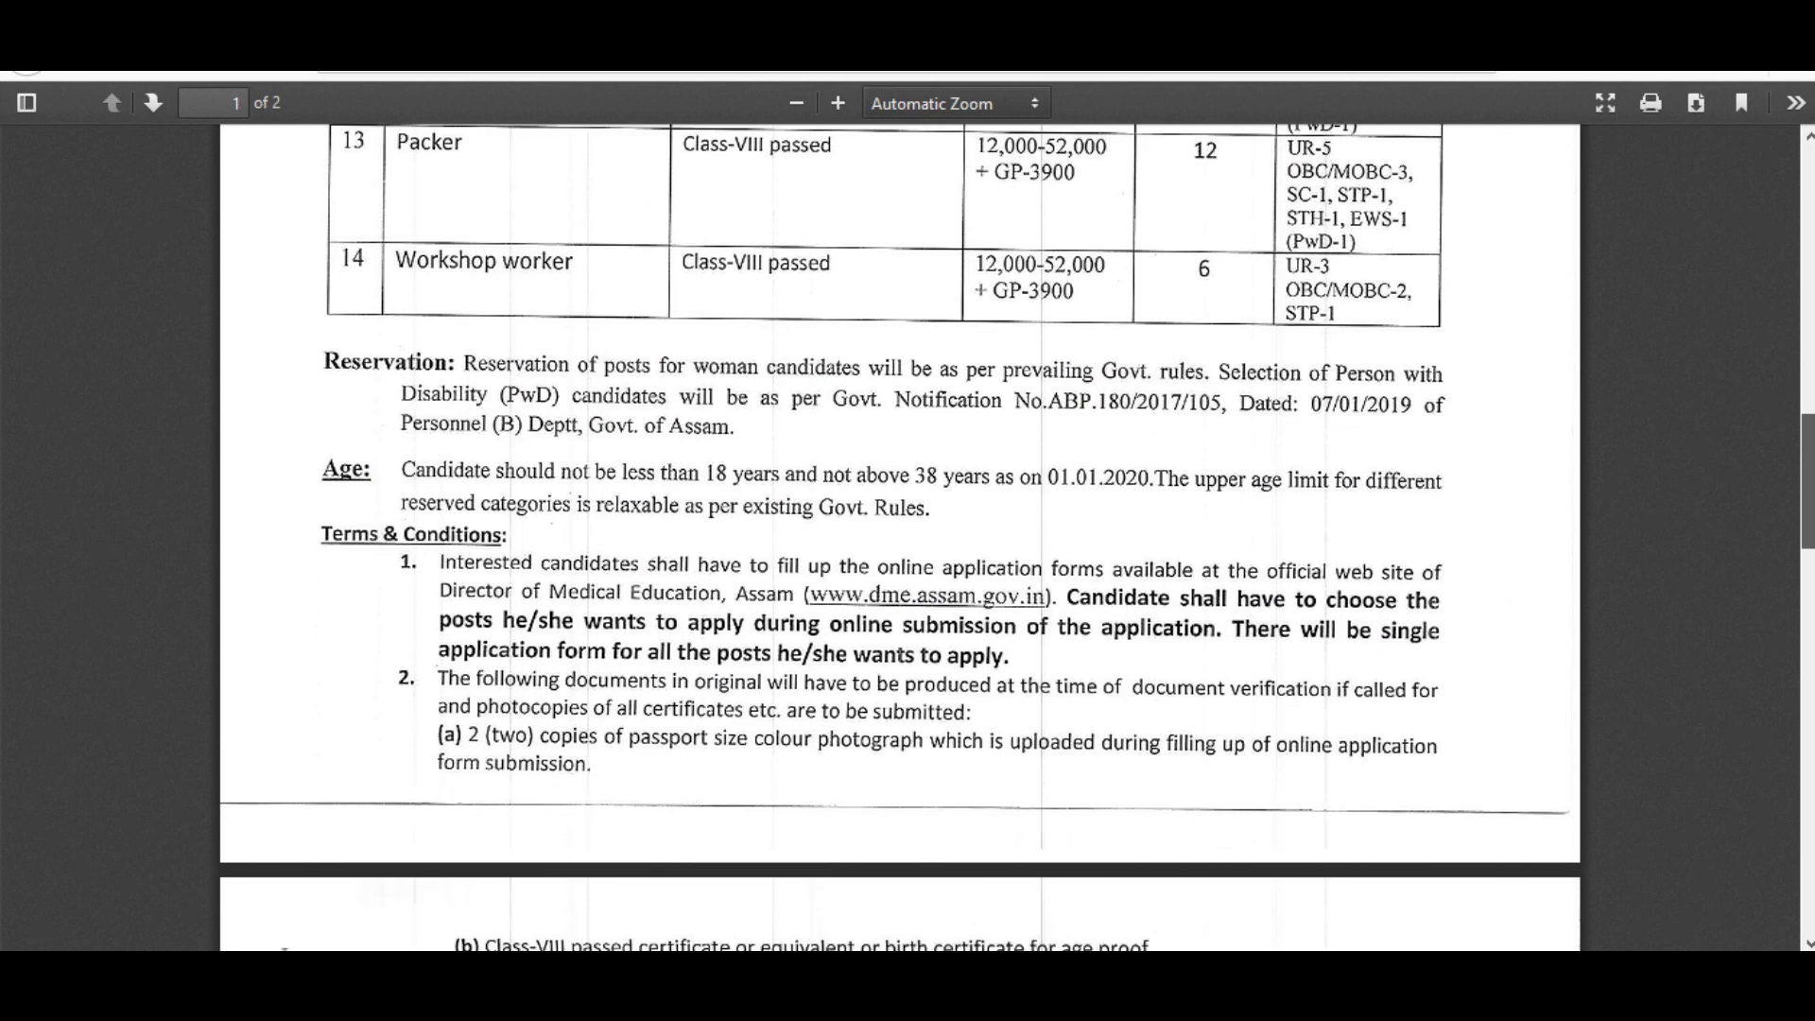
click(473, 19)
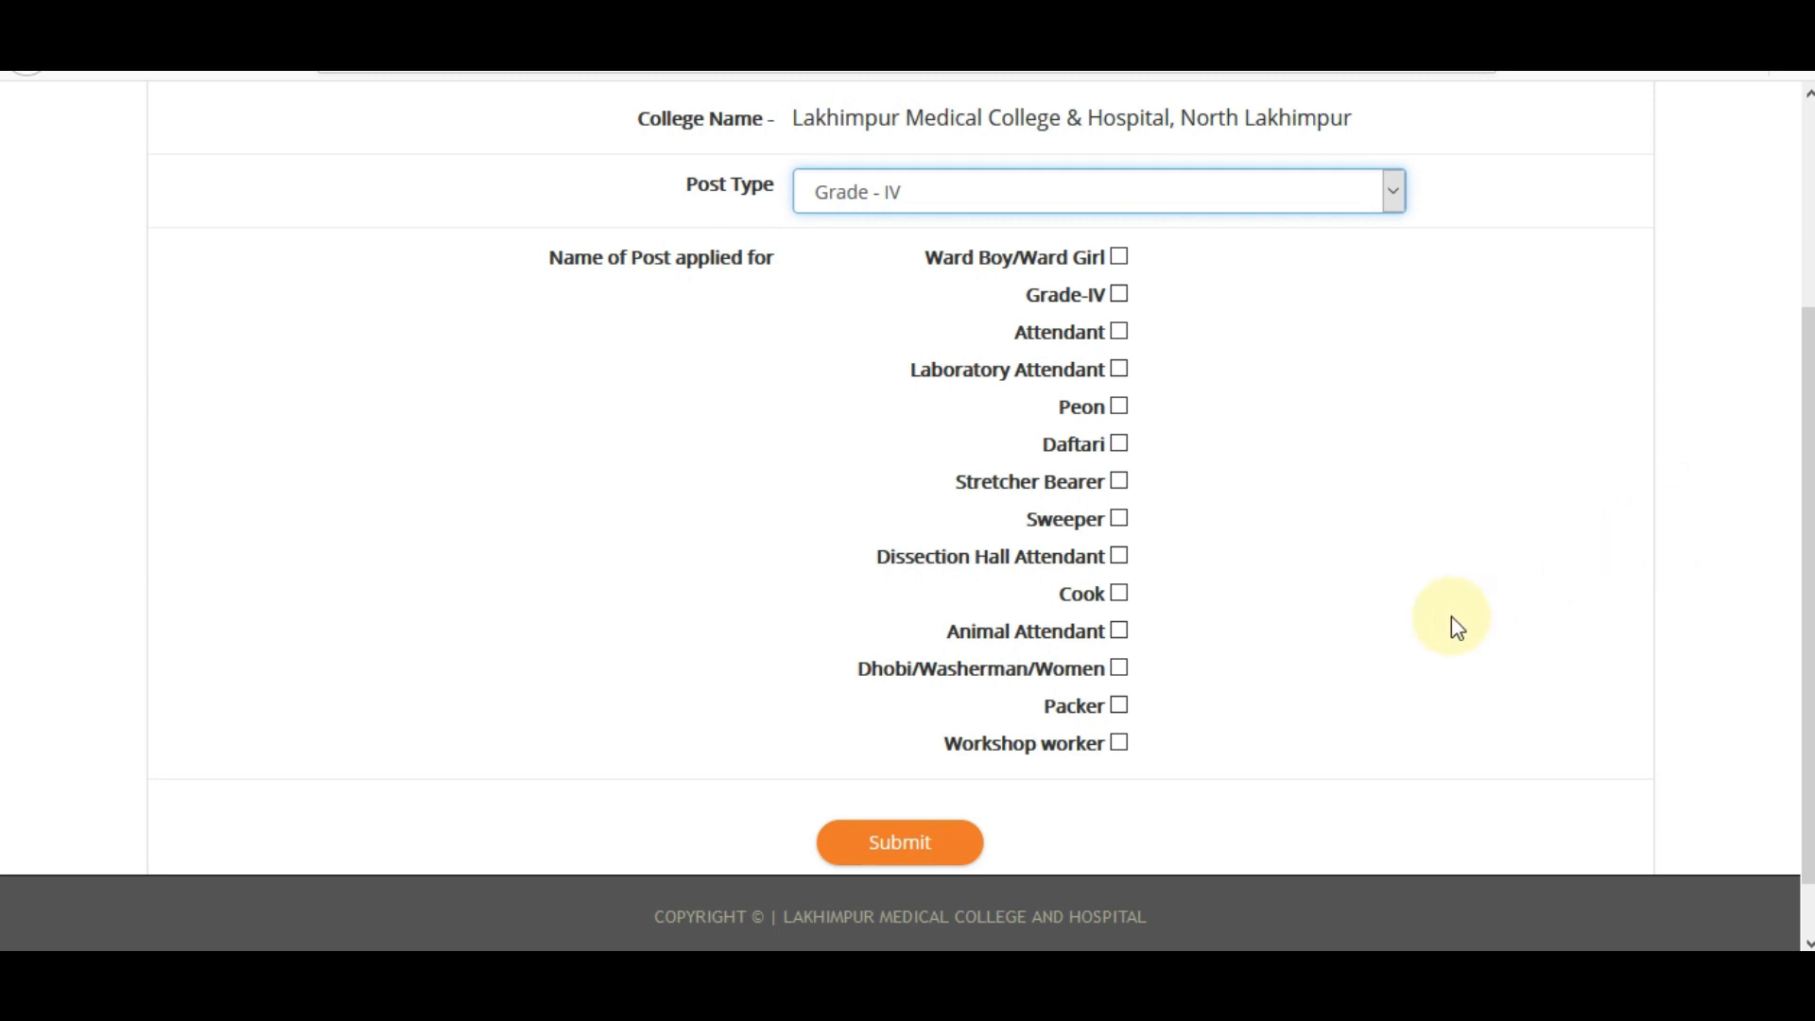
Tick the Grade-IV posts and submit the selection to reach the candidate details form.
click(1120, 297)
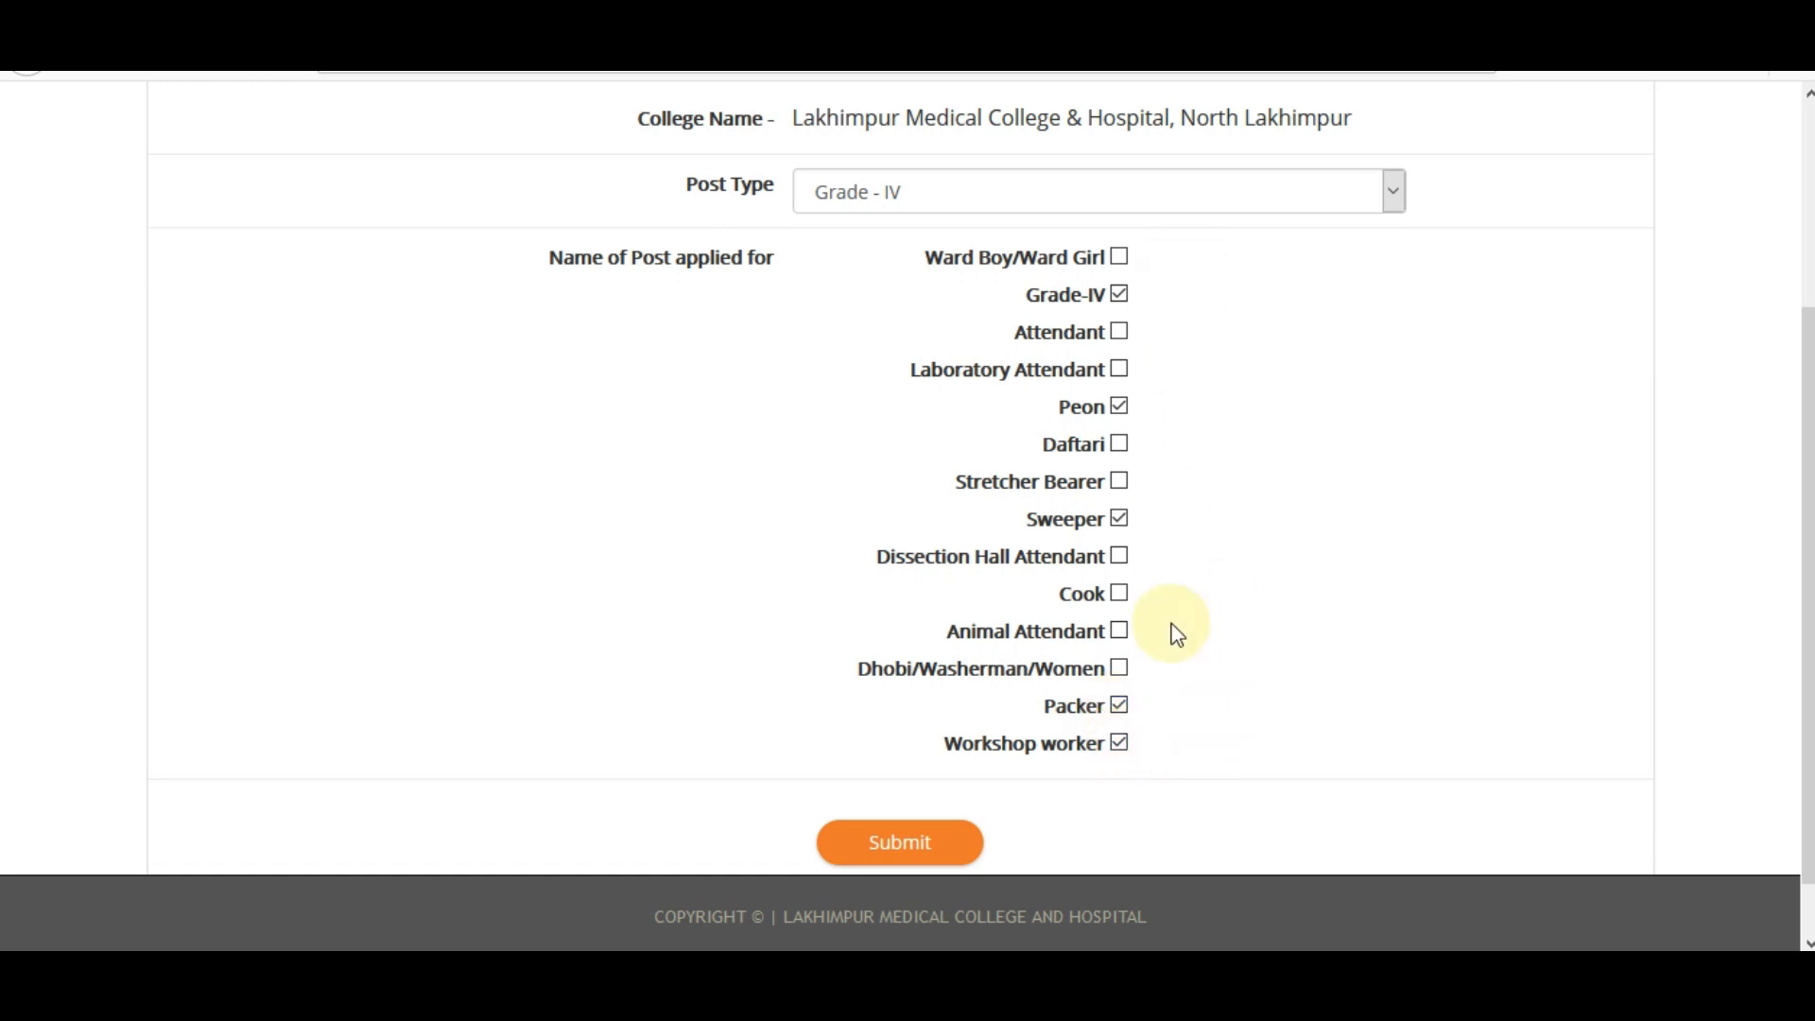
click(874, 856)
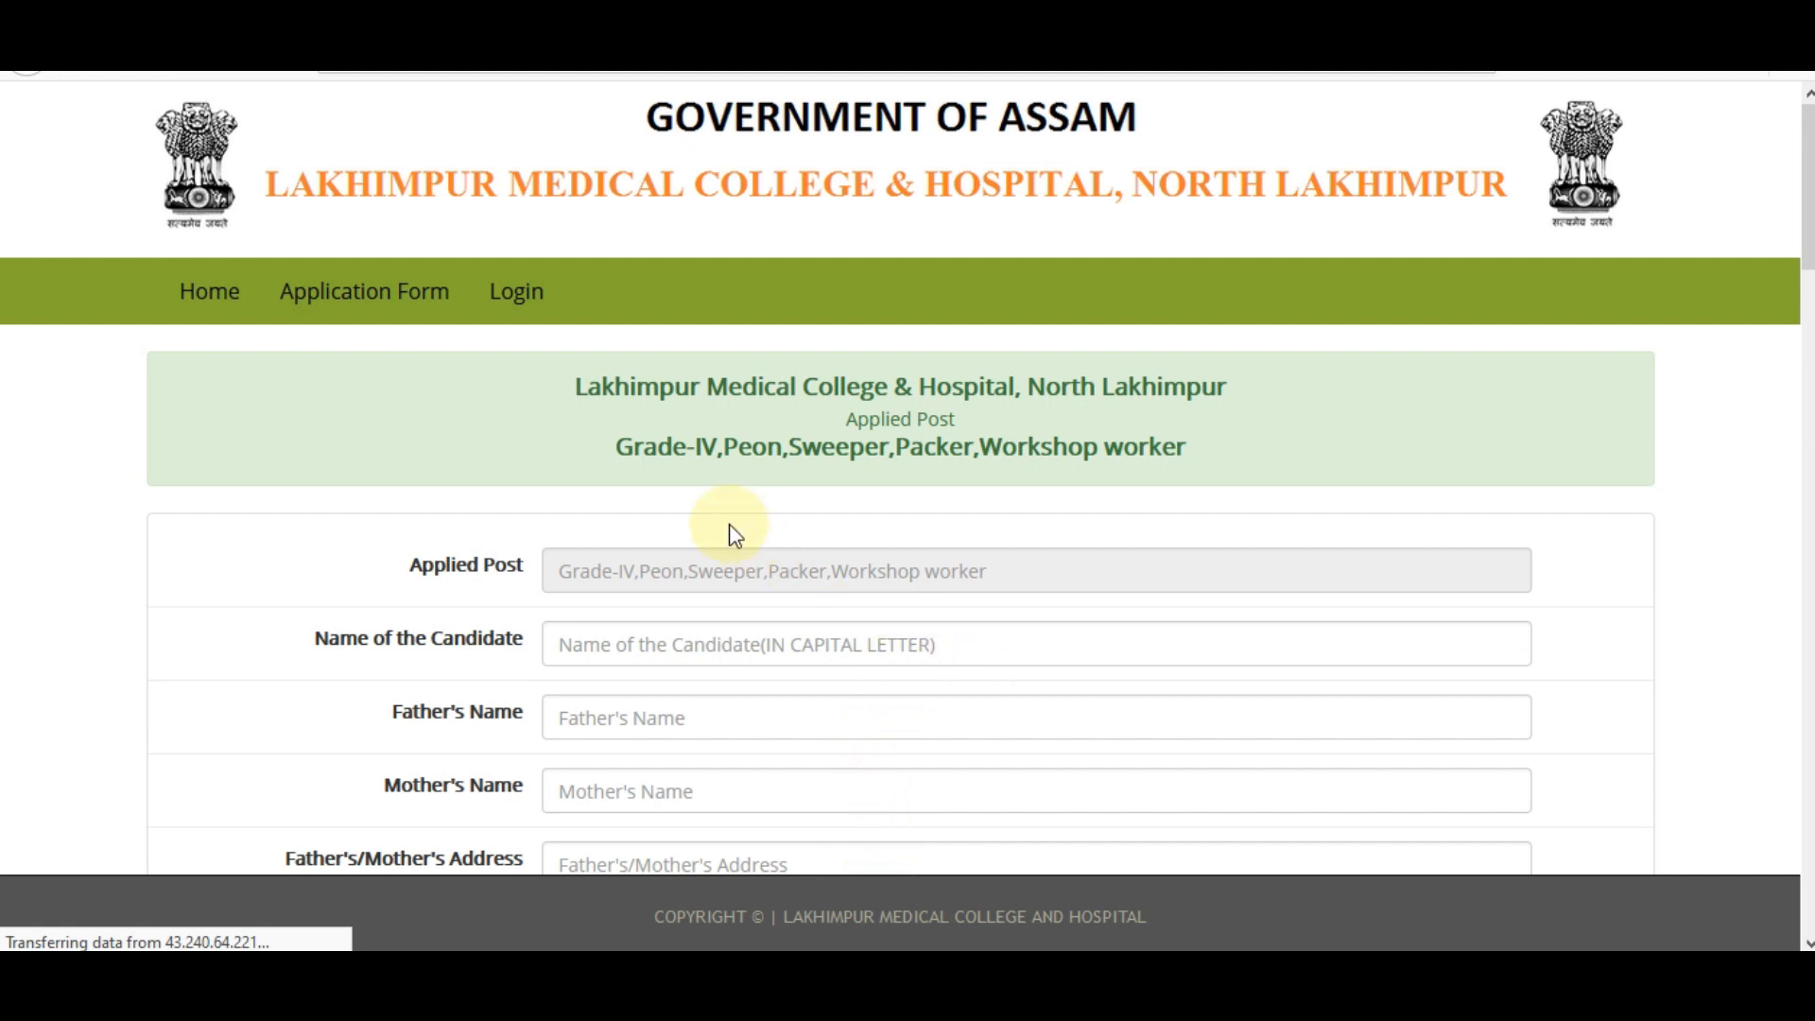
Fill the candidate's, father's and mother's names from the autofill suggestions.
drag(644, 450, 1171, 473)
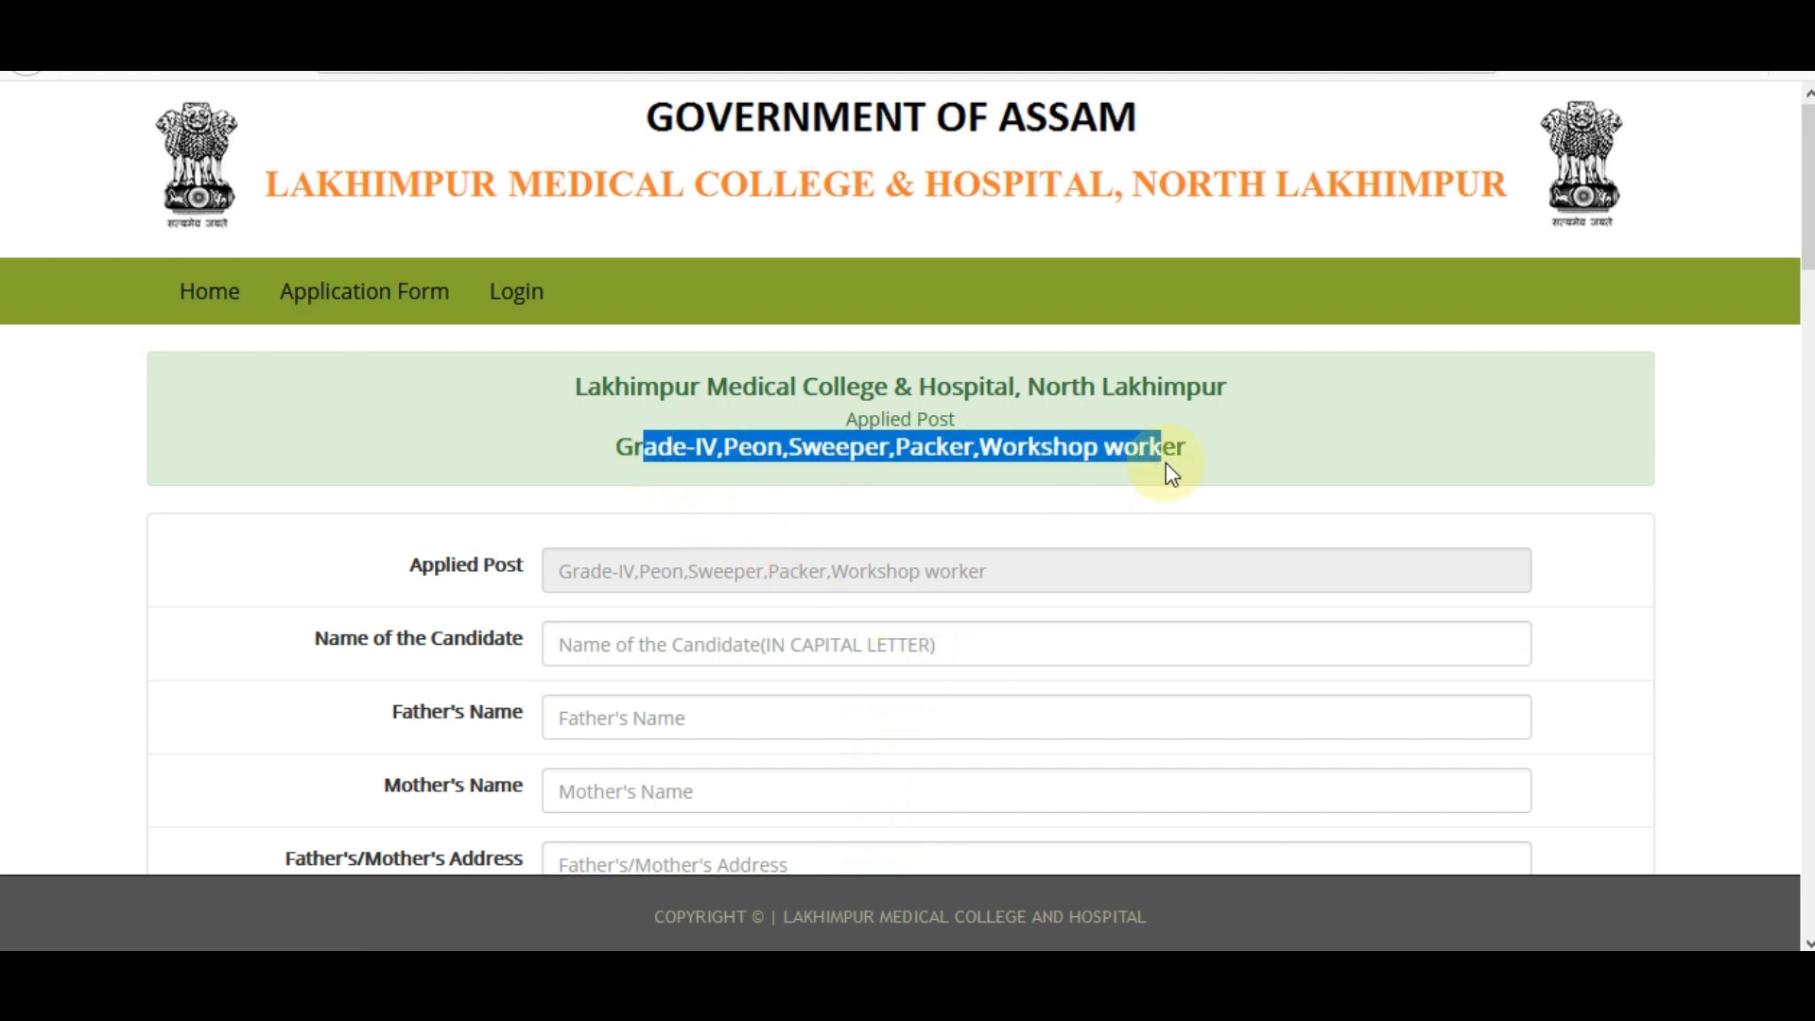
click(1192, 460)
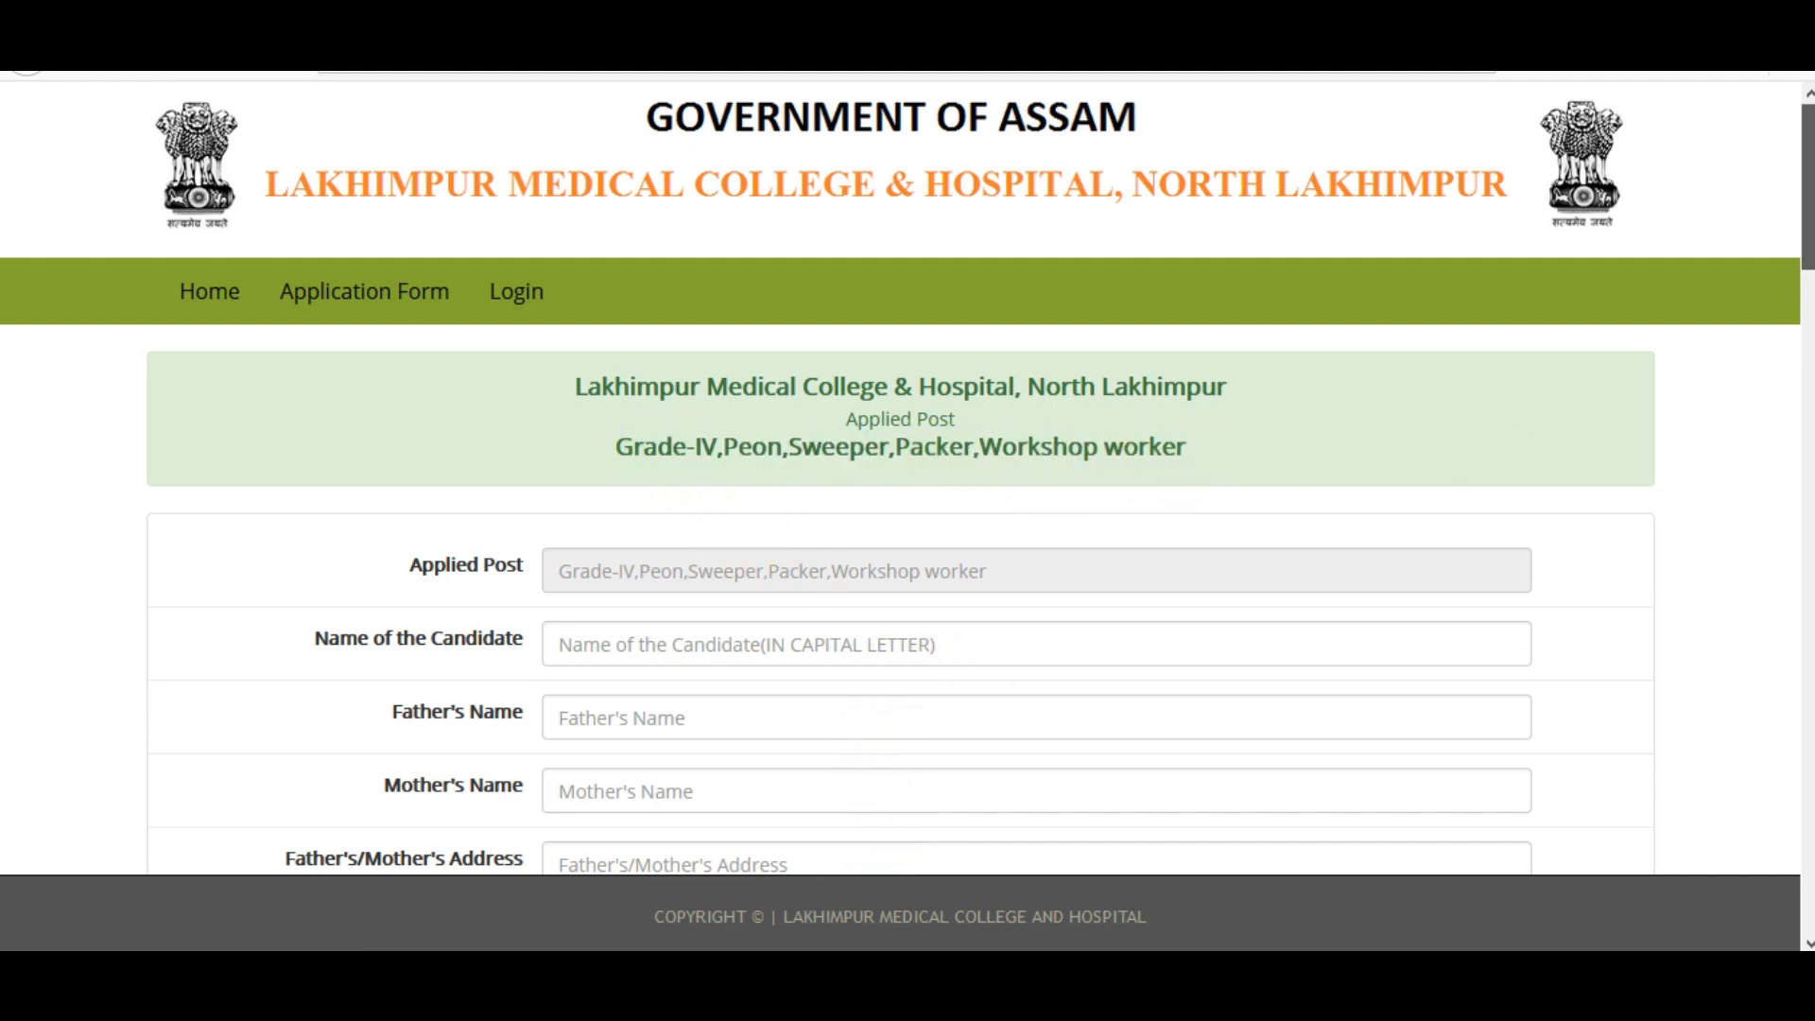
scroll(964, 385, down, 3)
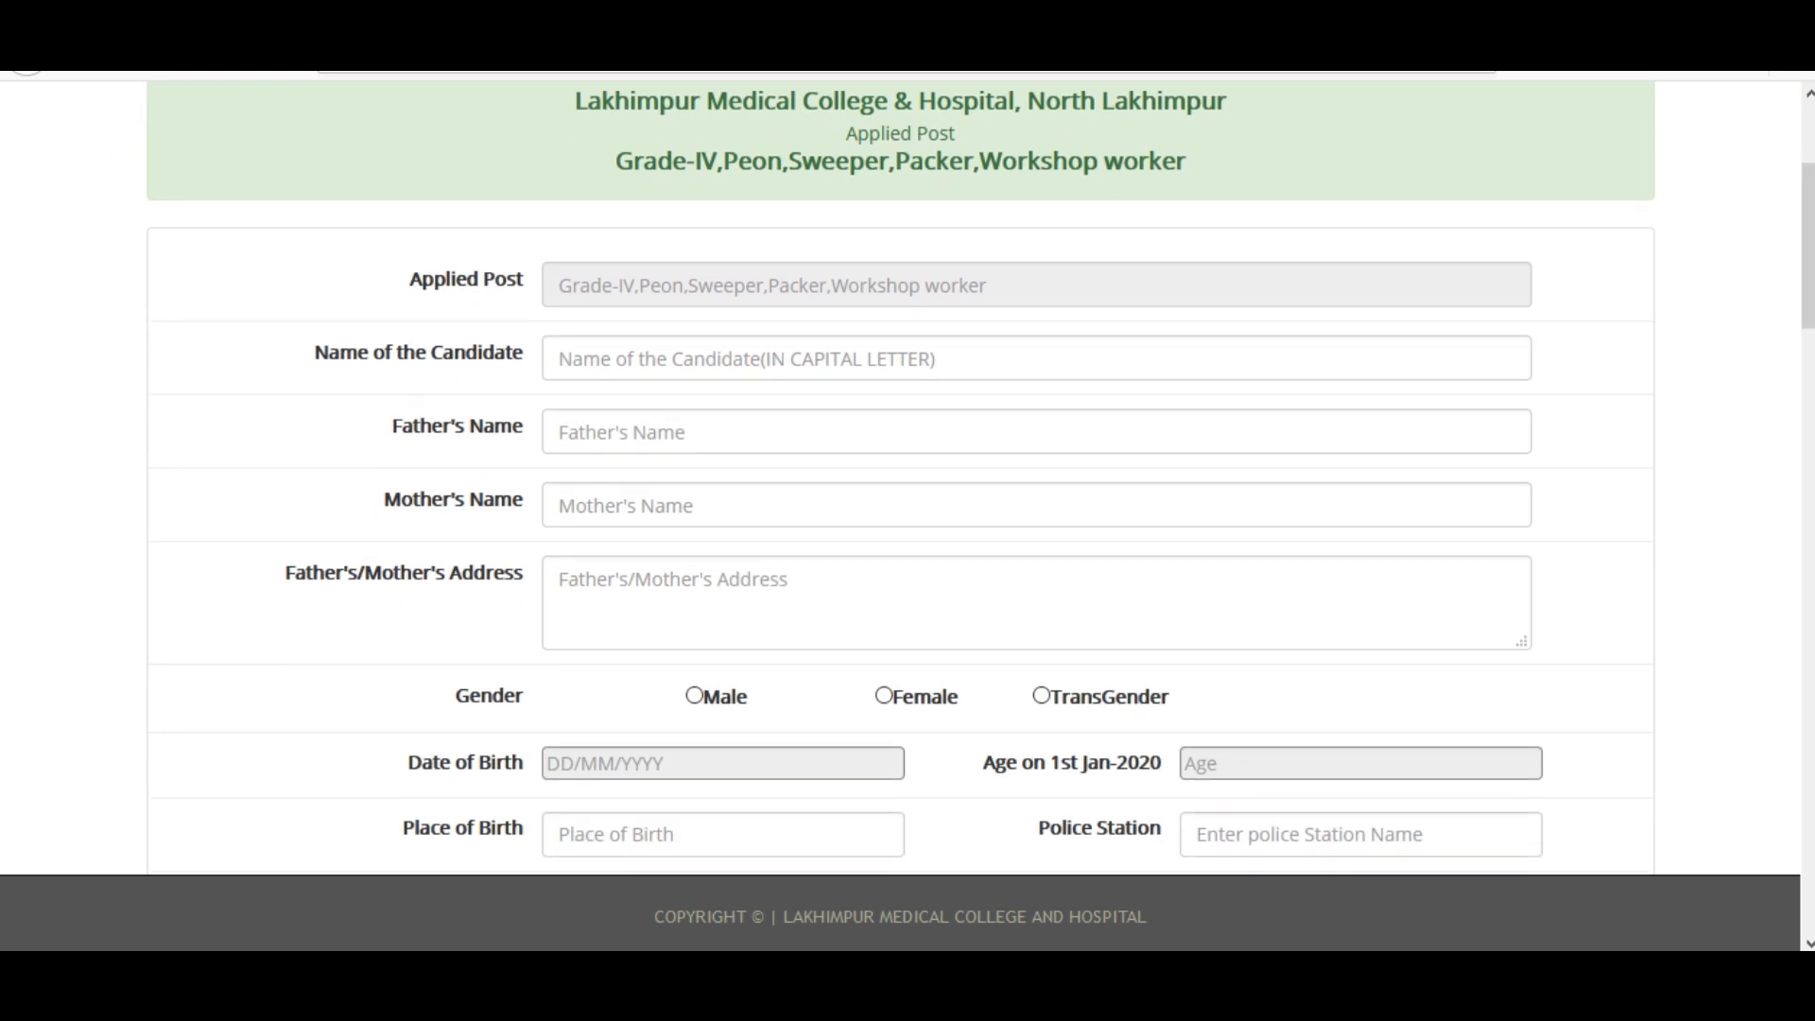
click(761, 358)
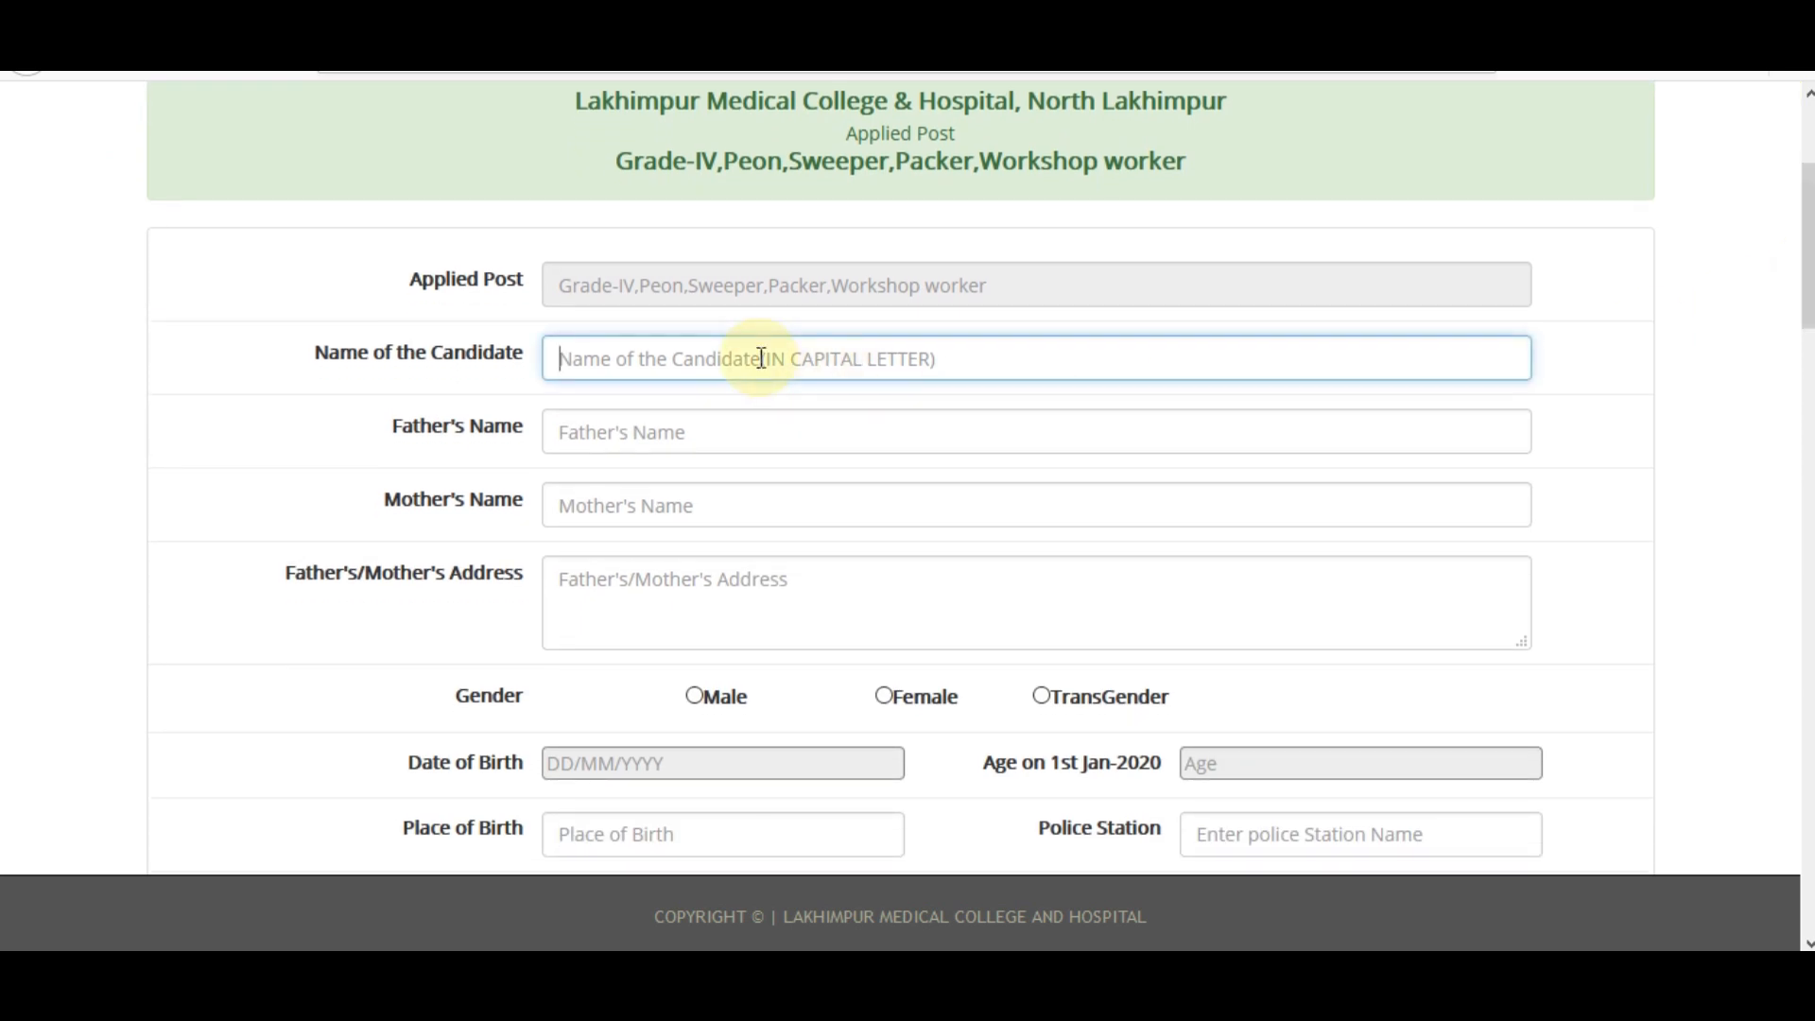
text(S)
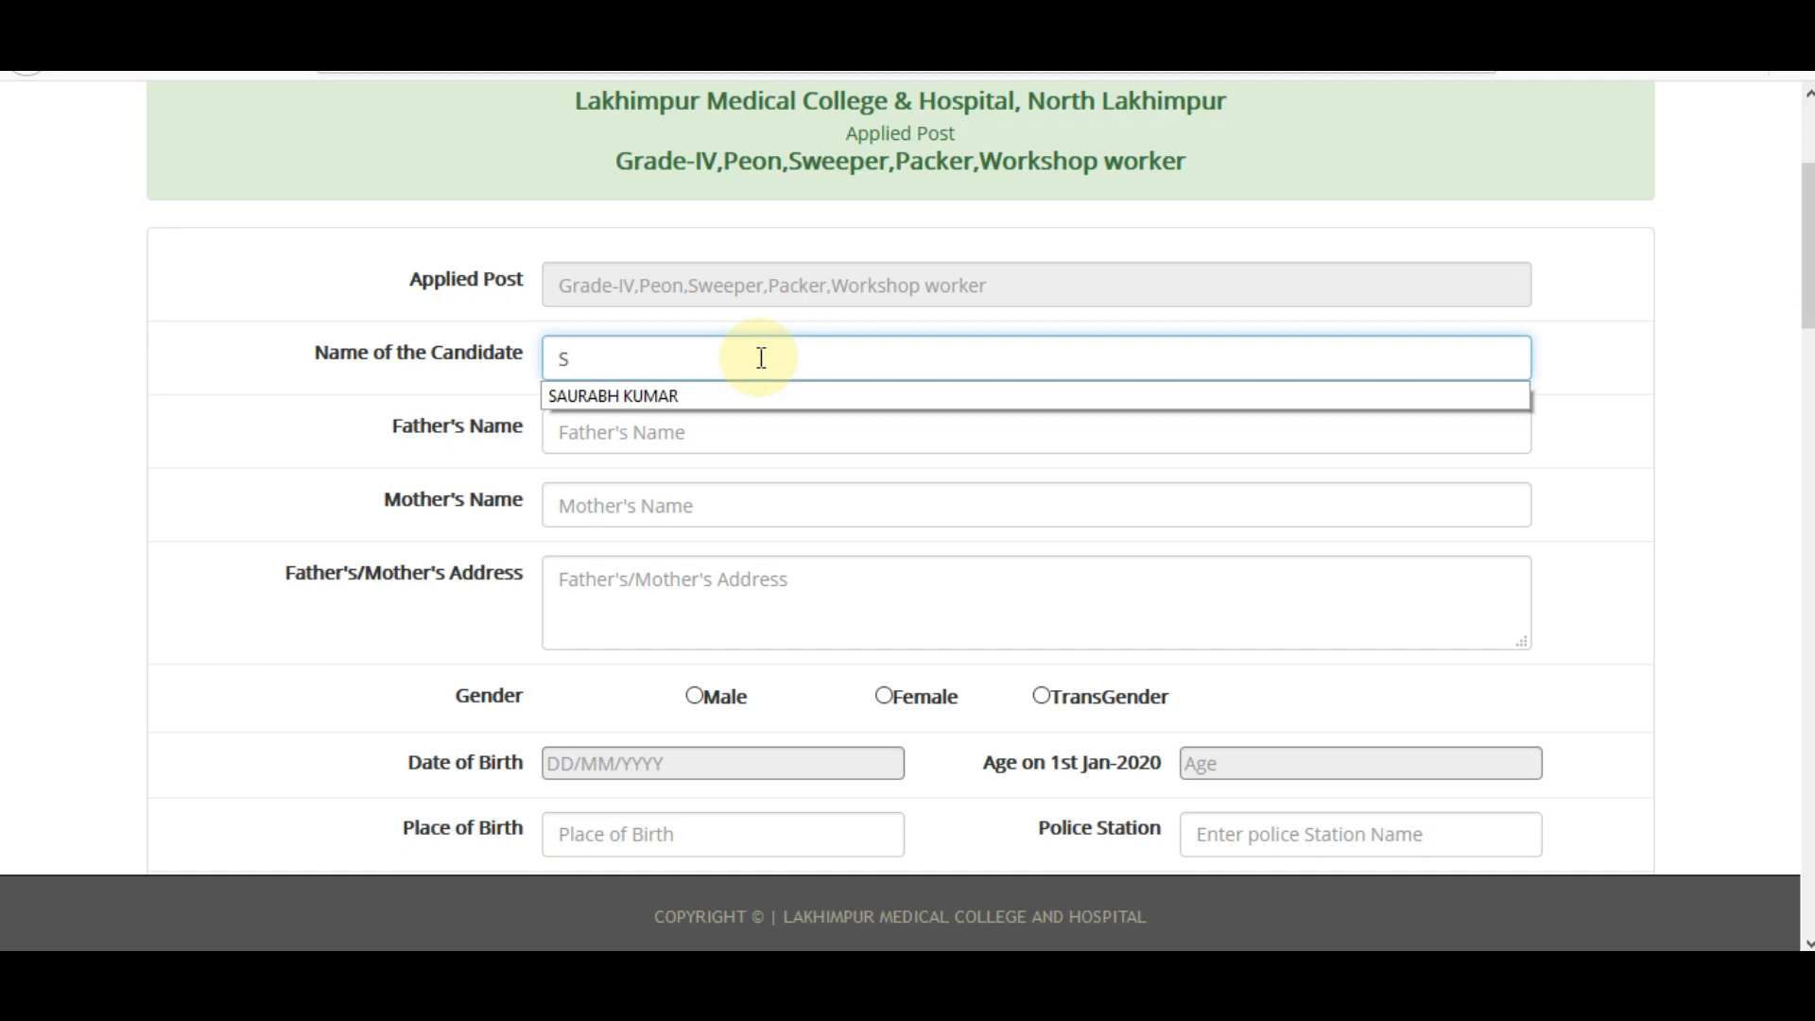
click(662, 397)
click(640, 431)
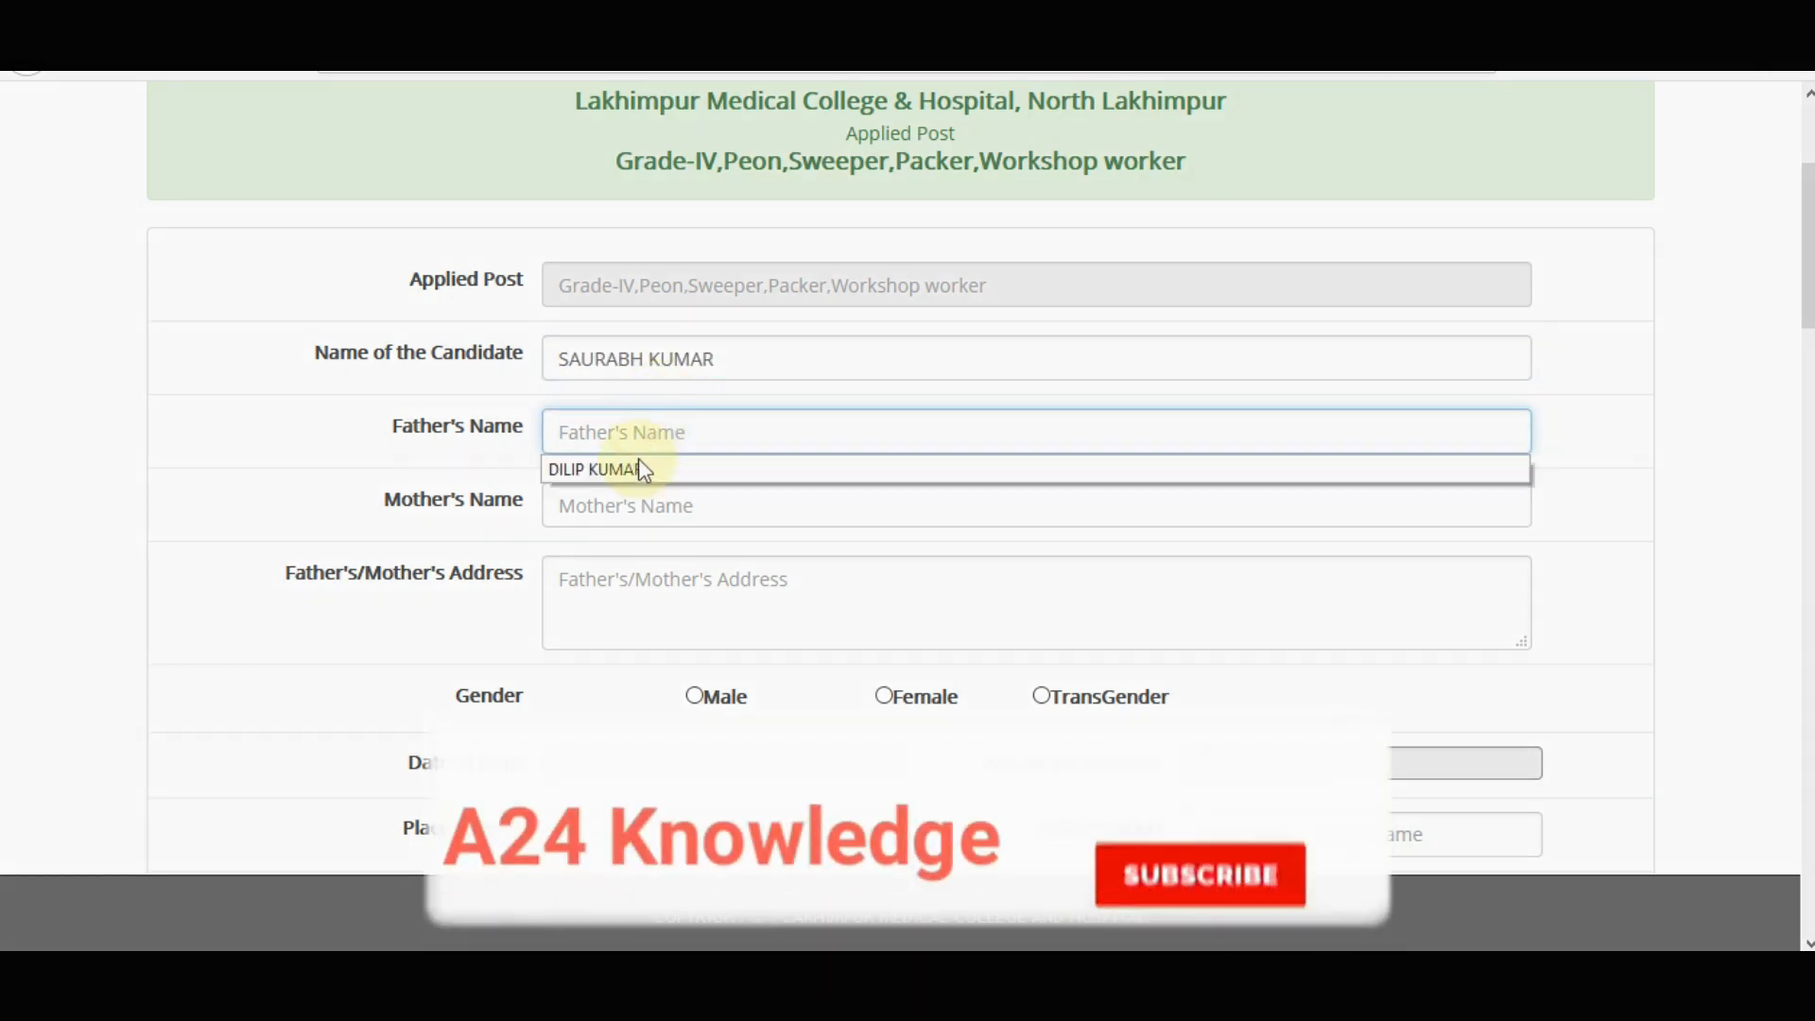
click(638, 461)
click(577, 512)
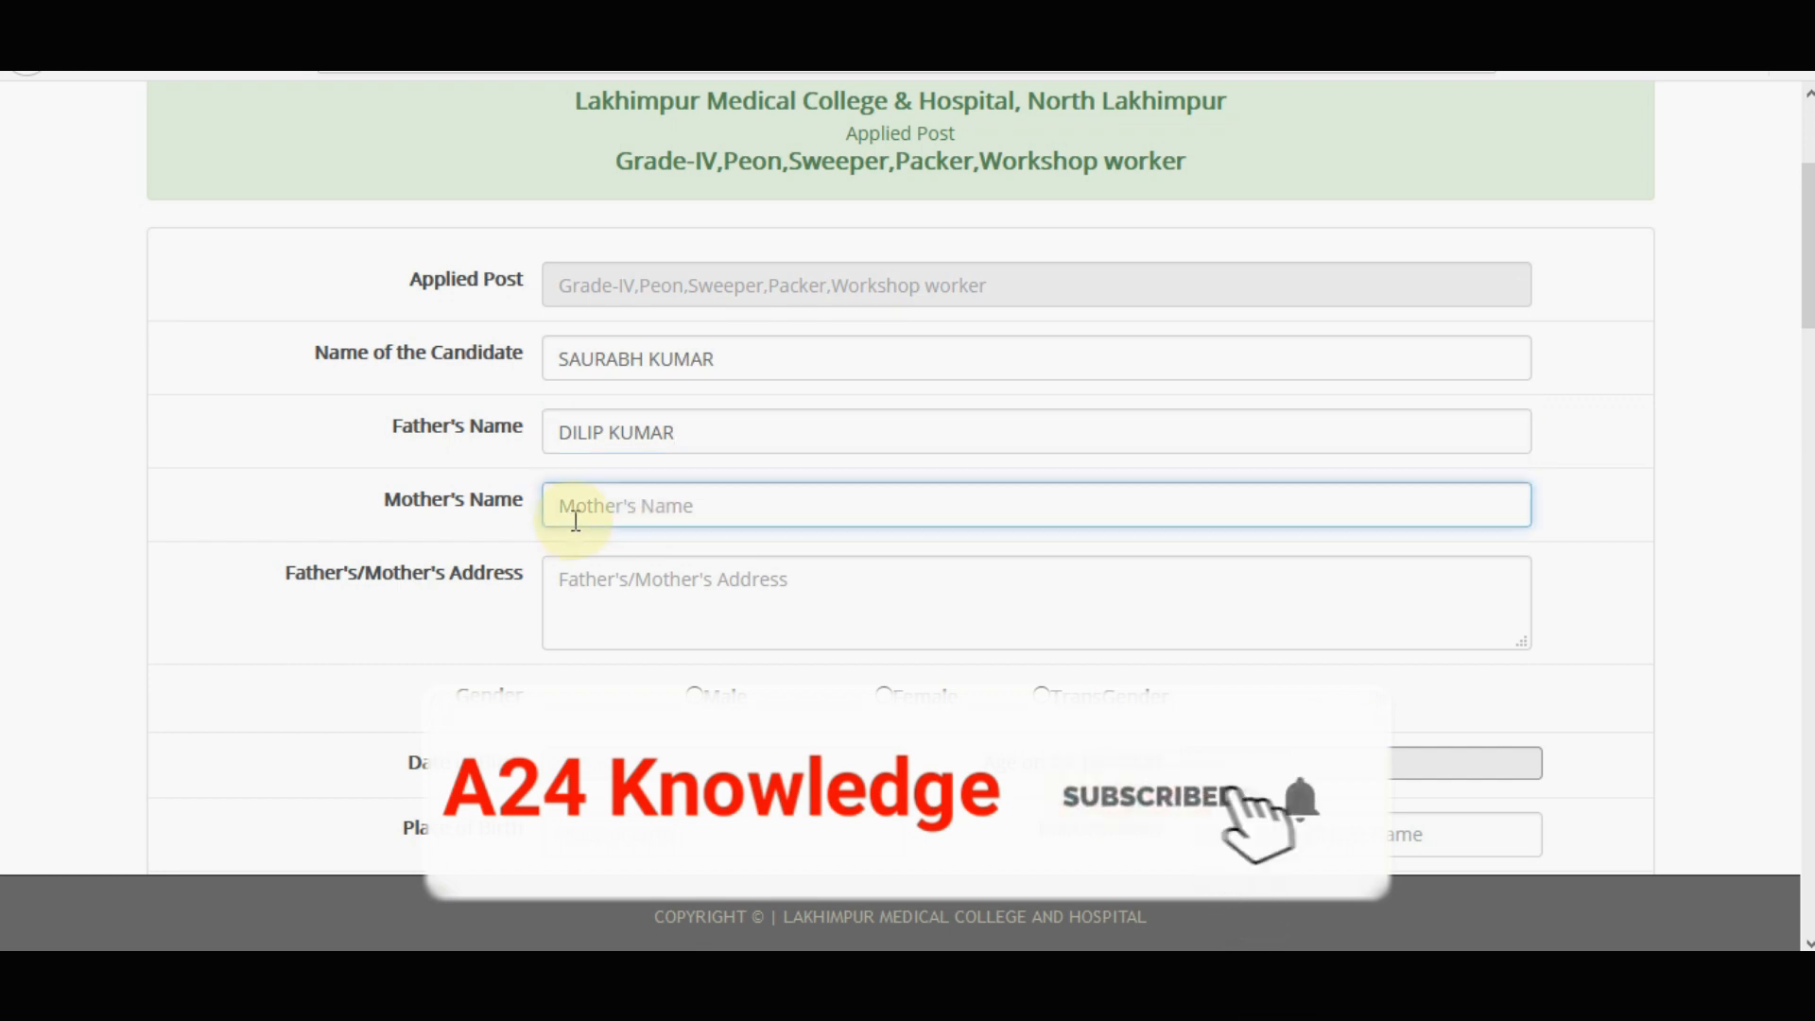
click(579, 542)
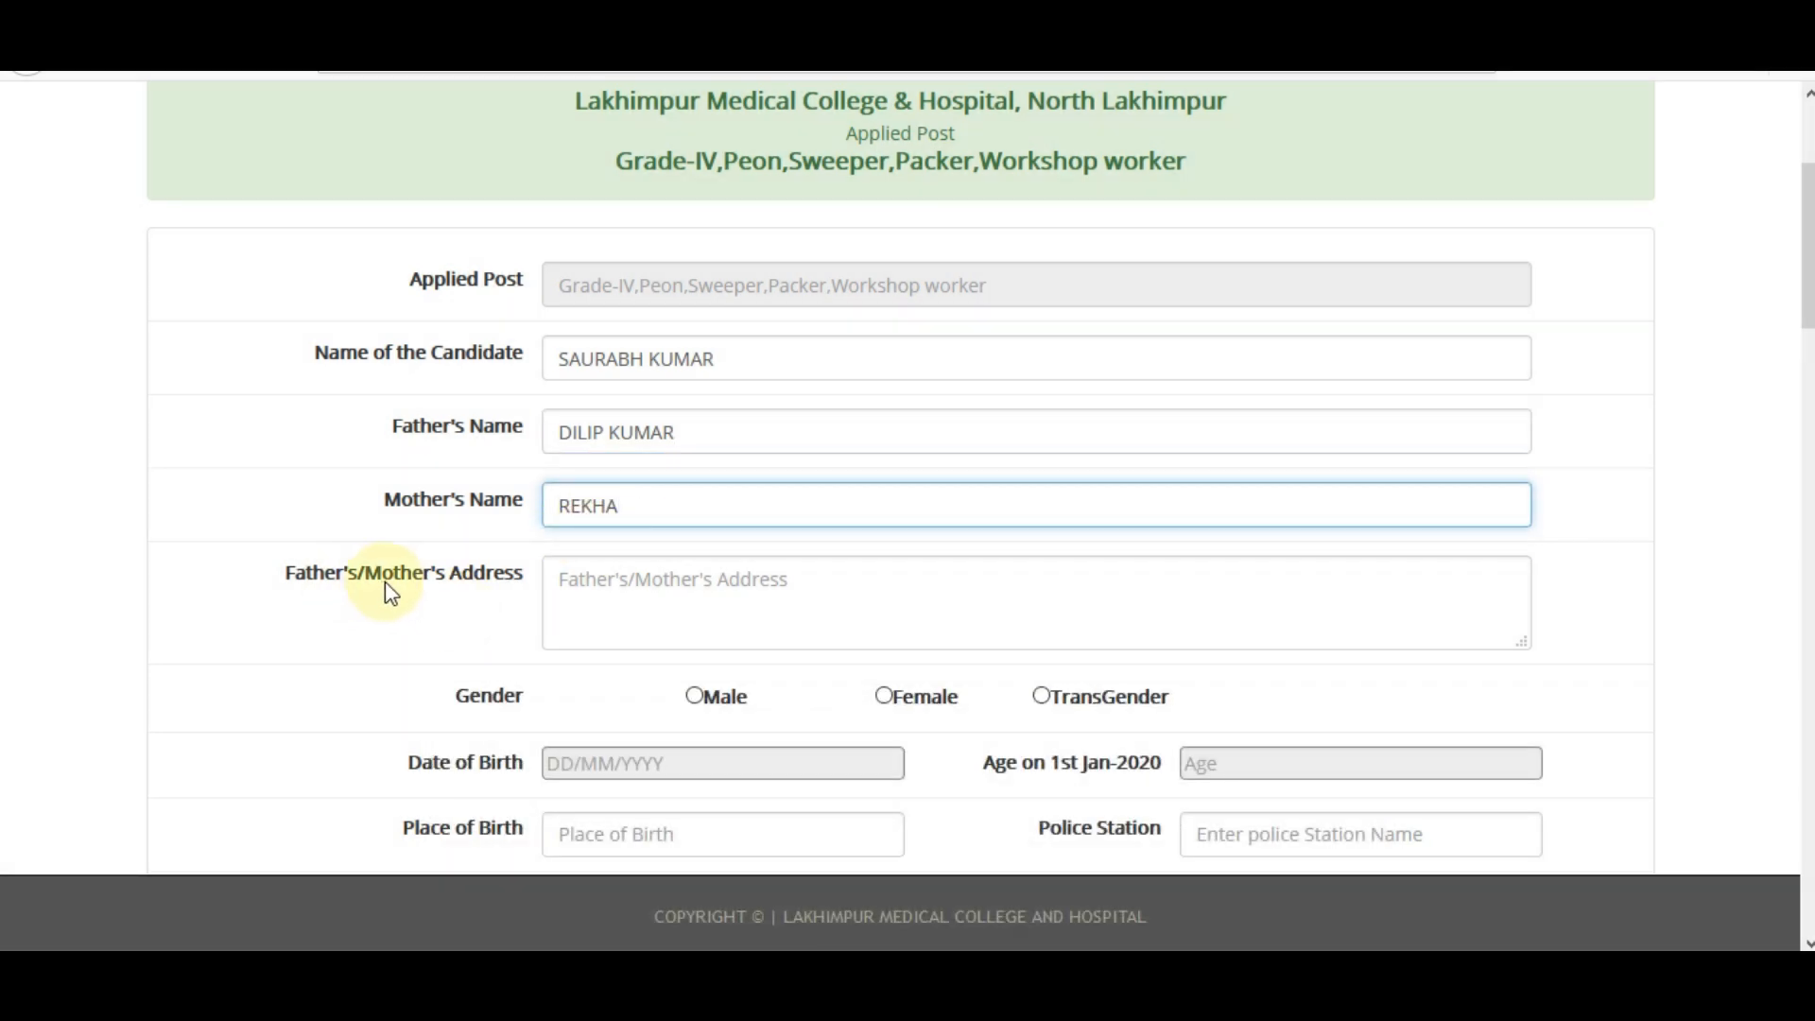
Enter the parents' address and set the gender to Male.
click(580, 594)
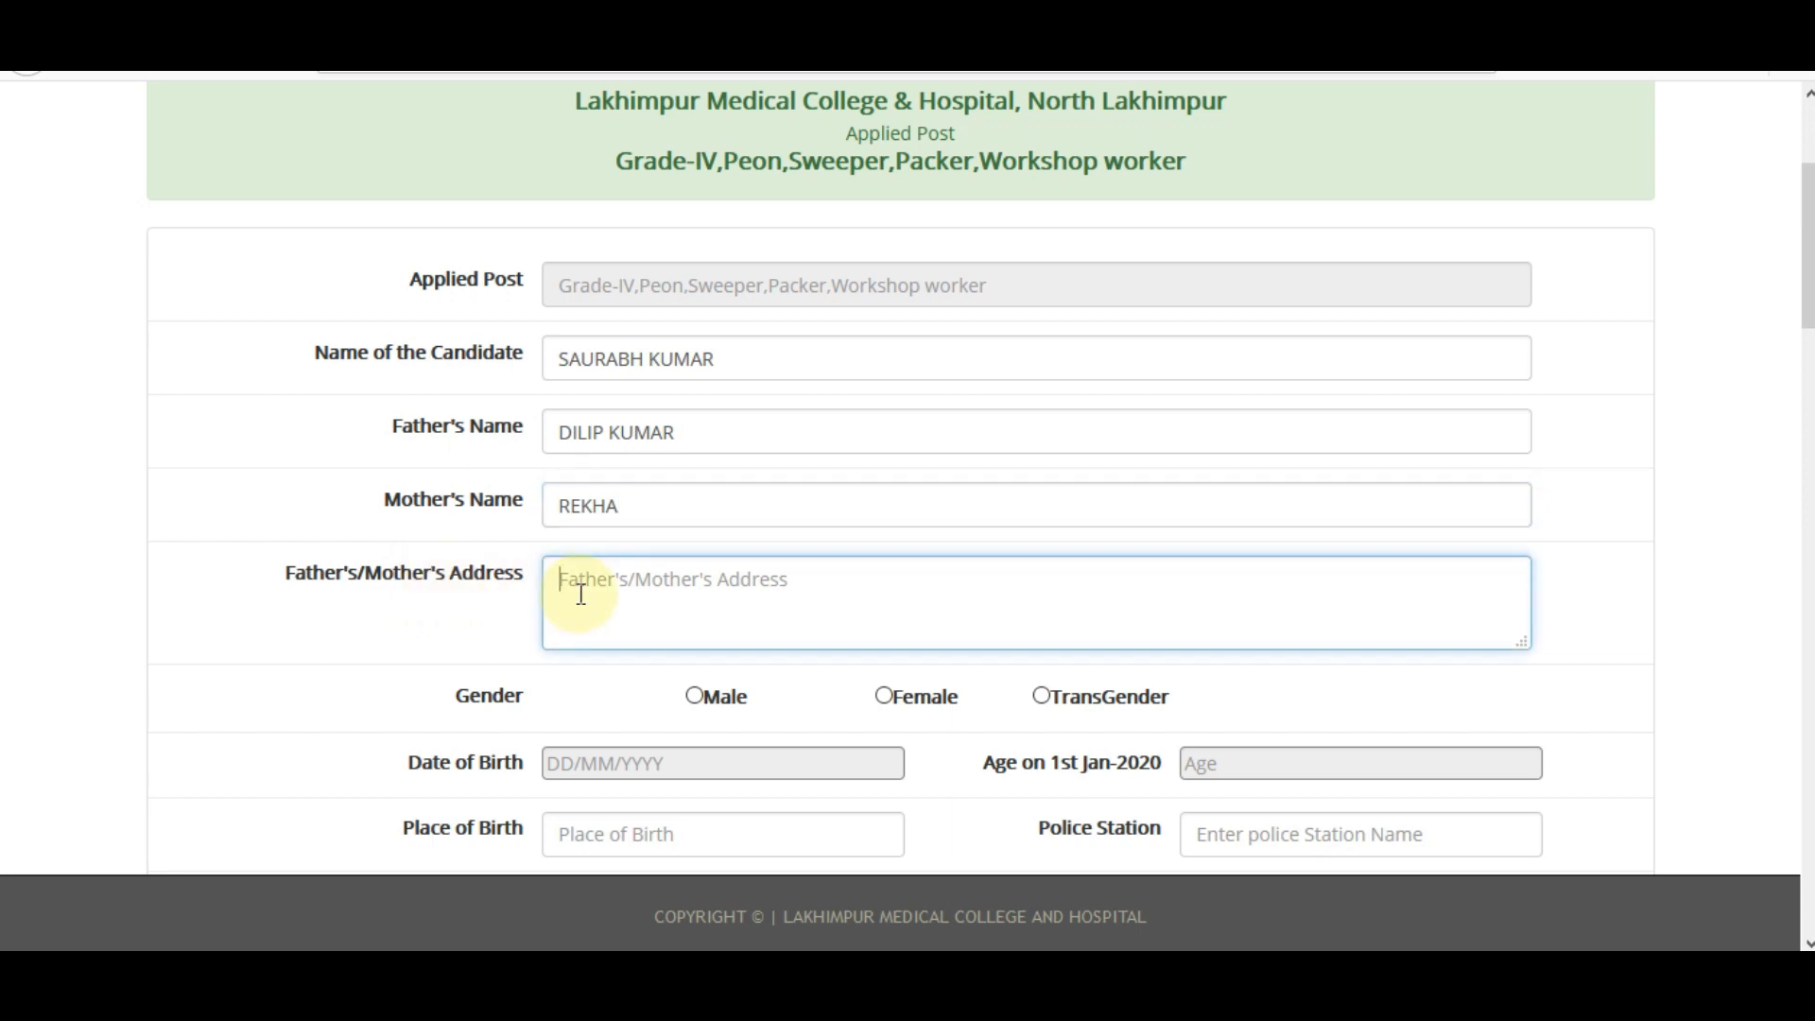
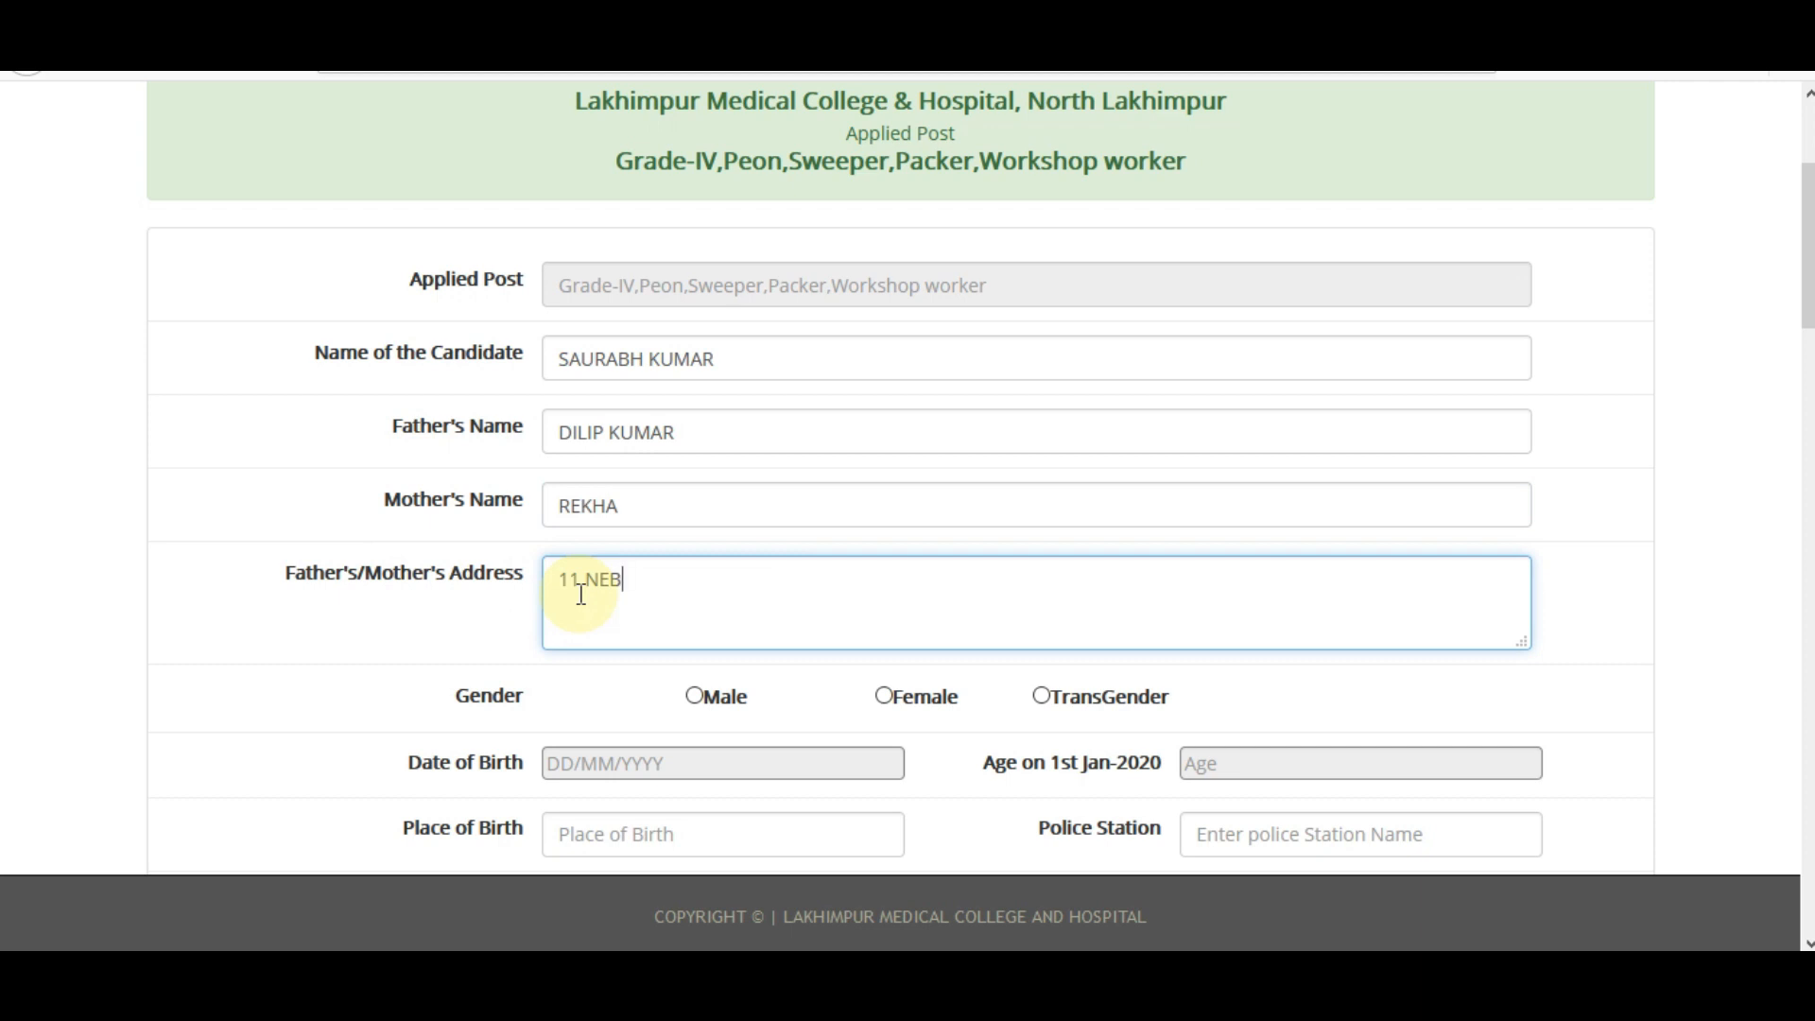
scroll(1794, 352, down, 2)
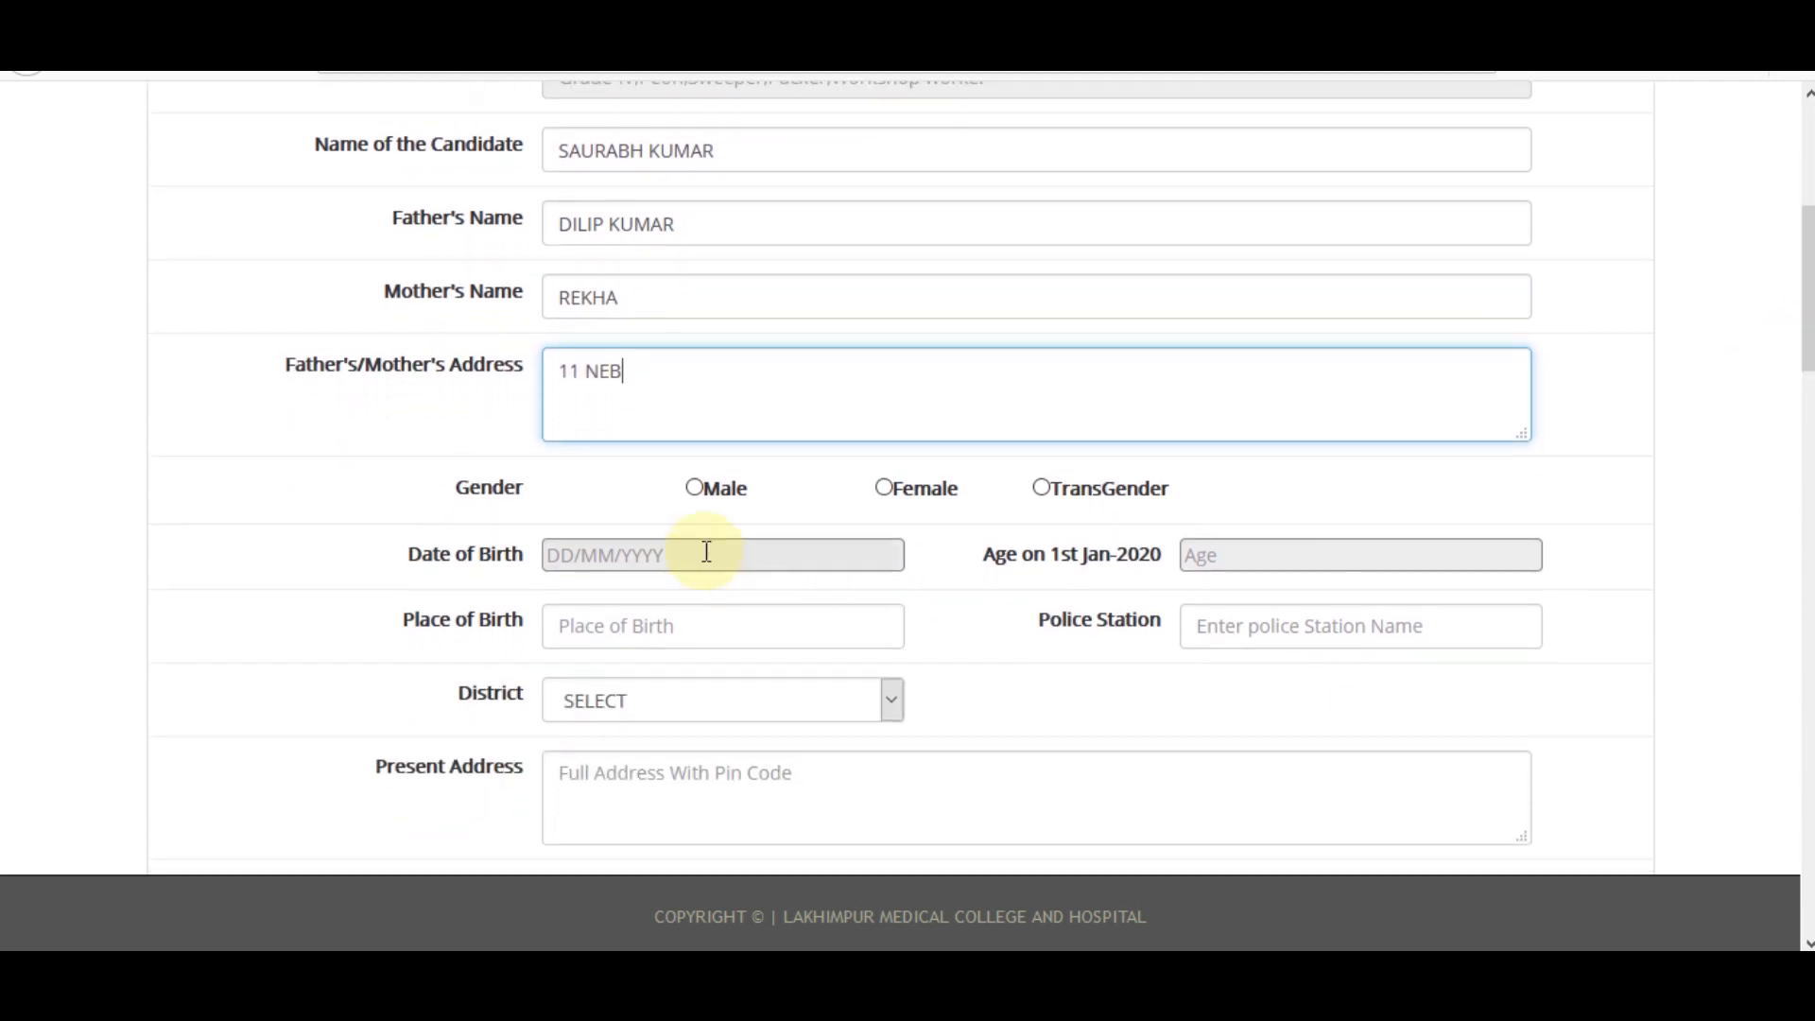
click(696, 488)
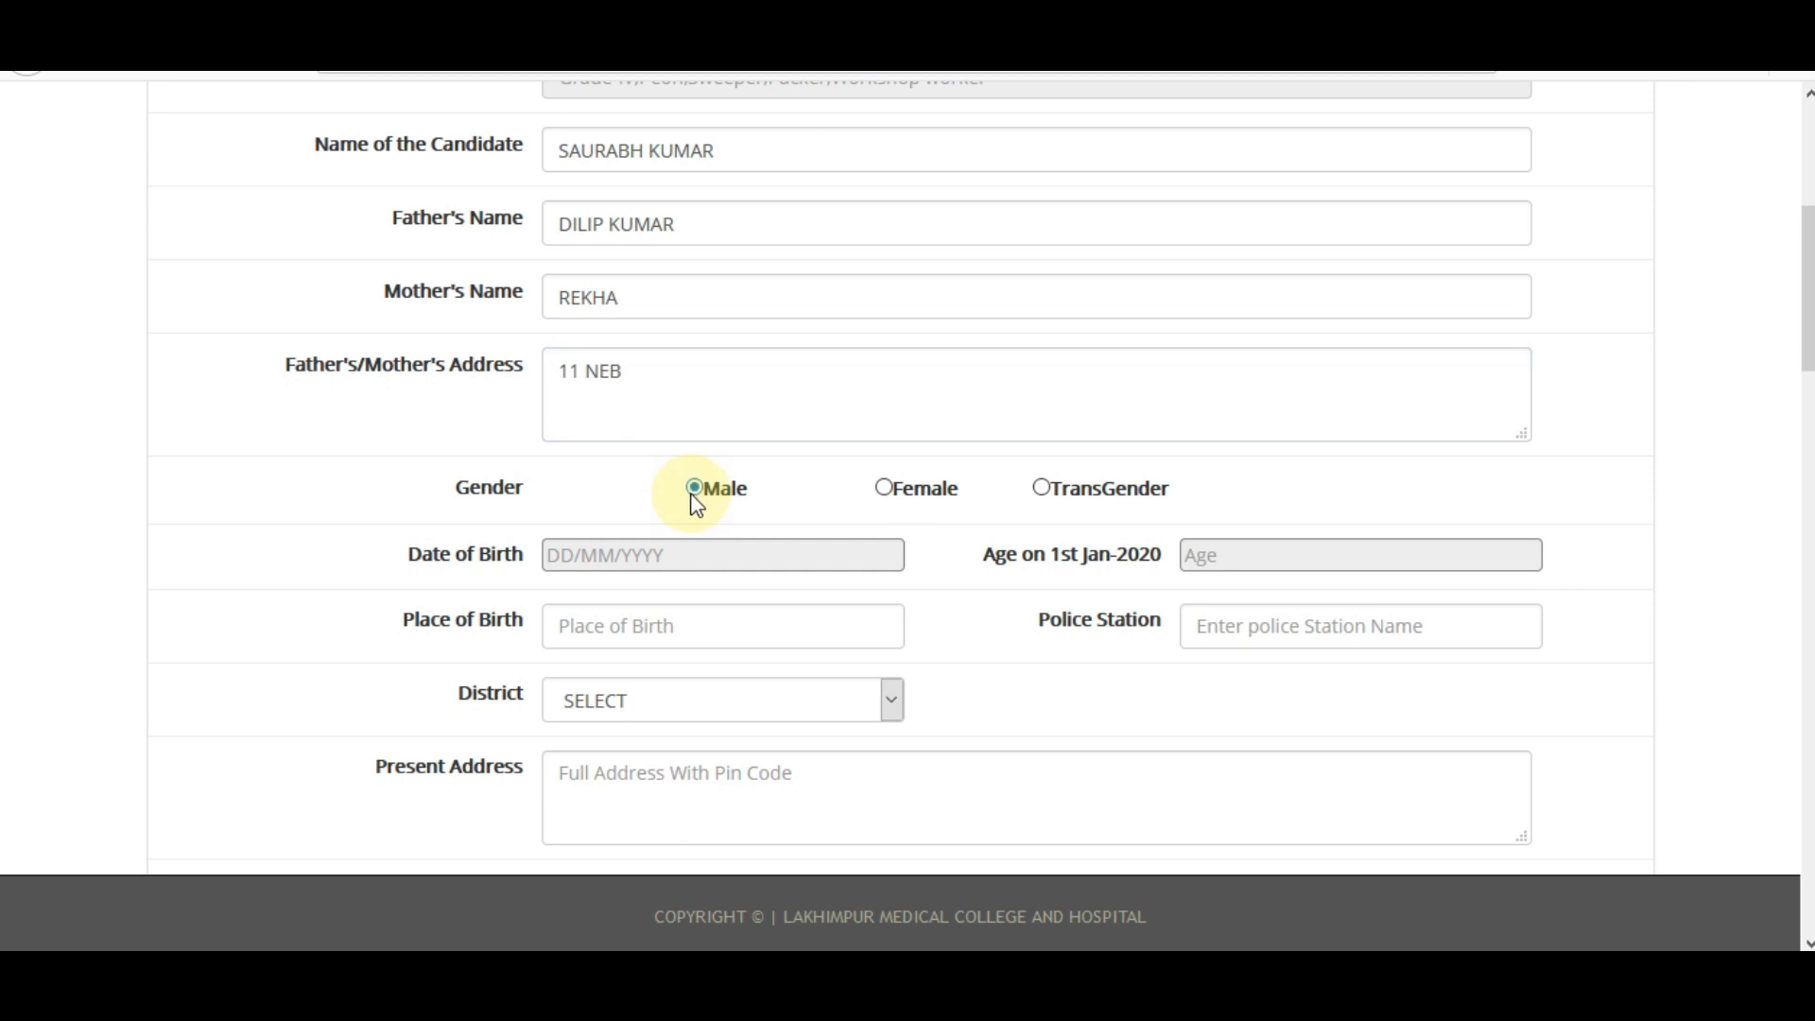
Set the date of birth to 08/05/1996 and have the age calculated.
click(640, 560)
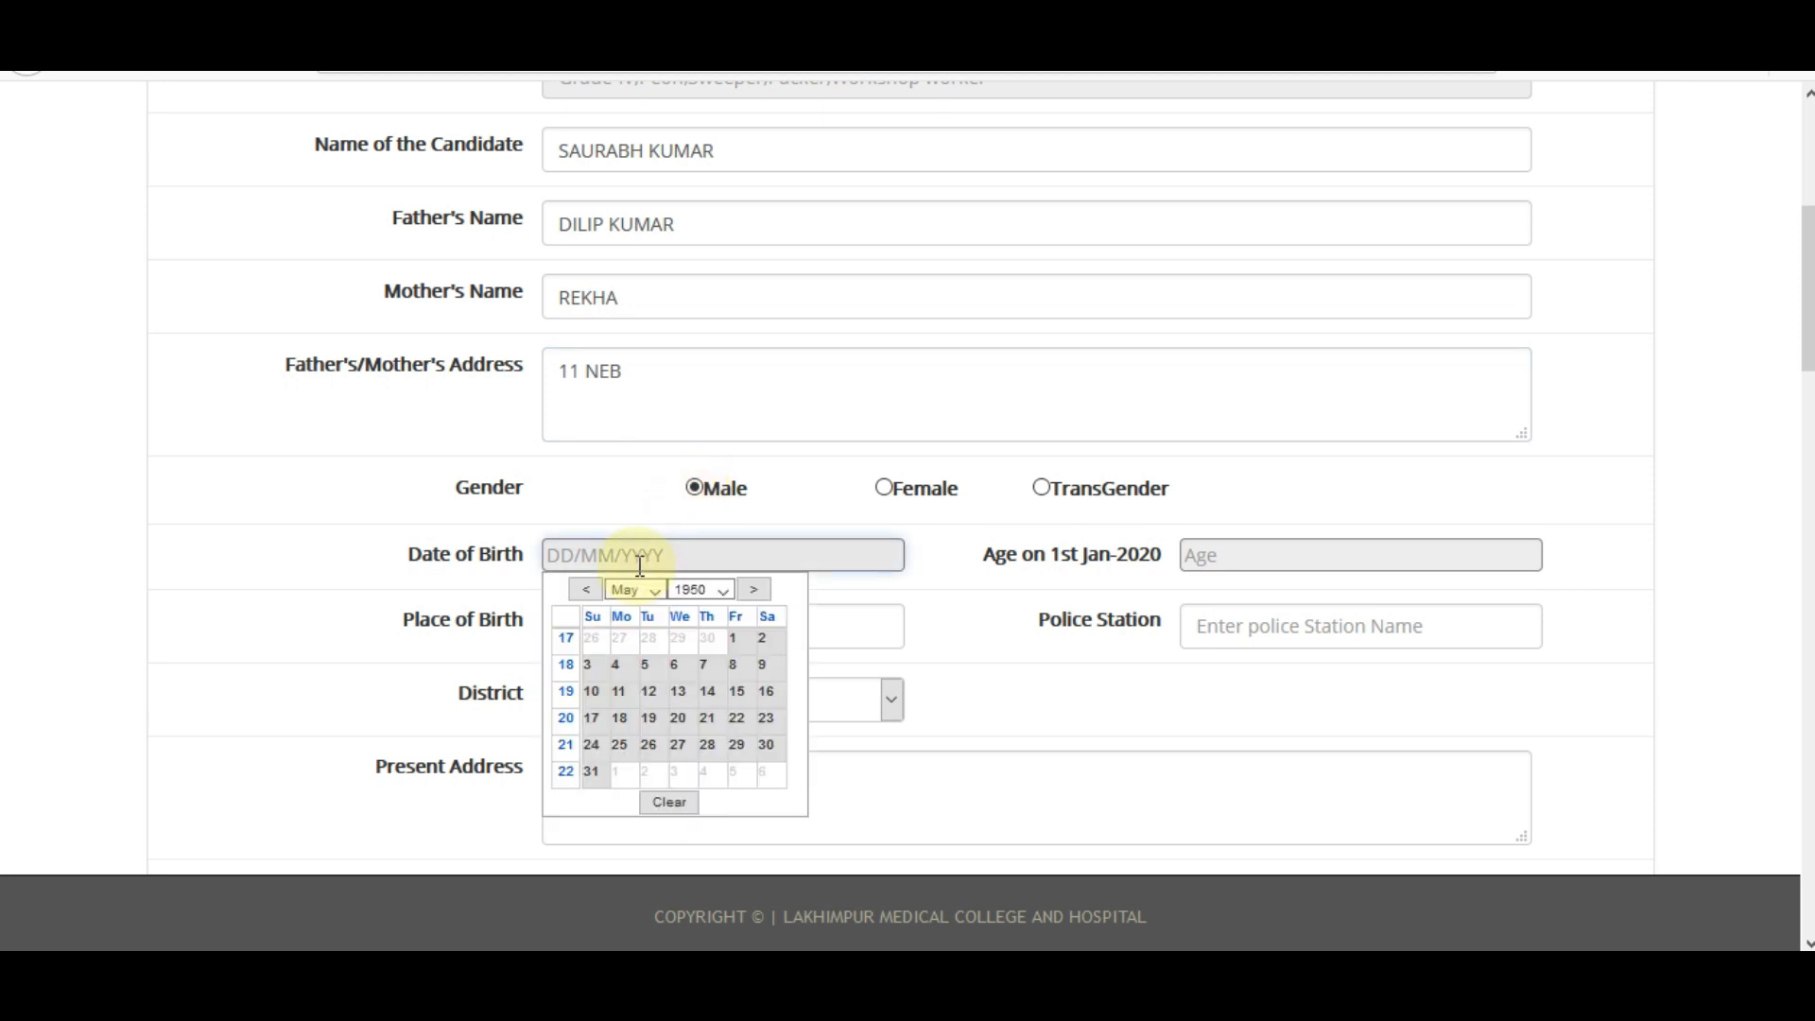
click(691, 590)
scroll(700, 446, down, 3)
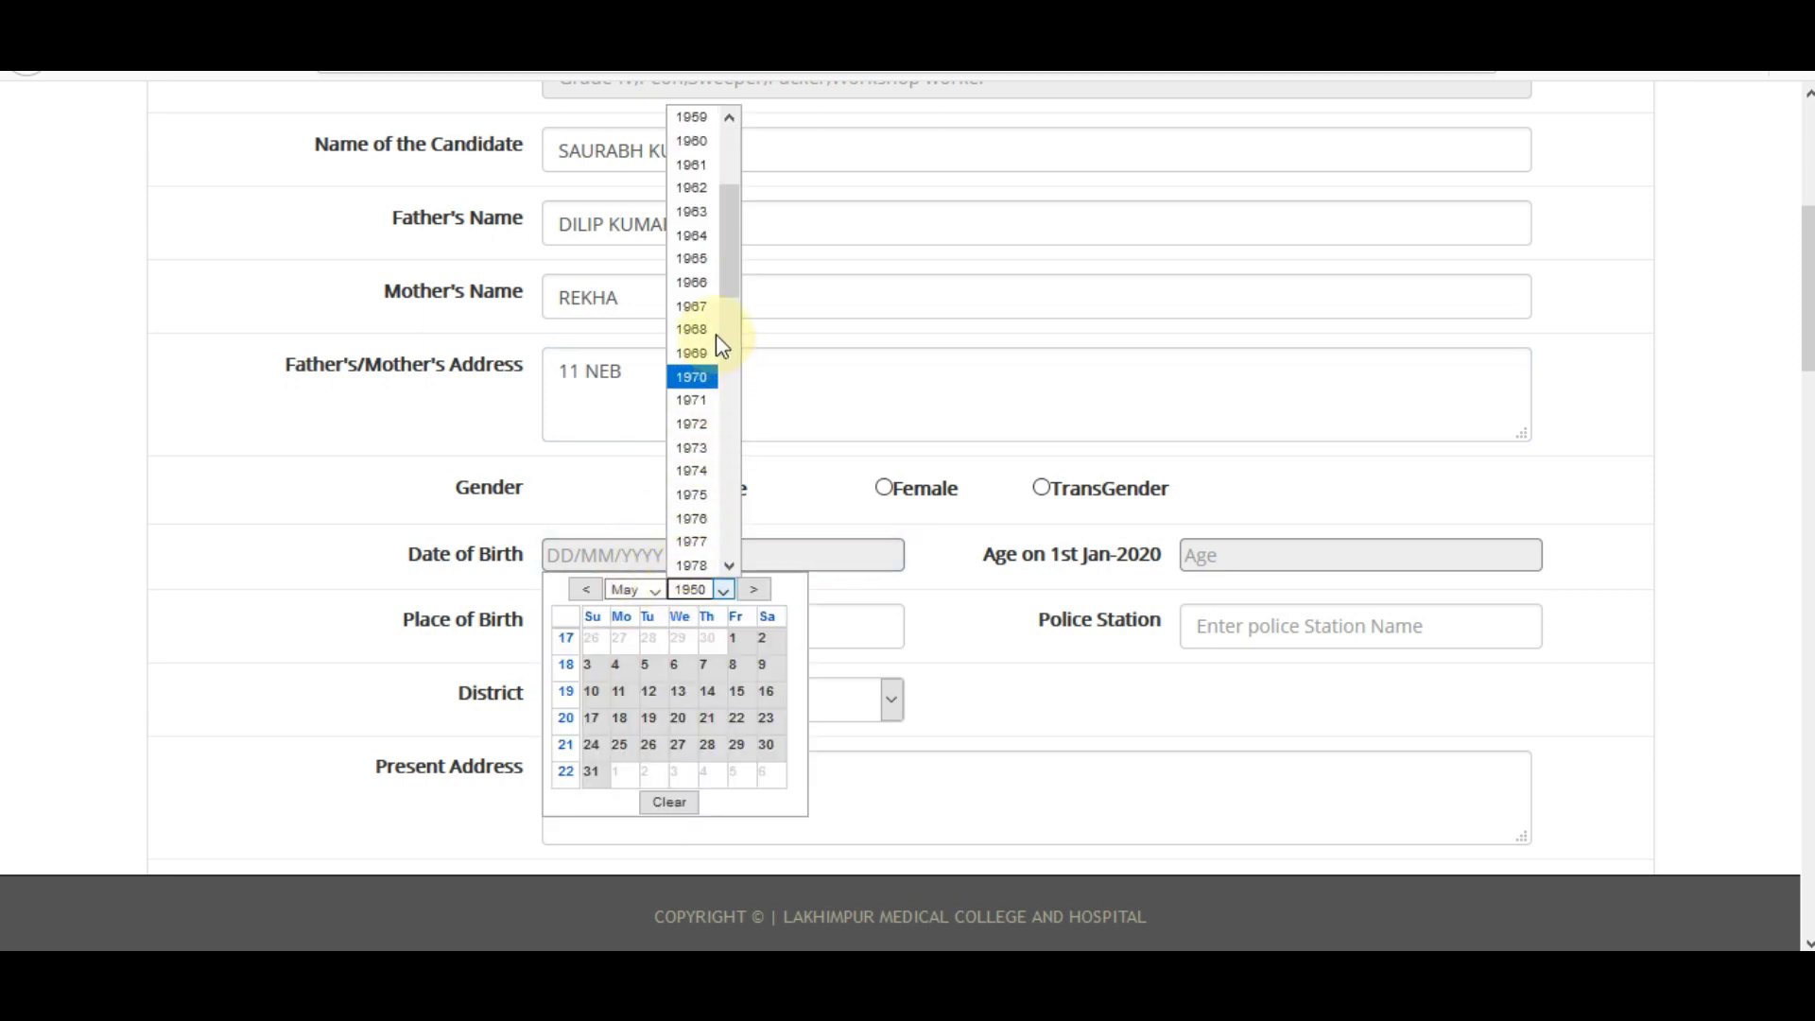
drag(740, 271, 739, 434)
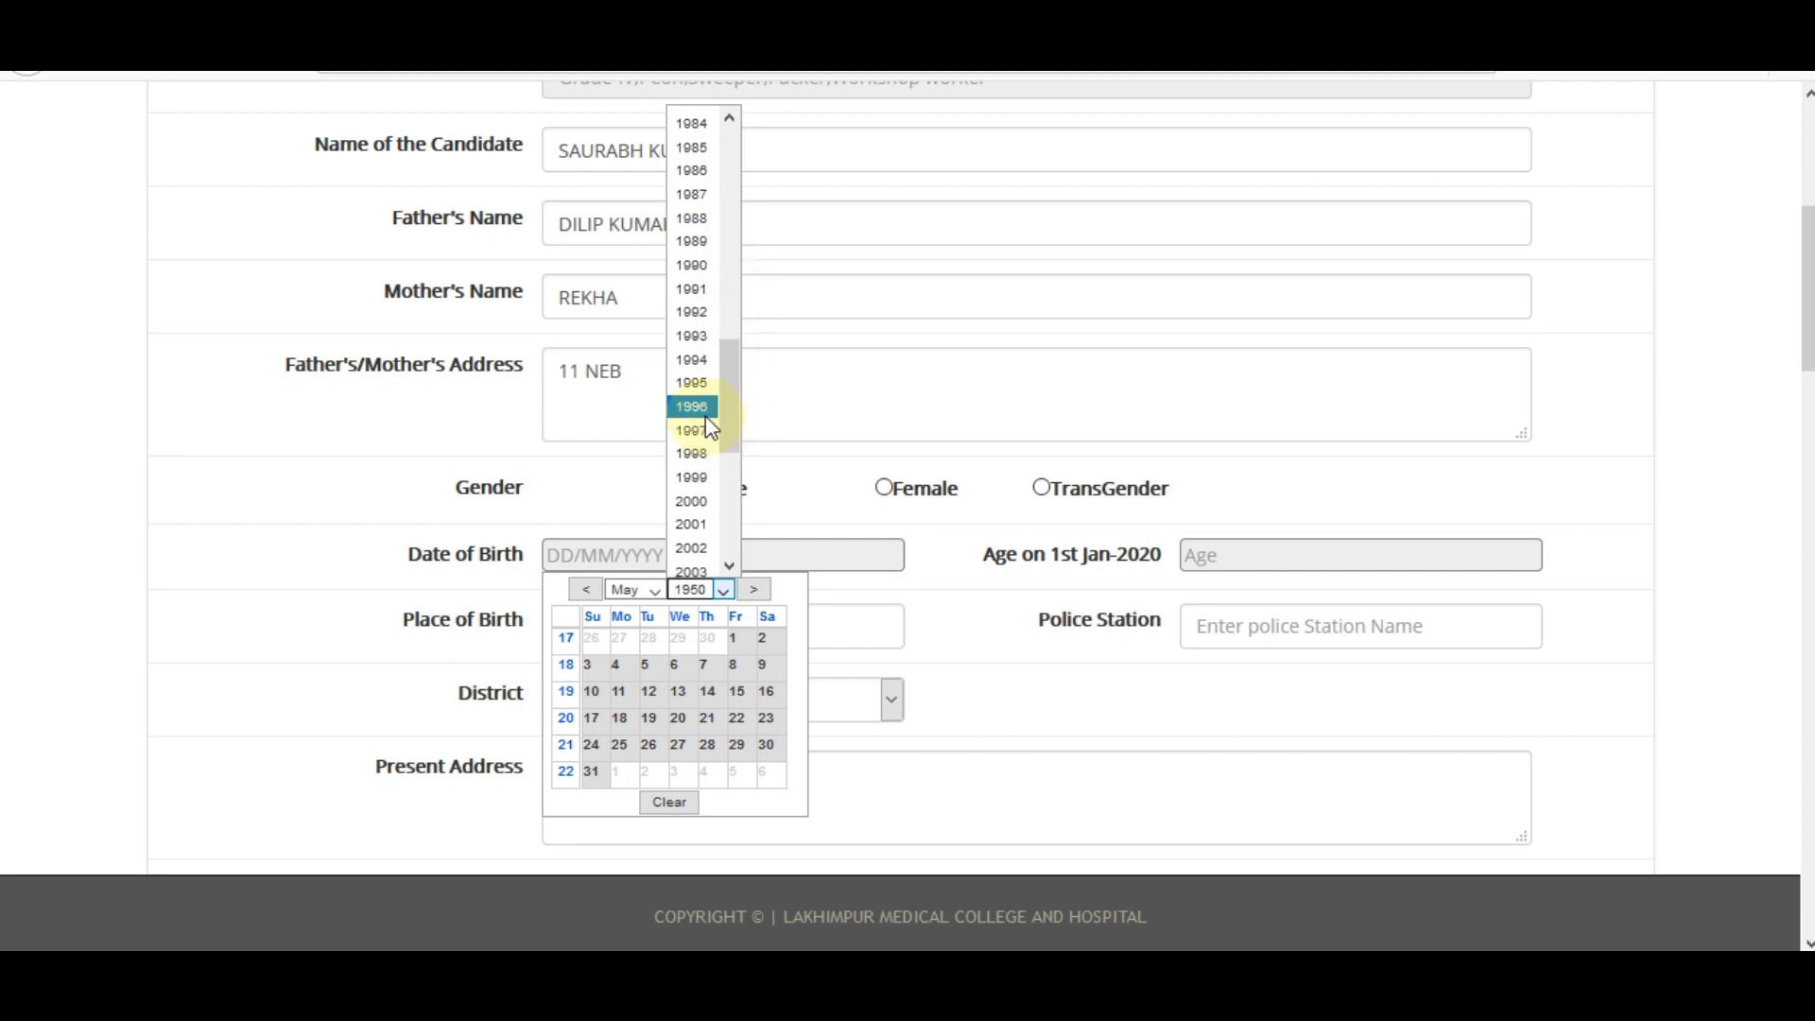
click(705, 416)
click(677, 673)
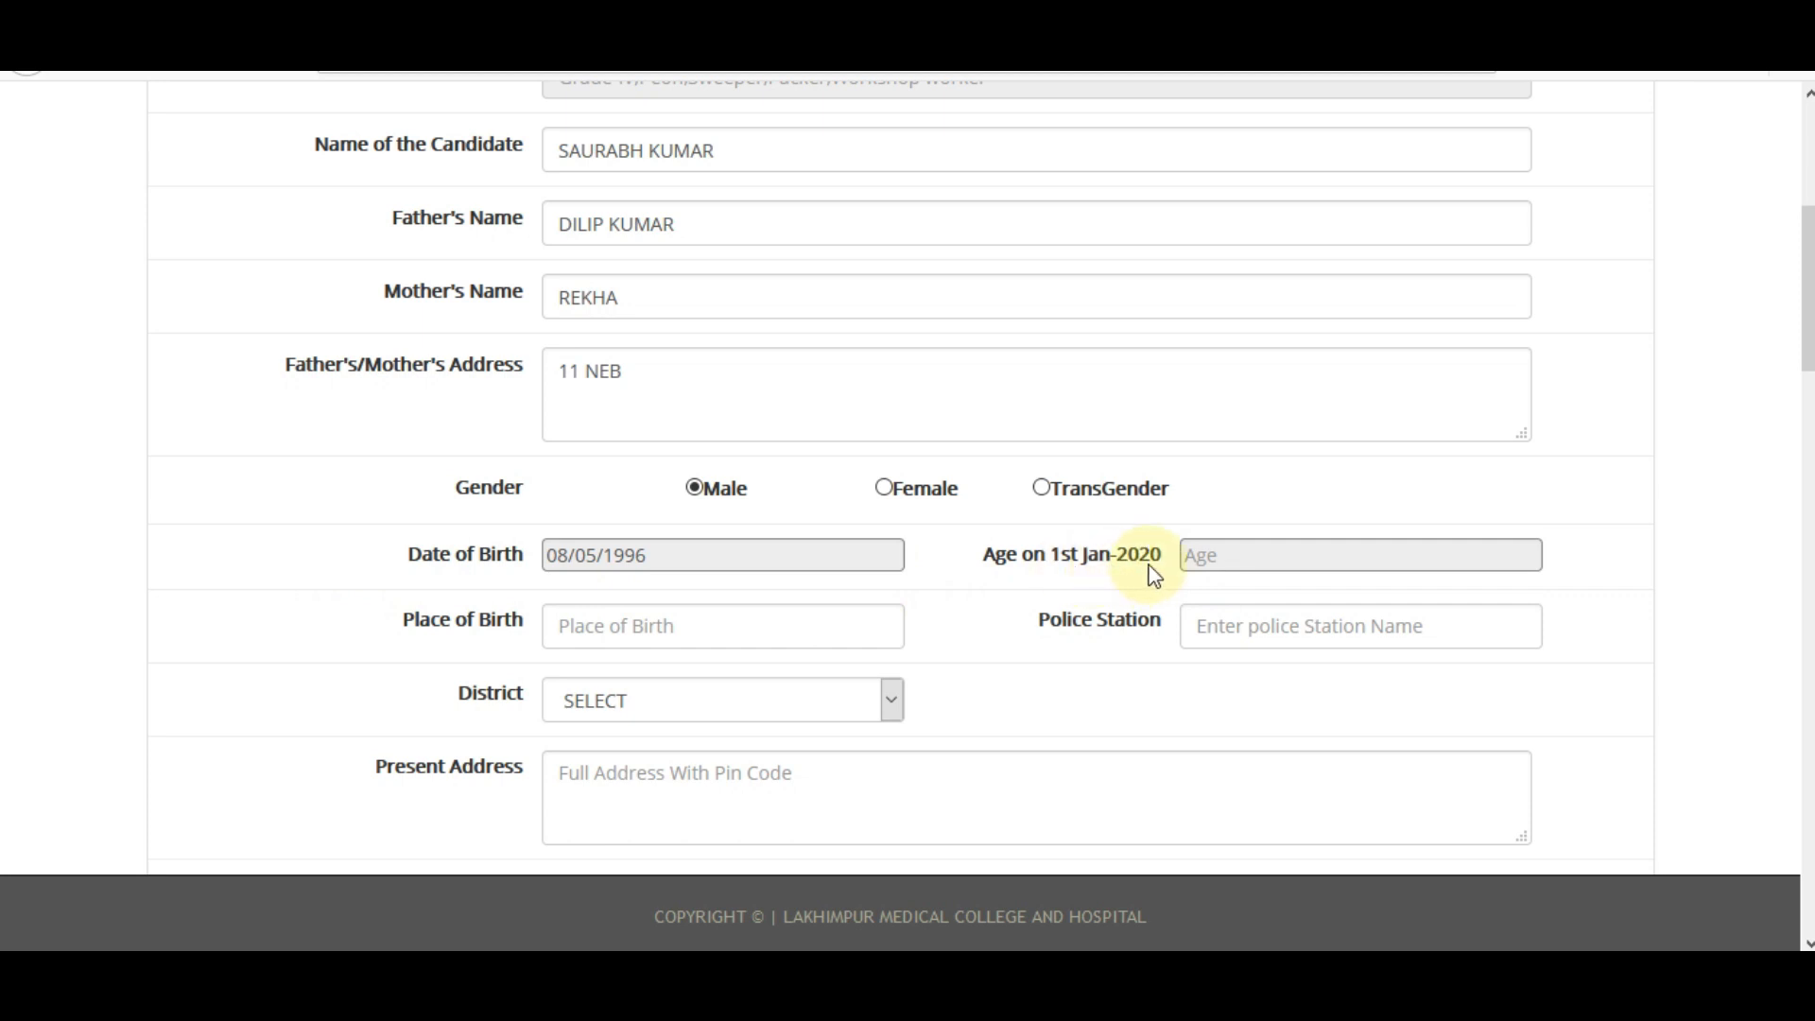
click(1229, 555)
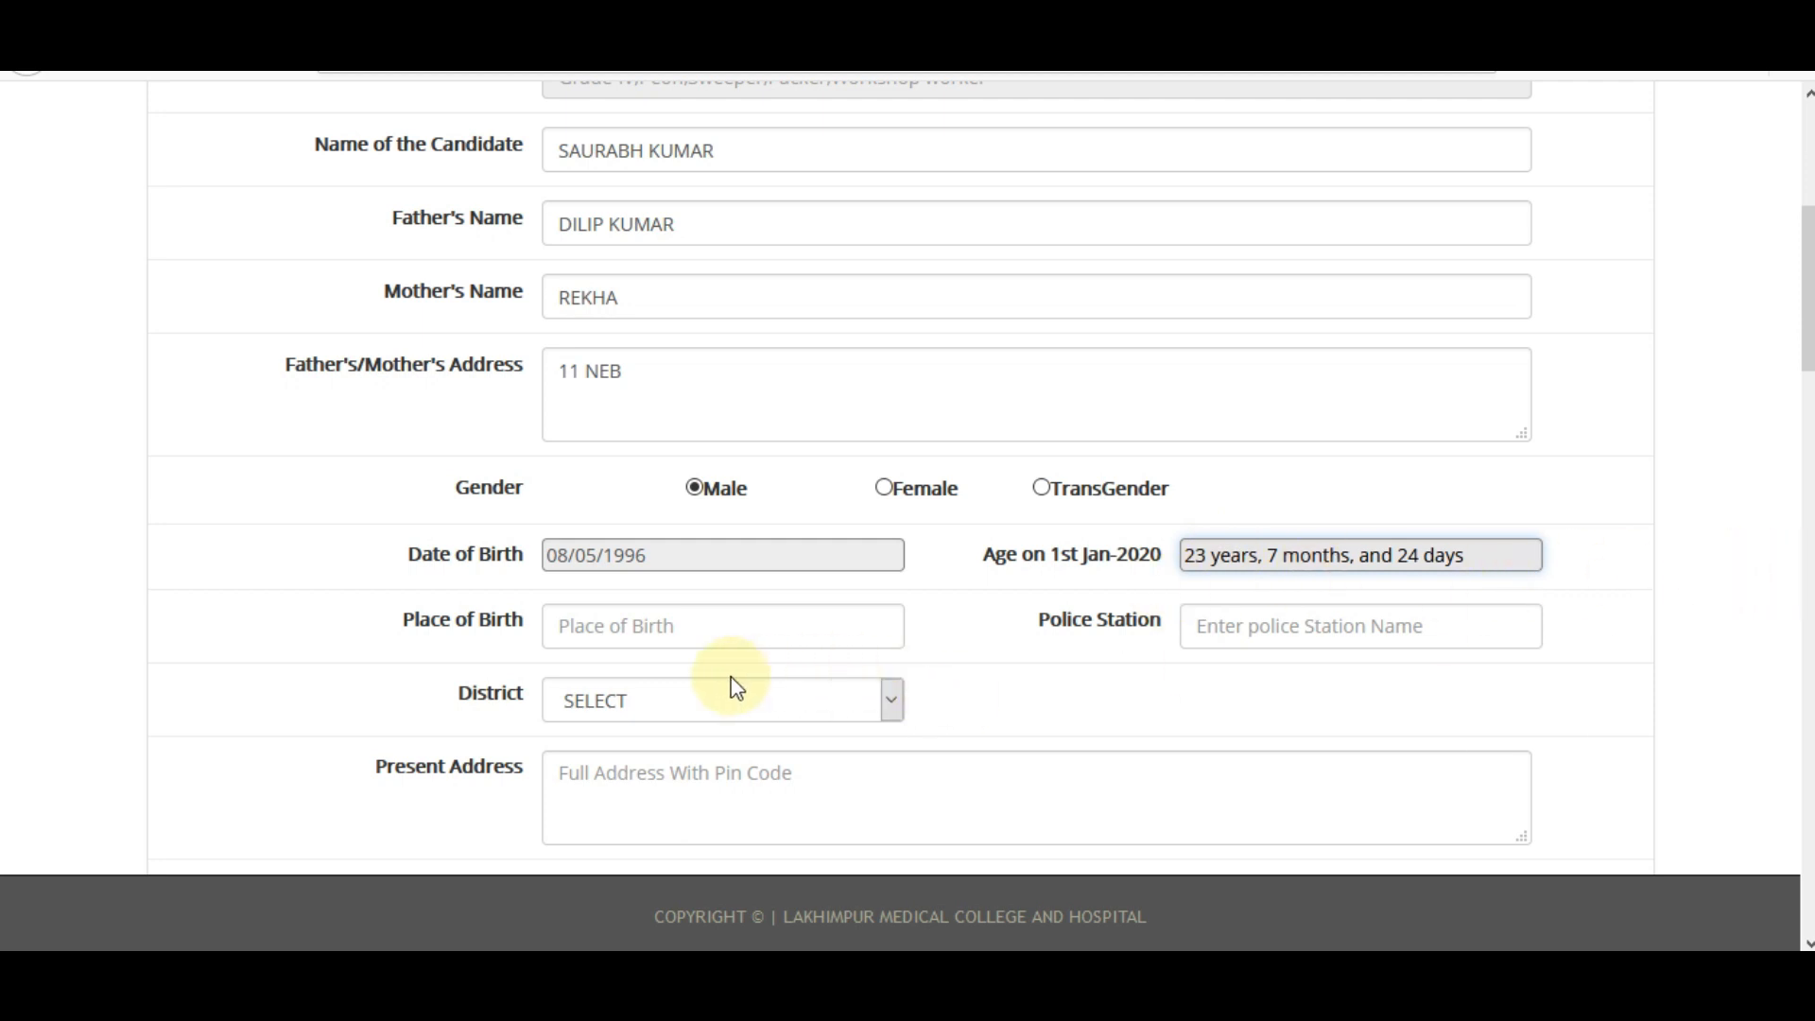
Fill Place of Birth with ALWAR and Police Station with MIA.
click(633, 641)
click(631, 640)
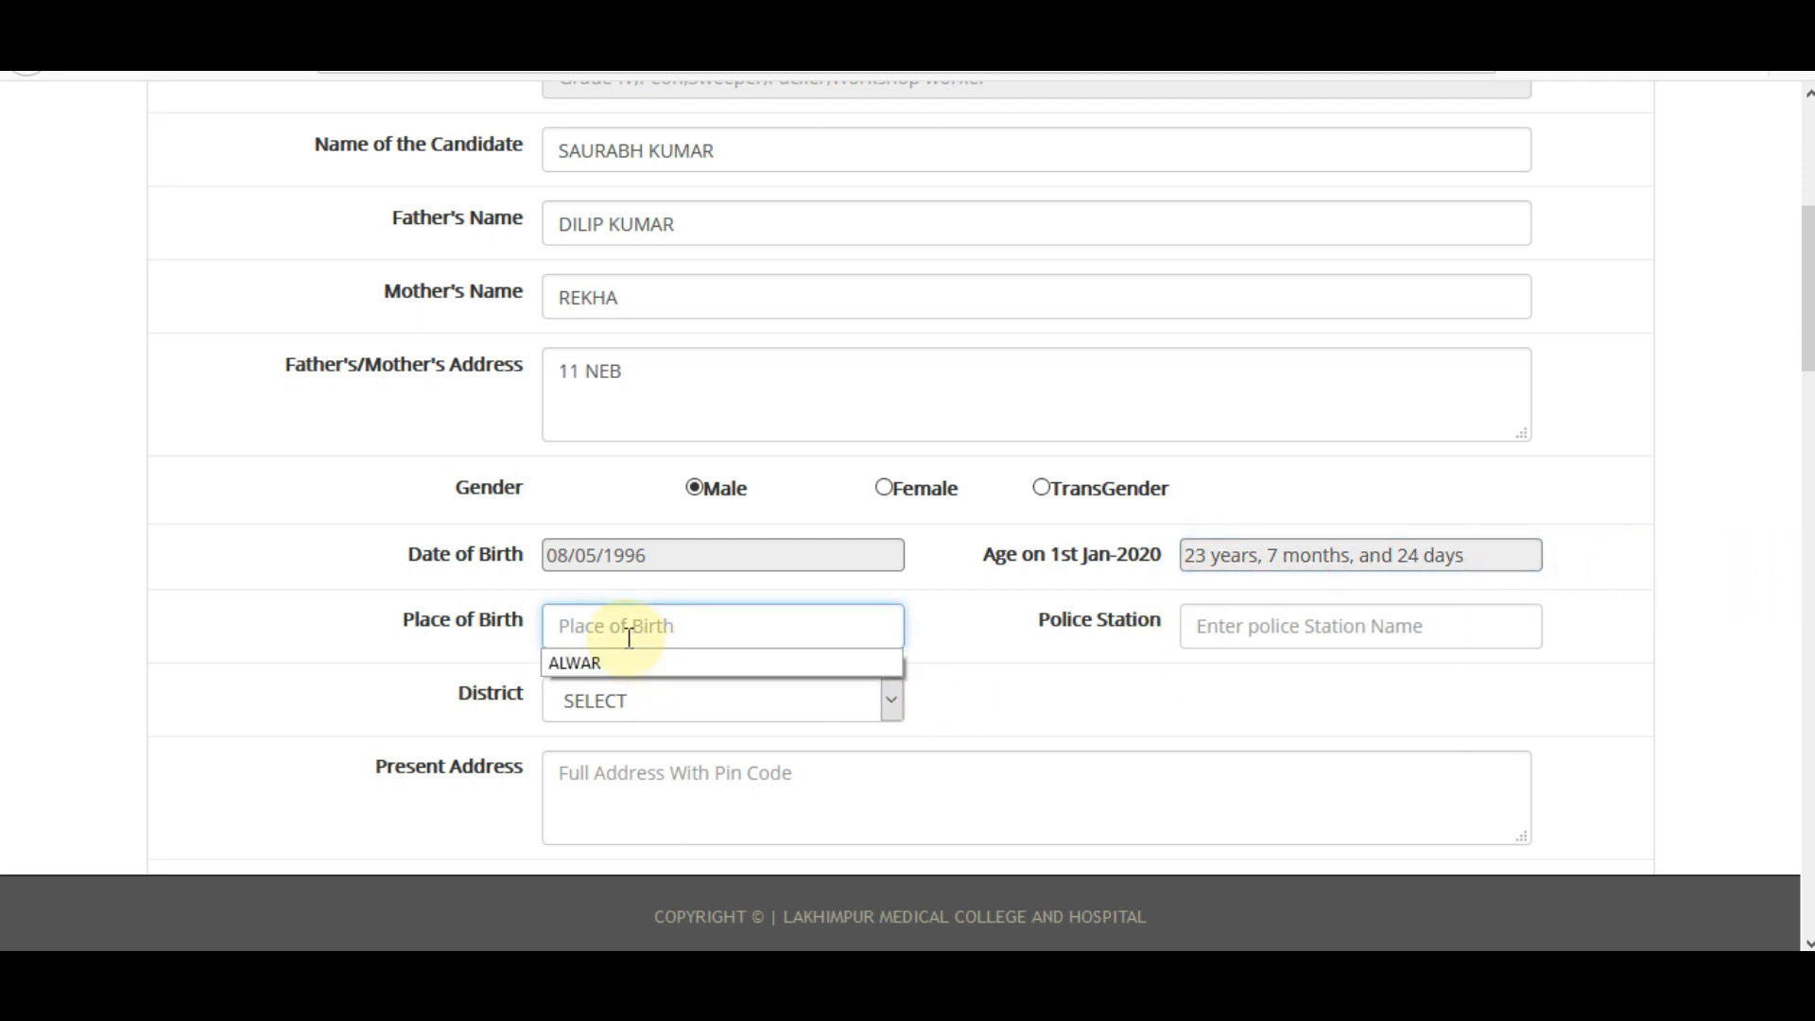
click(594, 664)
click(1229, 626)
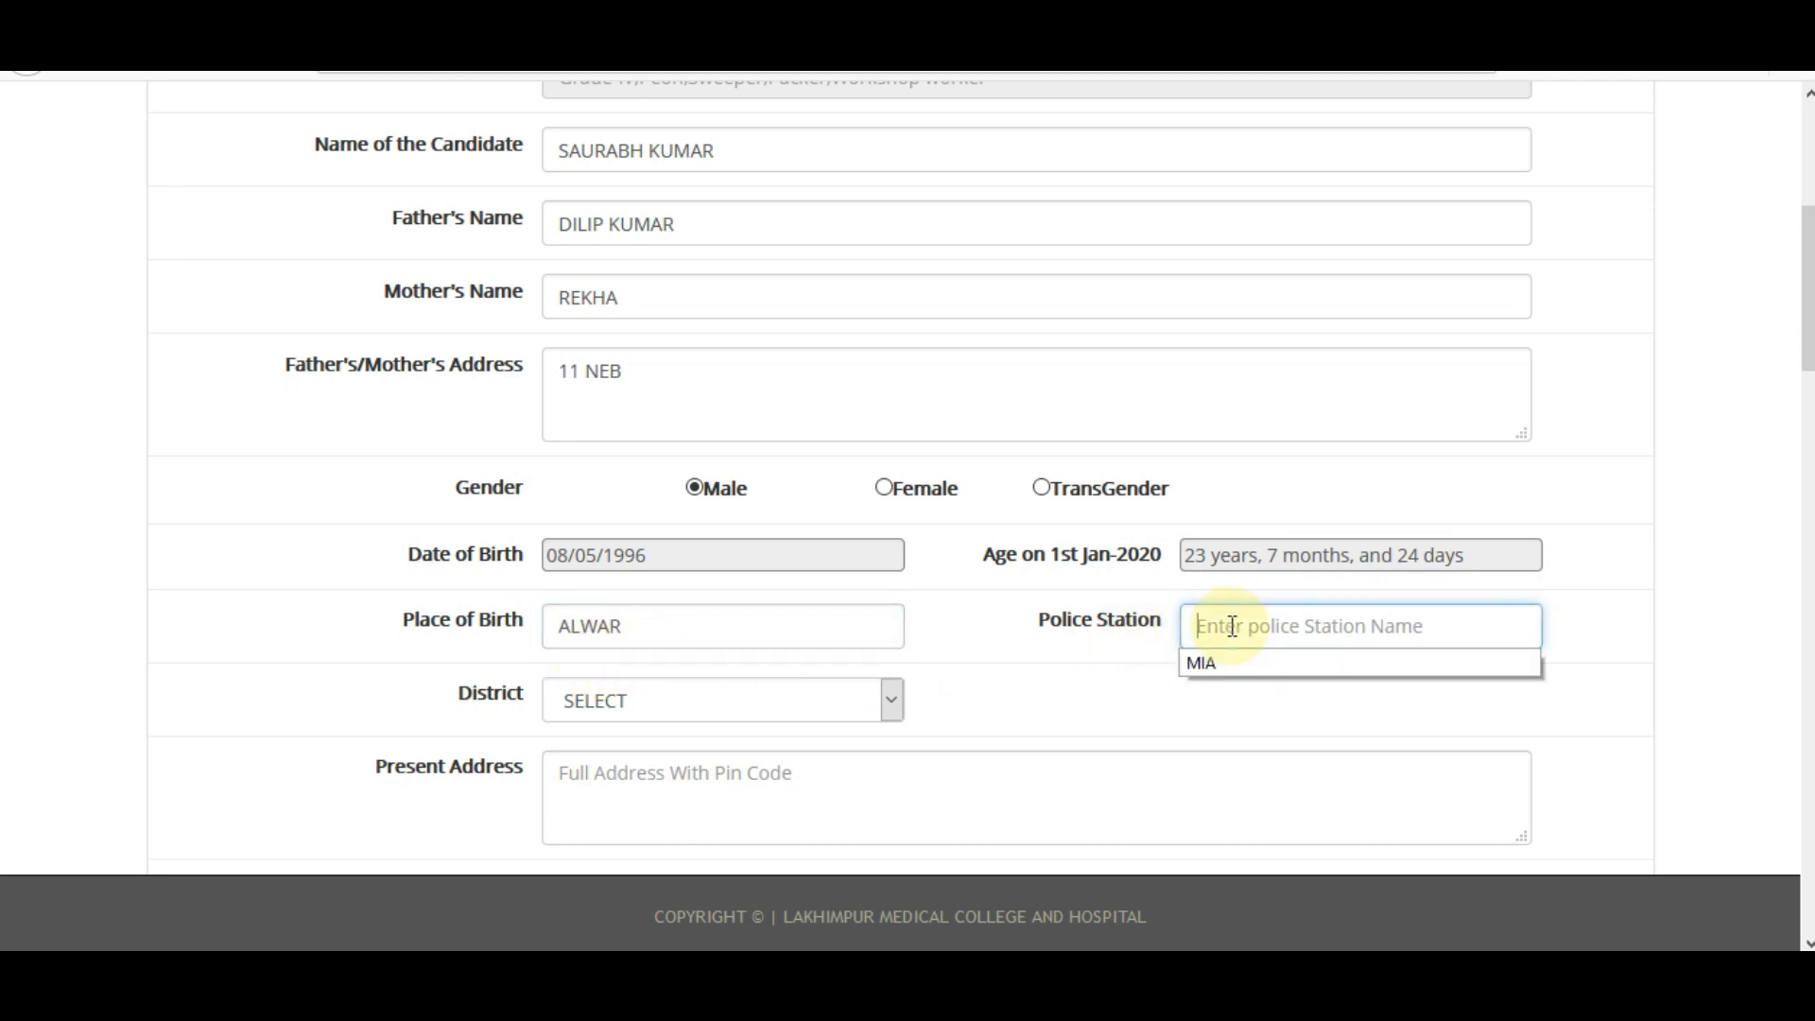
click(1233, 660)
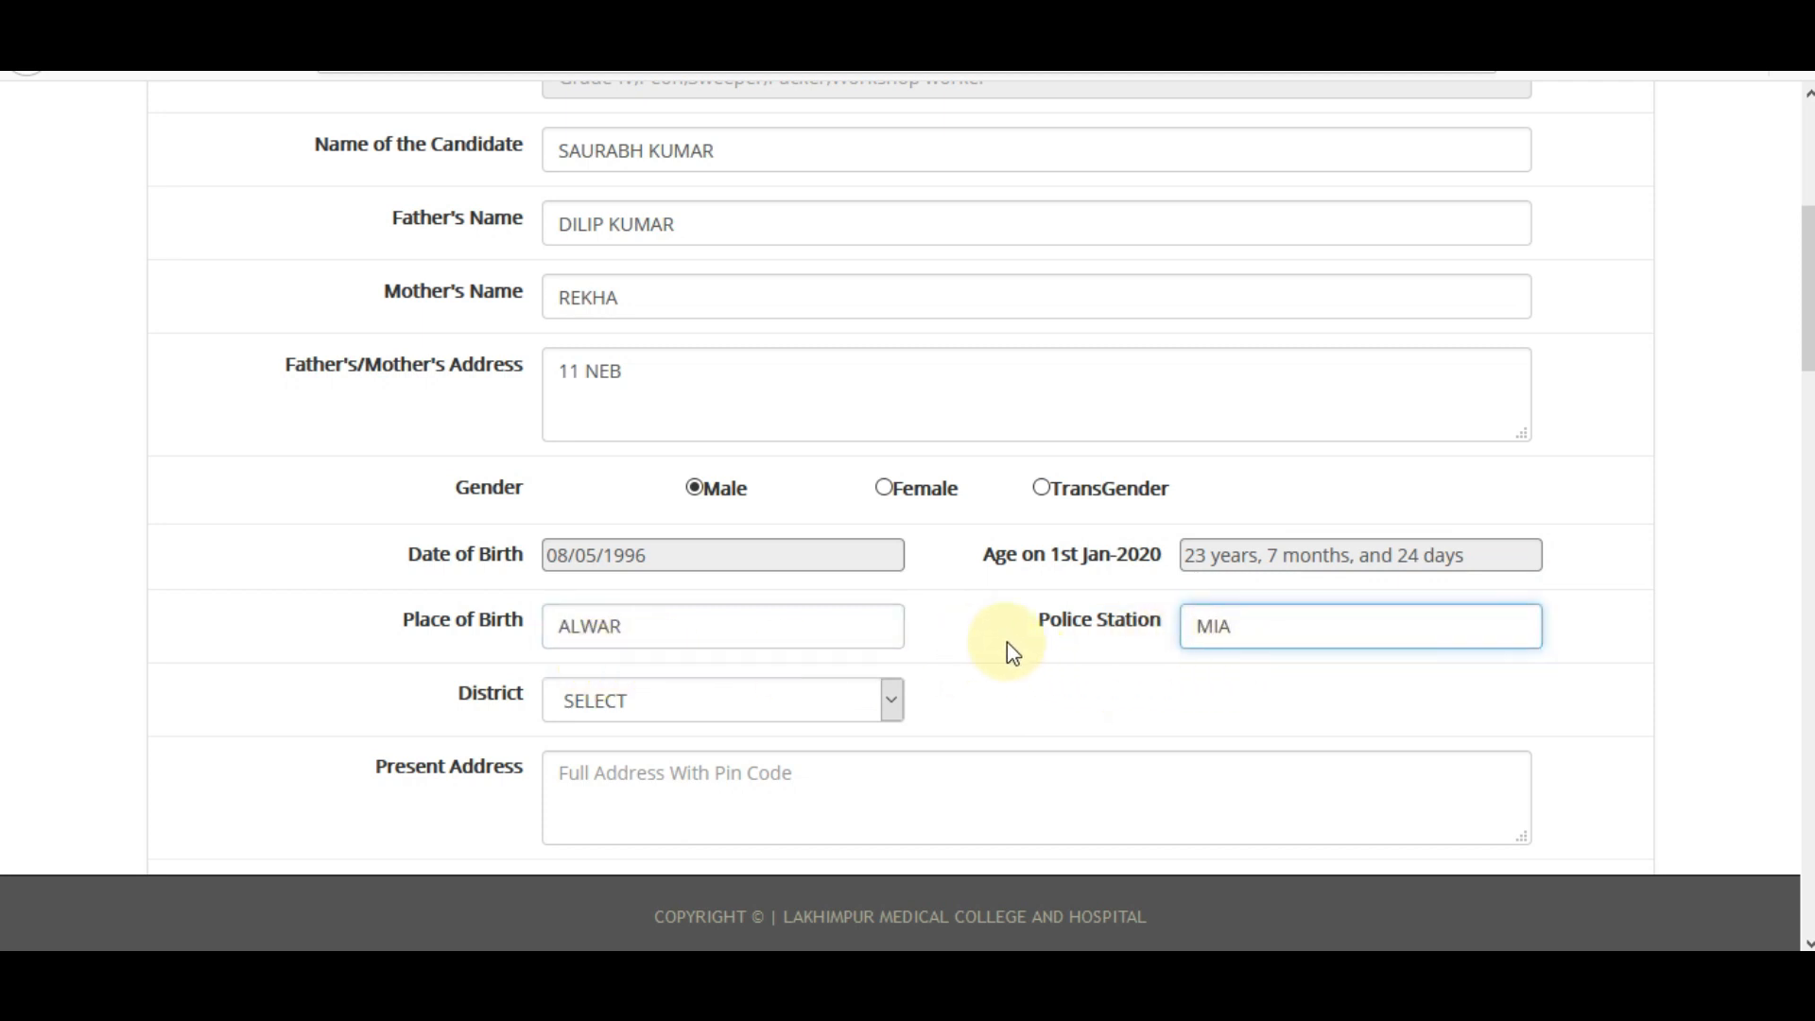
click(881, 698)
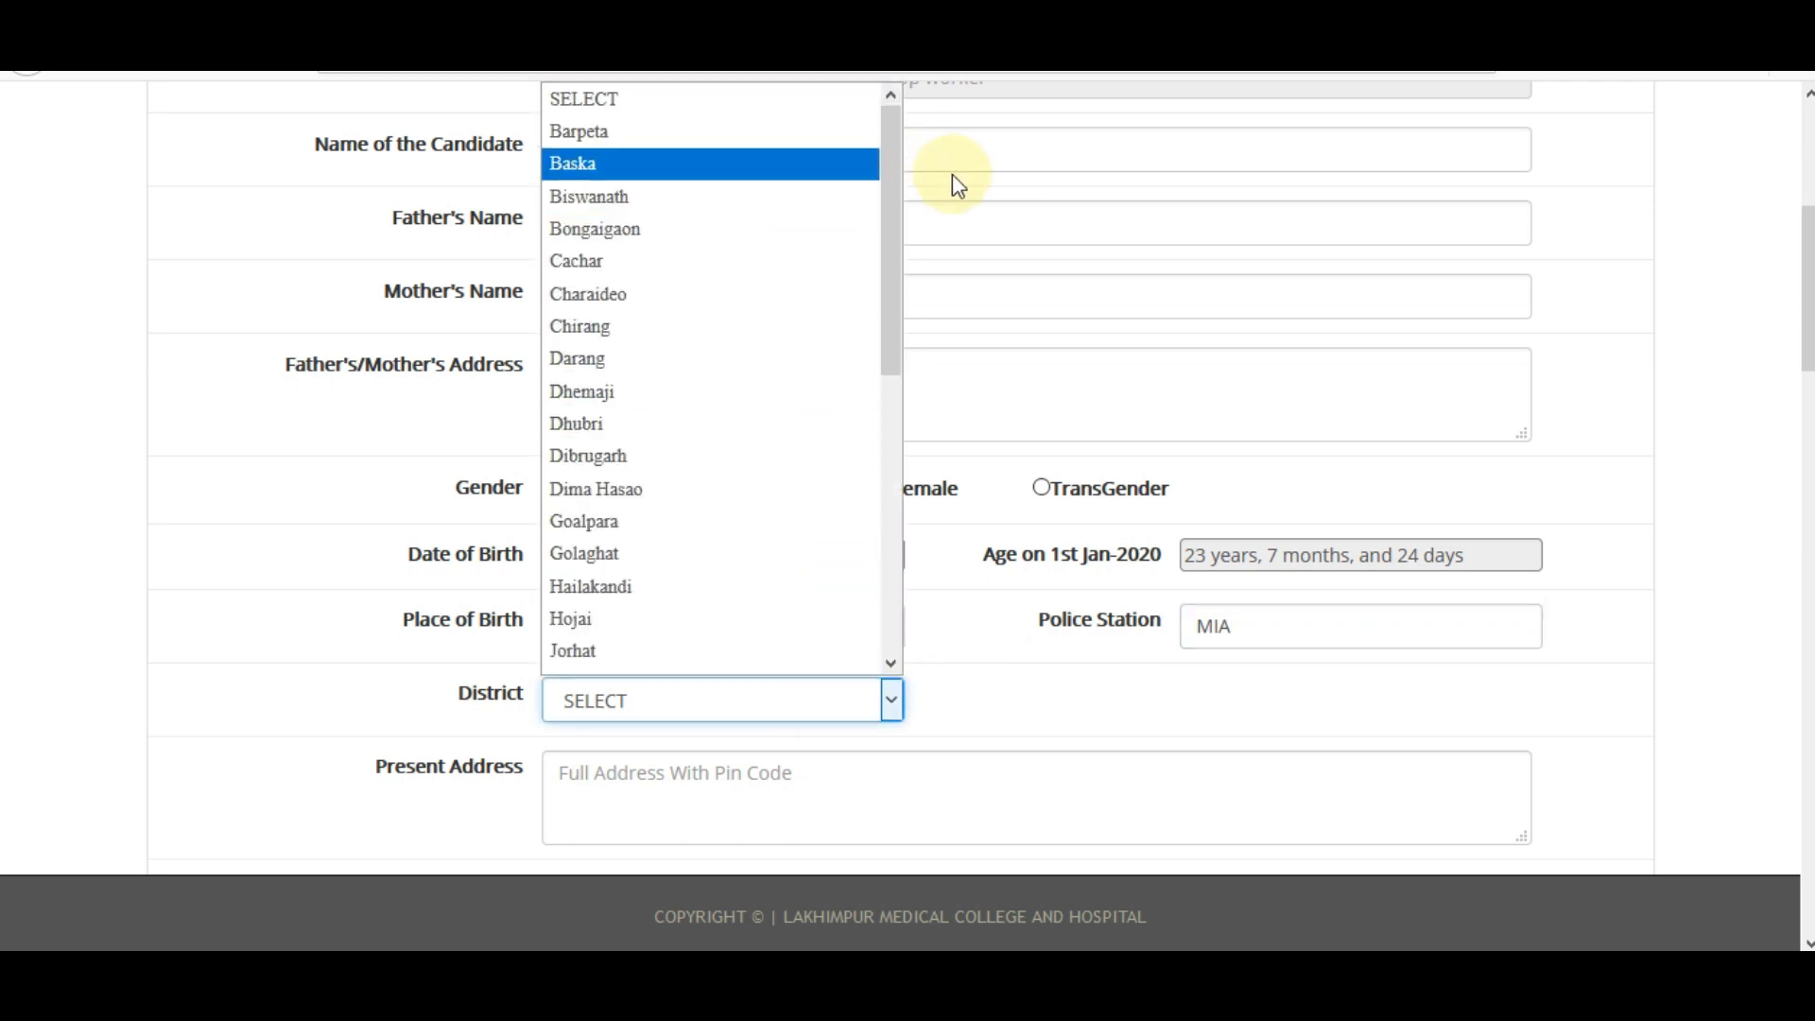
Choose Other as District, then fill Other State RAJASTHAN and Other District ALWAR.
drag(892, 187, 872, 482)
click(631, 660)
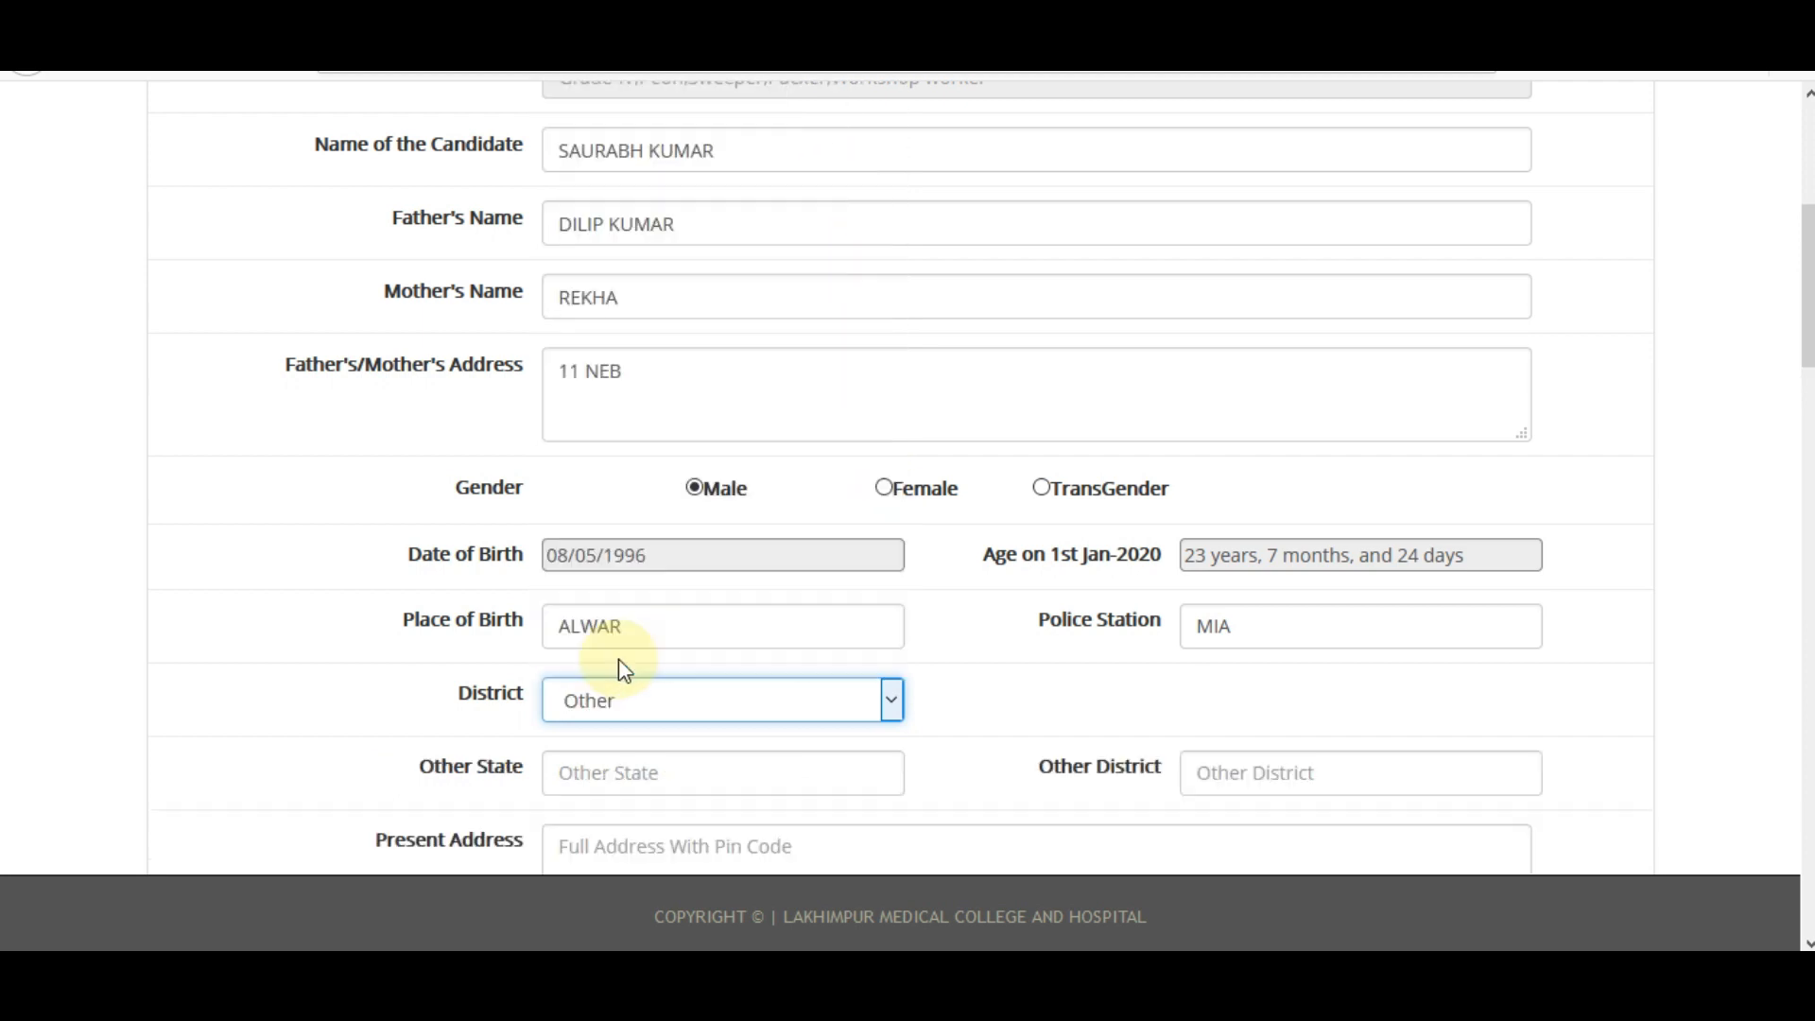
scroll(722, 538, down, 2)
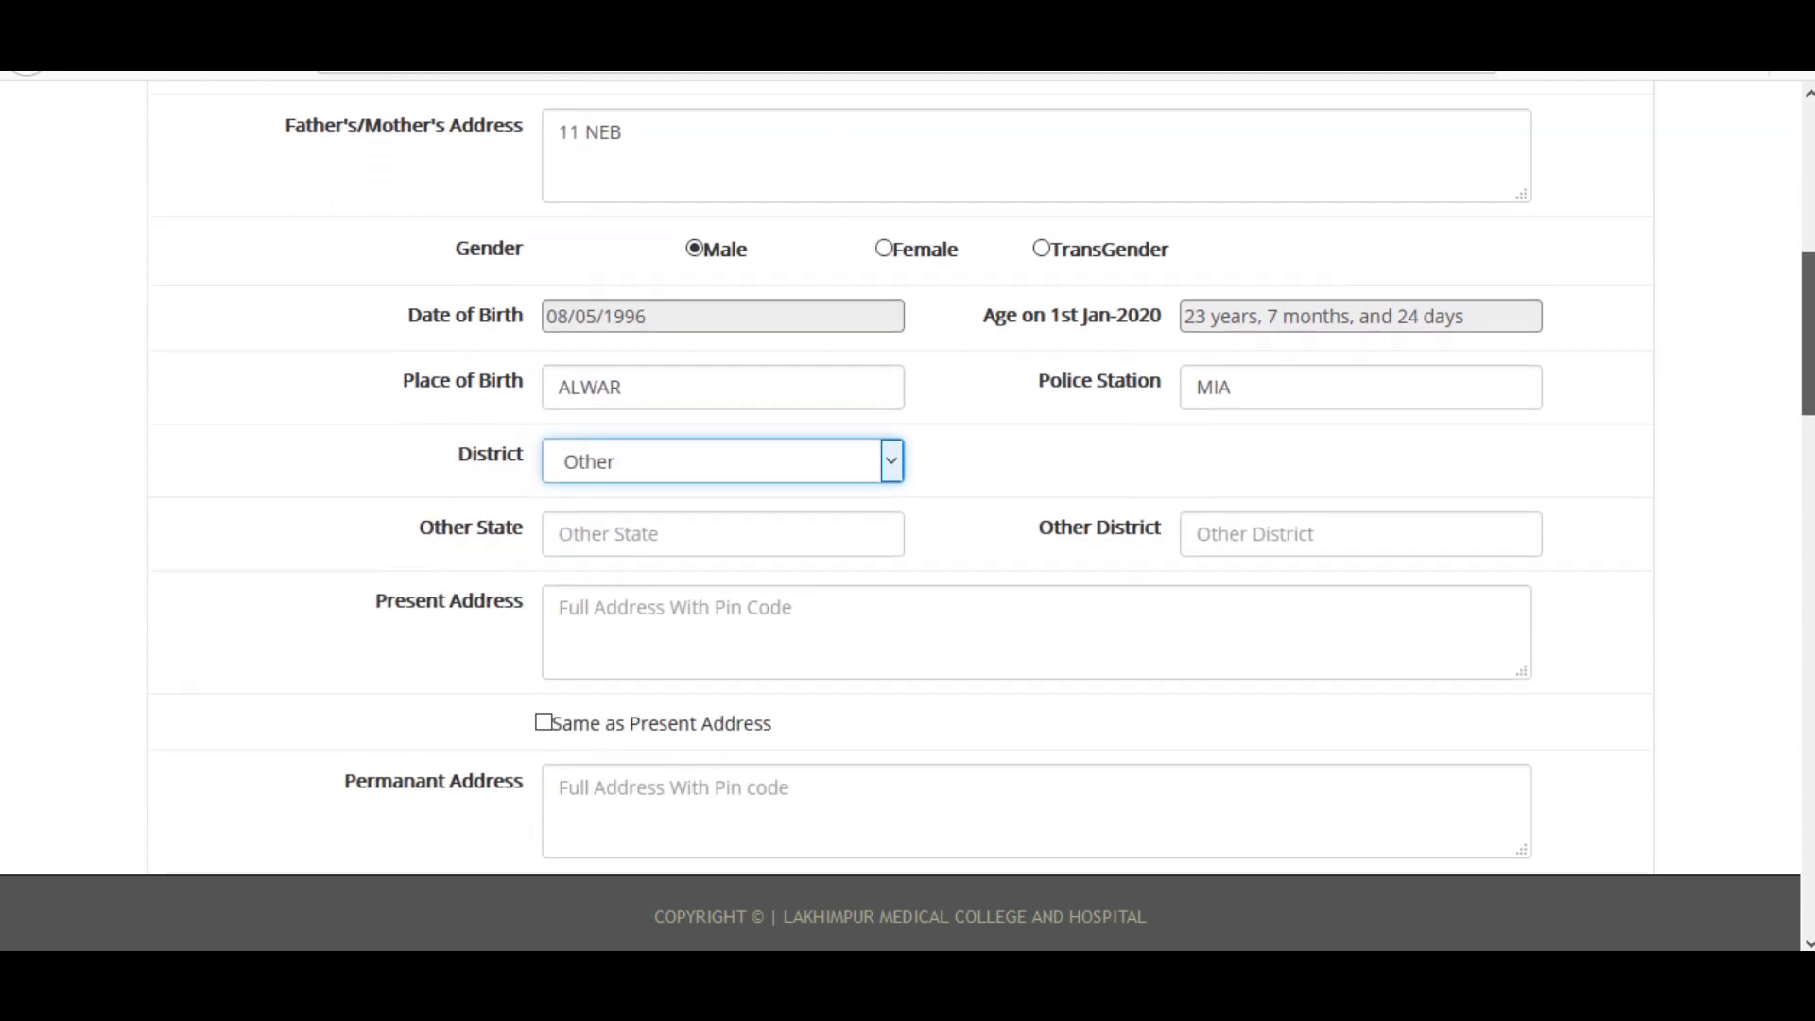
click(714, 539)
click(651, 564)
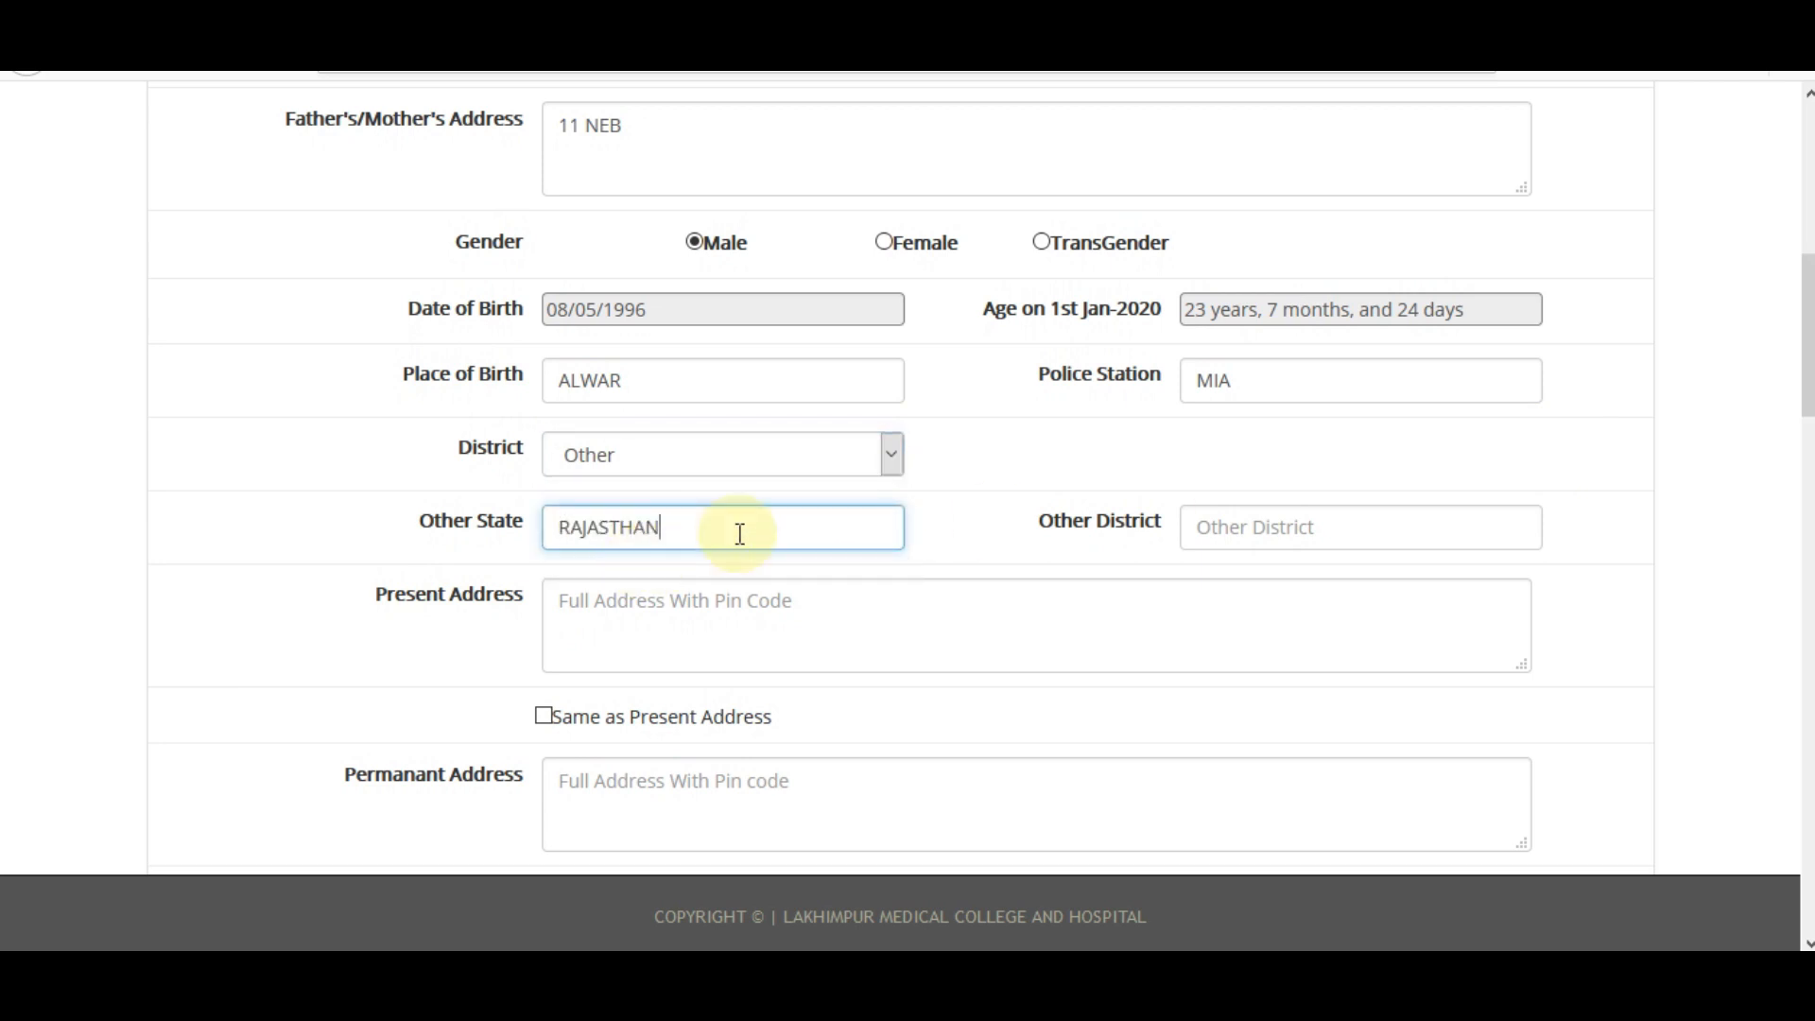
click(1284, 528)
click(1271, 566)
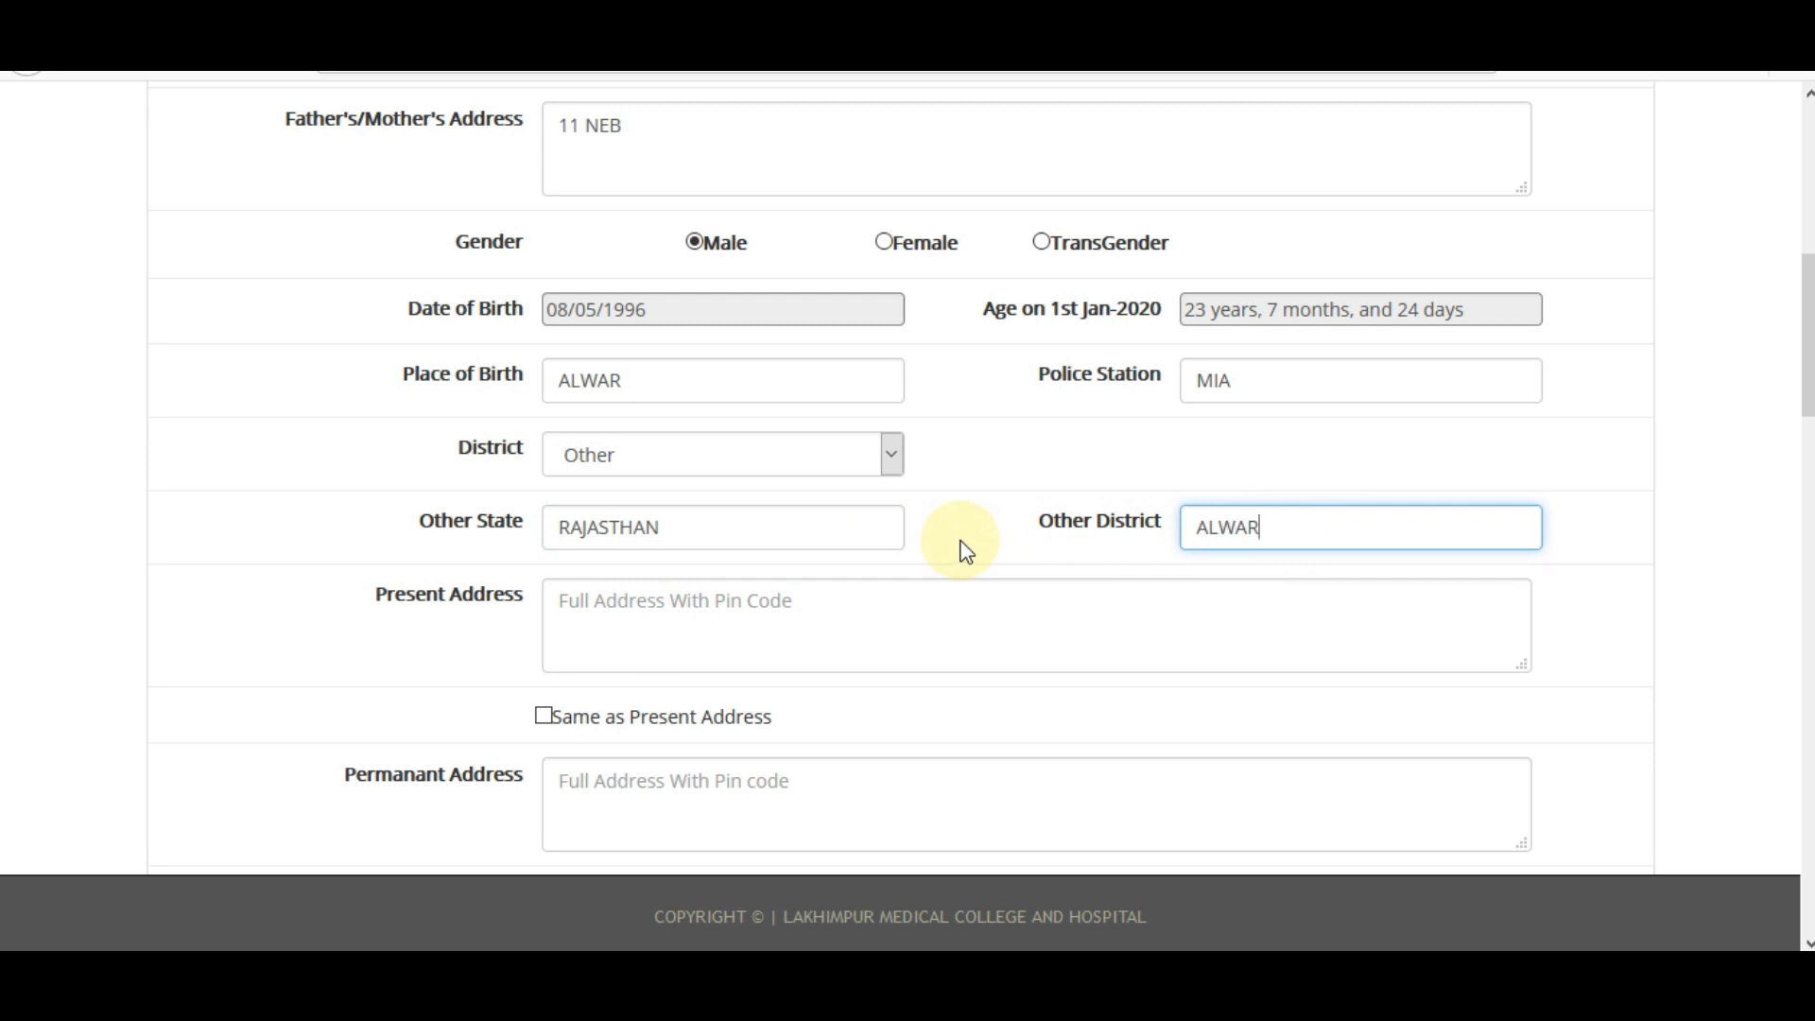
scroll(964, 553, down, 2)
Enter the present address with its PIN code and tick Same as Present Address.
click(672, 501)
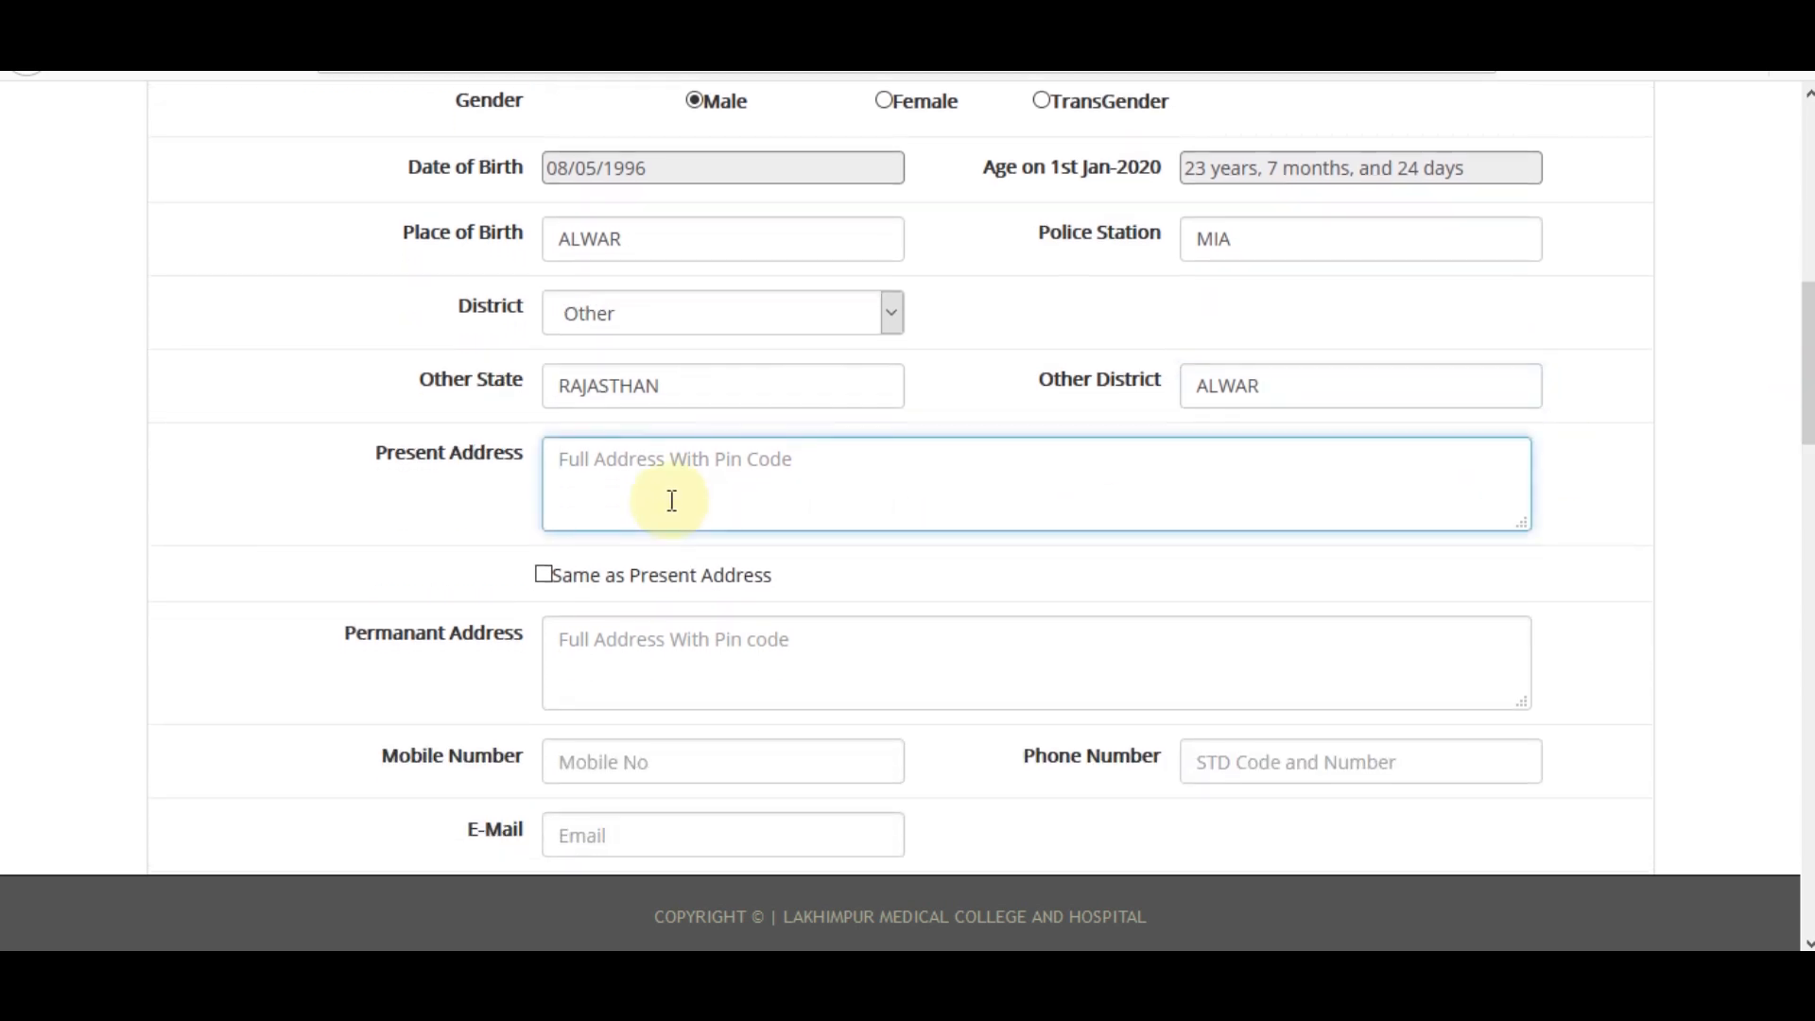
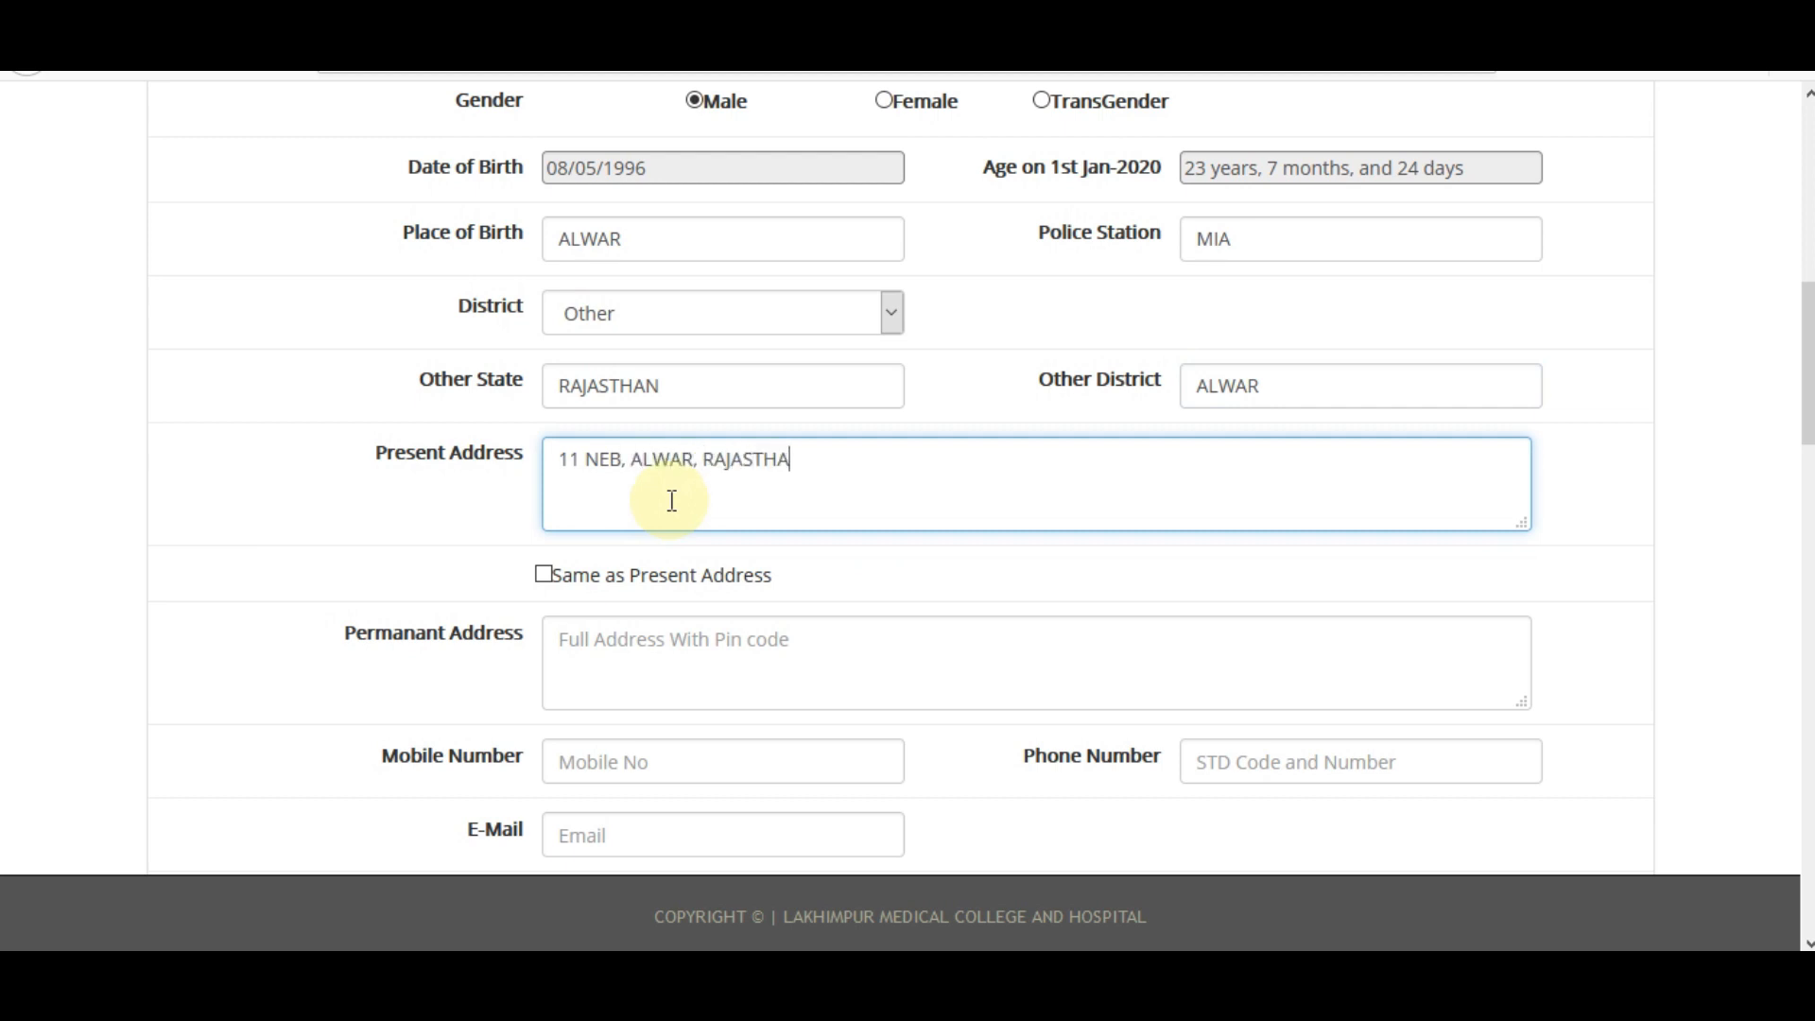
click(543, 576)
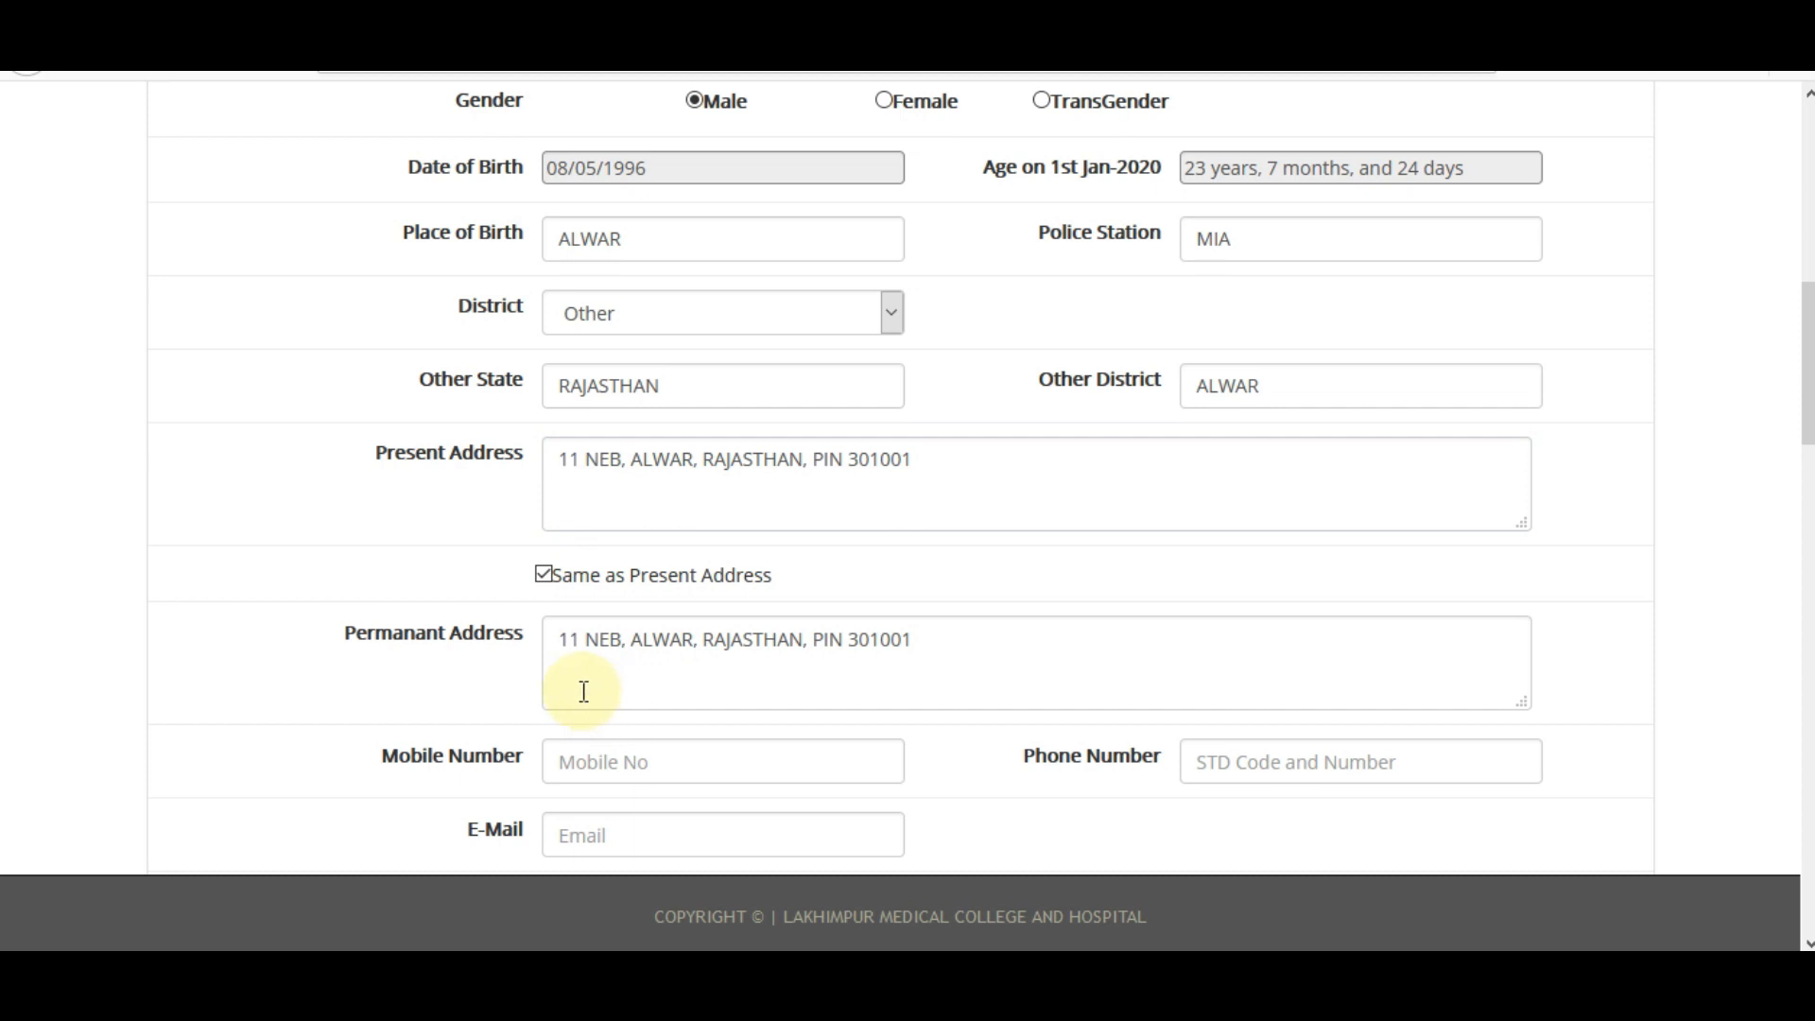
scroll(907, 478, down, 3)
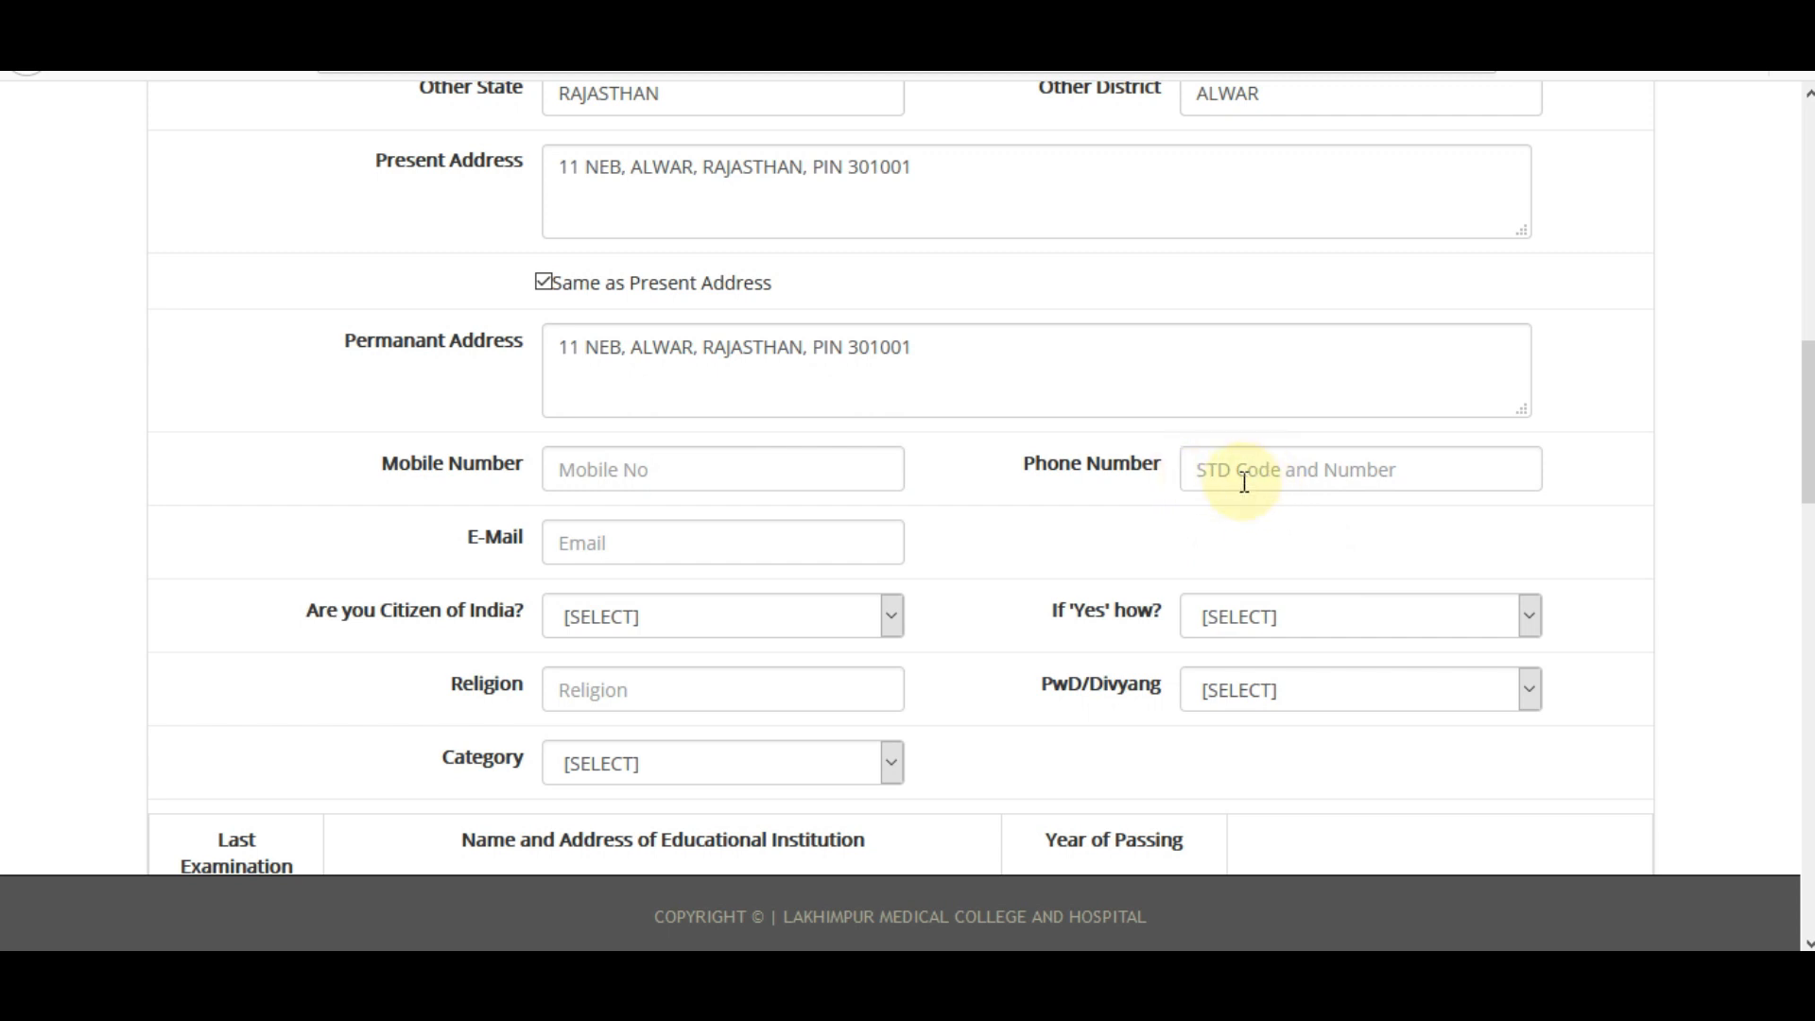
Fill the E-Mail field with the applicant's saved e-mail address.
click(628, 547)
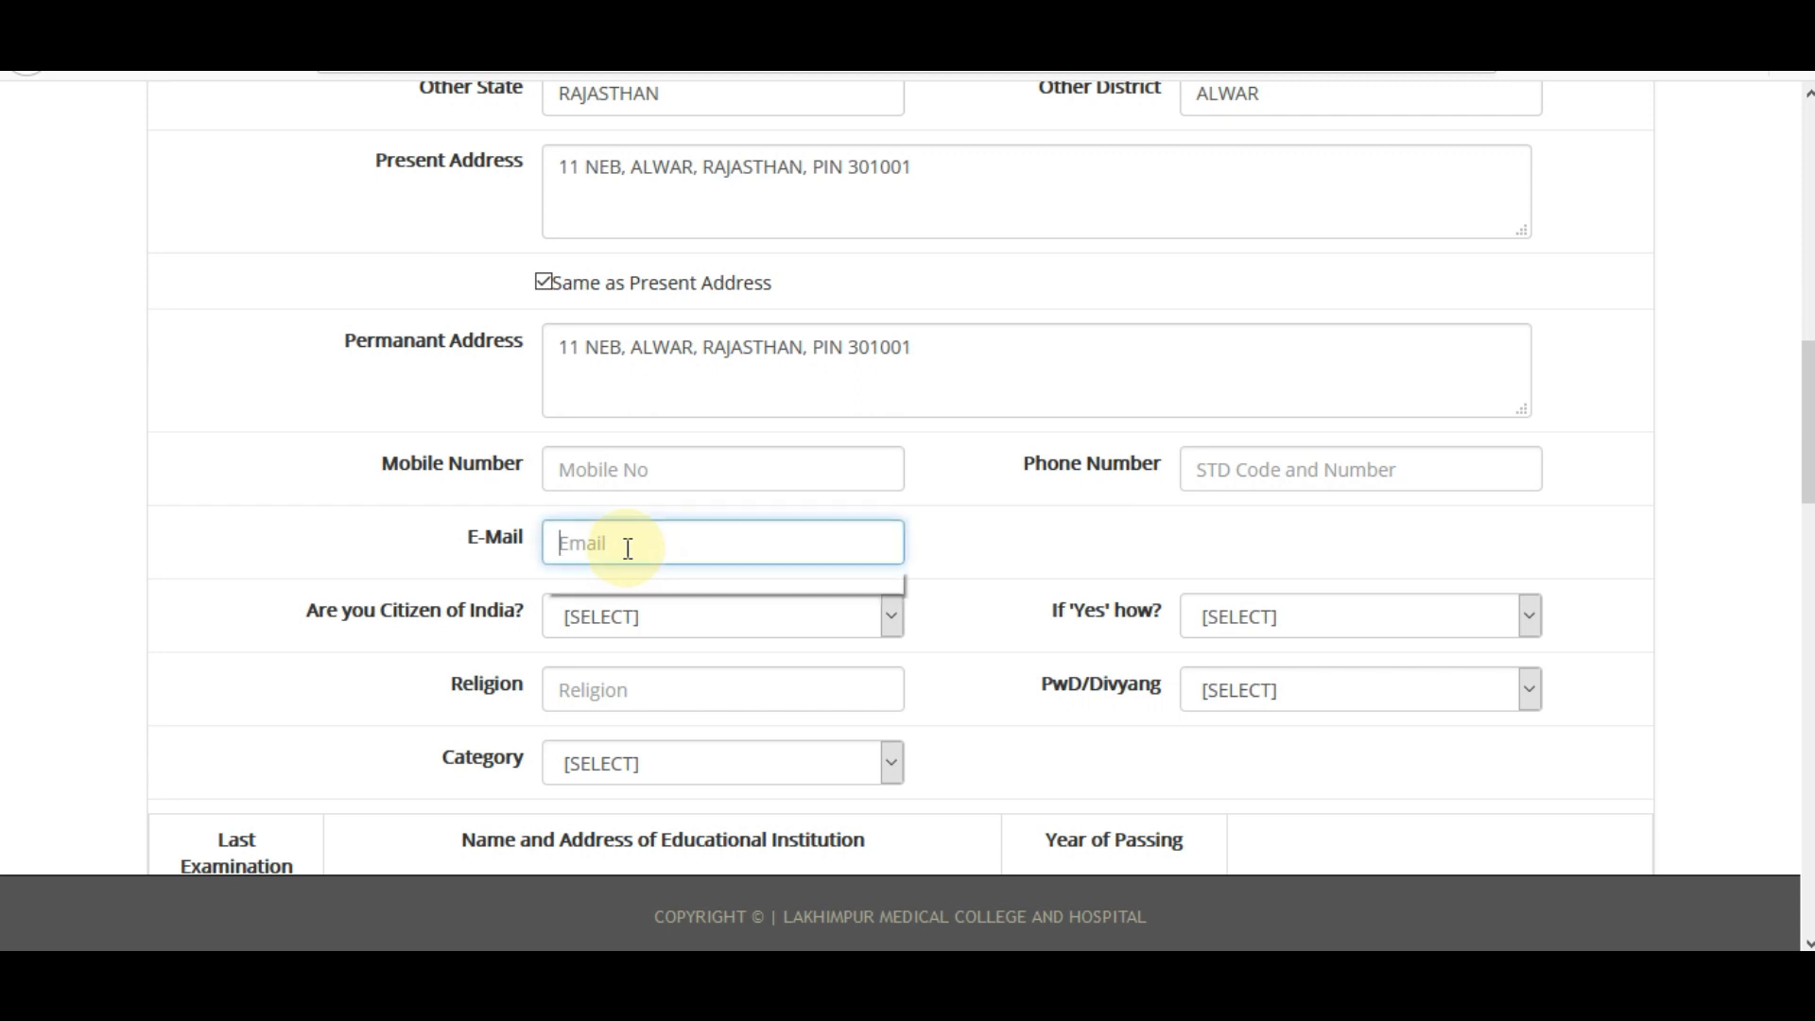
click(599, 581)
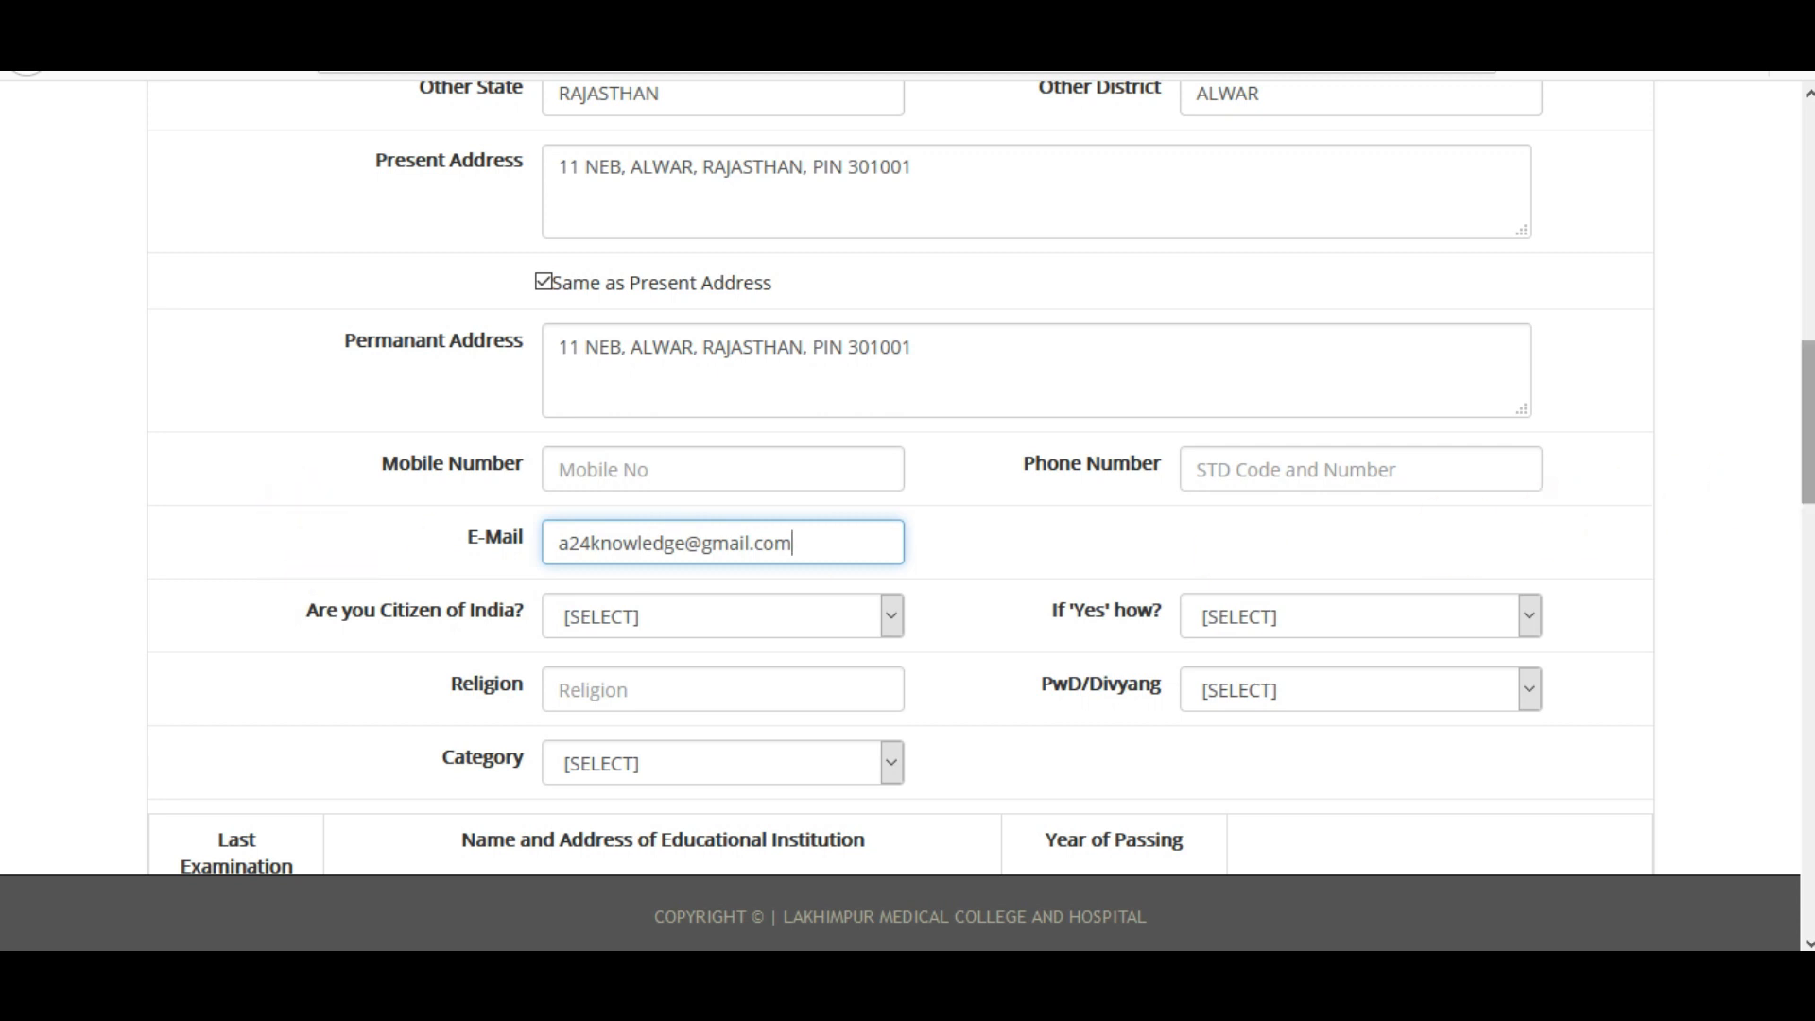
scroll(856, 513, down, 3)
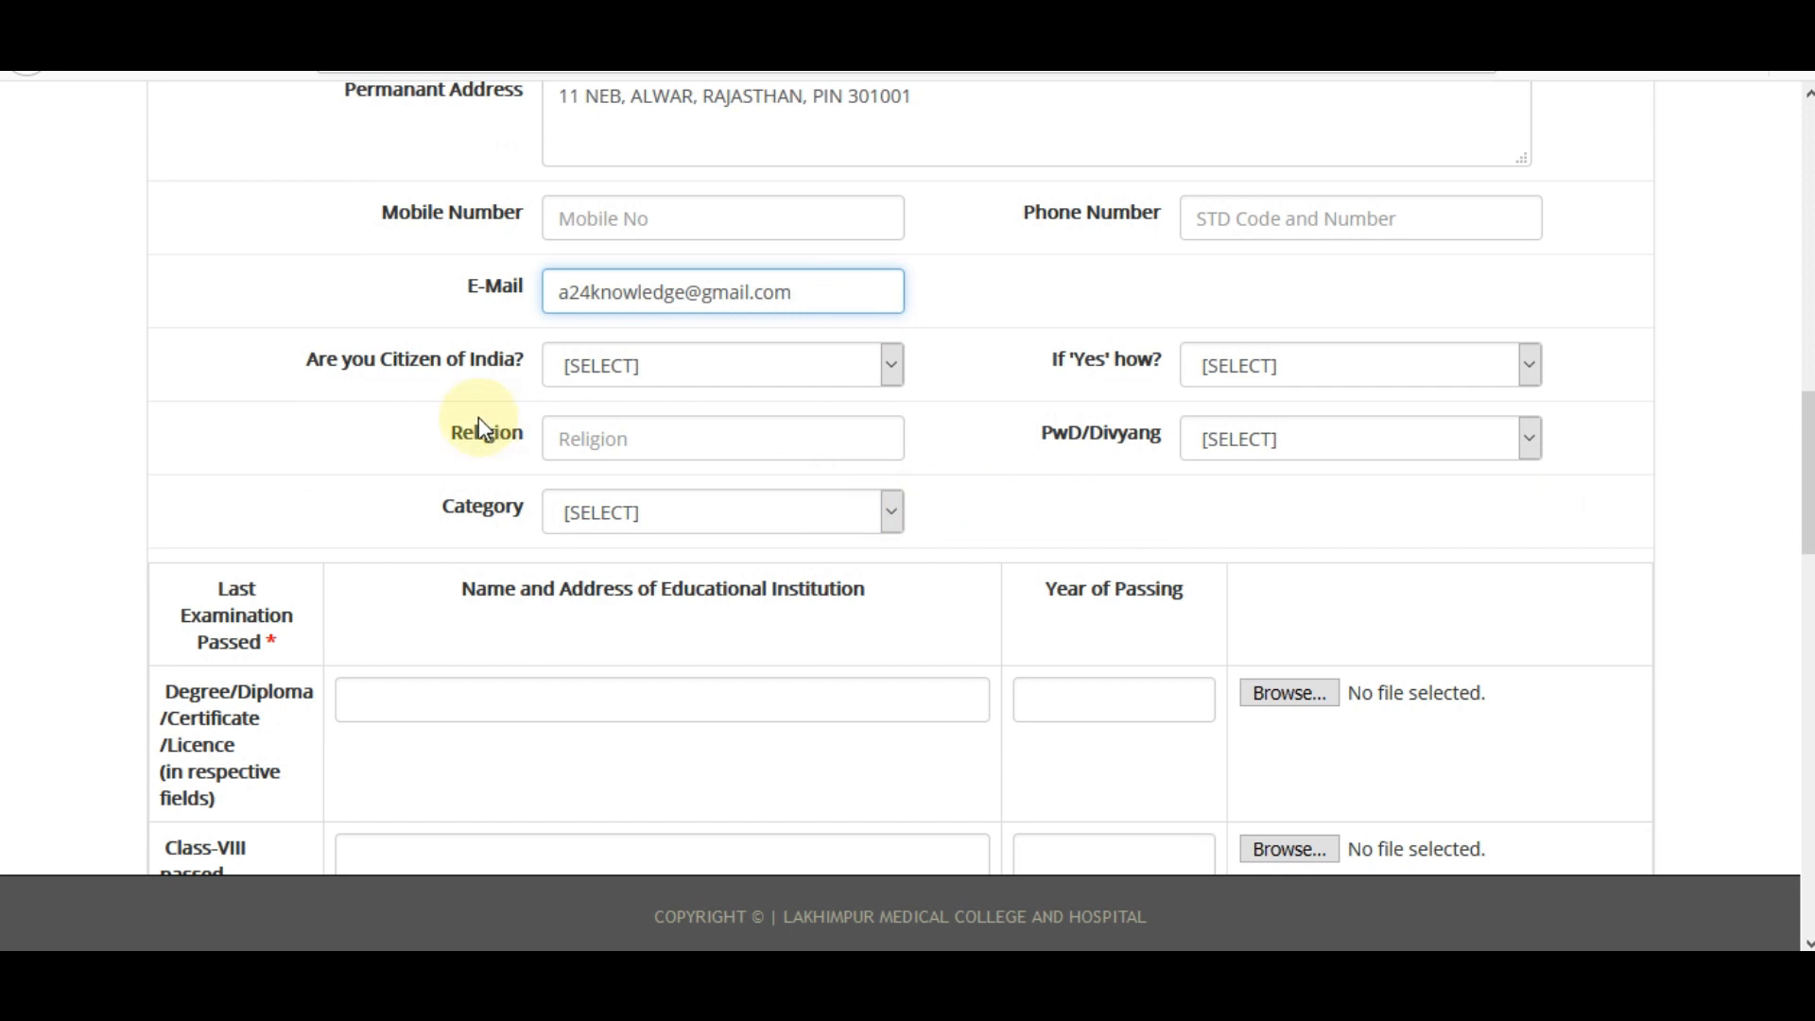
Answer YES to Indian citizenship acquired By Birth, and set Religion to HINDU.
click(614, 371)
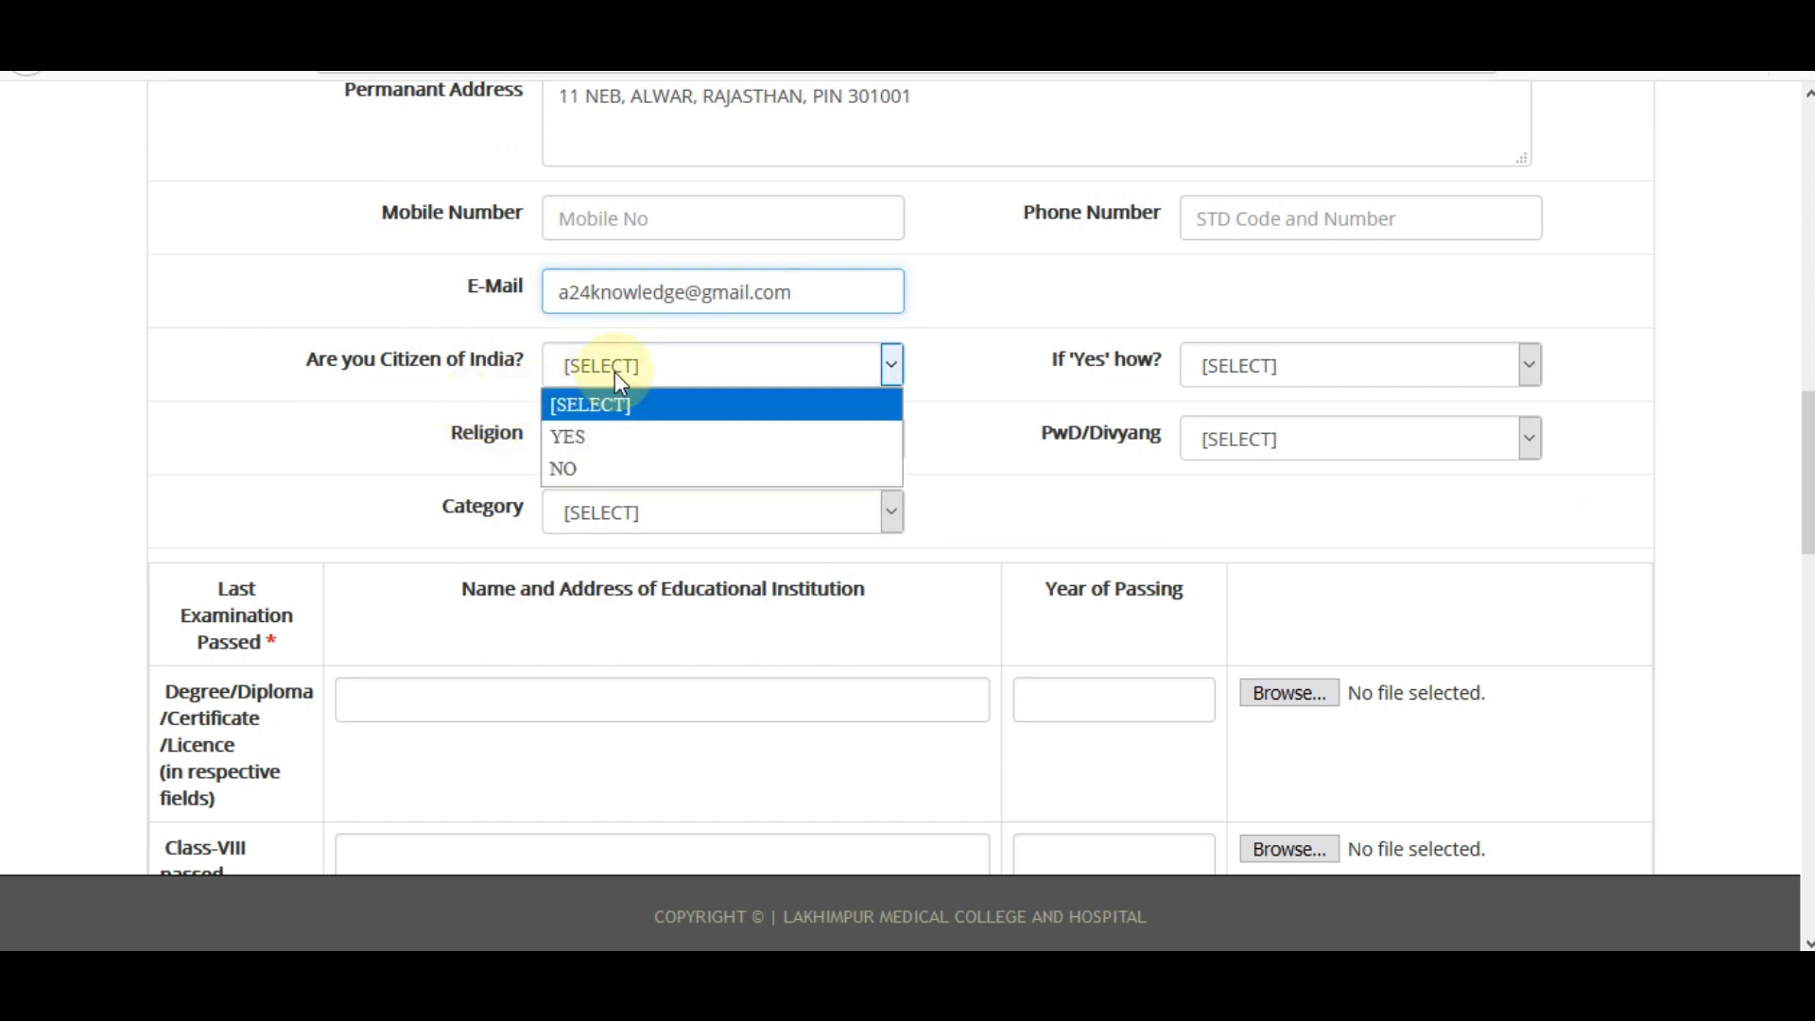
click(610, 439)
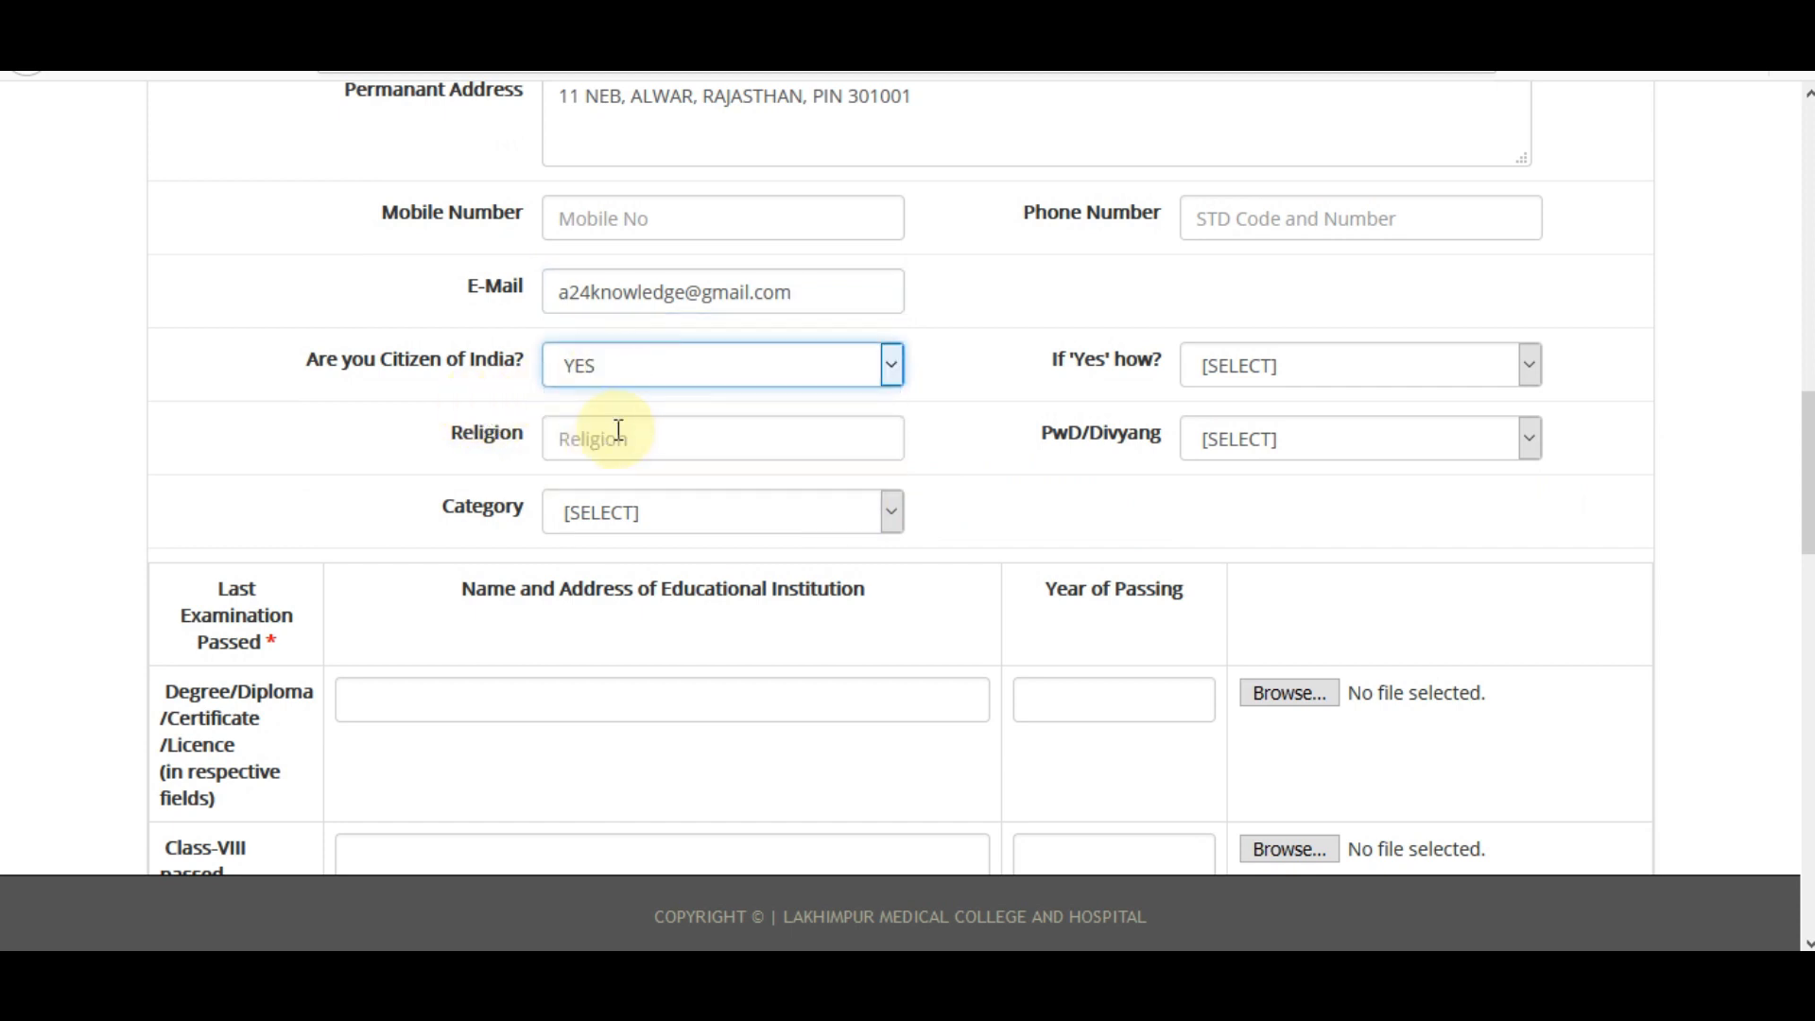
click(1314, 374)
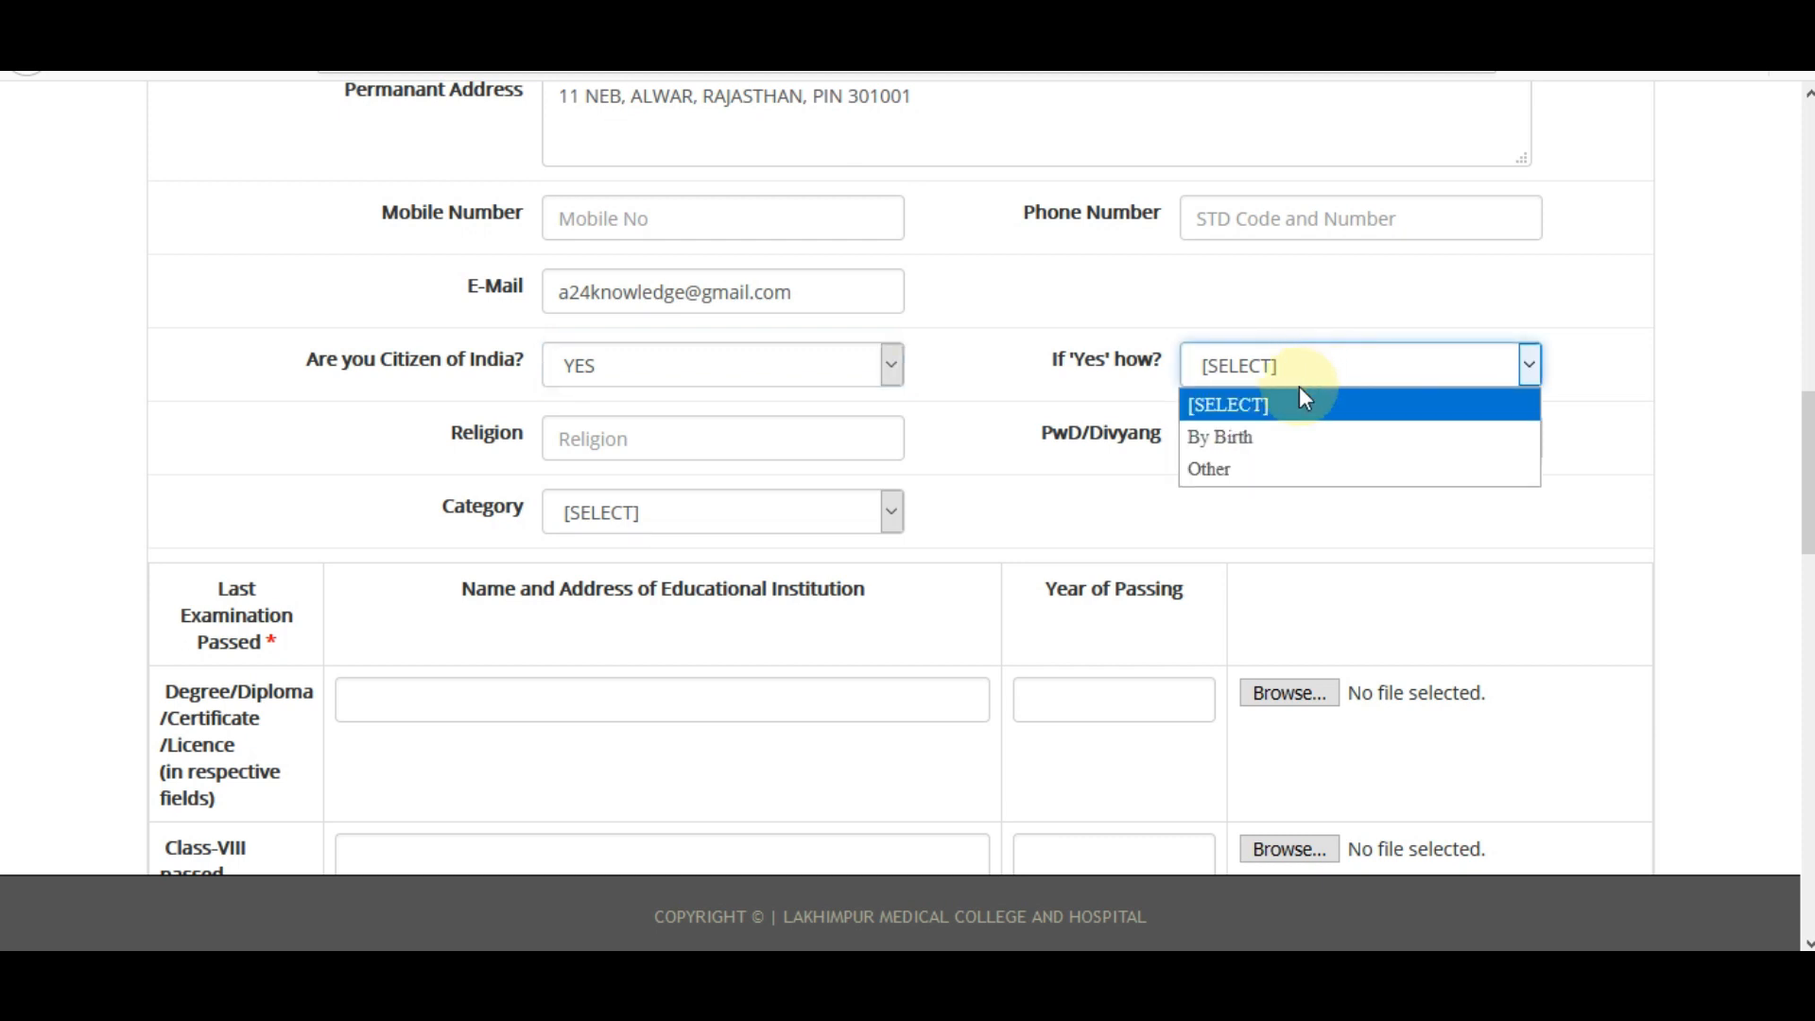
click(1284, 435)
key(Down)
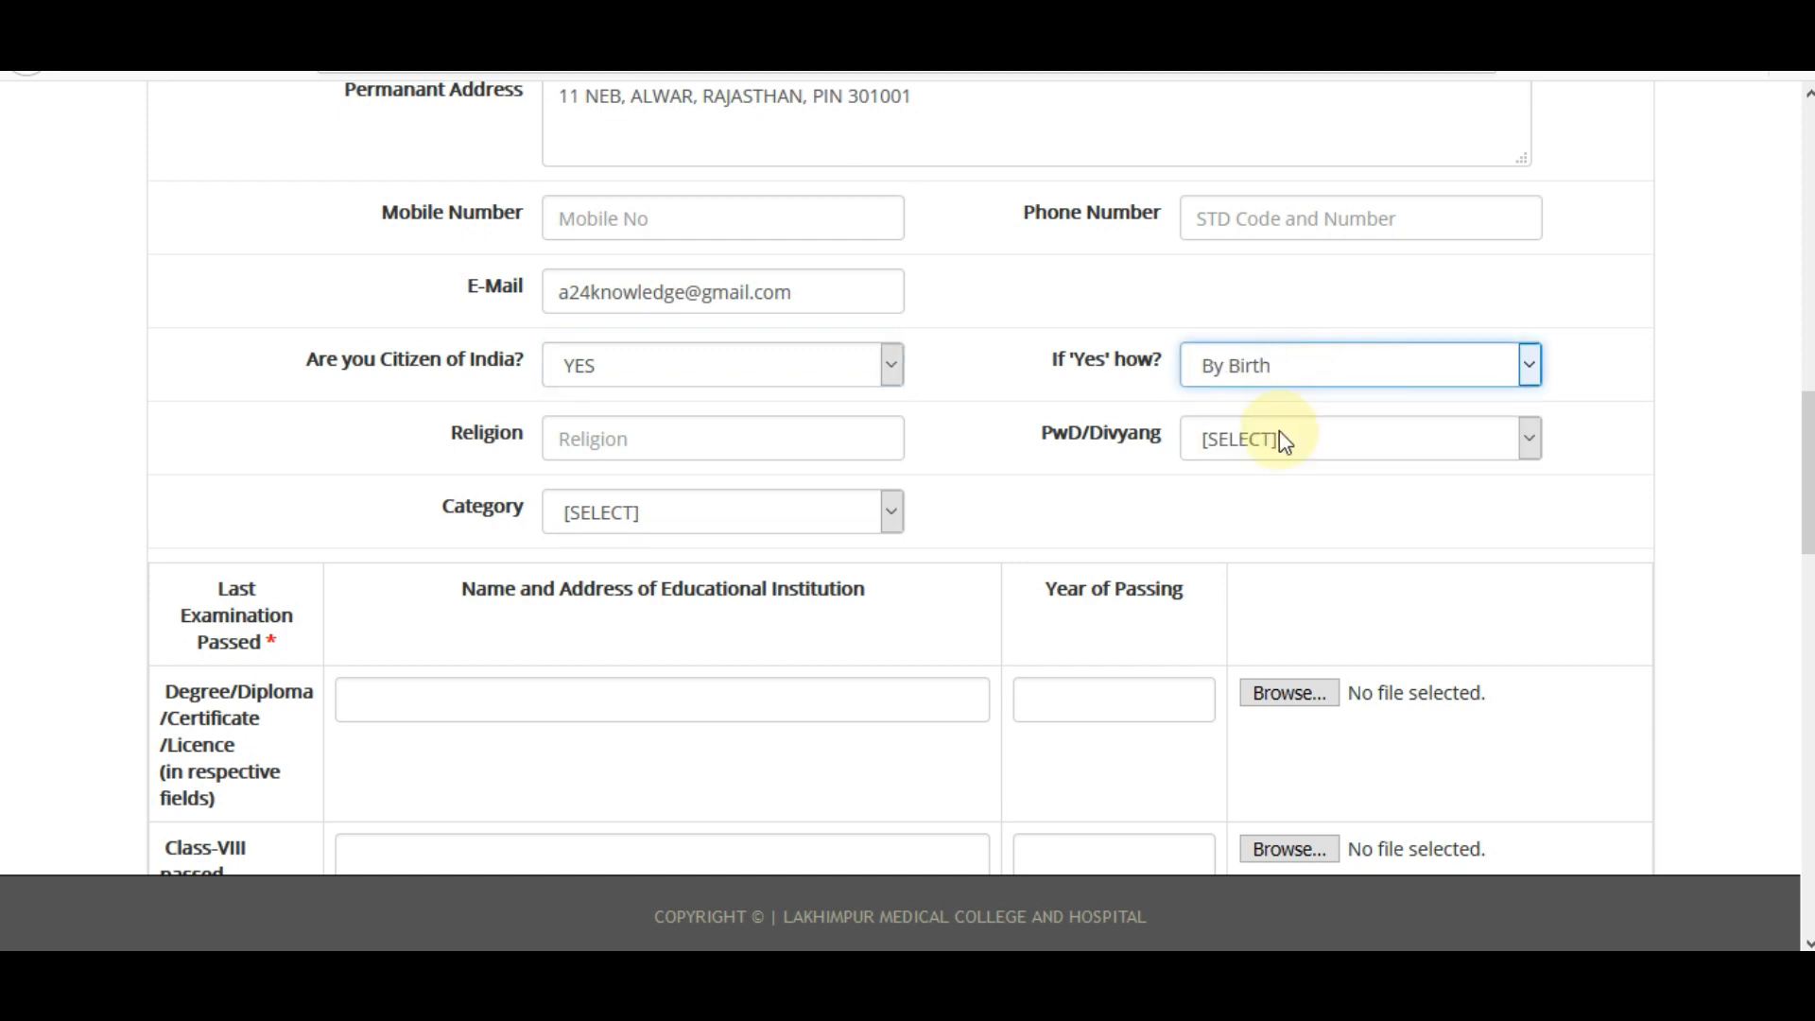
click(599, 433)
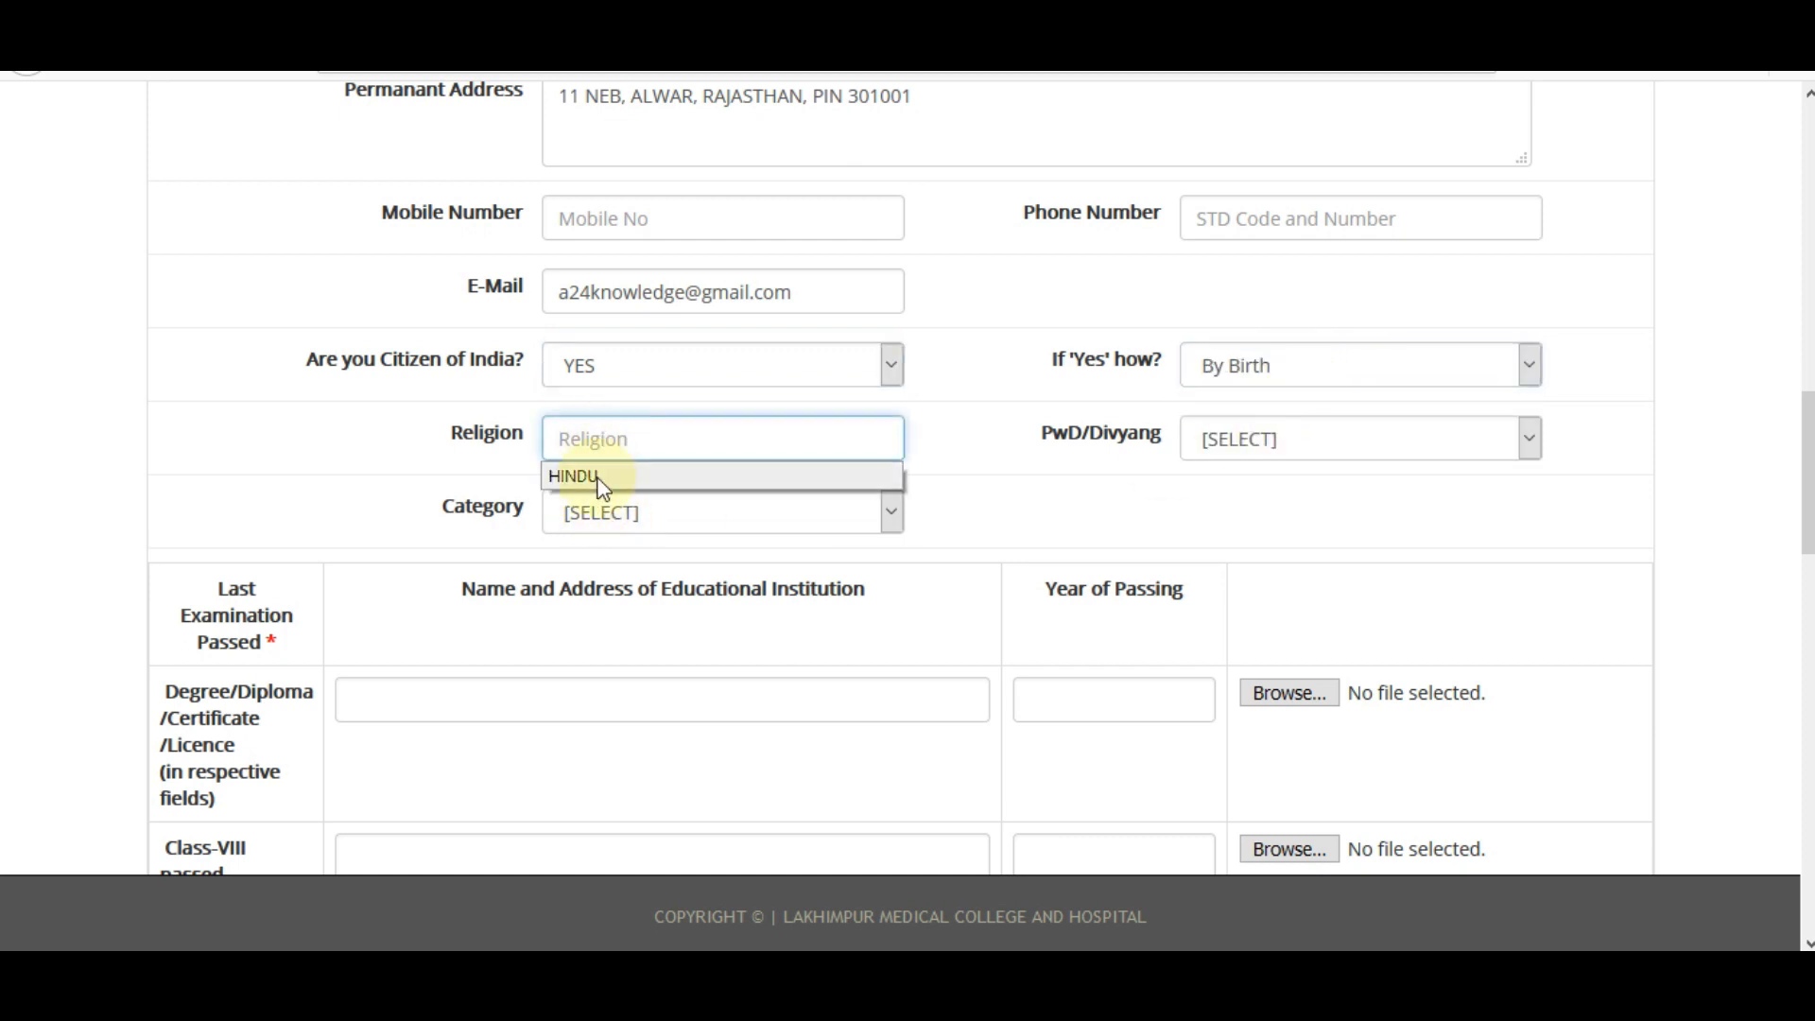
click(600, 476)
Set PwD/Divyang to NO, dropping a trial YES with Deaf and hard of hearing.
click(1221, 442)
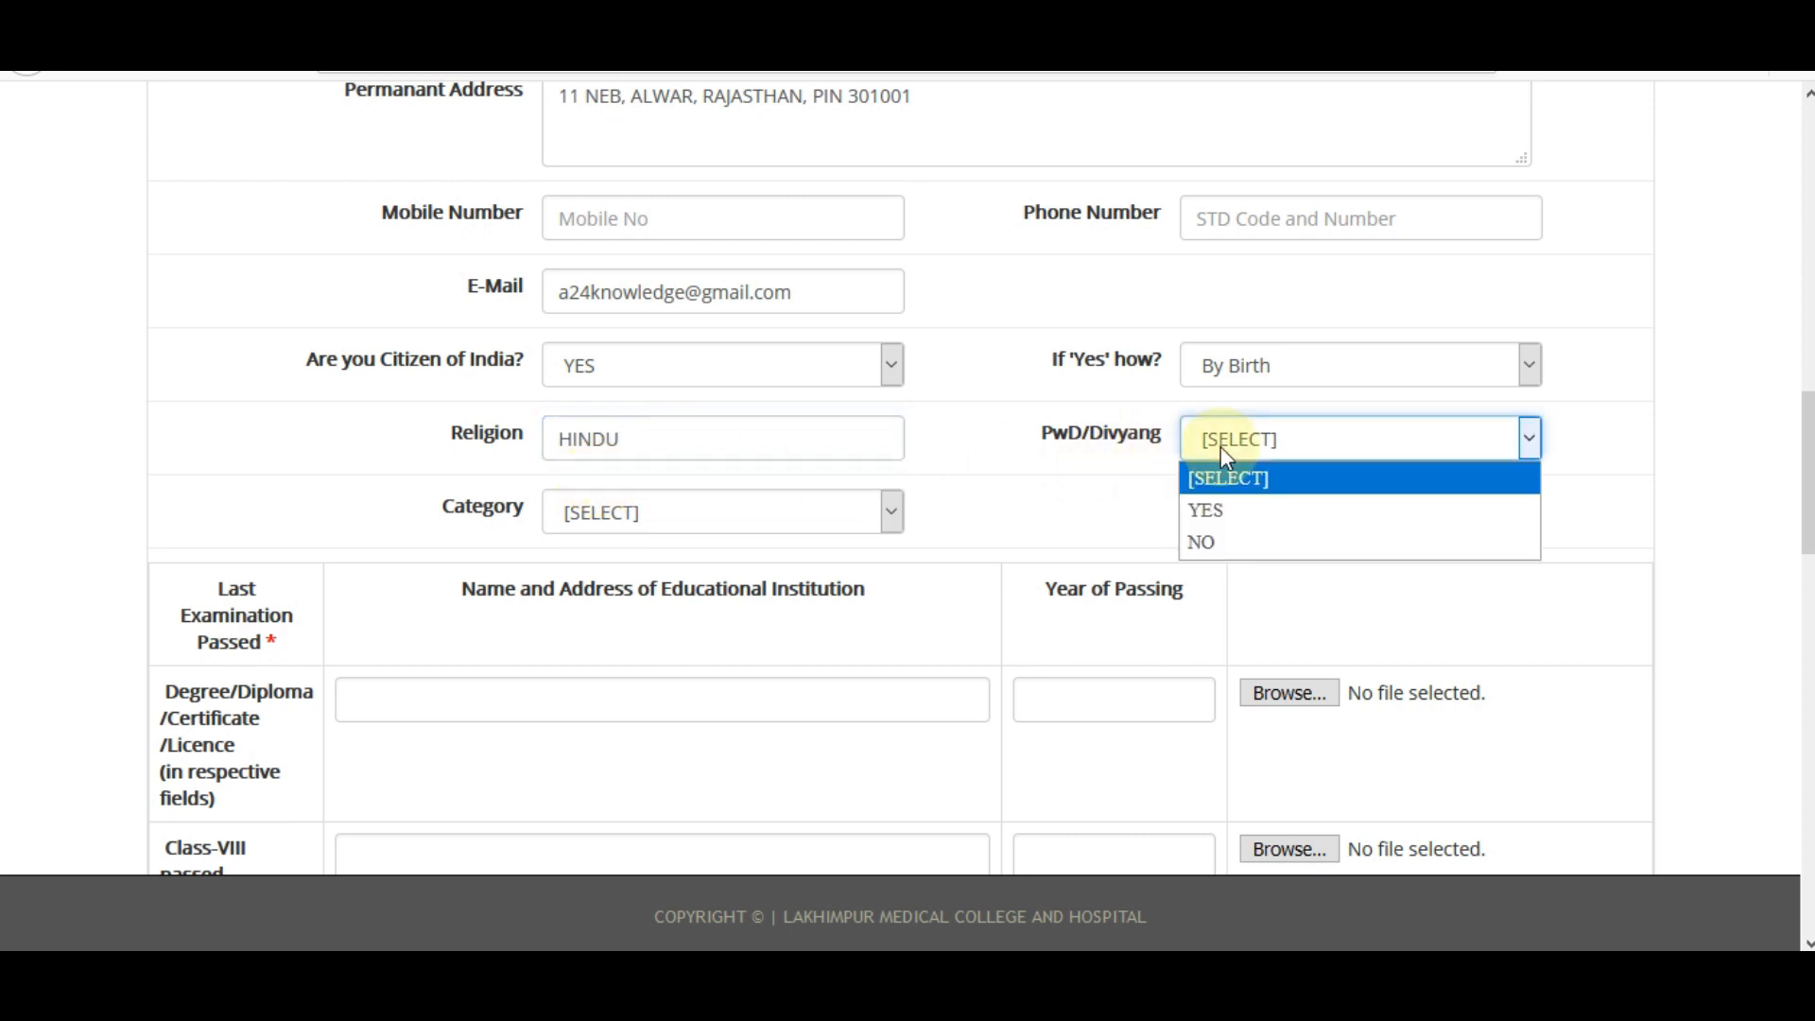
click(1223, 501)
click(797, 518)
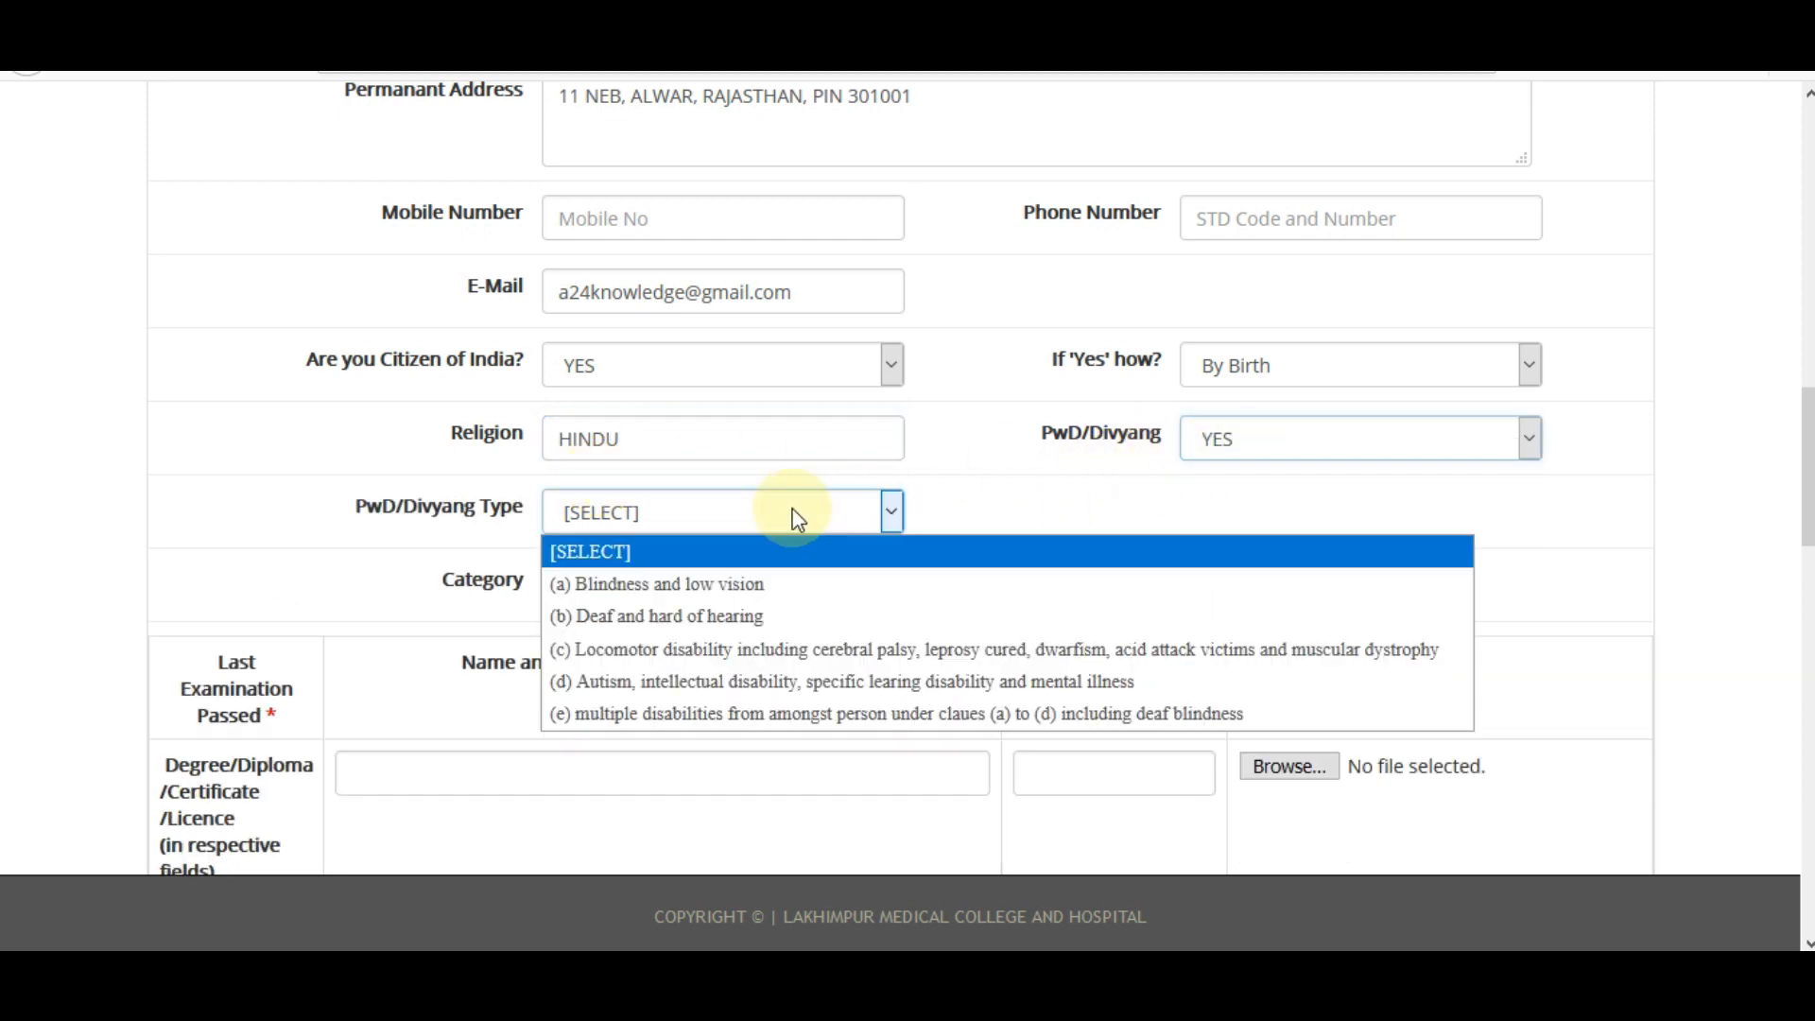
click(696, 620)
click(1240, 444)
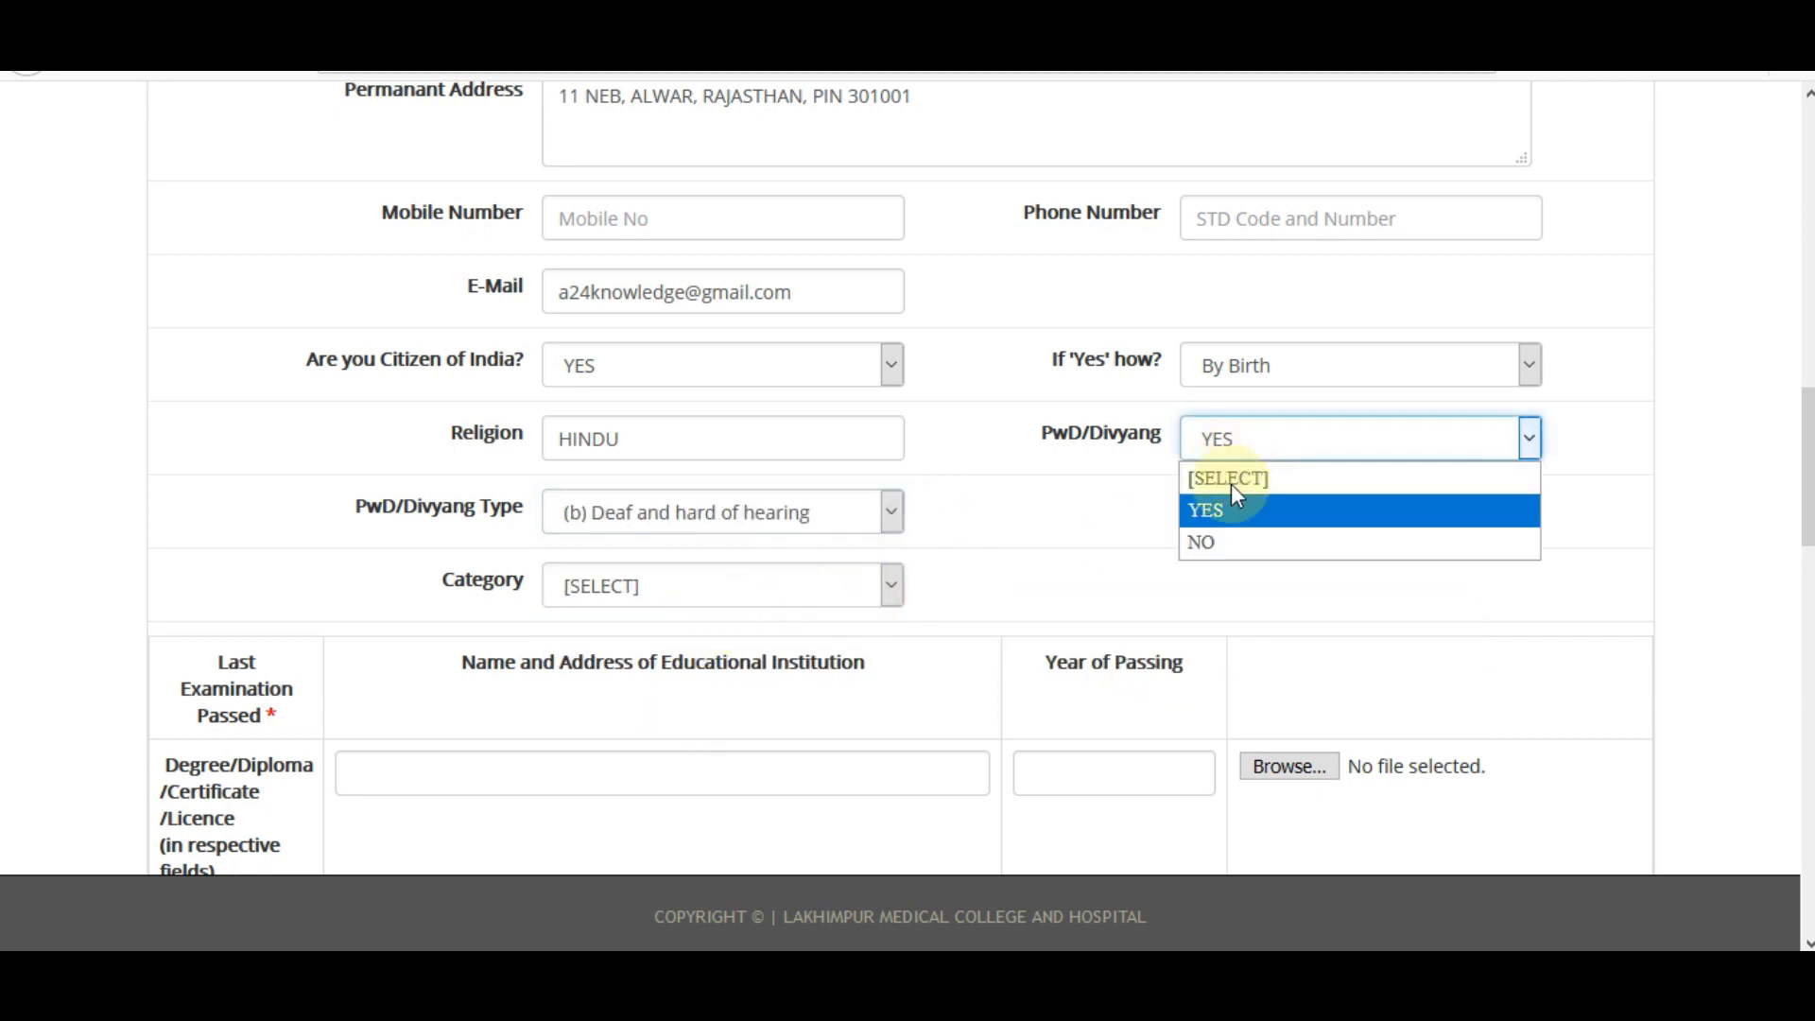
click(1236, 535)
Try Category options General, OBC/MOBC, SC and ST(Plains), ending on General.
click(752, 520)
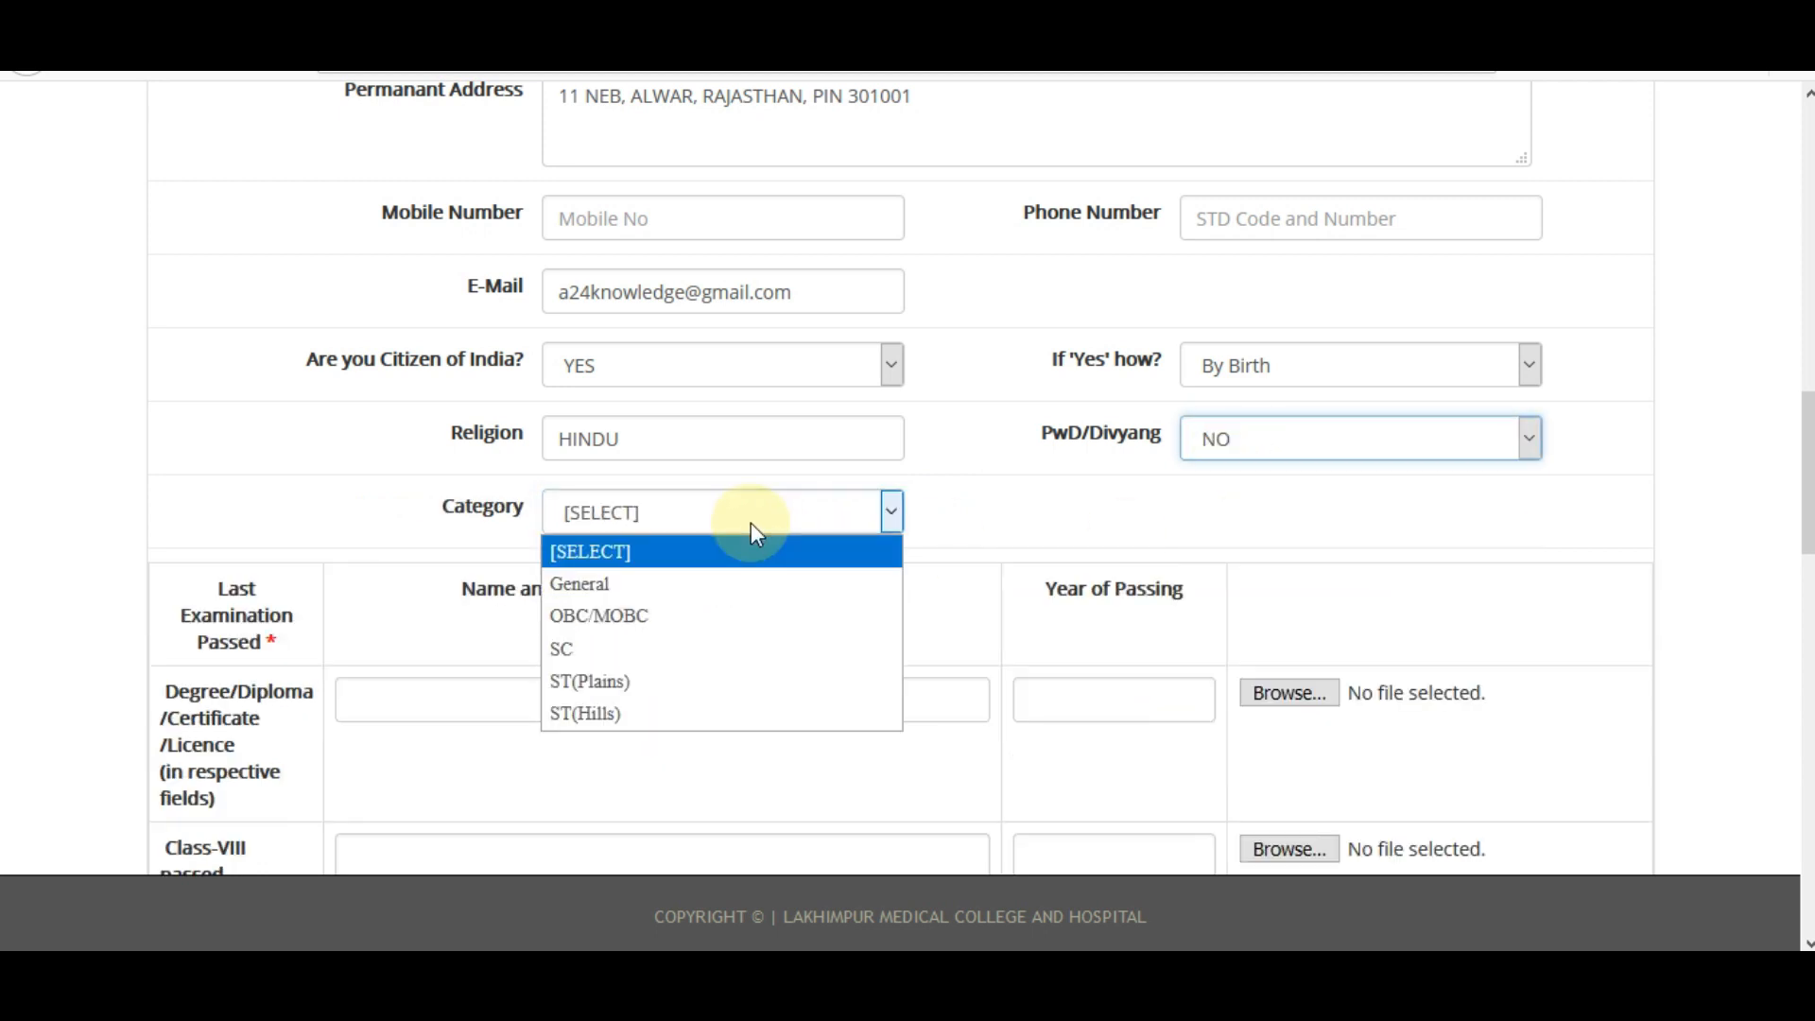
click(709, 582)
click(732, 508)
click(704, 619)
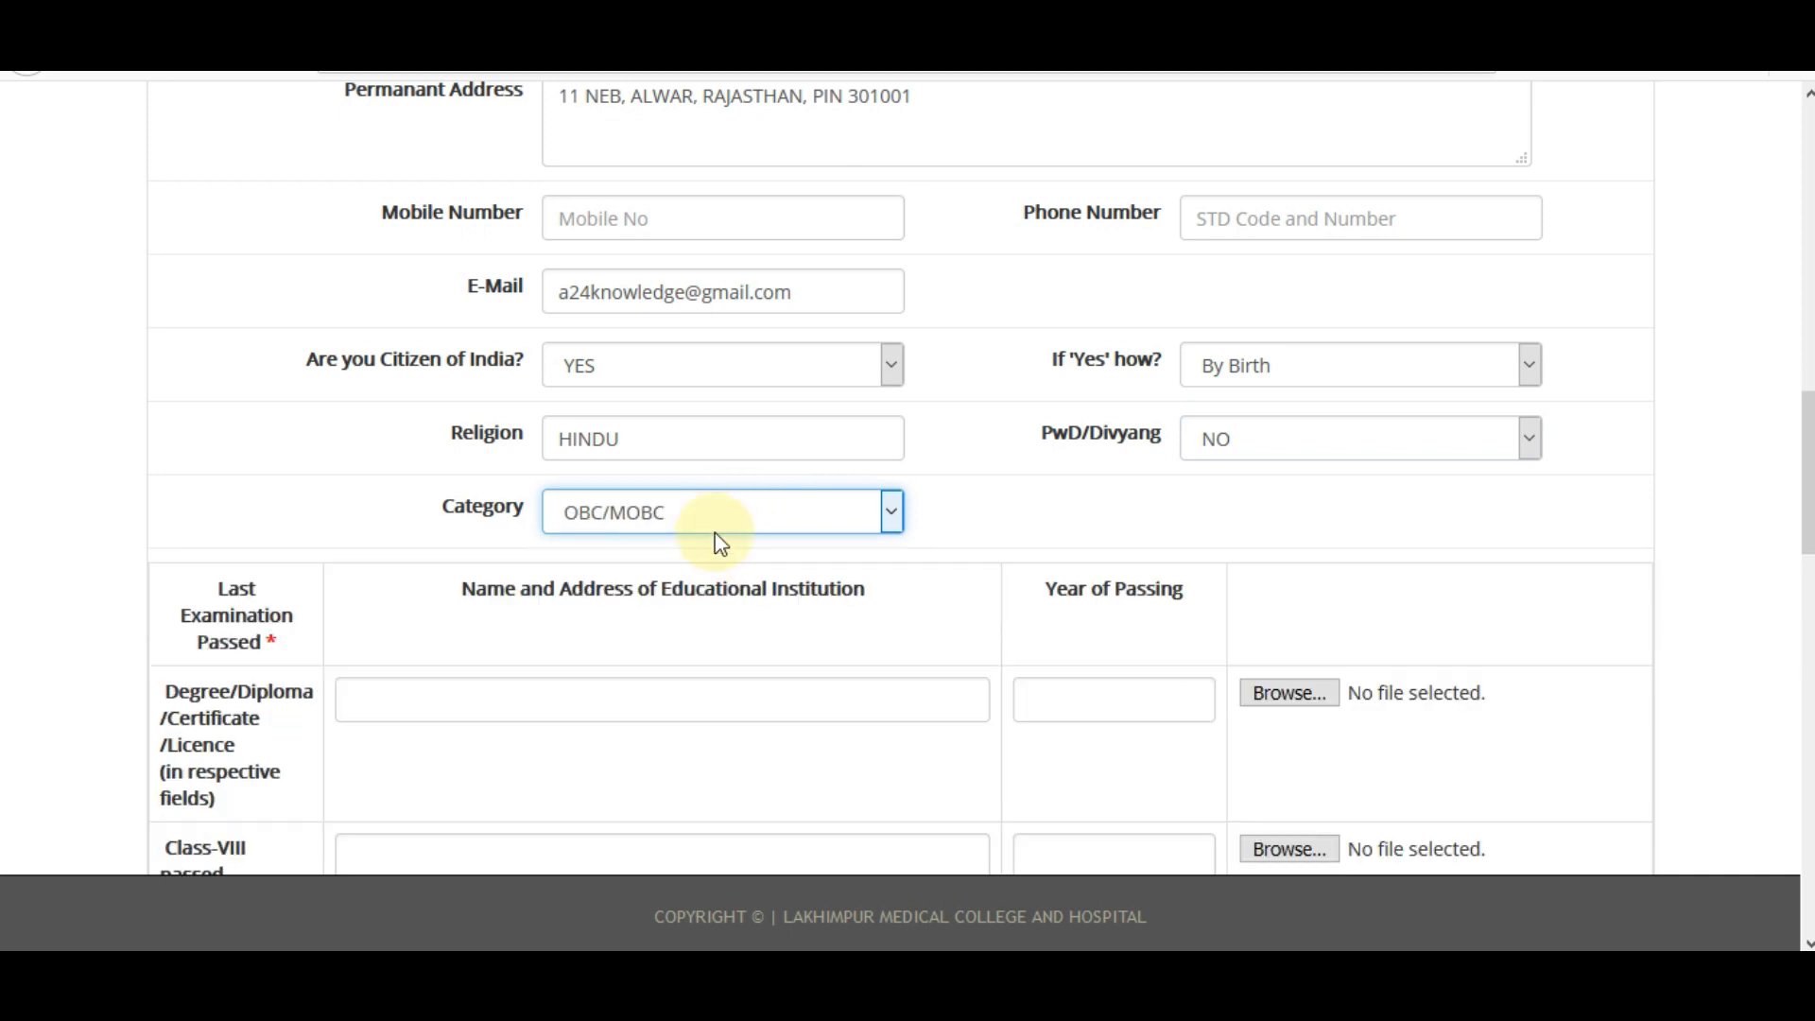
click(715, 515)
click(673, 650)
click(740, 529)
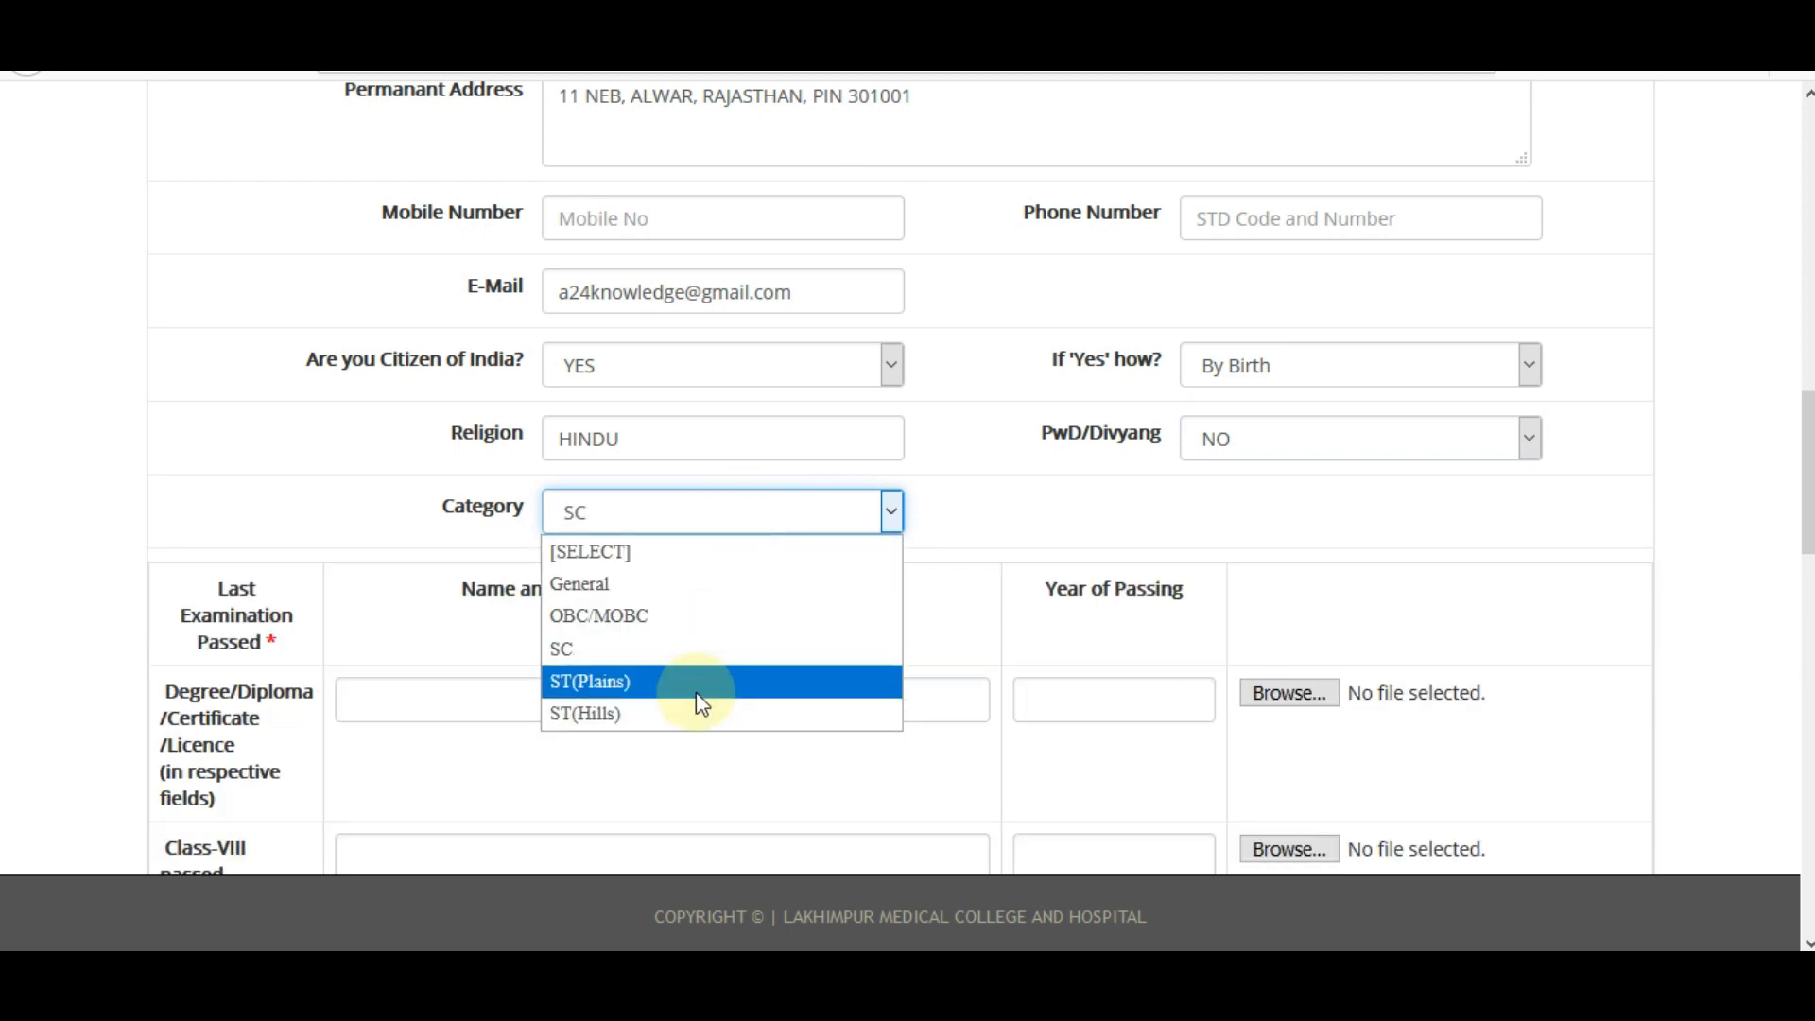
click(695, 681)
click(687, 518)
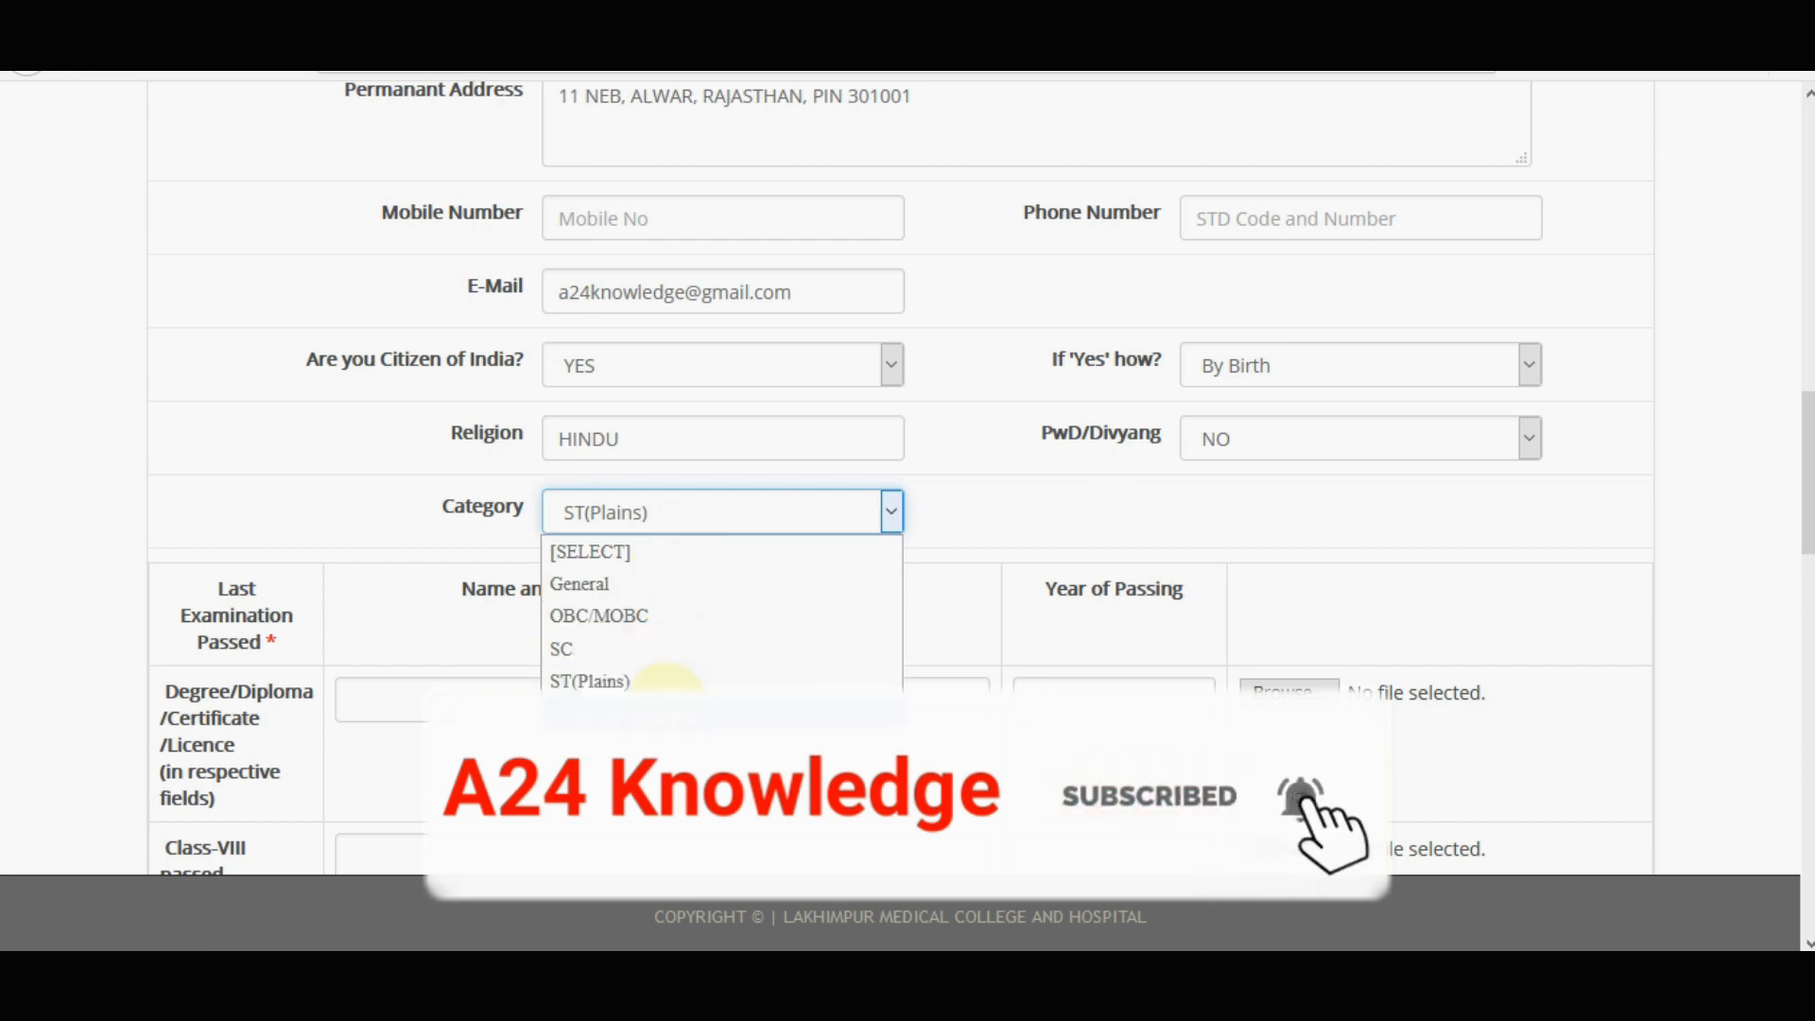
click(624, 584)
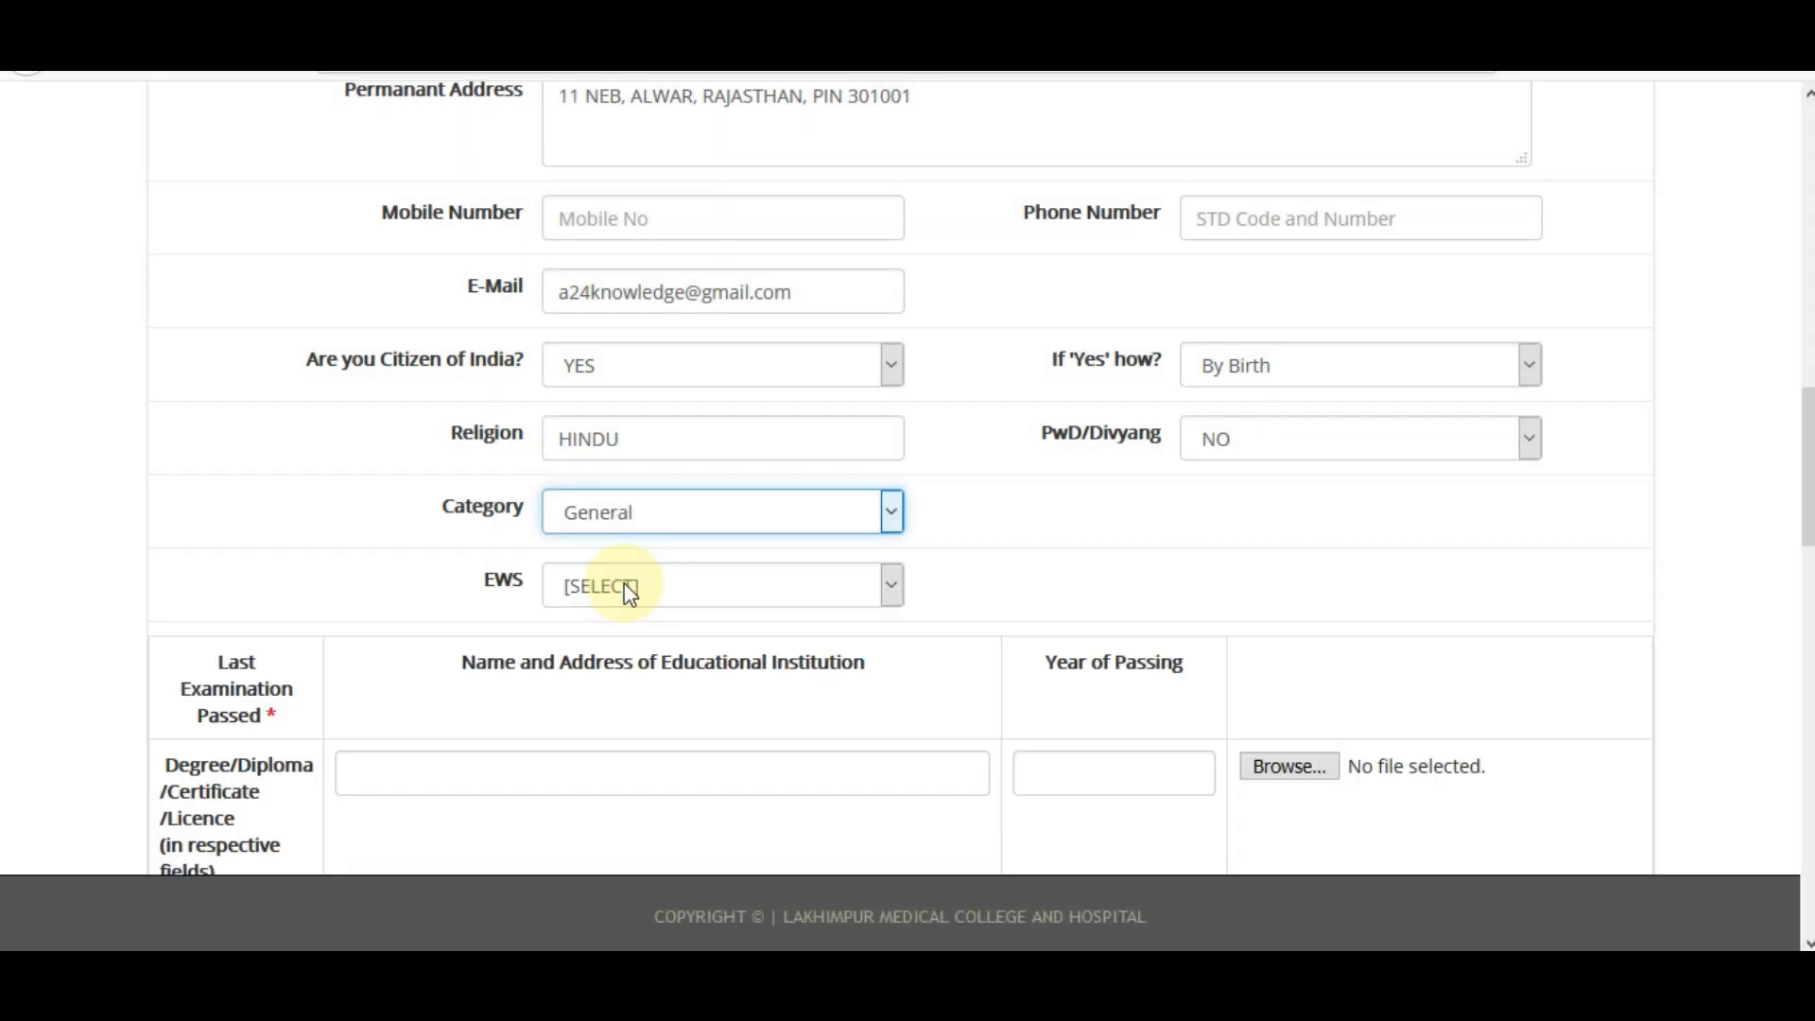
Toggle EWS from YES to NO, settle Category on OBC/MOBC, and scroll to the education table.
click(634, 594)
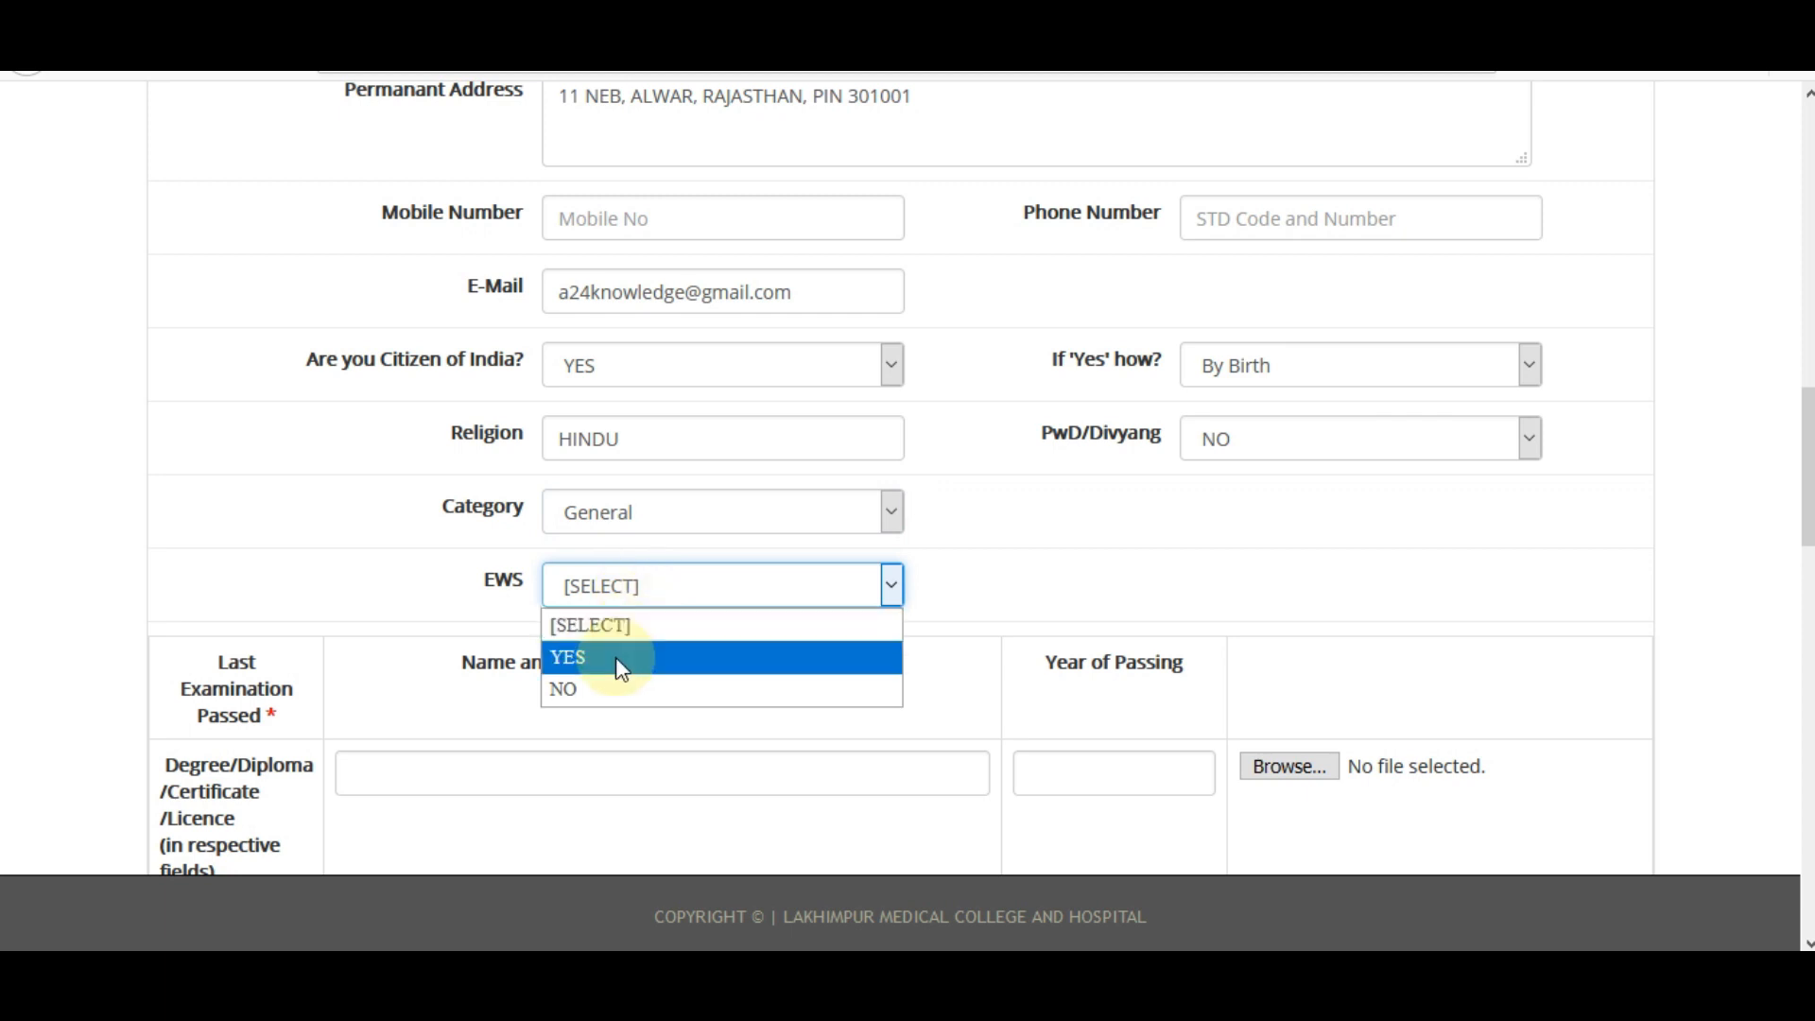
click(617, 656)
click(635, 605)
click(628, 689)
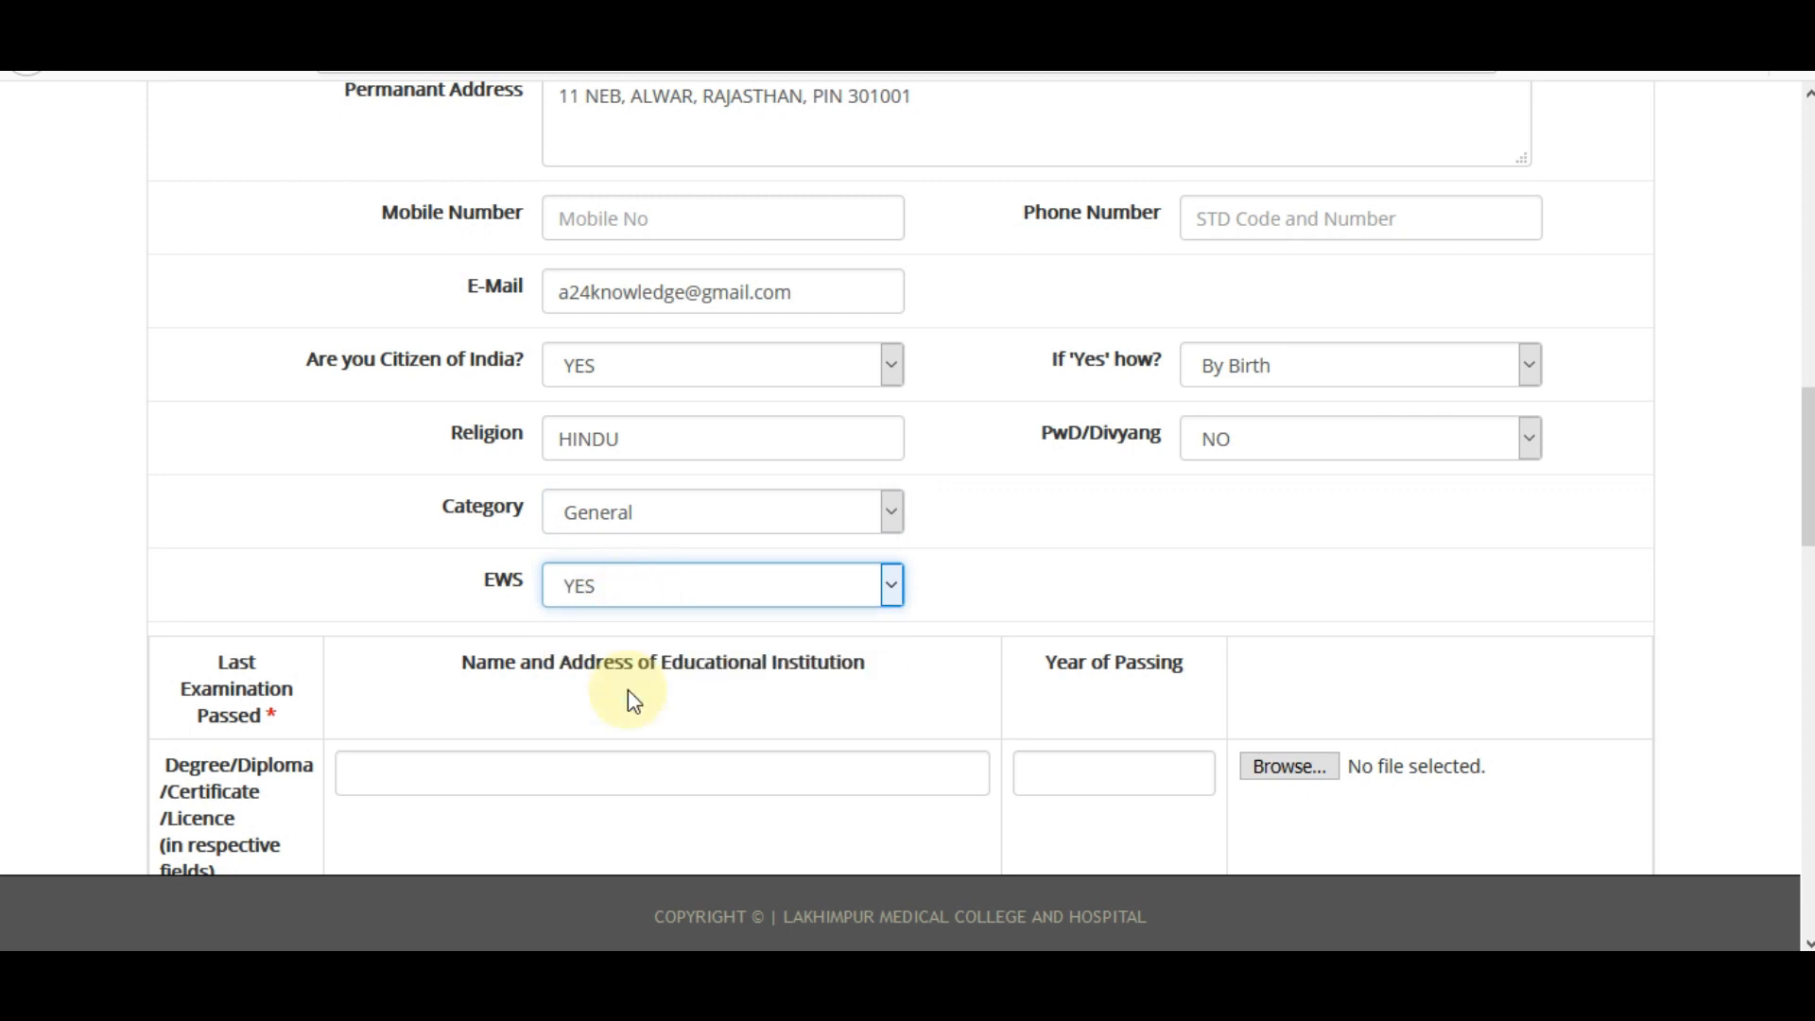
click(651, 535)
click(641, 615)
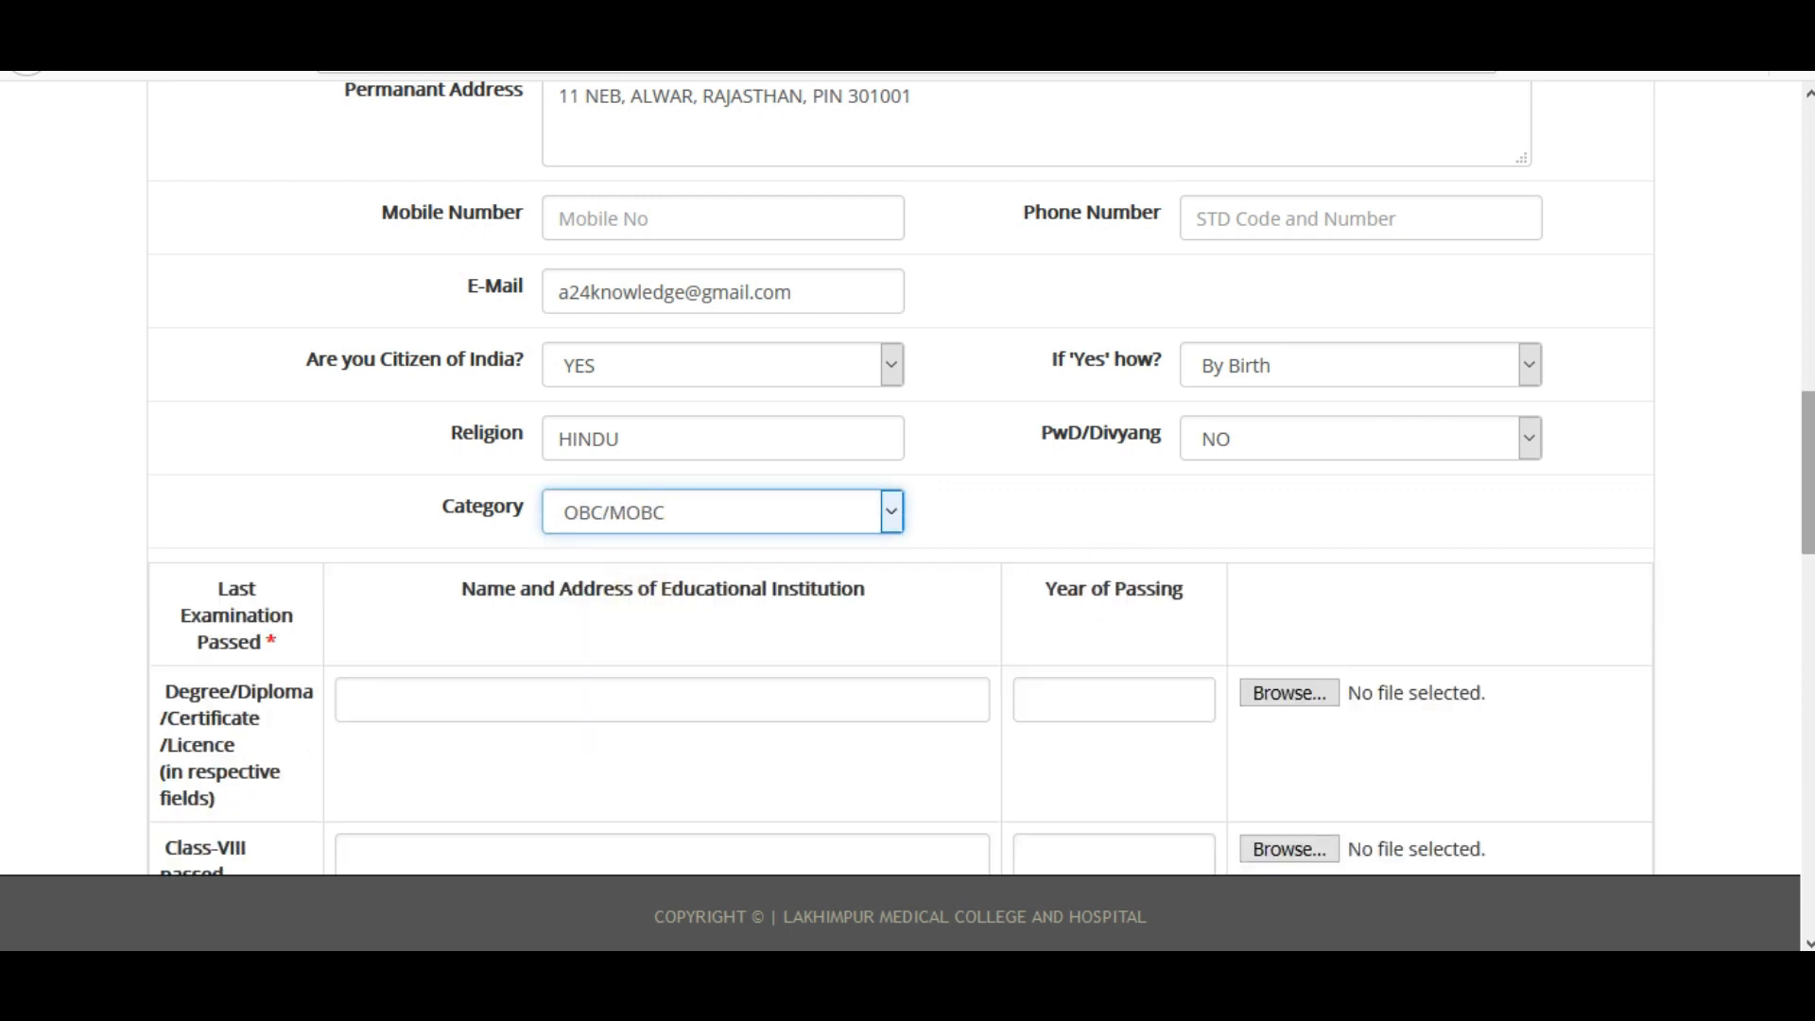
scroll(641, 614, down, 3)
scroll(886, 477, down, 2)
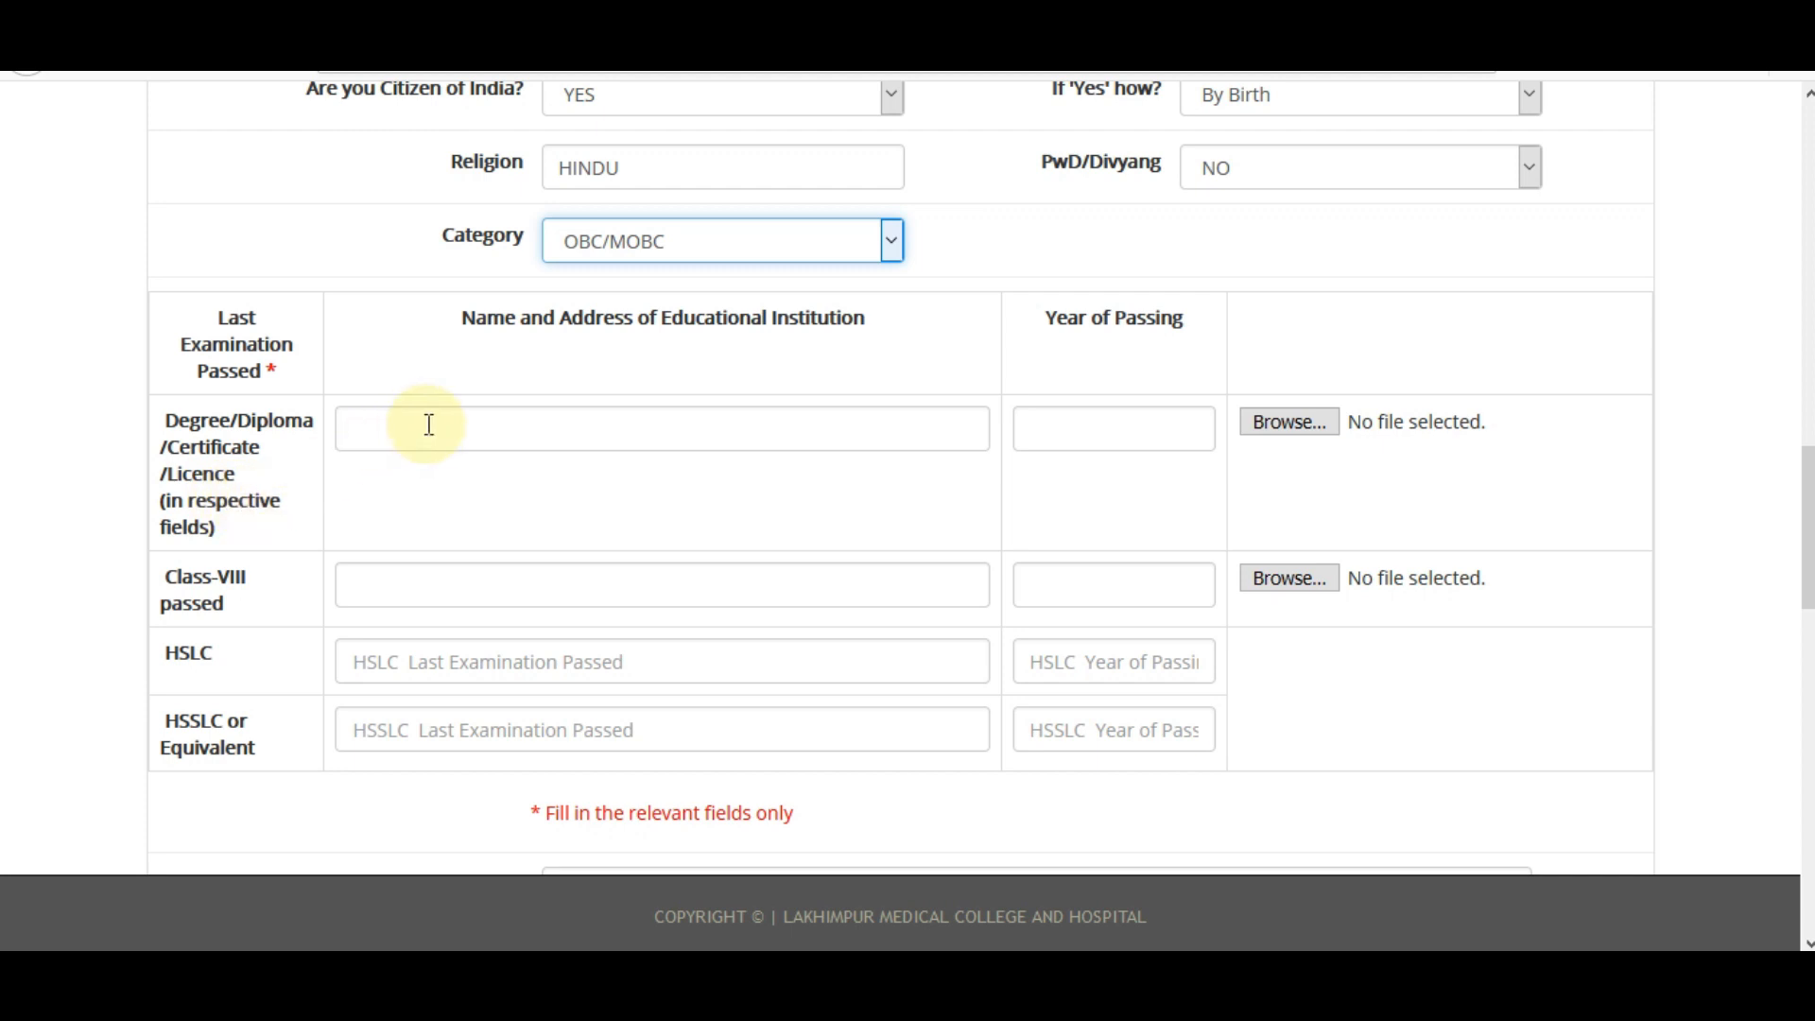
Fill the Degree row with IET, 35 MIA and 2017, attach Document0.pdf, and begin the Class-VIII row.
click(466, 427)
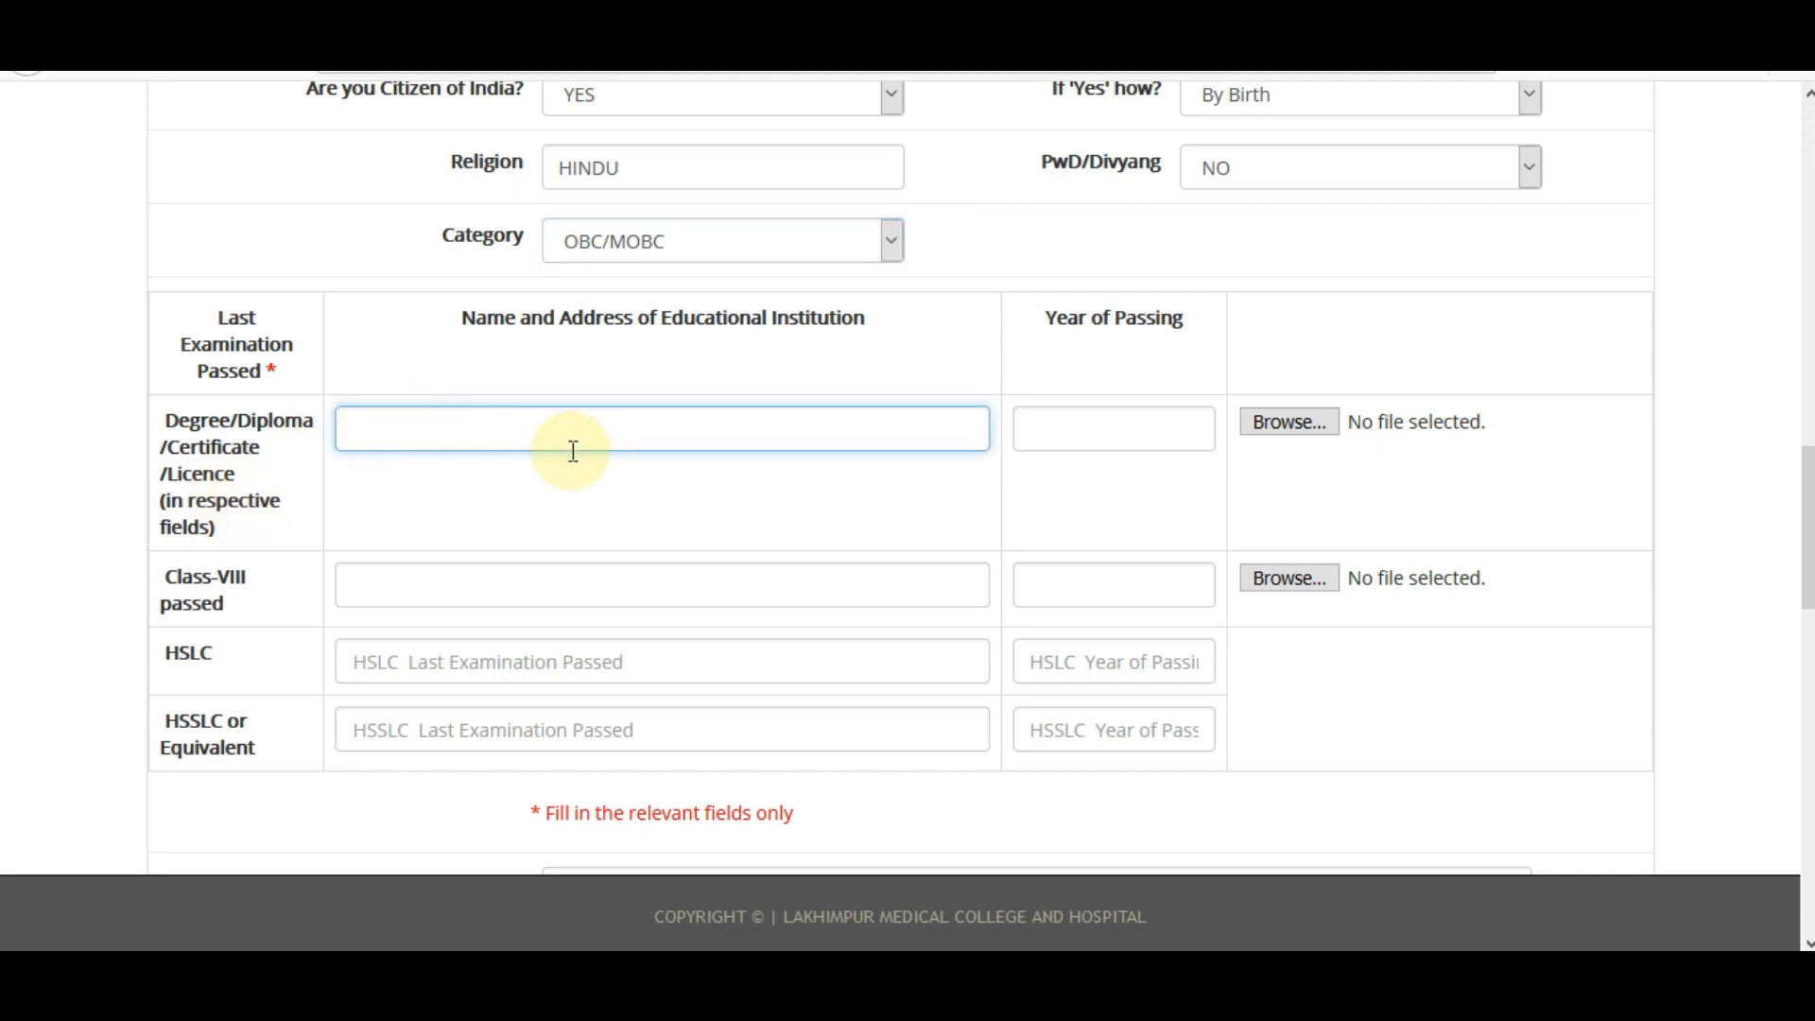
drag(225, 318, 286, 411)
click(352, 417)
click(506, 430)
click(498, 467)
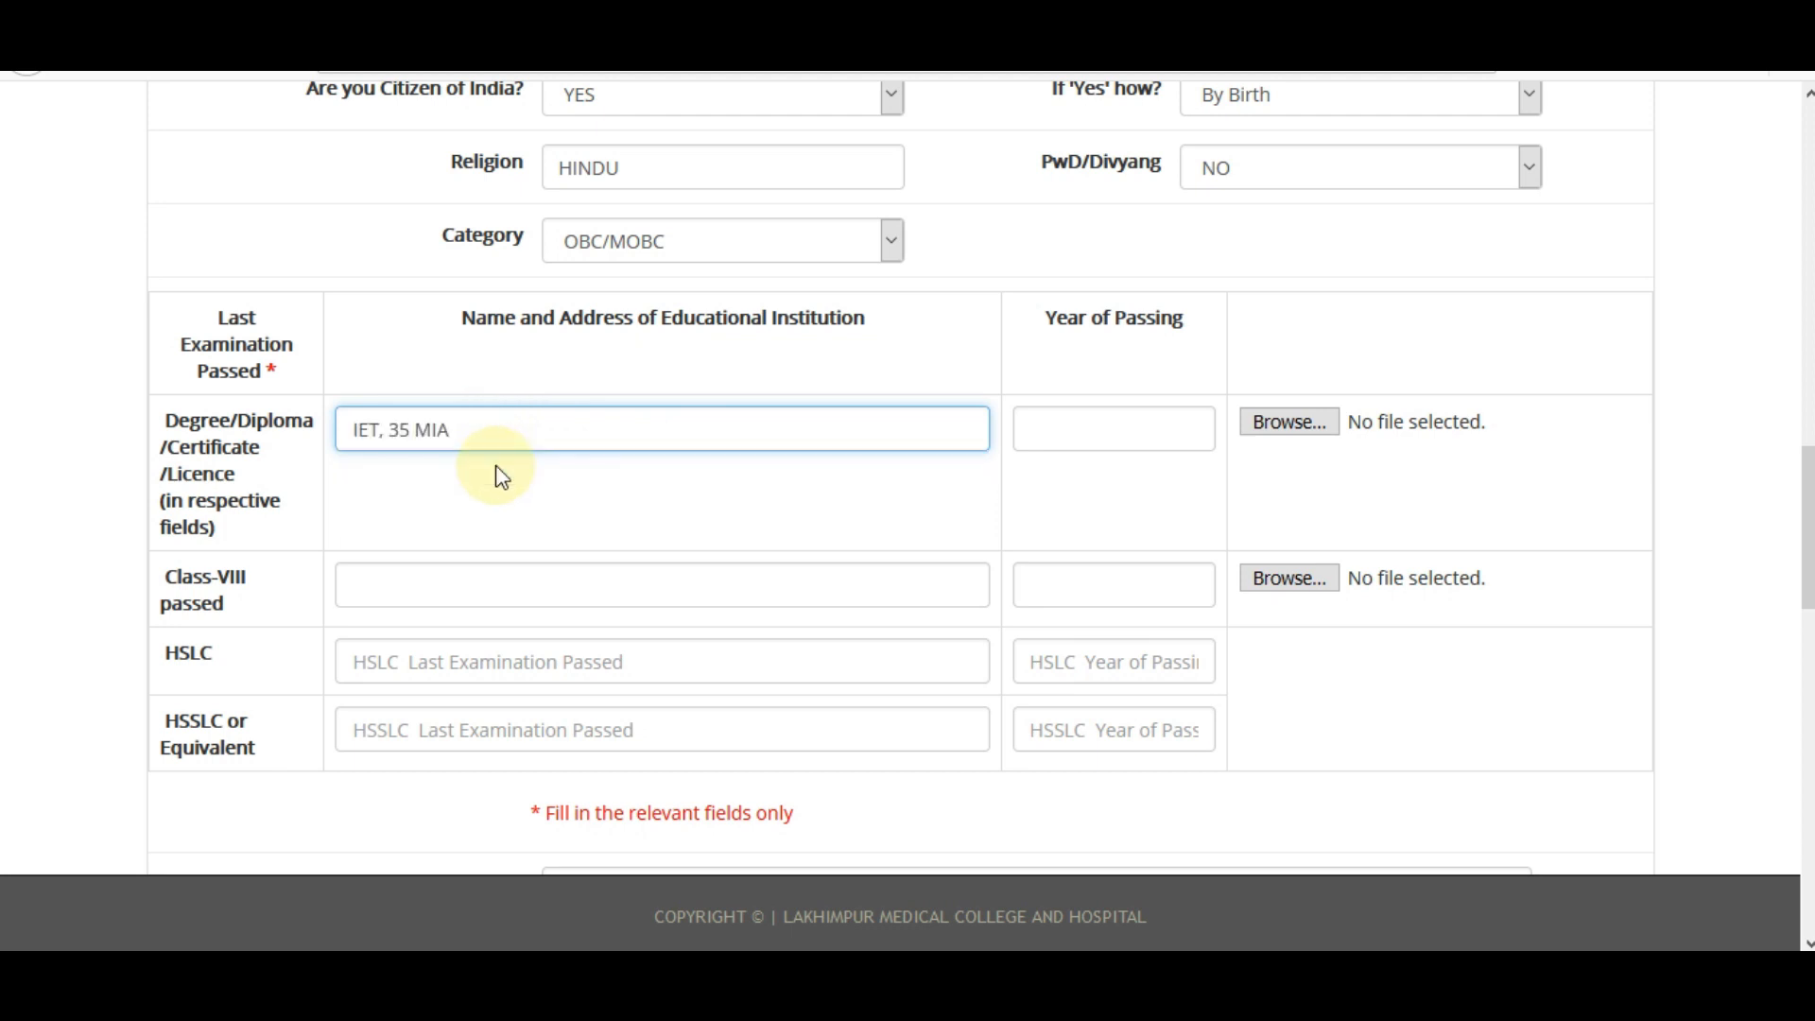
click(1078, 430)
click(1082, 468)
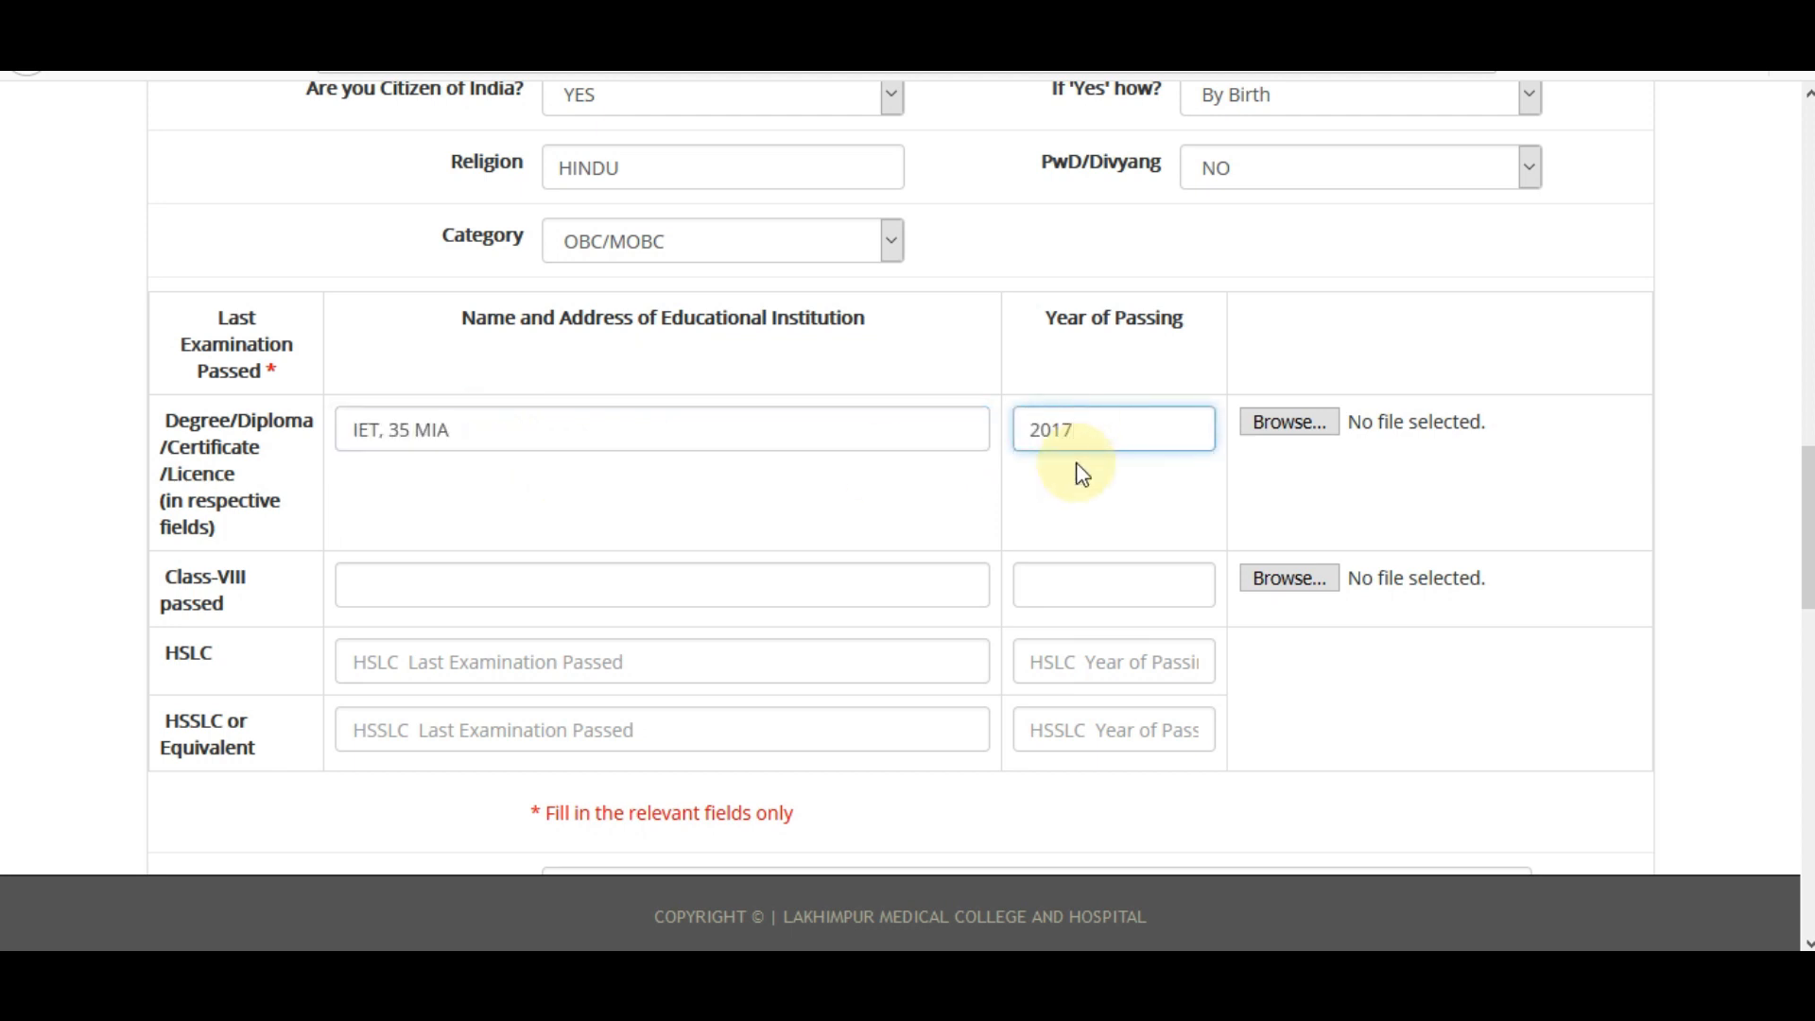
click(1278, 433)
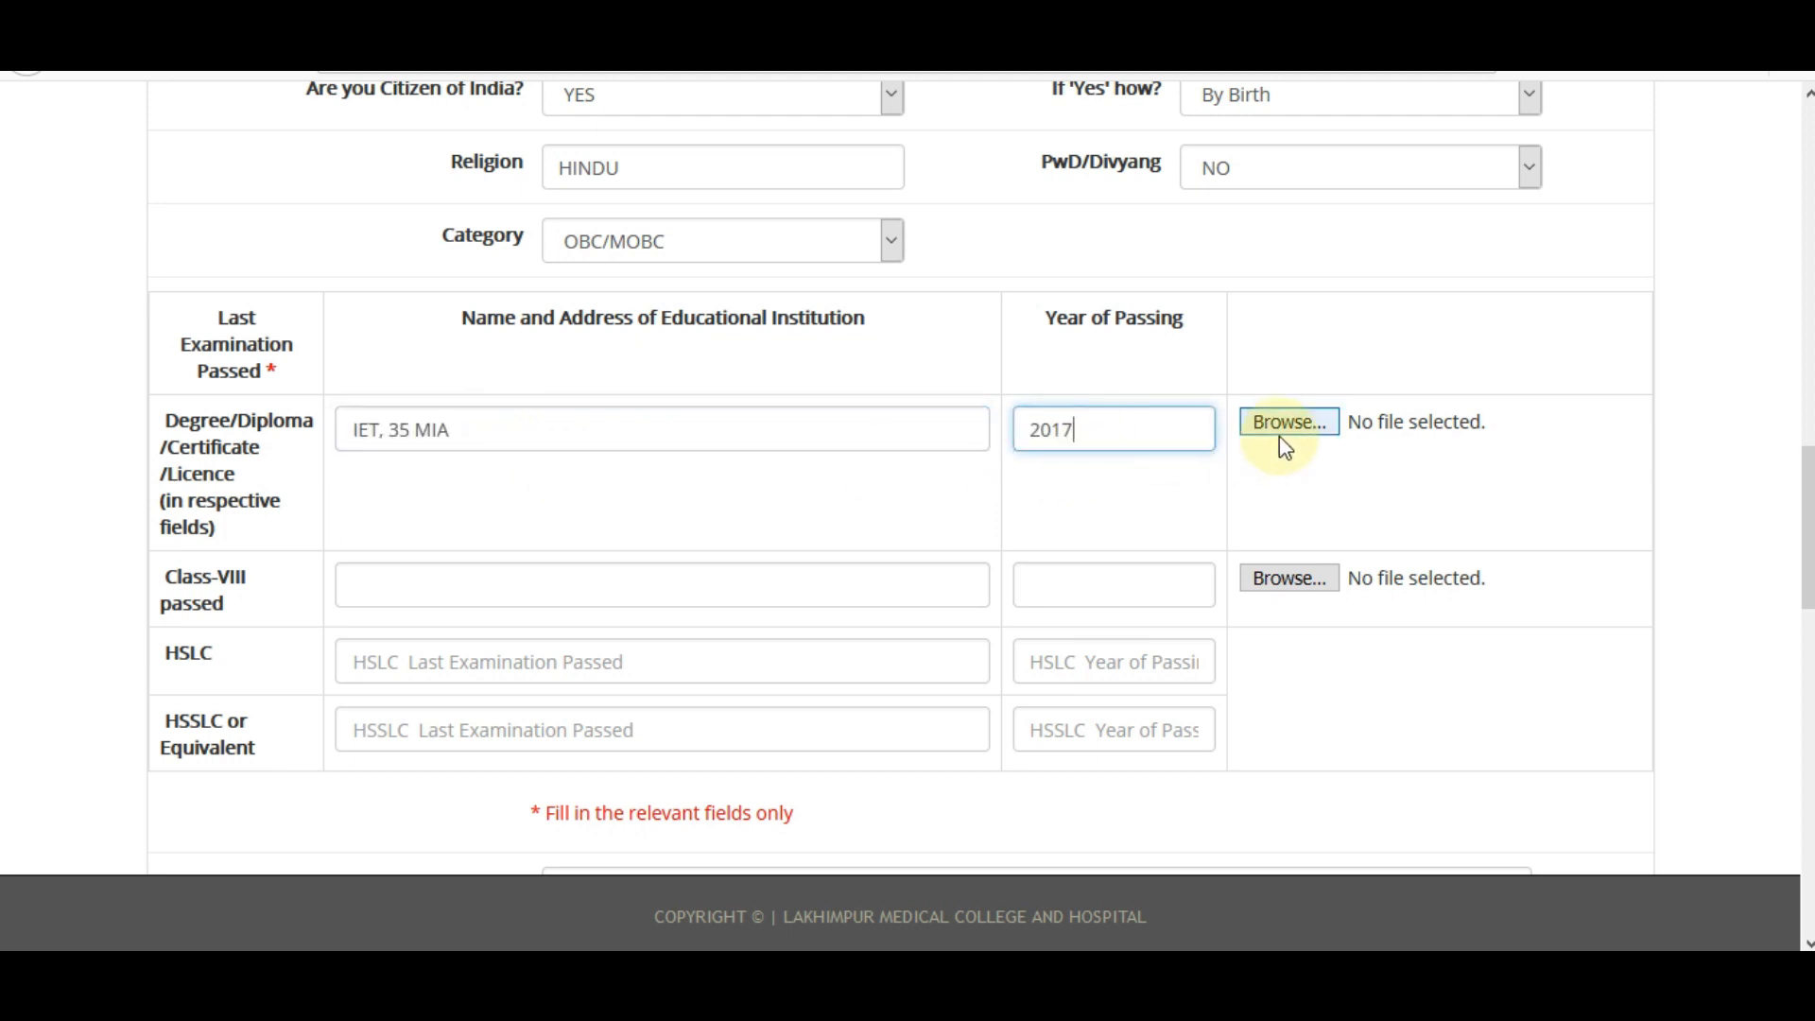
click(388, 592)
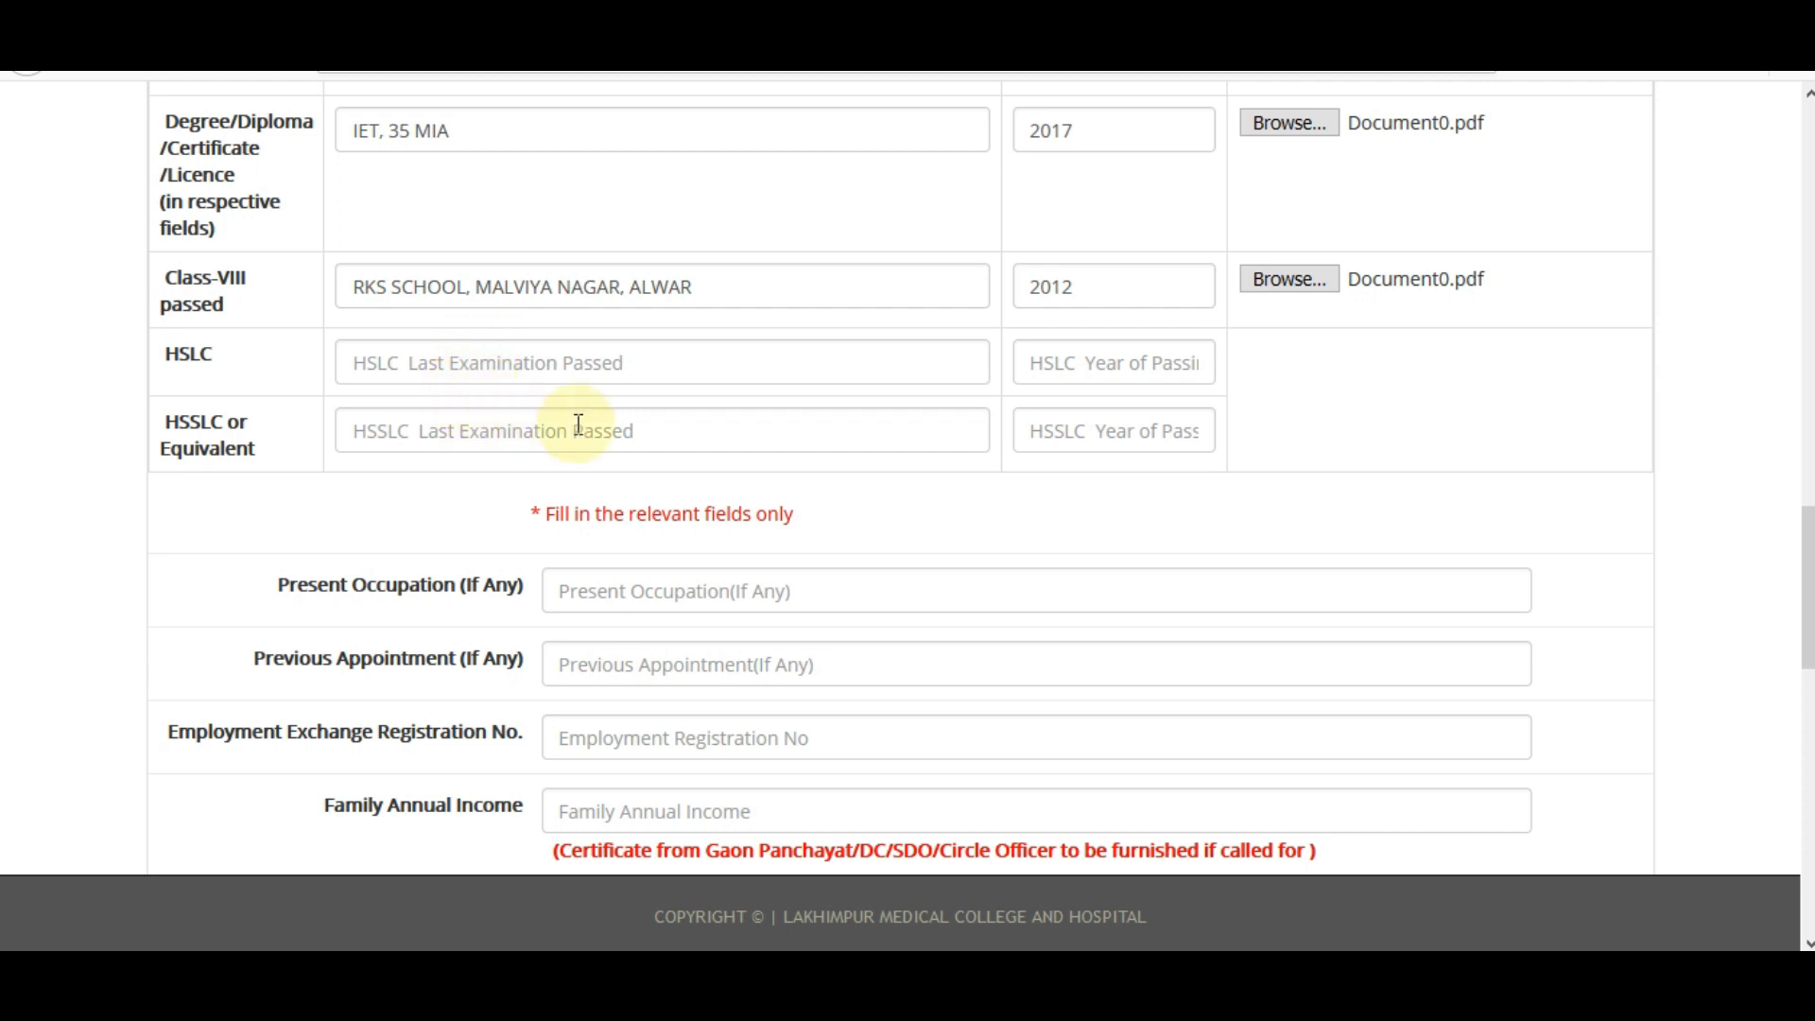
Enter 454545 as the Employment Exchange Registration No., leaving Family Annual Income blank.
scroll(1808, 586, down, 1)
scroll(982, 478, down, 2)
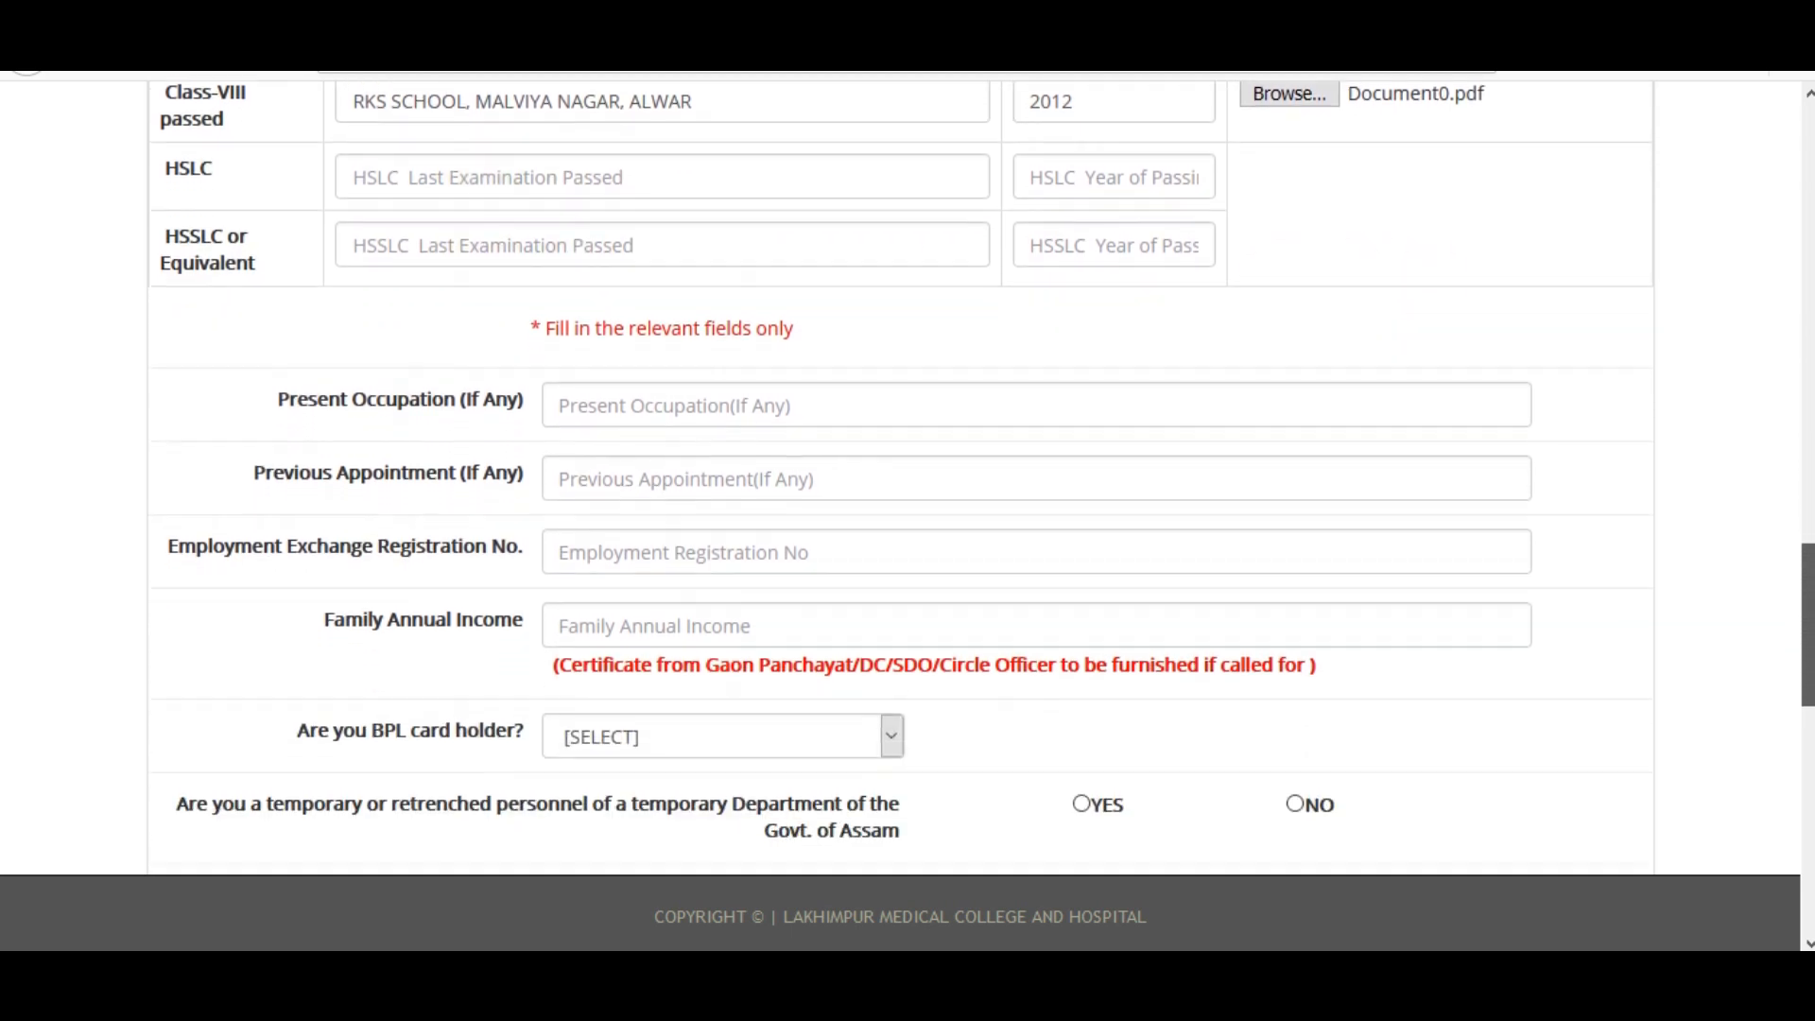
drag(1807, 636, 1807, 642)
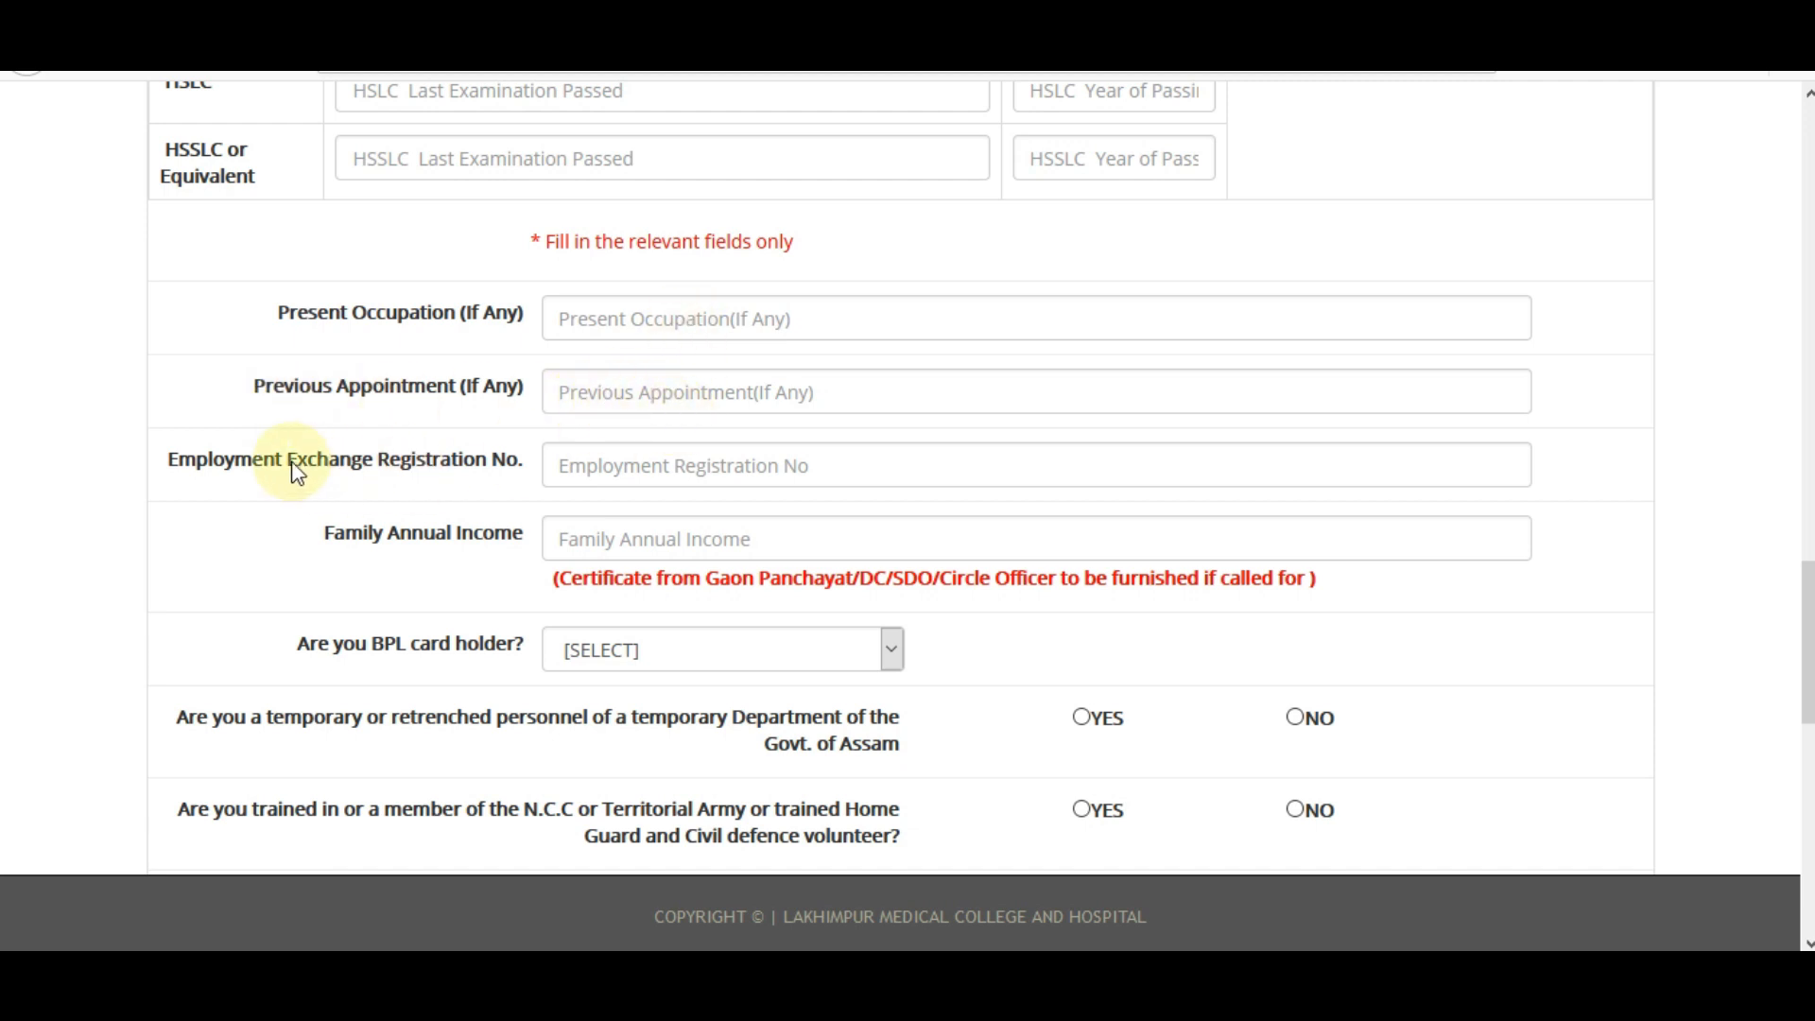
click(591, 469)
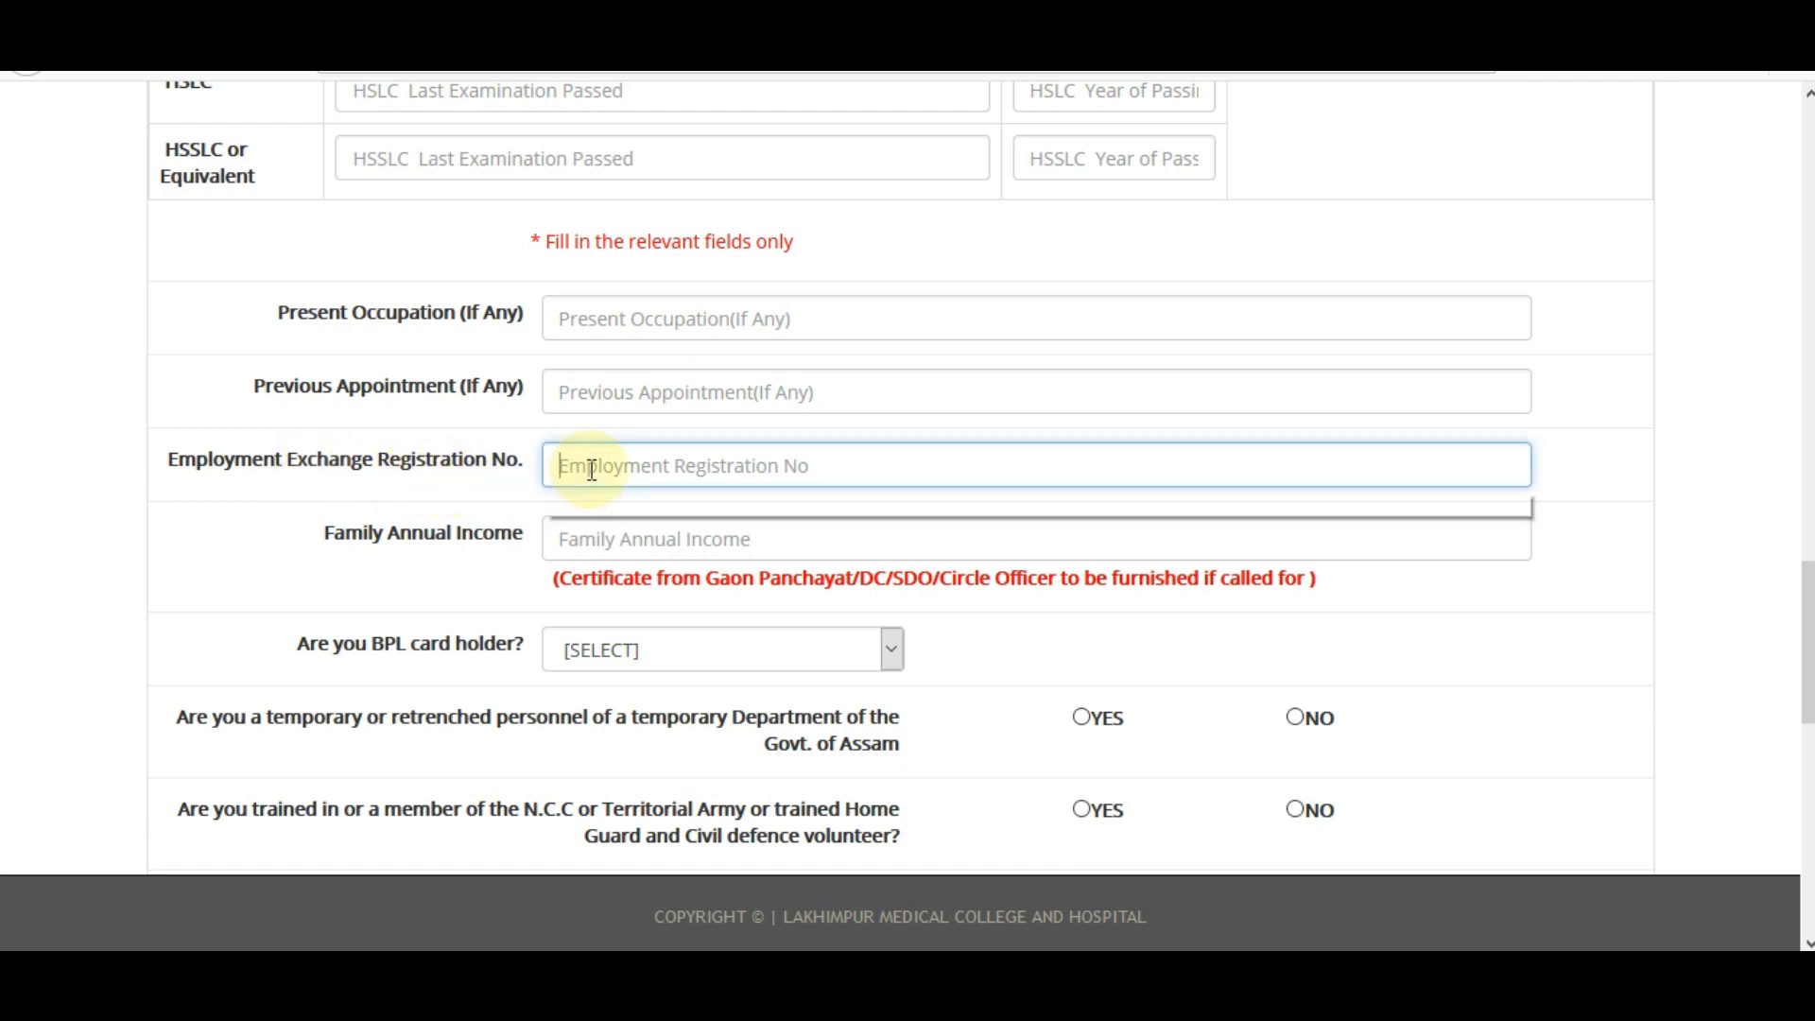
click(577, 502)
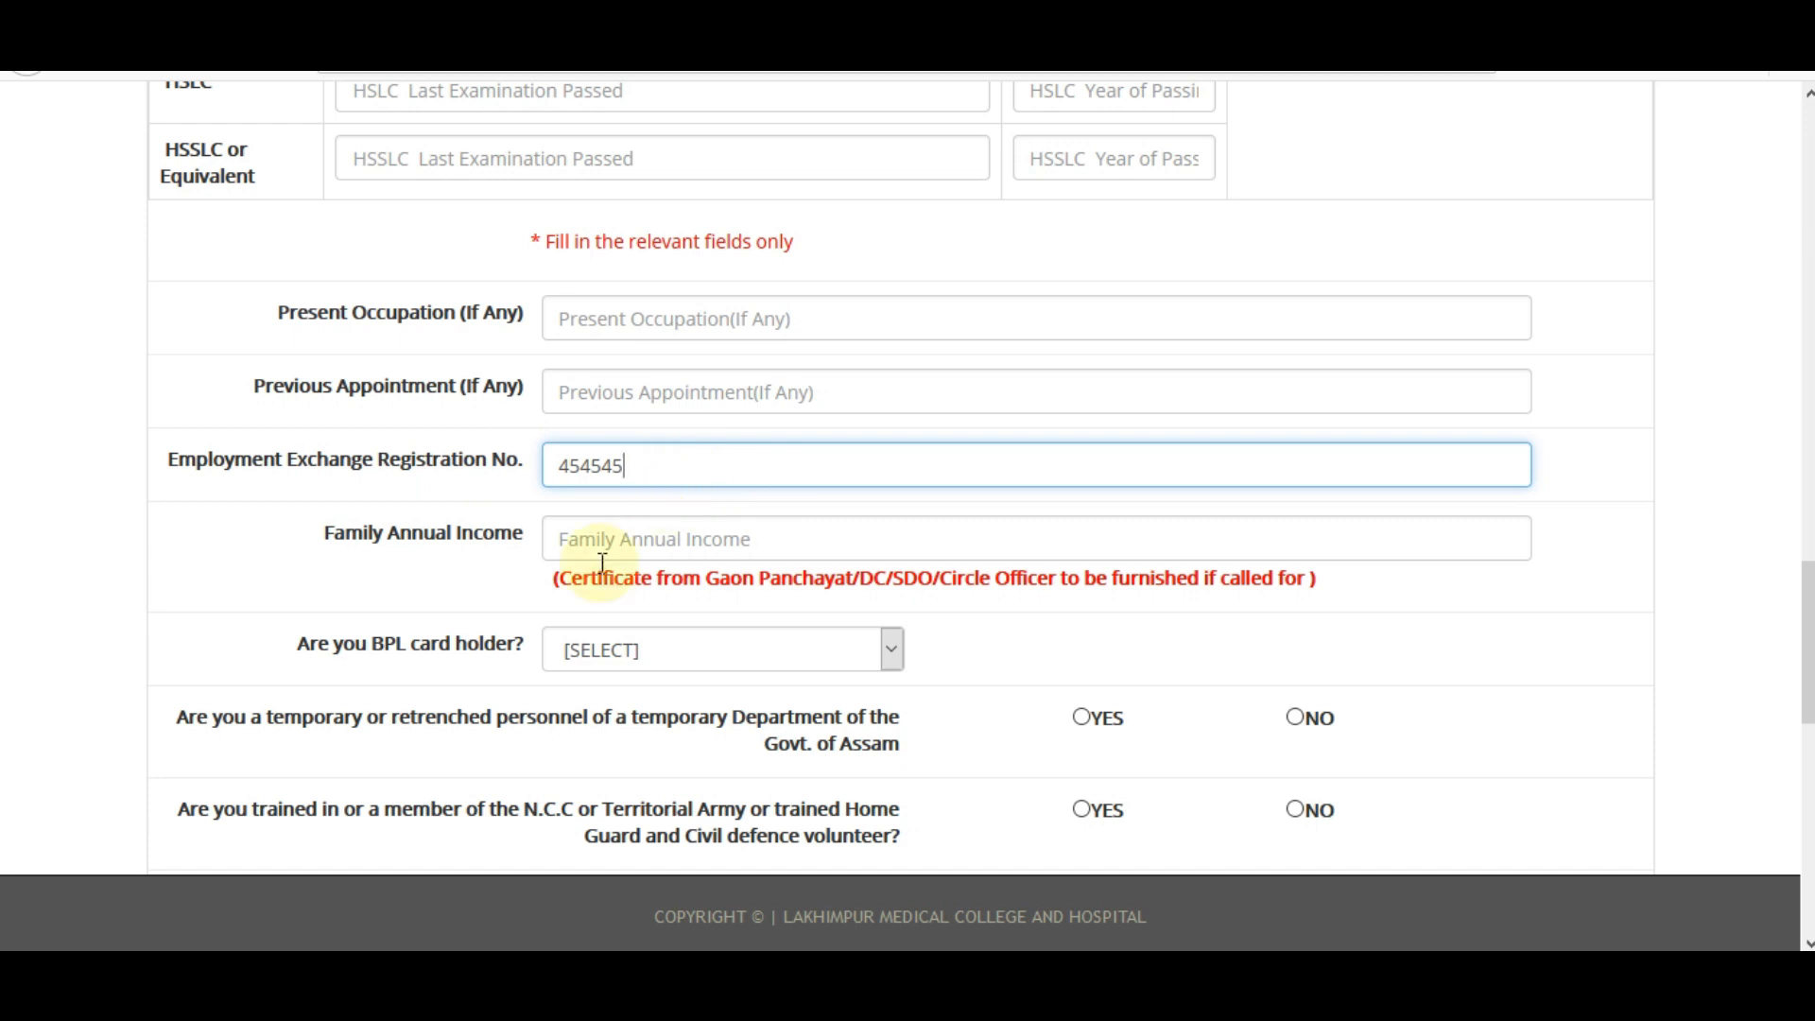
click(626, 544)
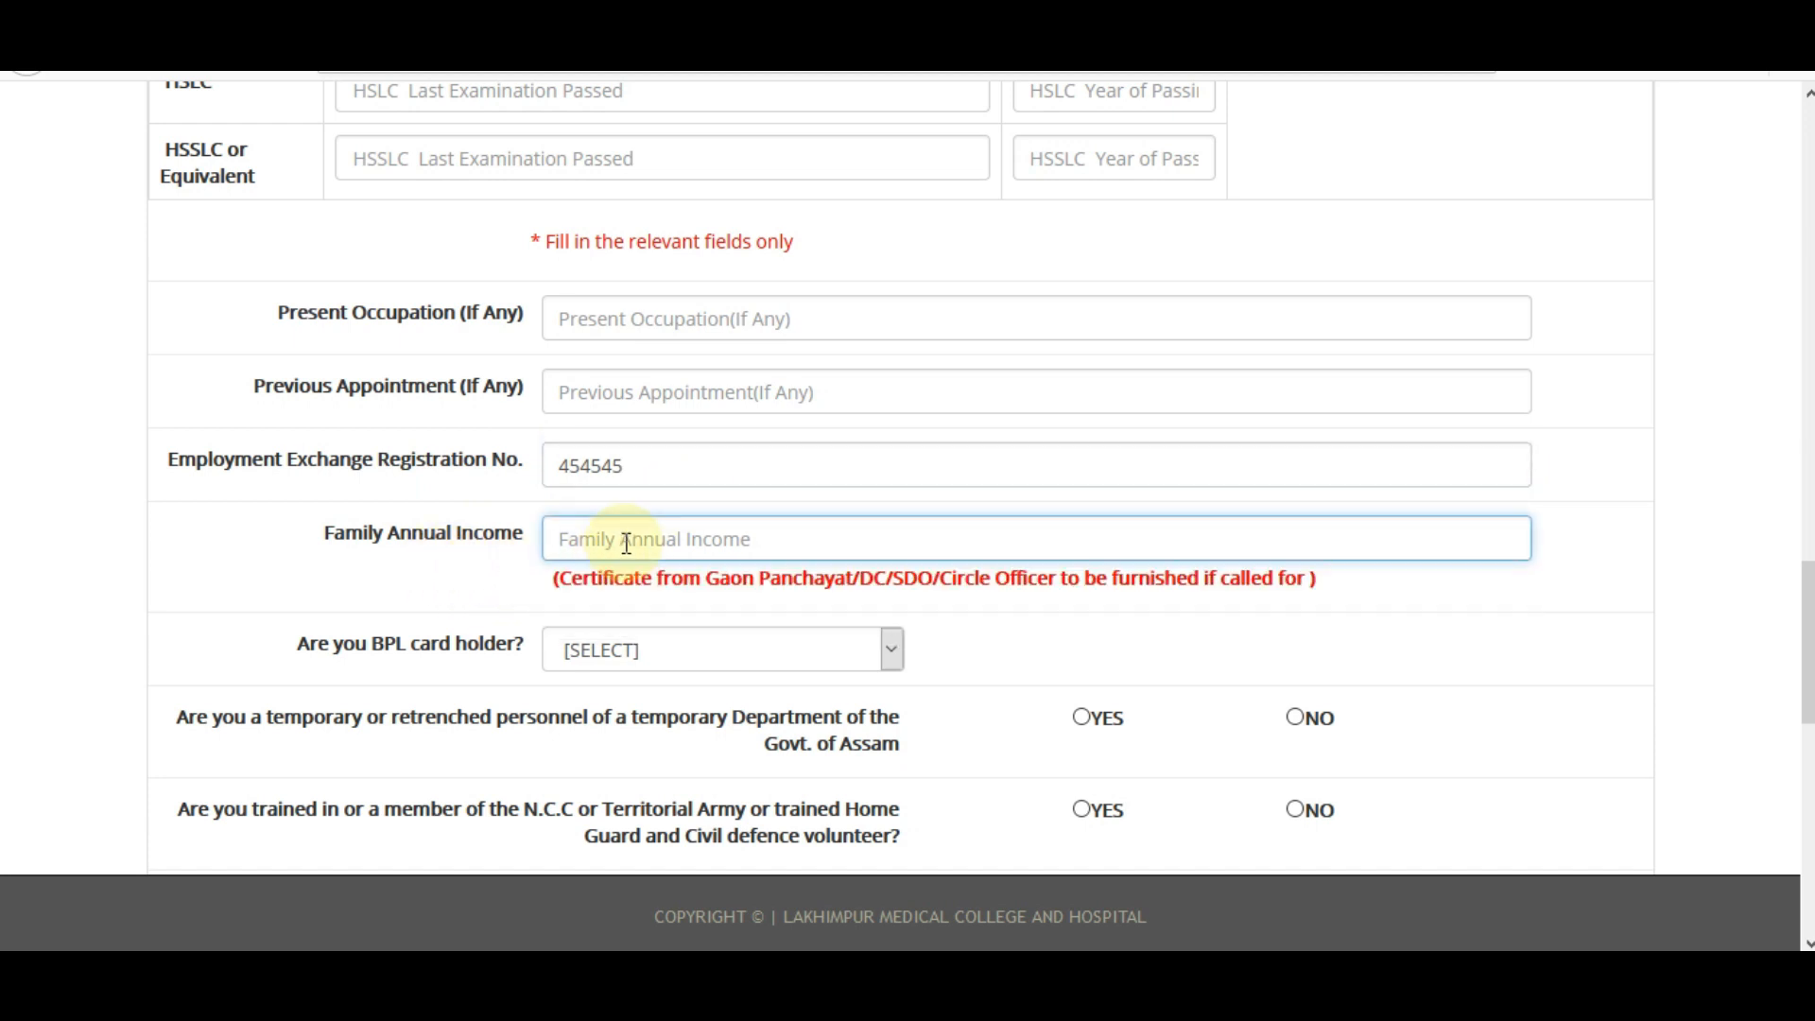
click(459, 584)
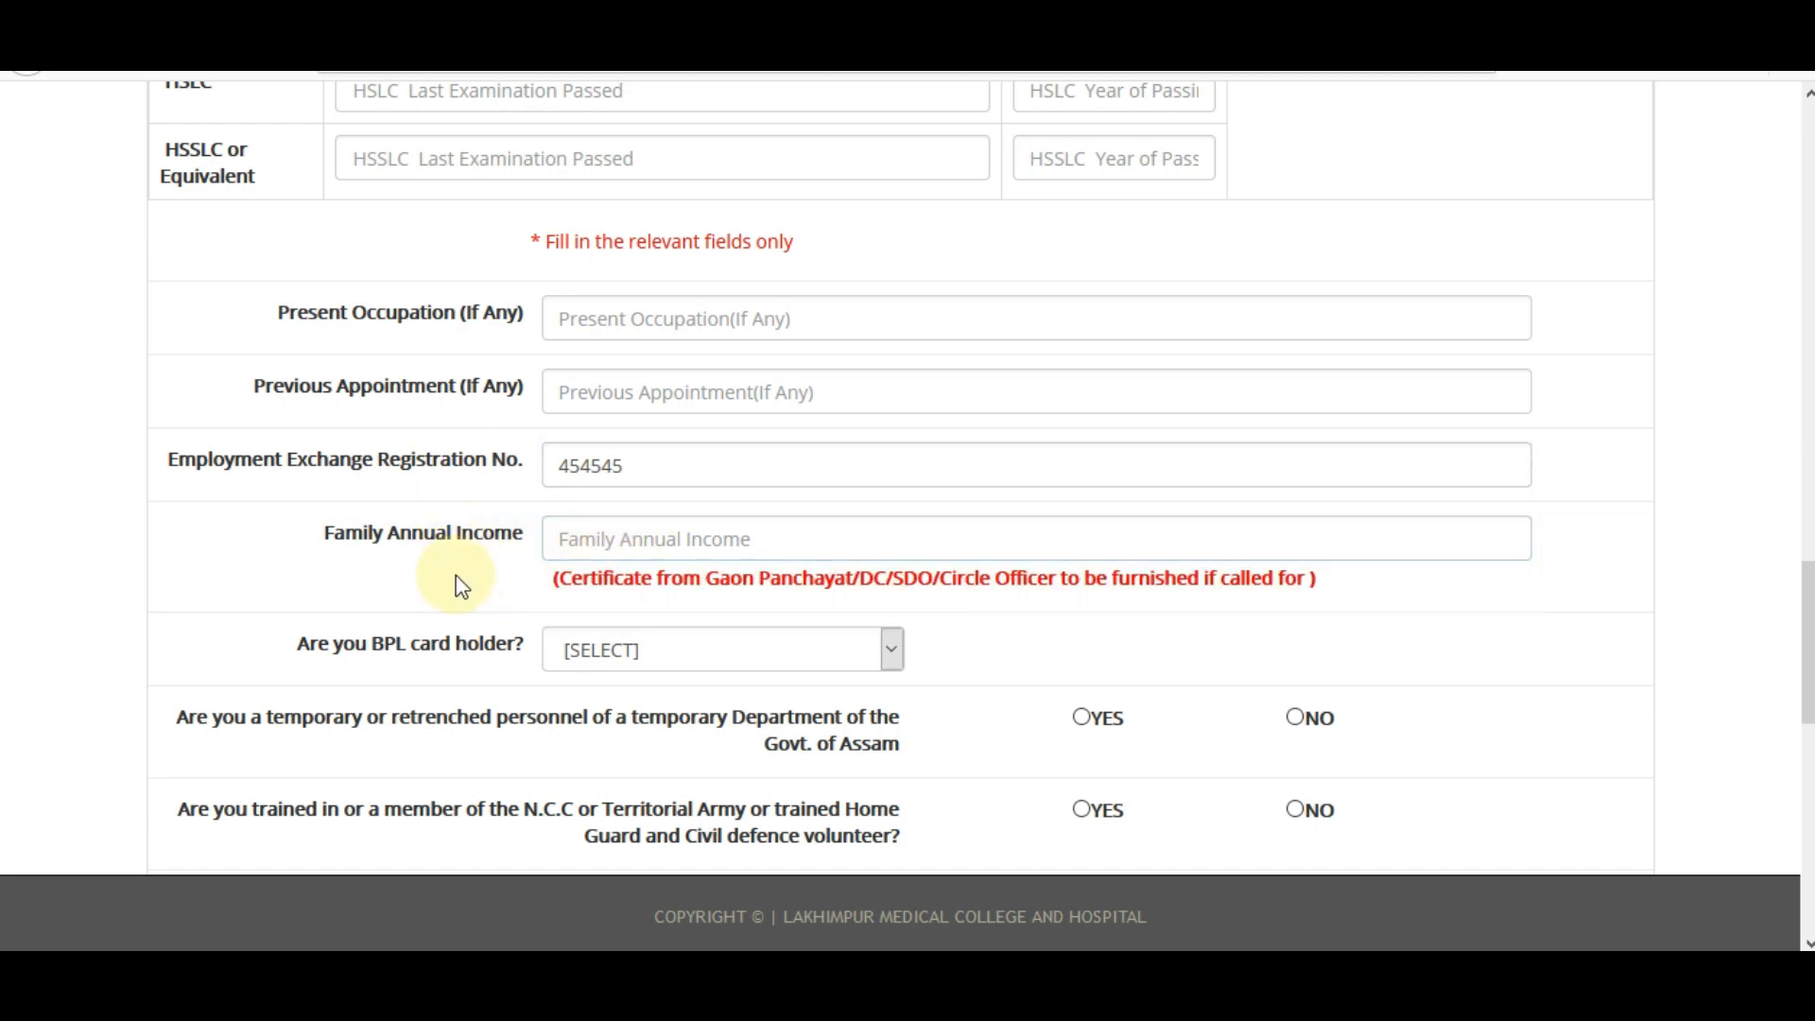
scroll(1805, 643, down, 3)
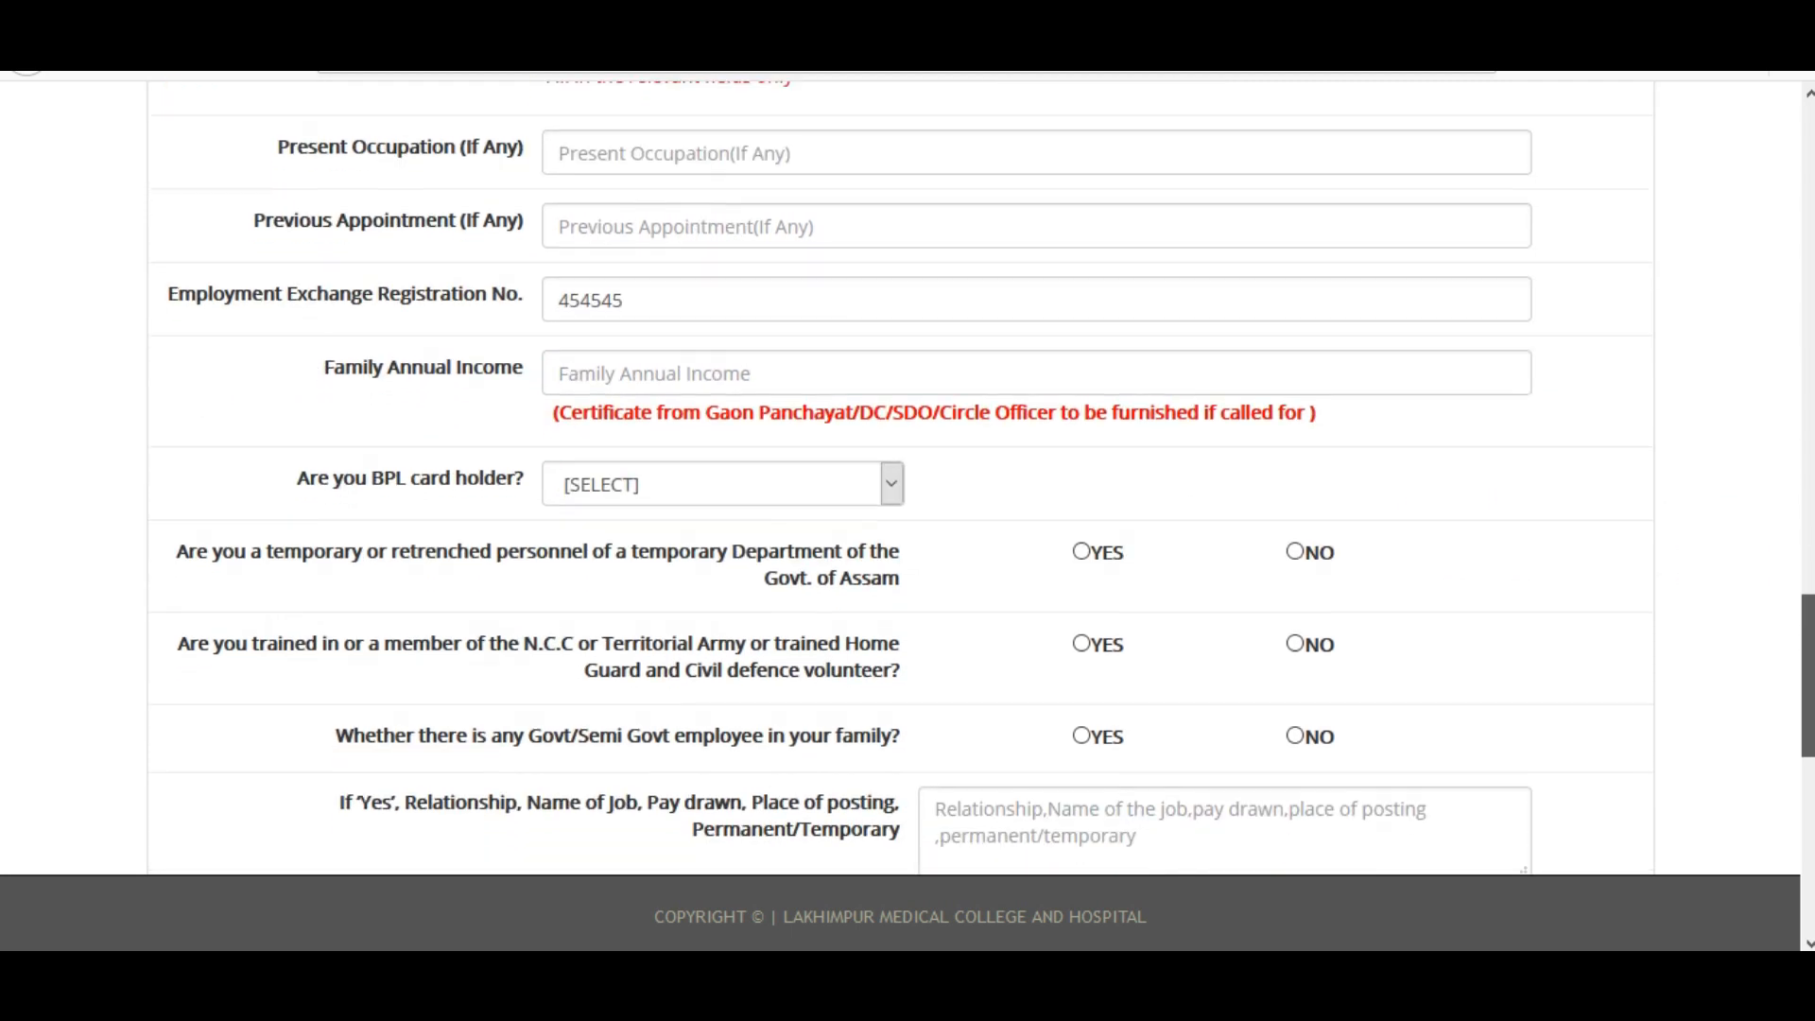
scroll(1806, 662, down, 1)
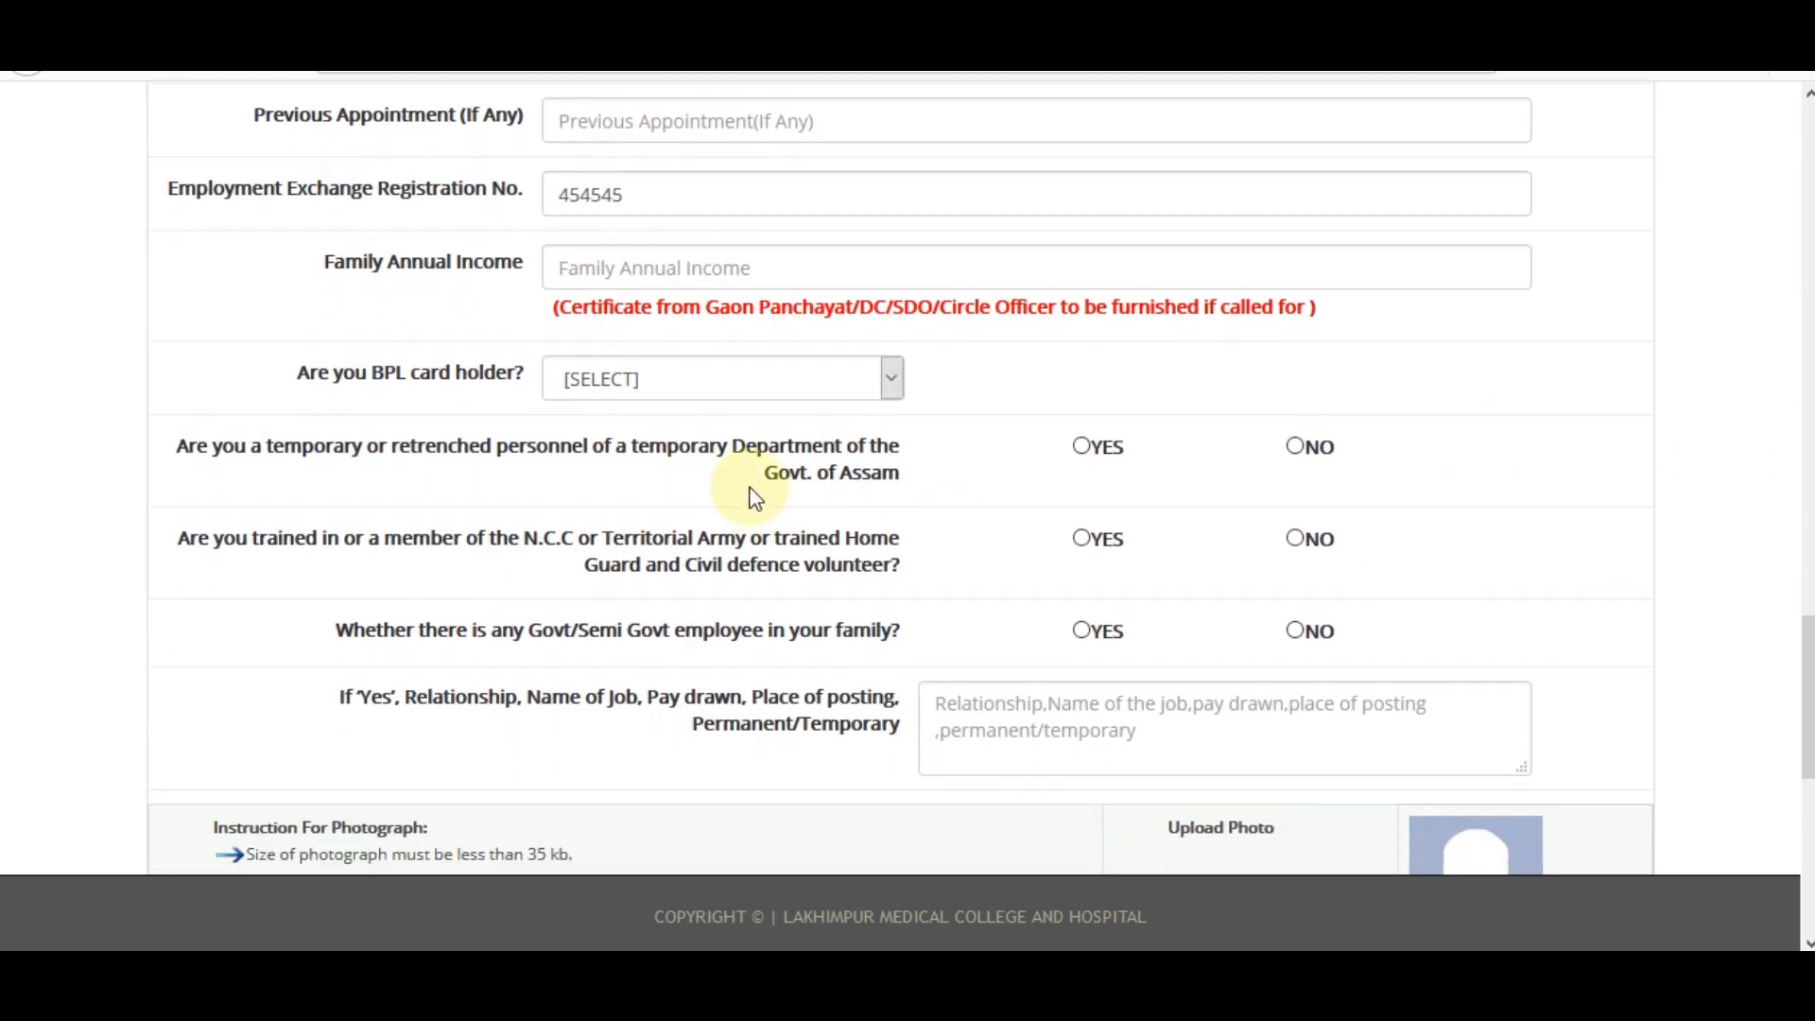
Set BPL card holder to NO and answer NO for temporary personnel and Govt employee in family.
click(707, 380)
click(624, 445)
click(619, 387)
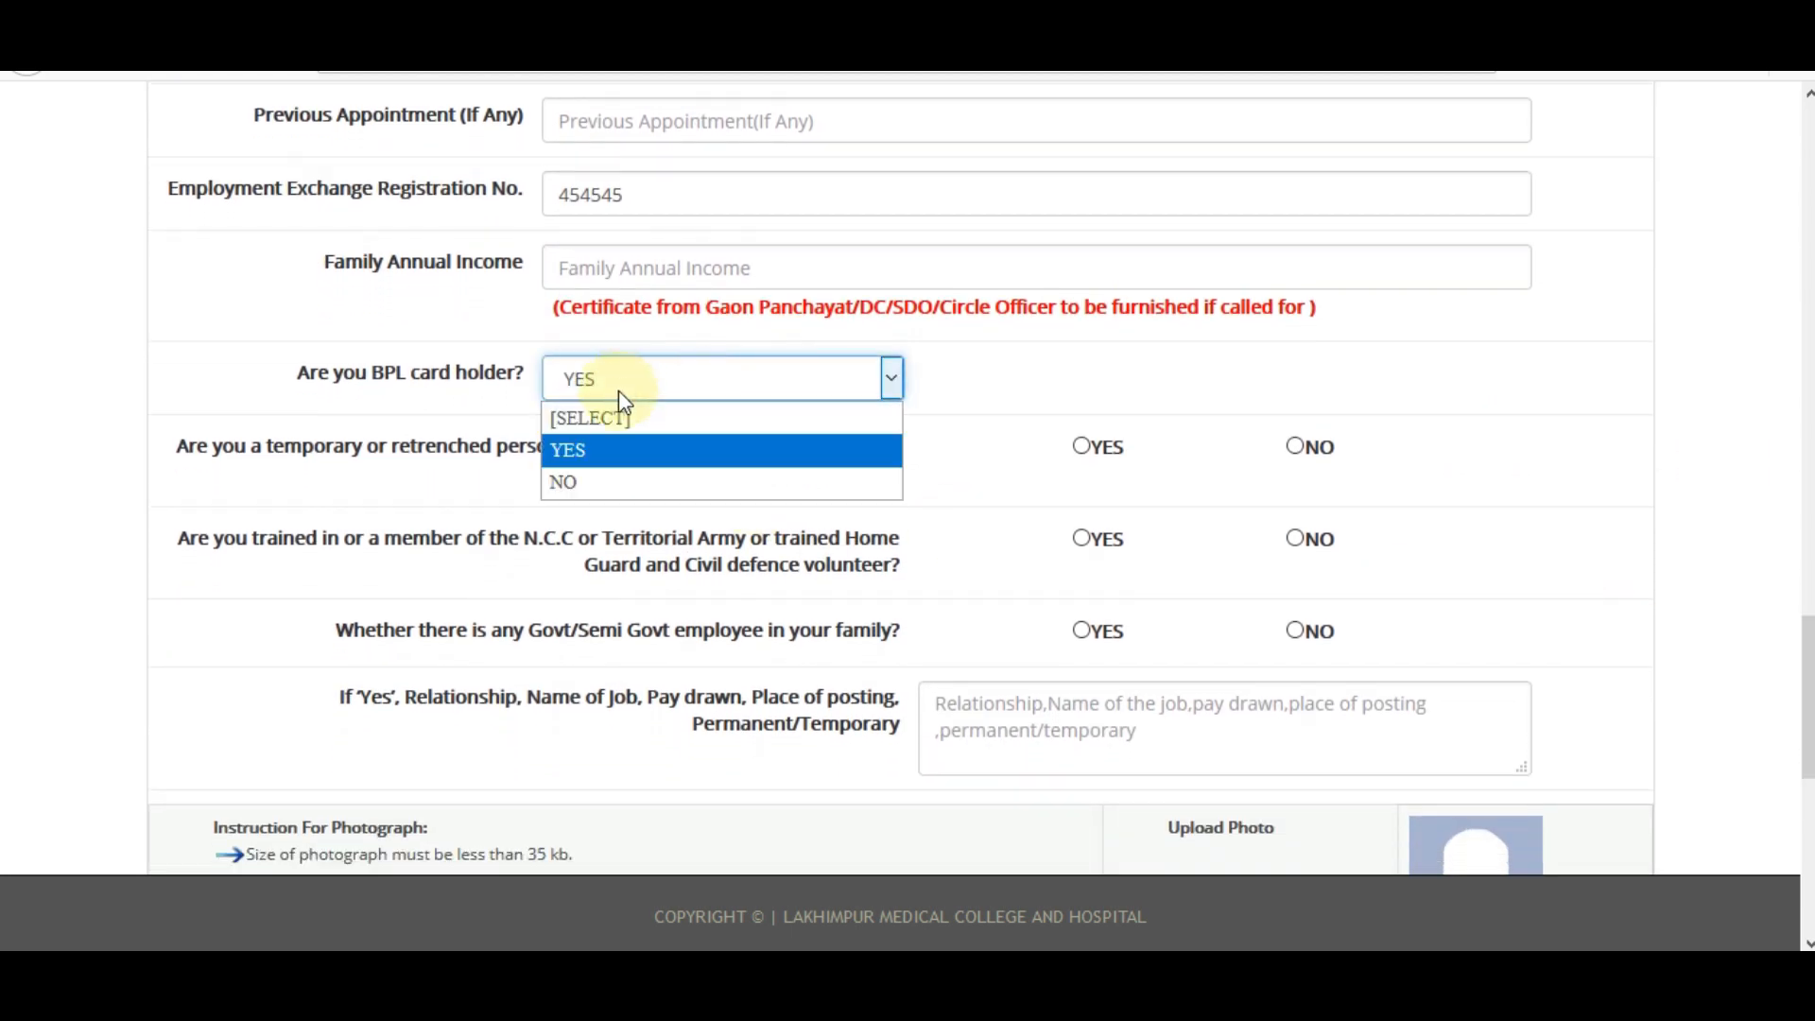
click(614, 480)
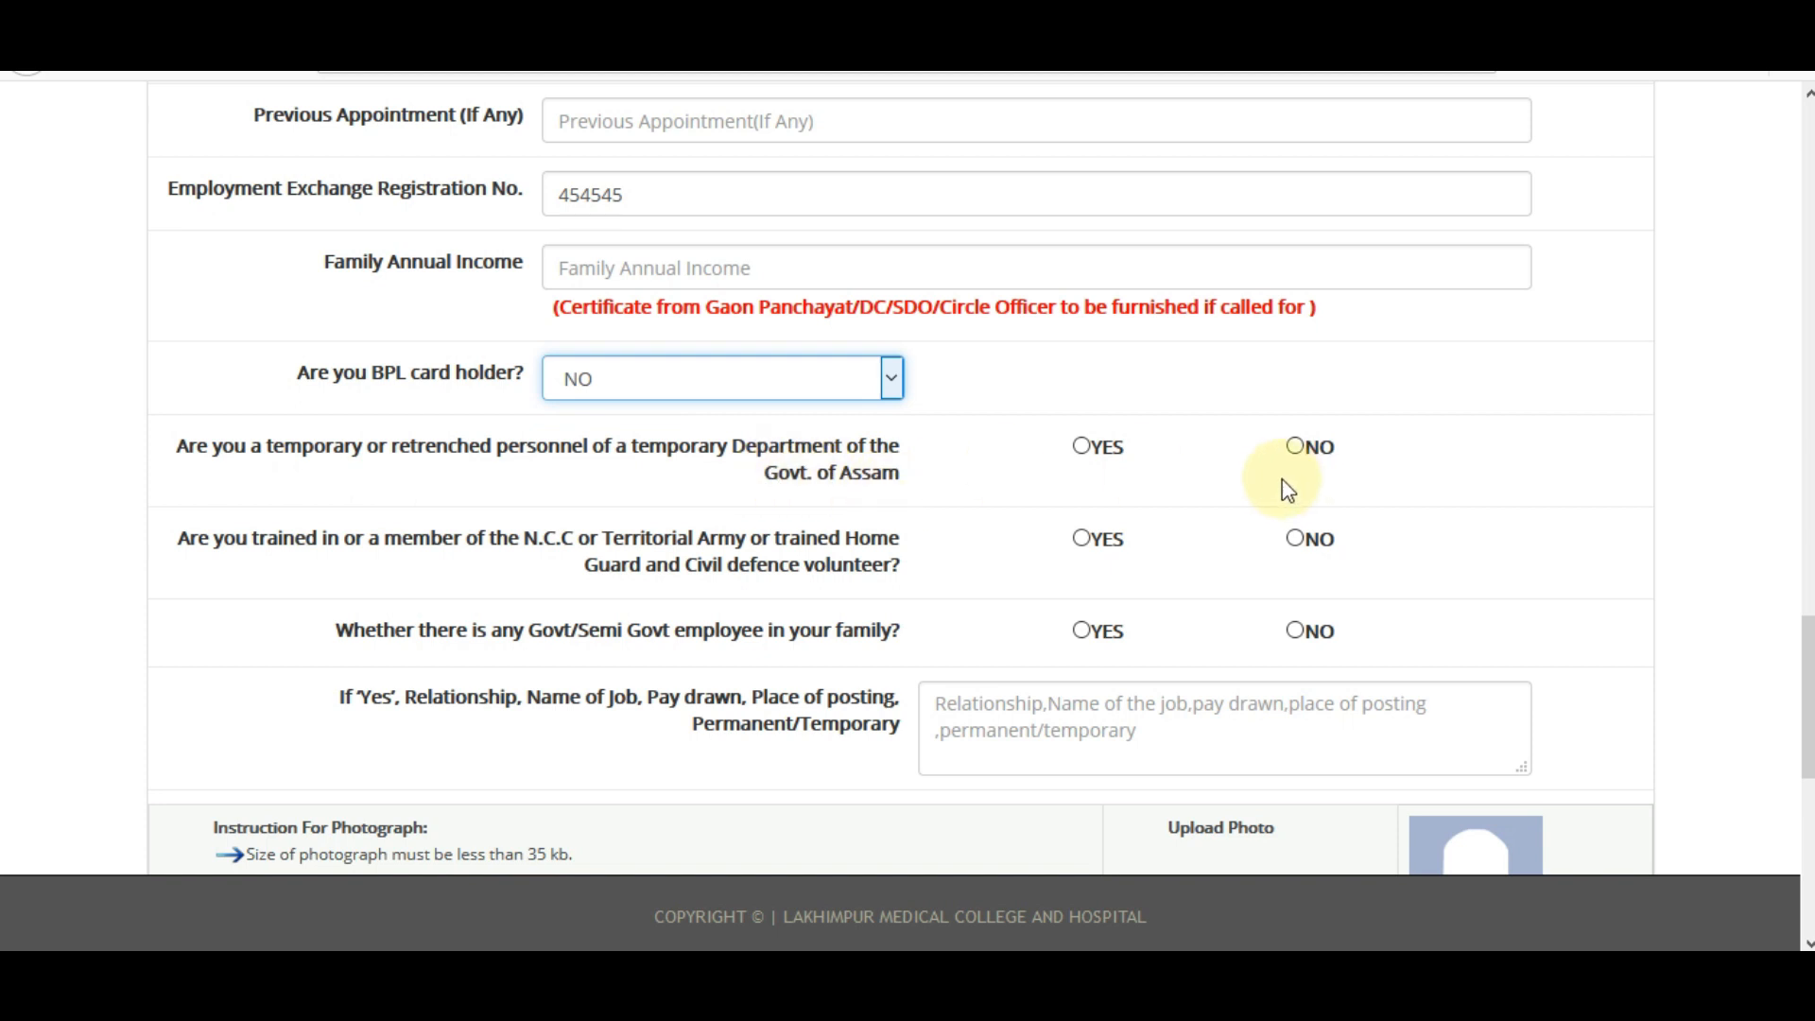
click(1295, 446)
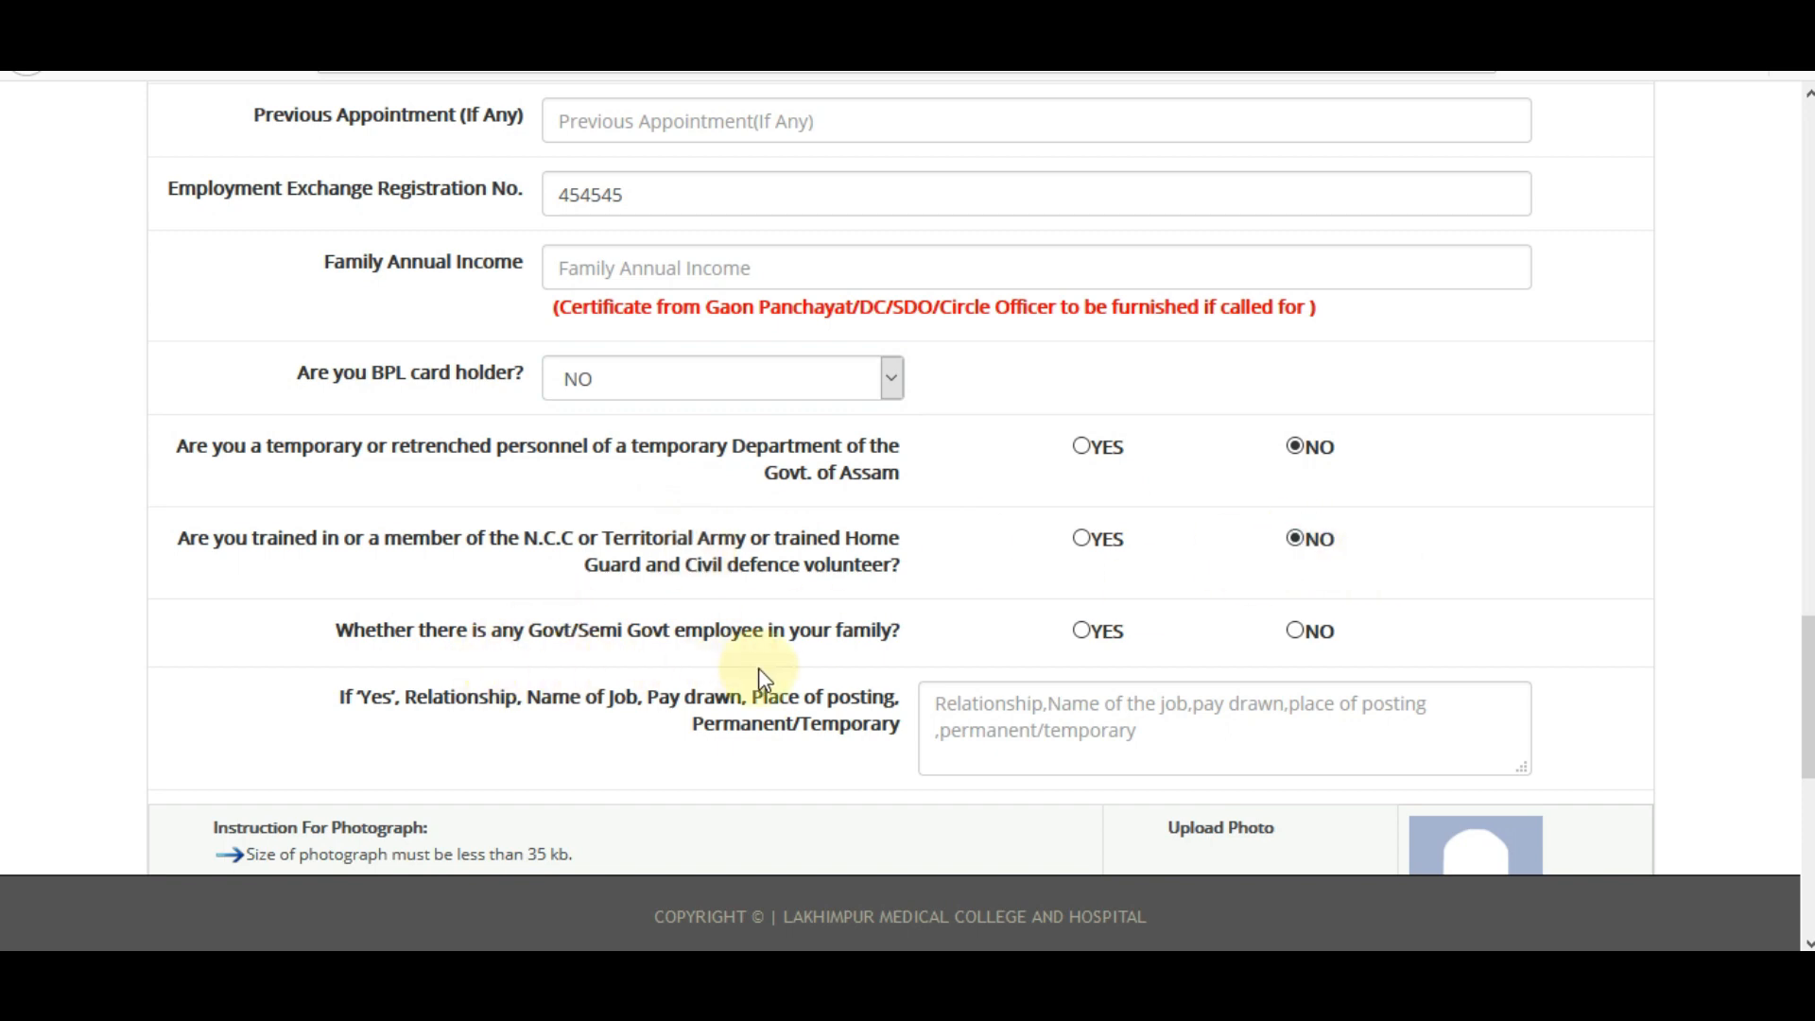
click(1295, 631)
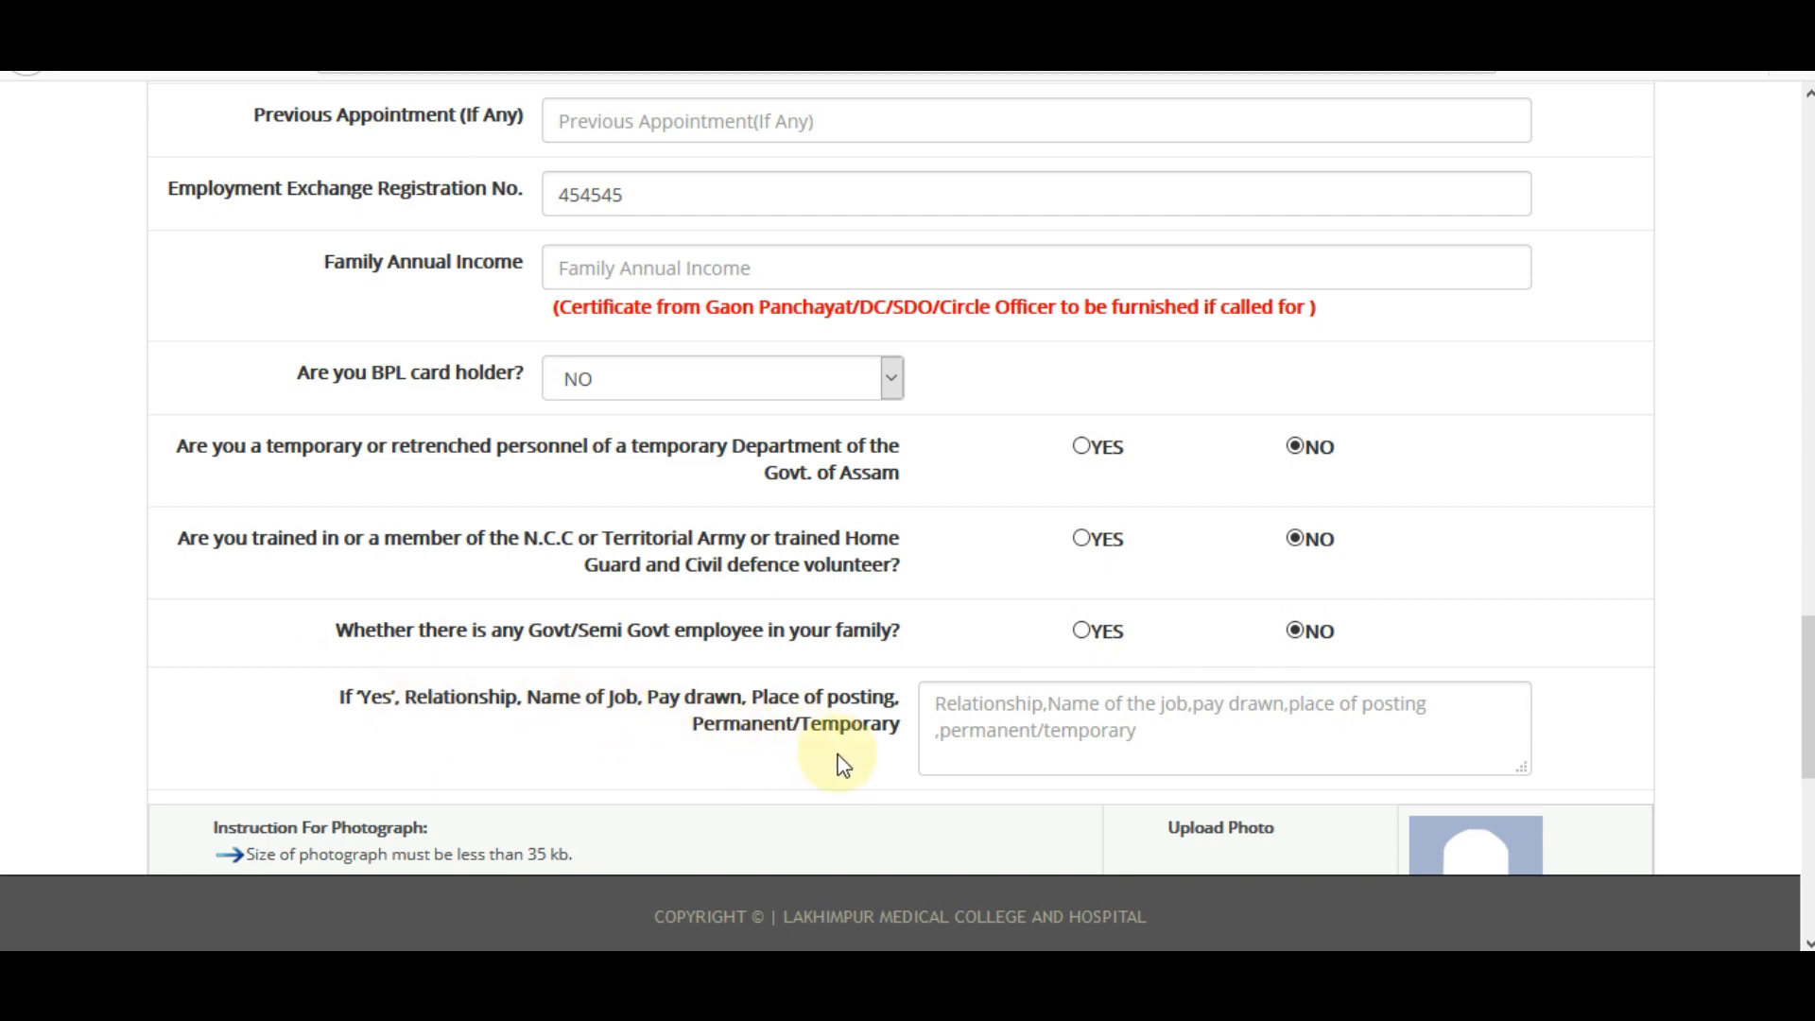
scroll(1431, 729, down, 2)
scroll(1430, 728, down, 2)
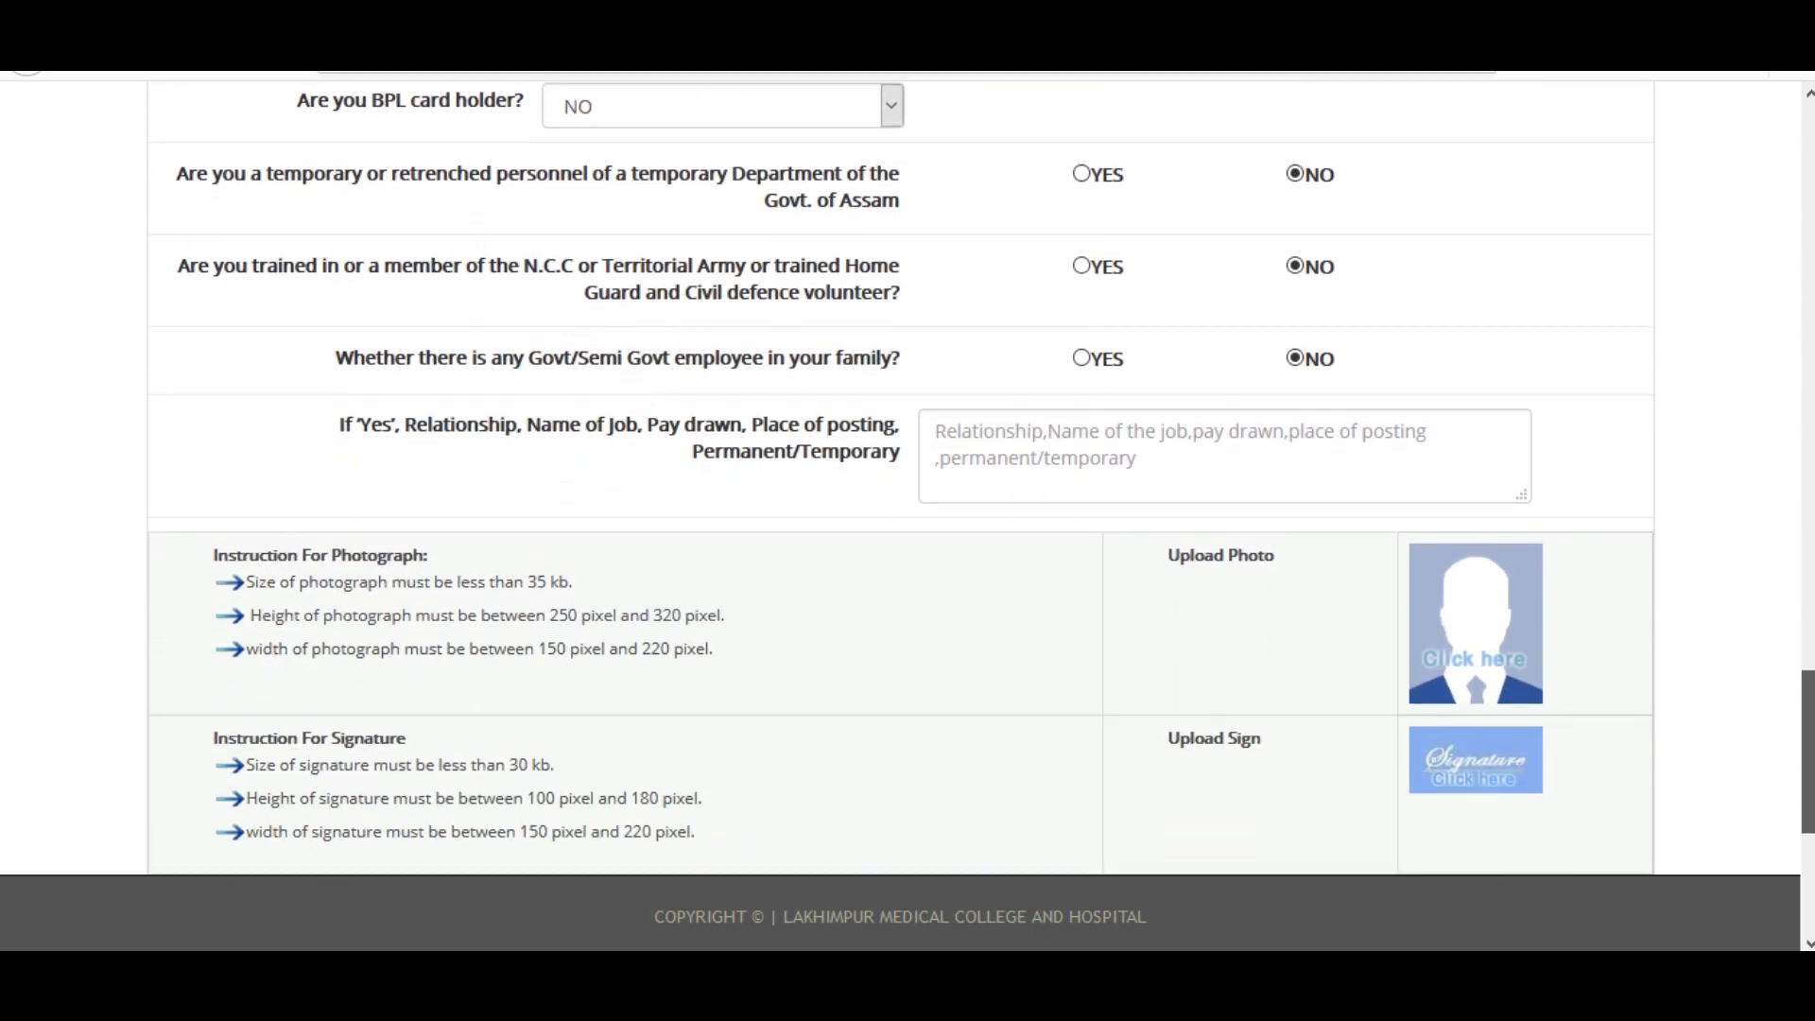
scroll(1430, 662, down, 3)
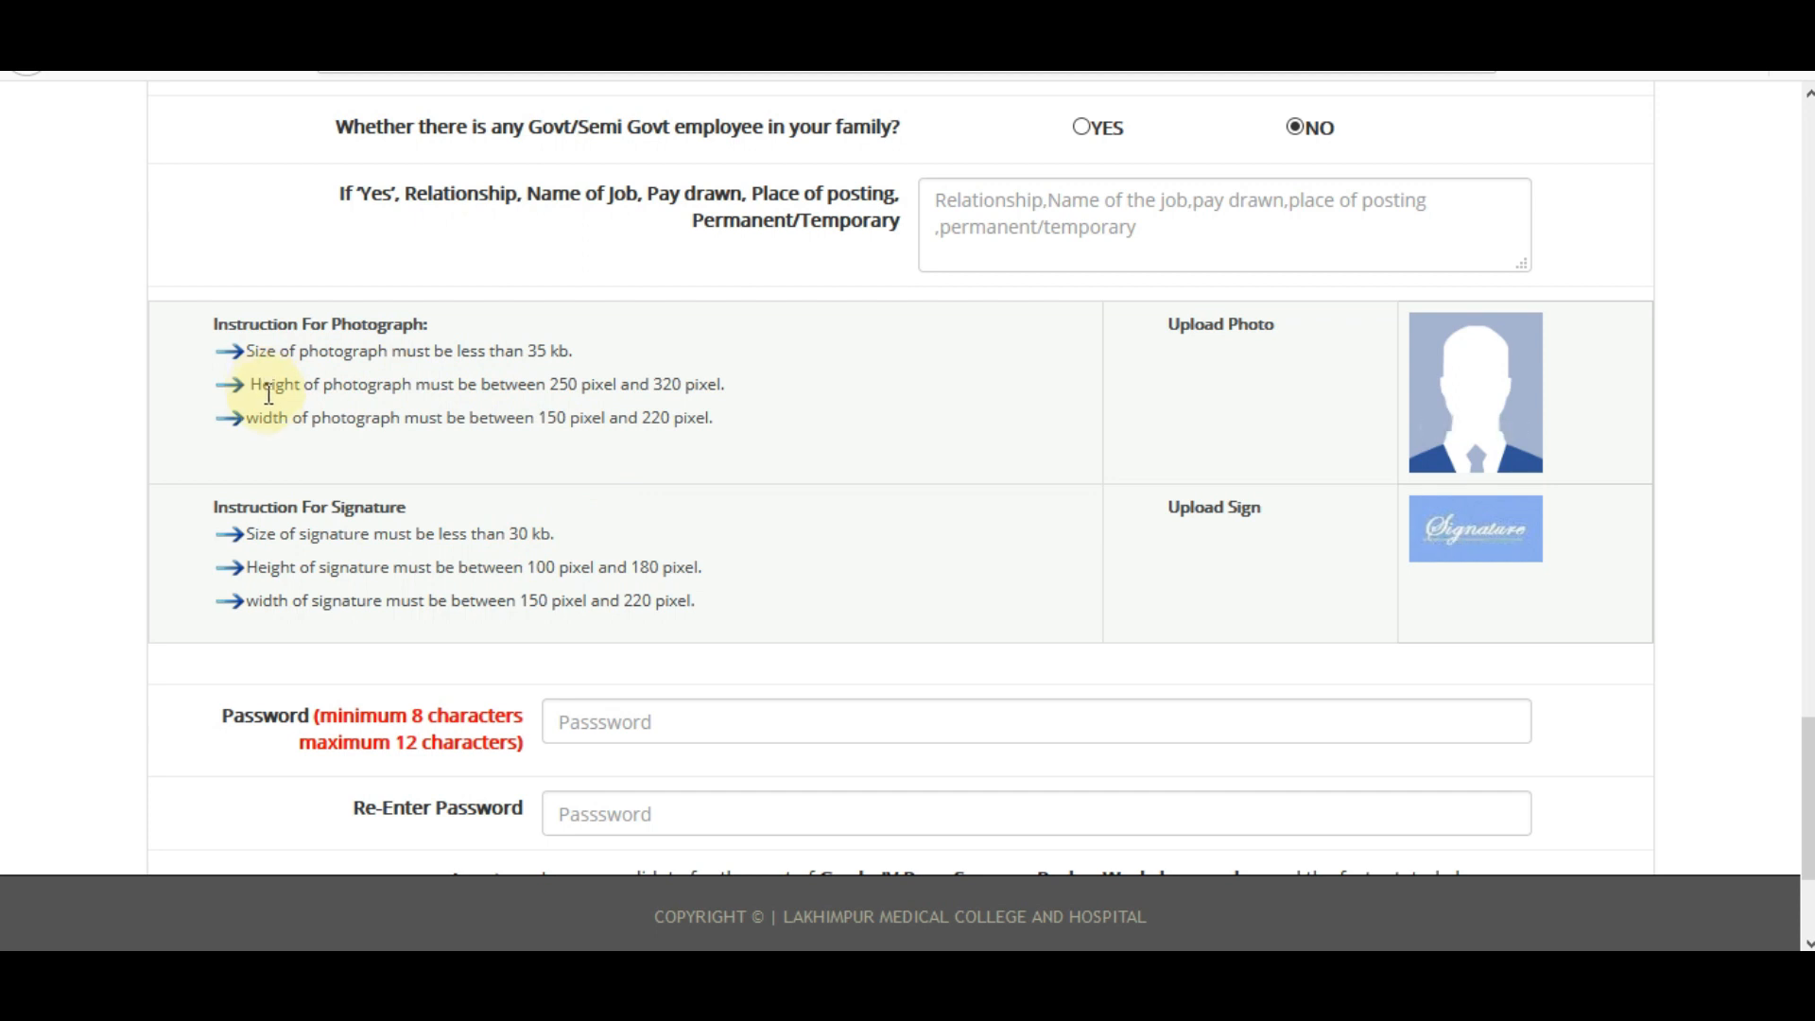
drag(267, 386, 276, 413)
click(376, 450)
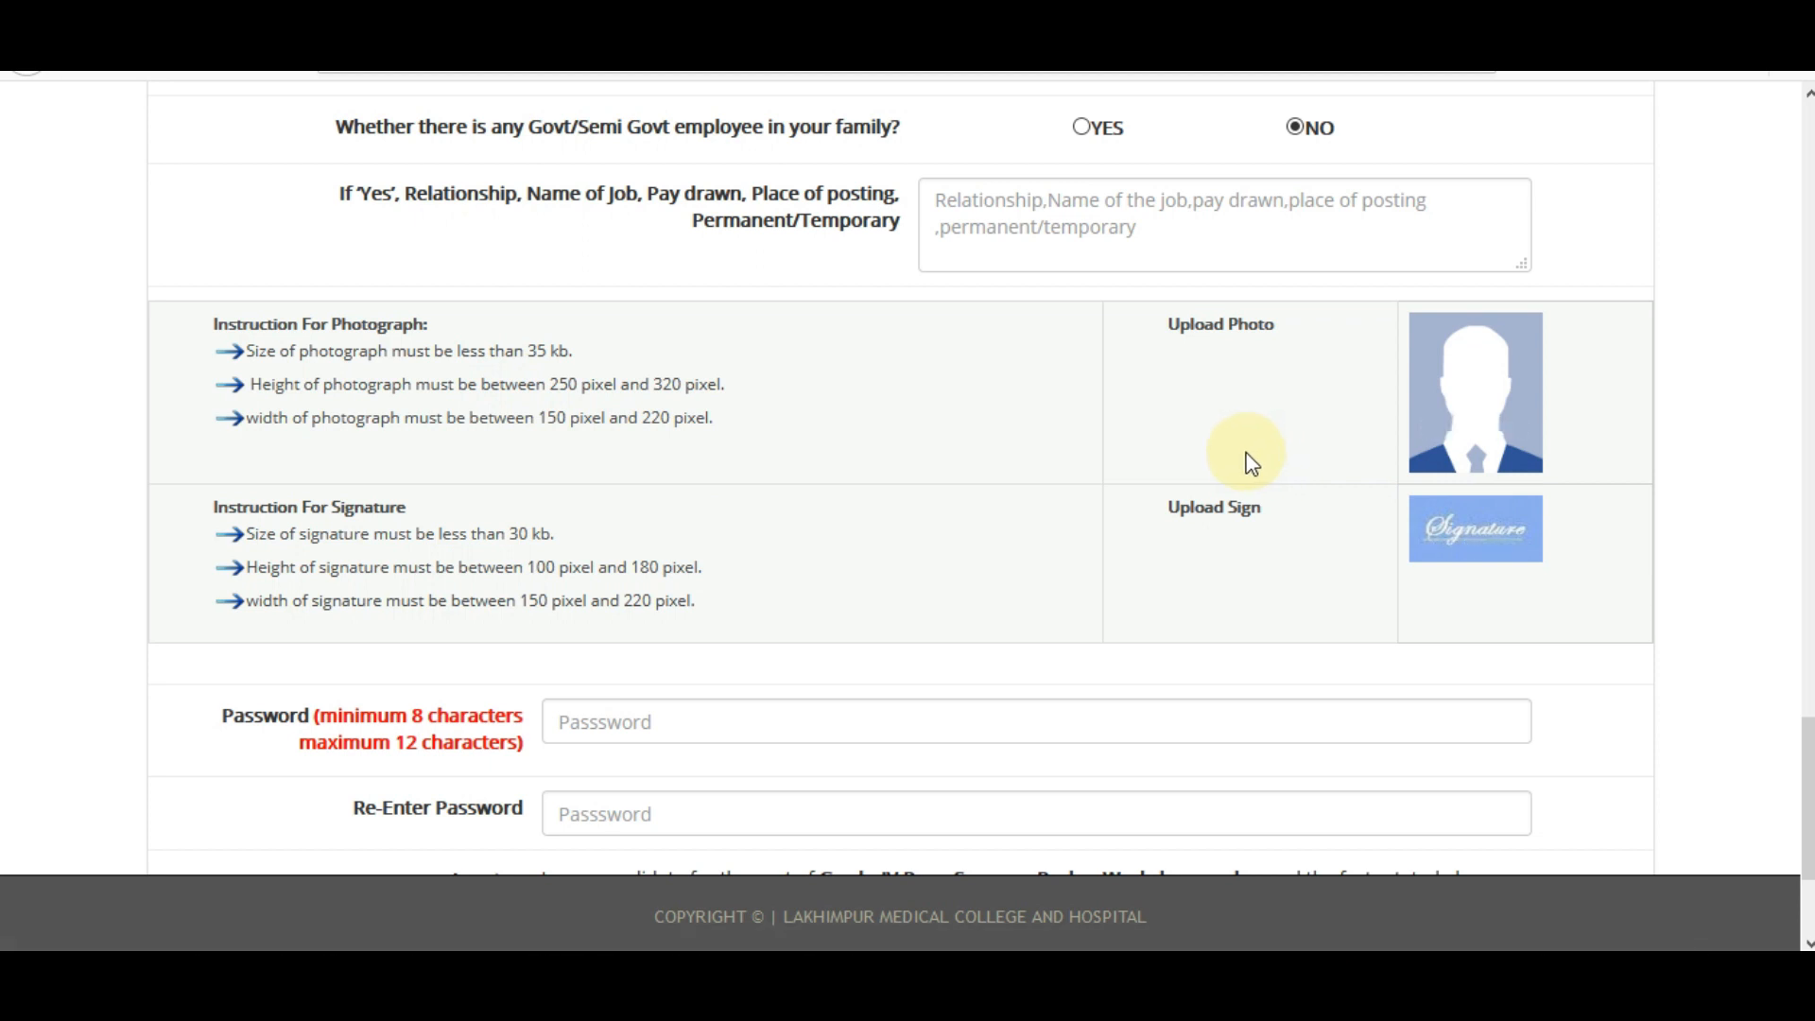
scroll(1251, 462, down, 1)
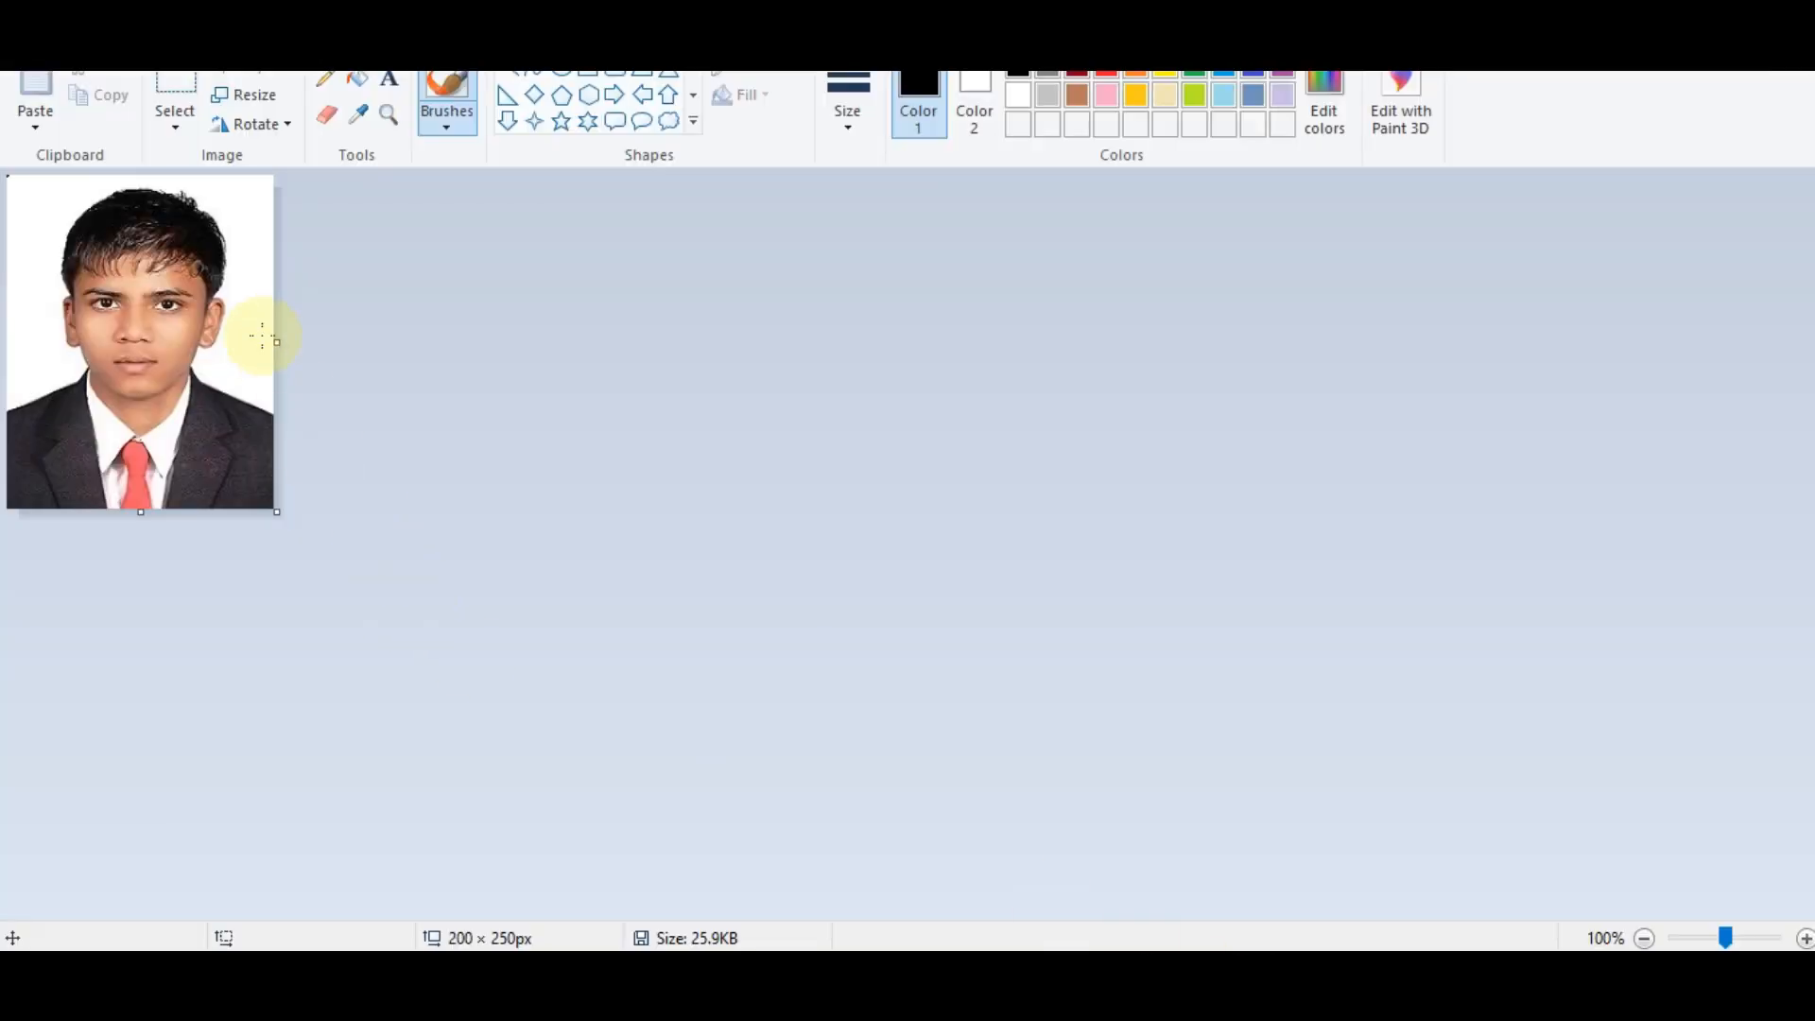
Resize the photo to 200 × 250 pixels with aspect ratio unlocked.
click(246, 96)
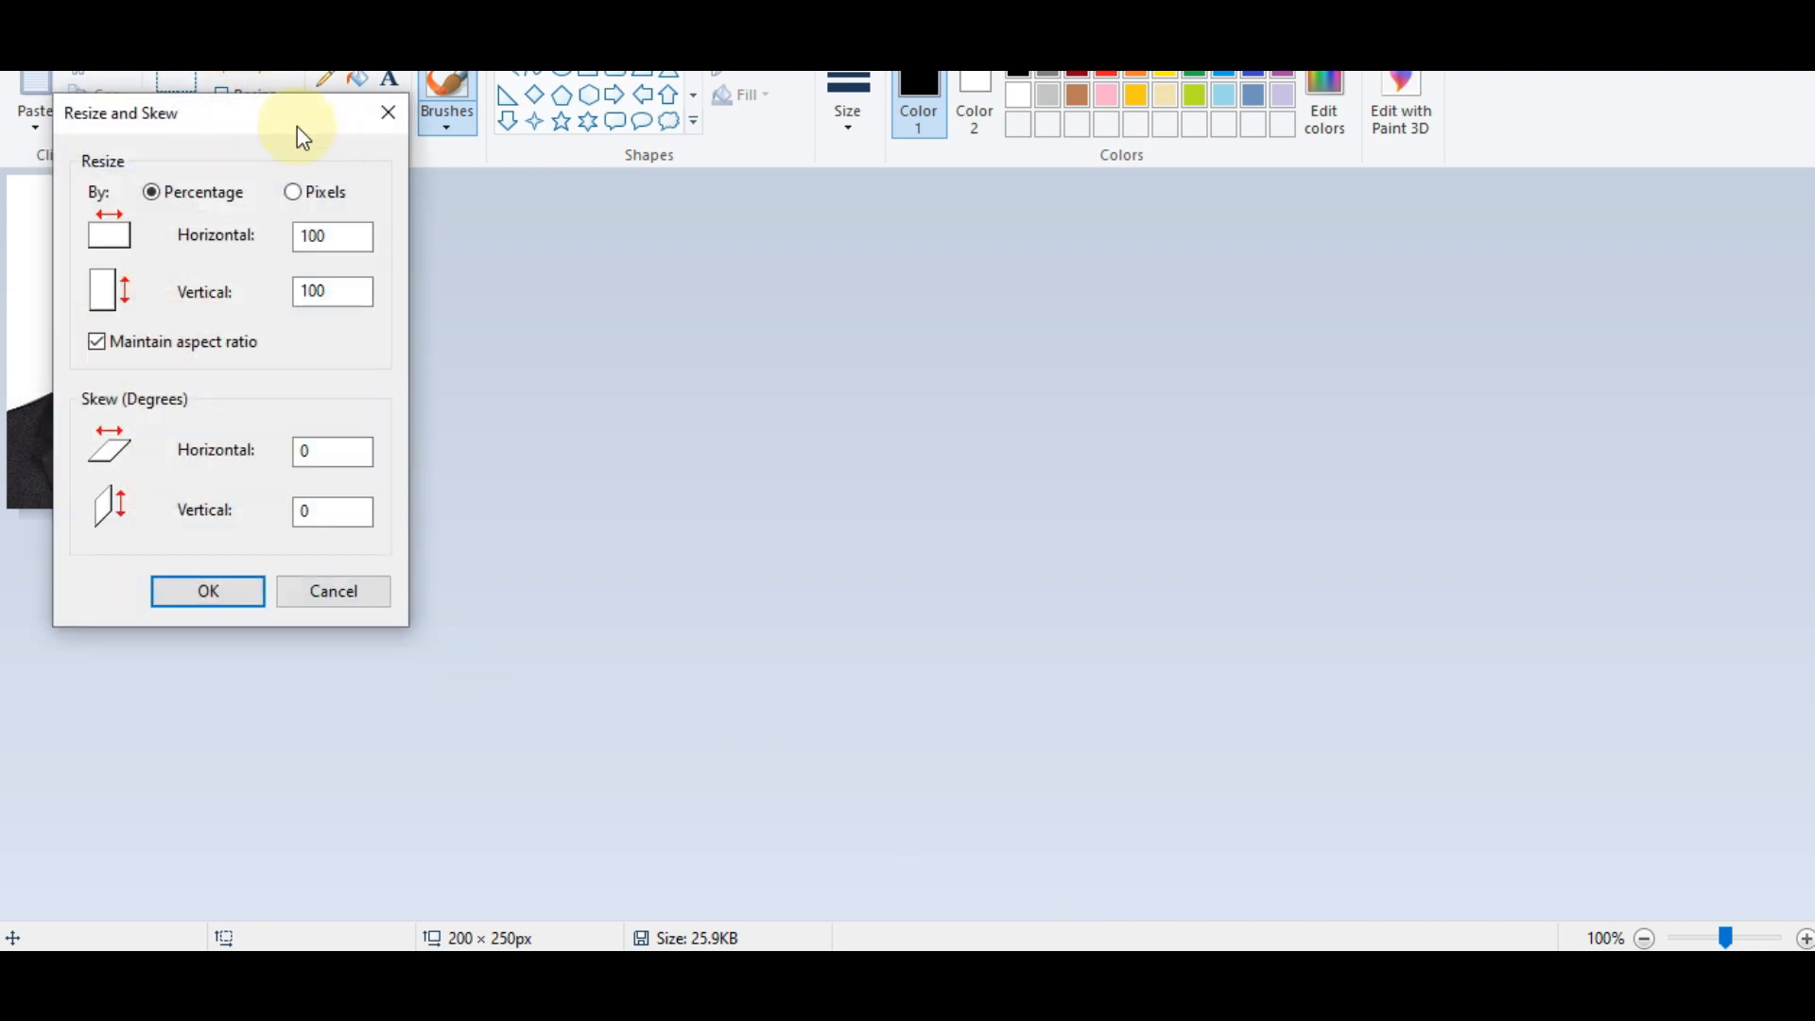
drag(297, 123, 966, 280)
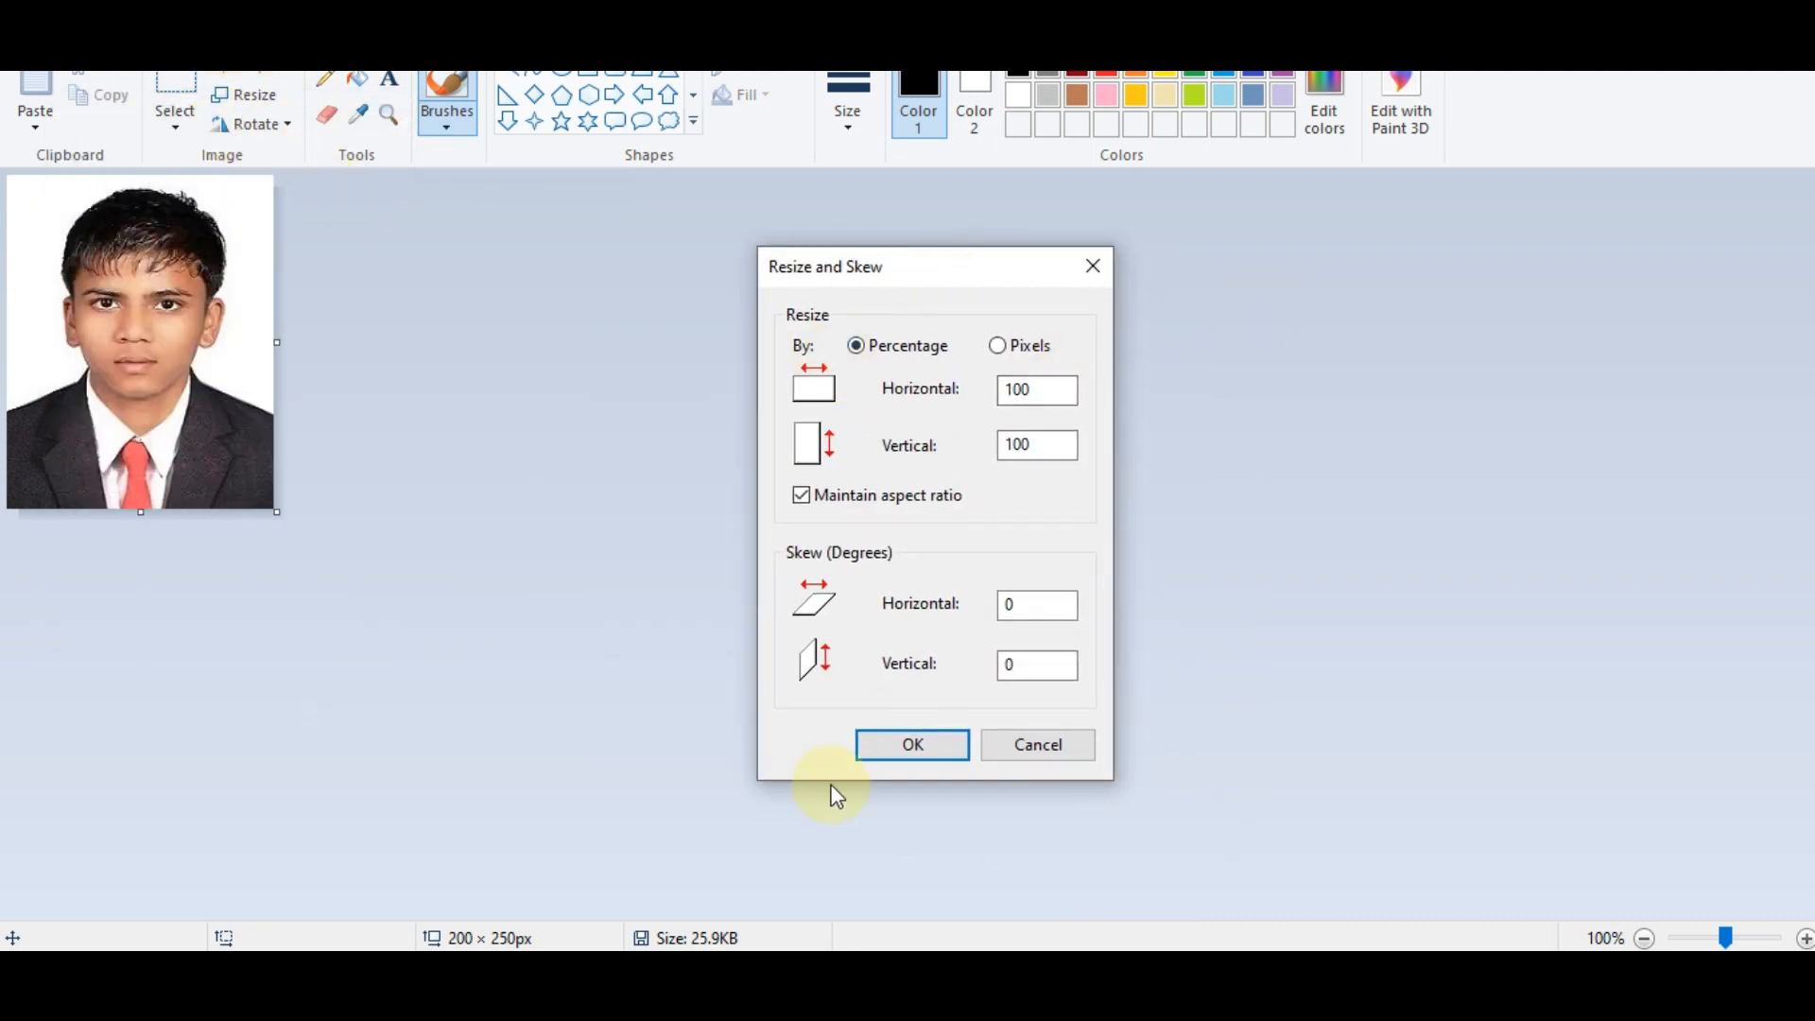
click(1002, 347)
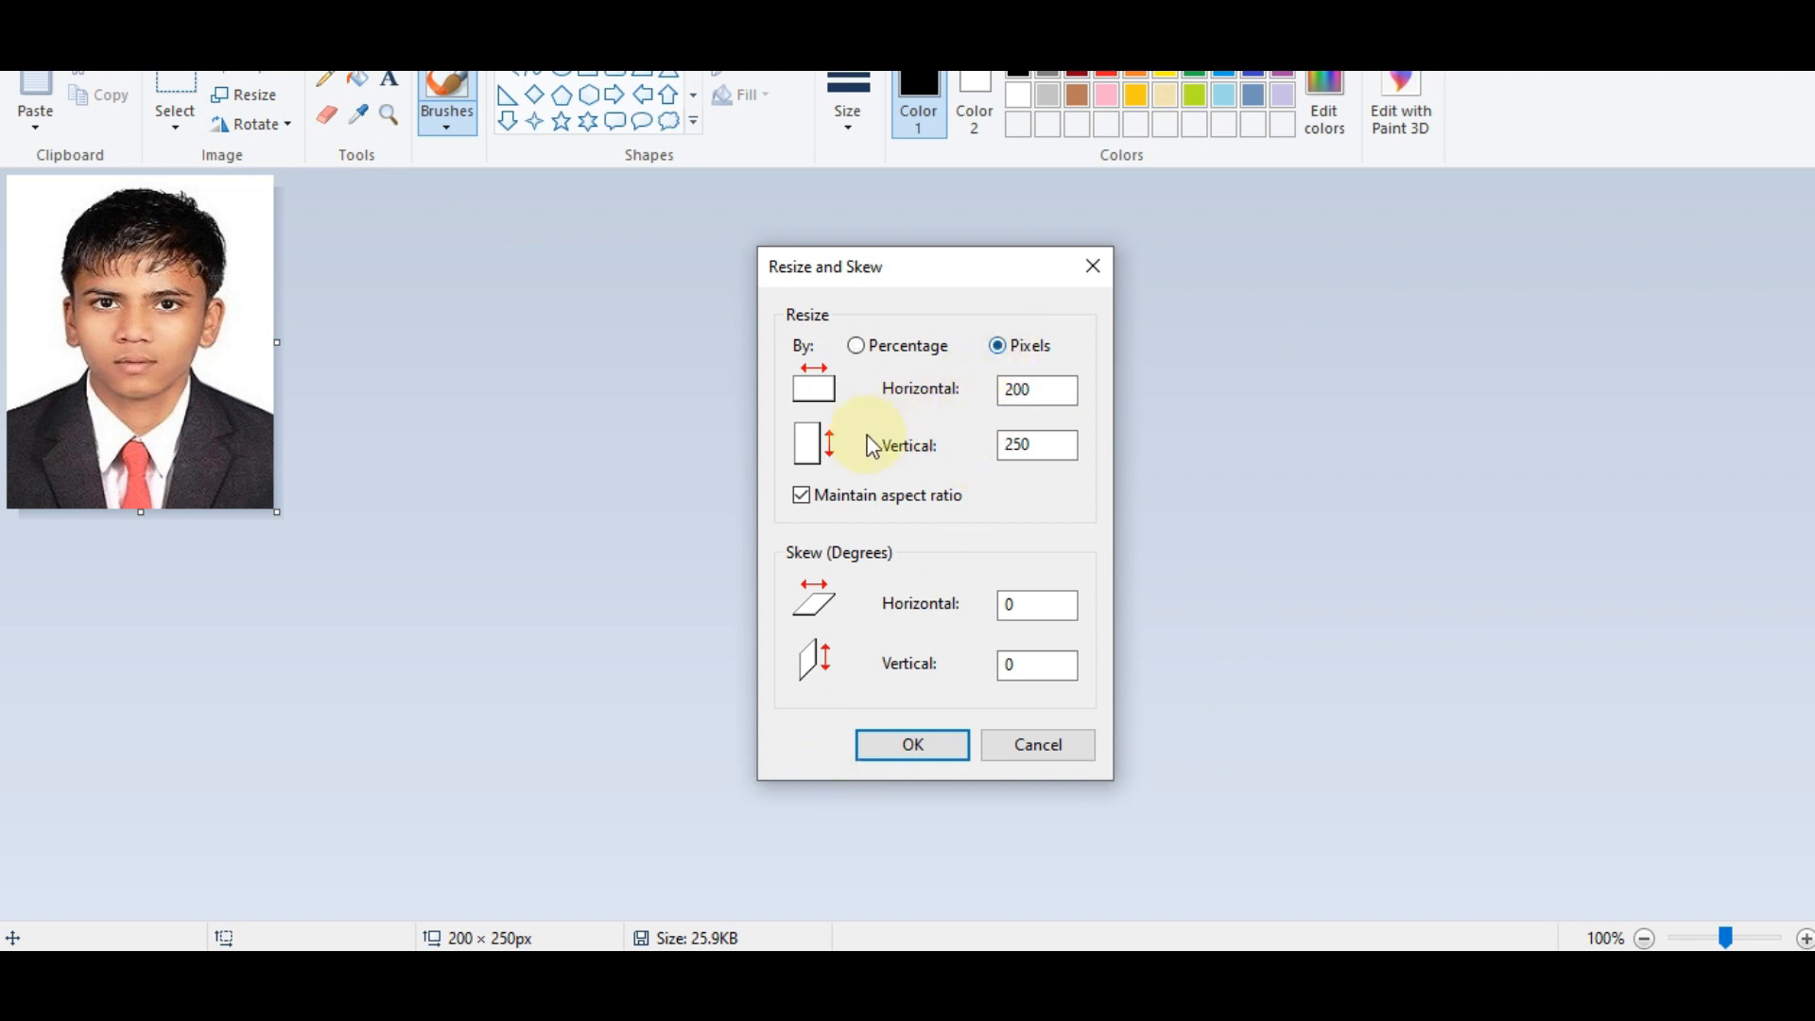
click(800, 495)
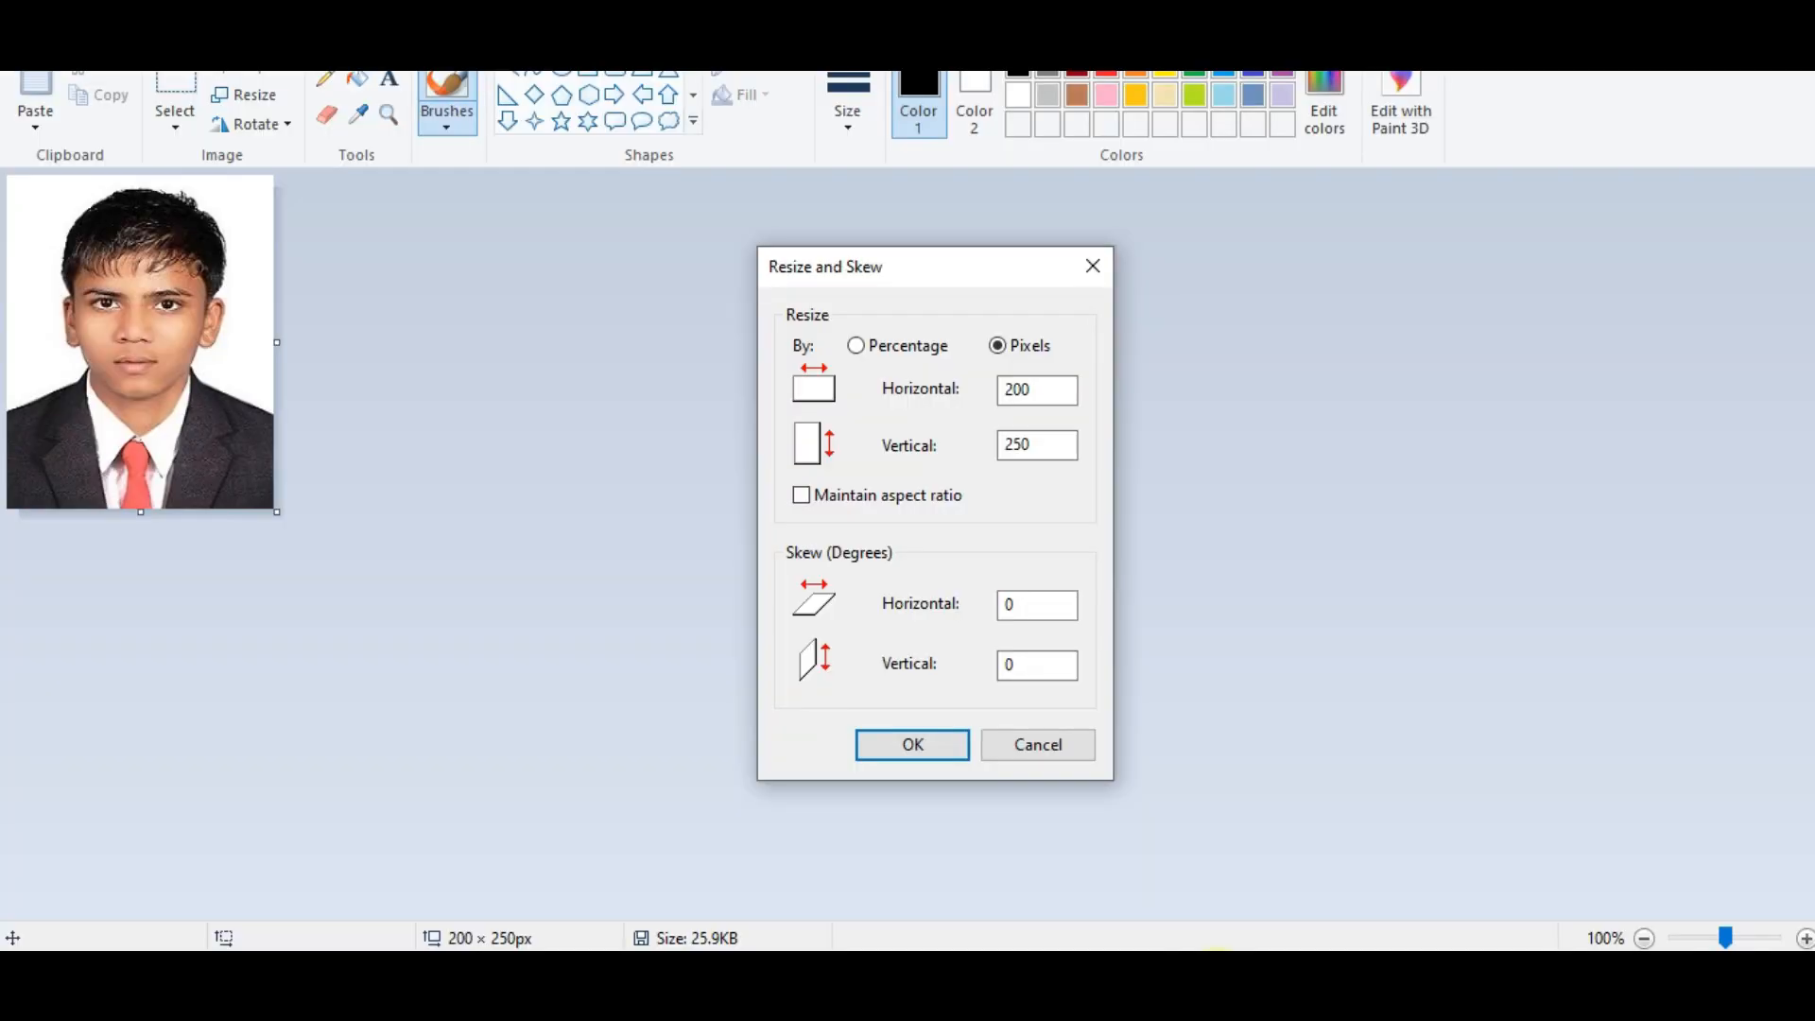
click(1040, 446)
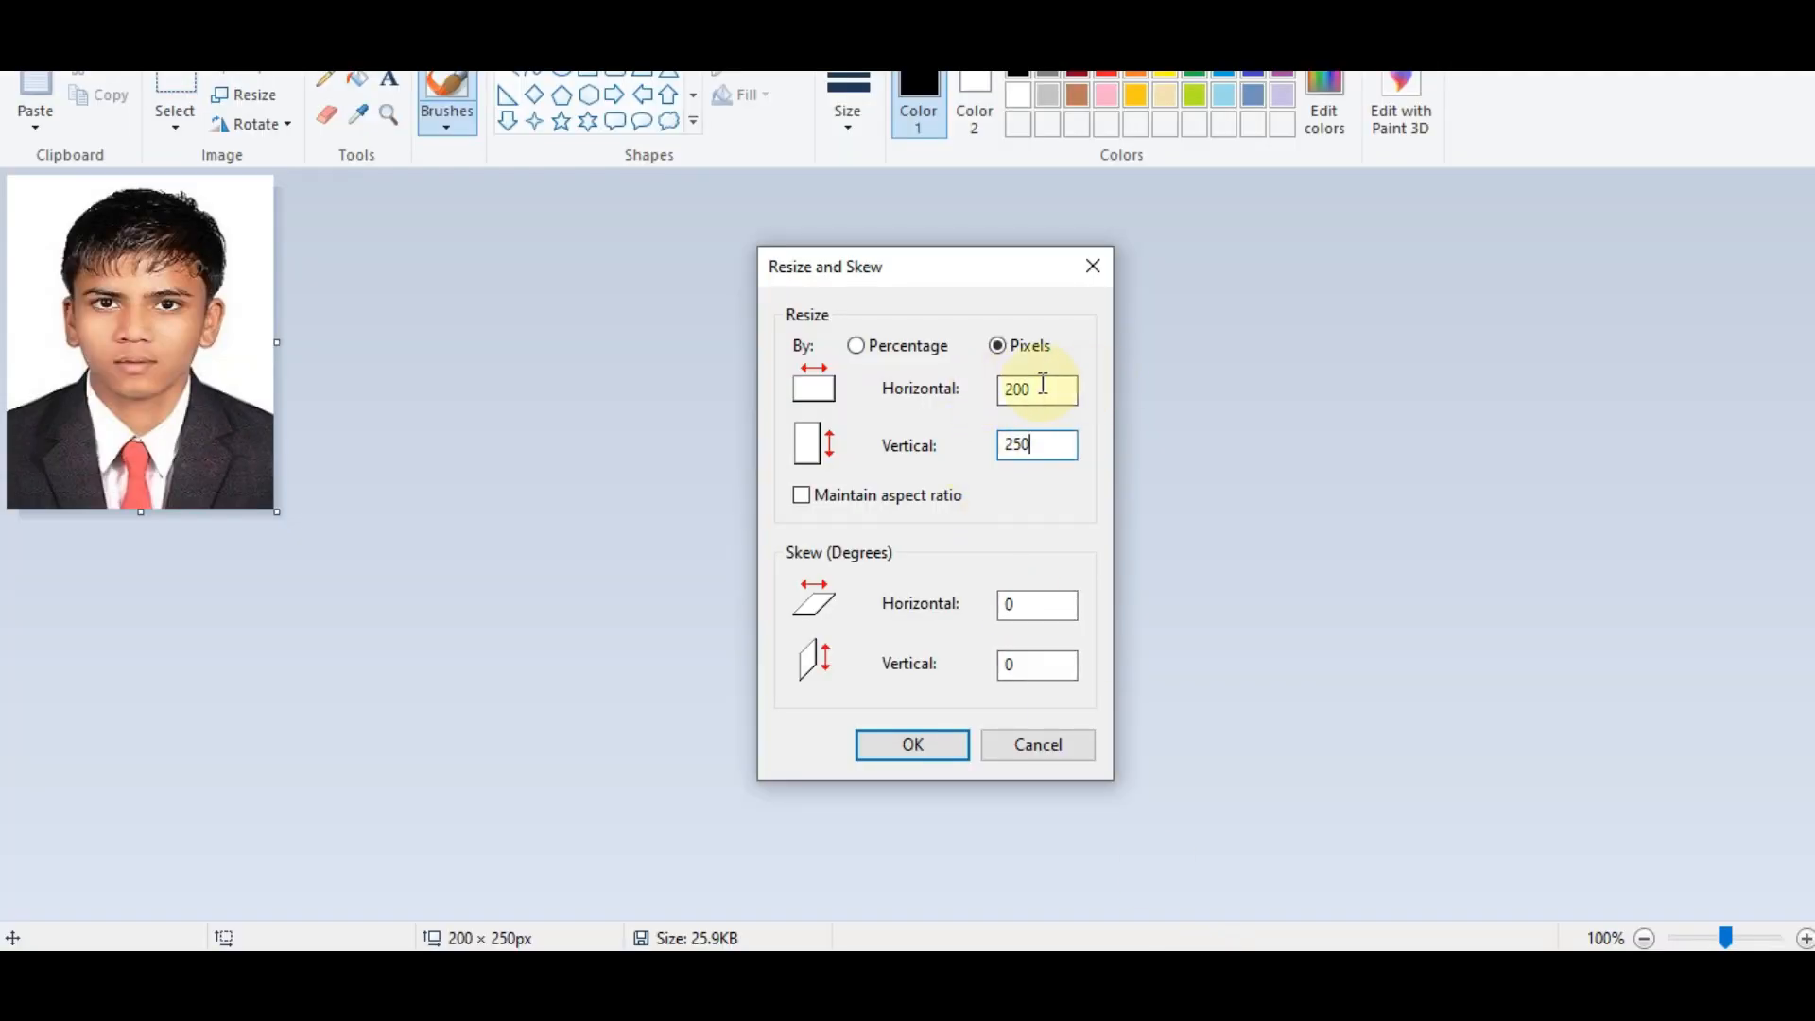
click(938, 745)
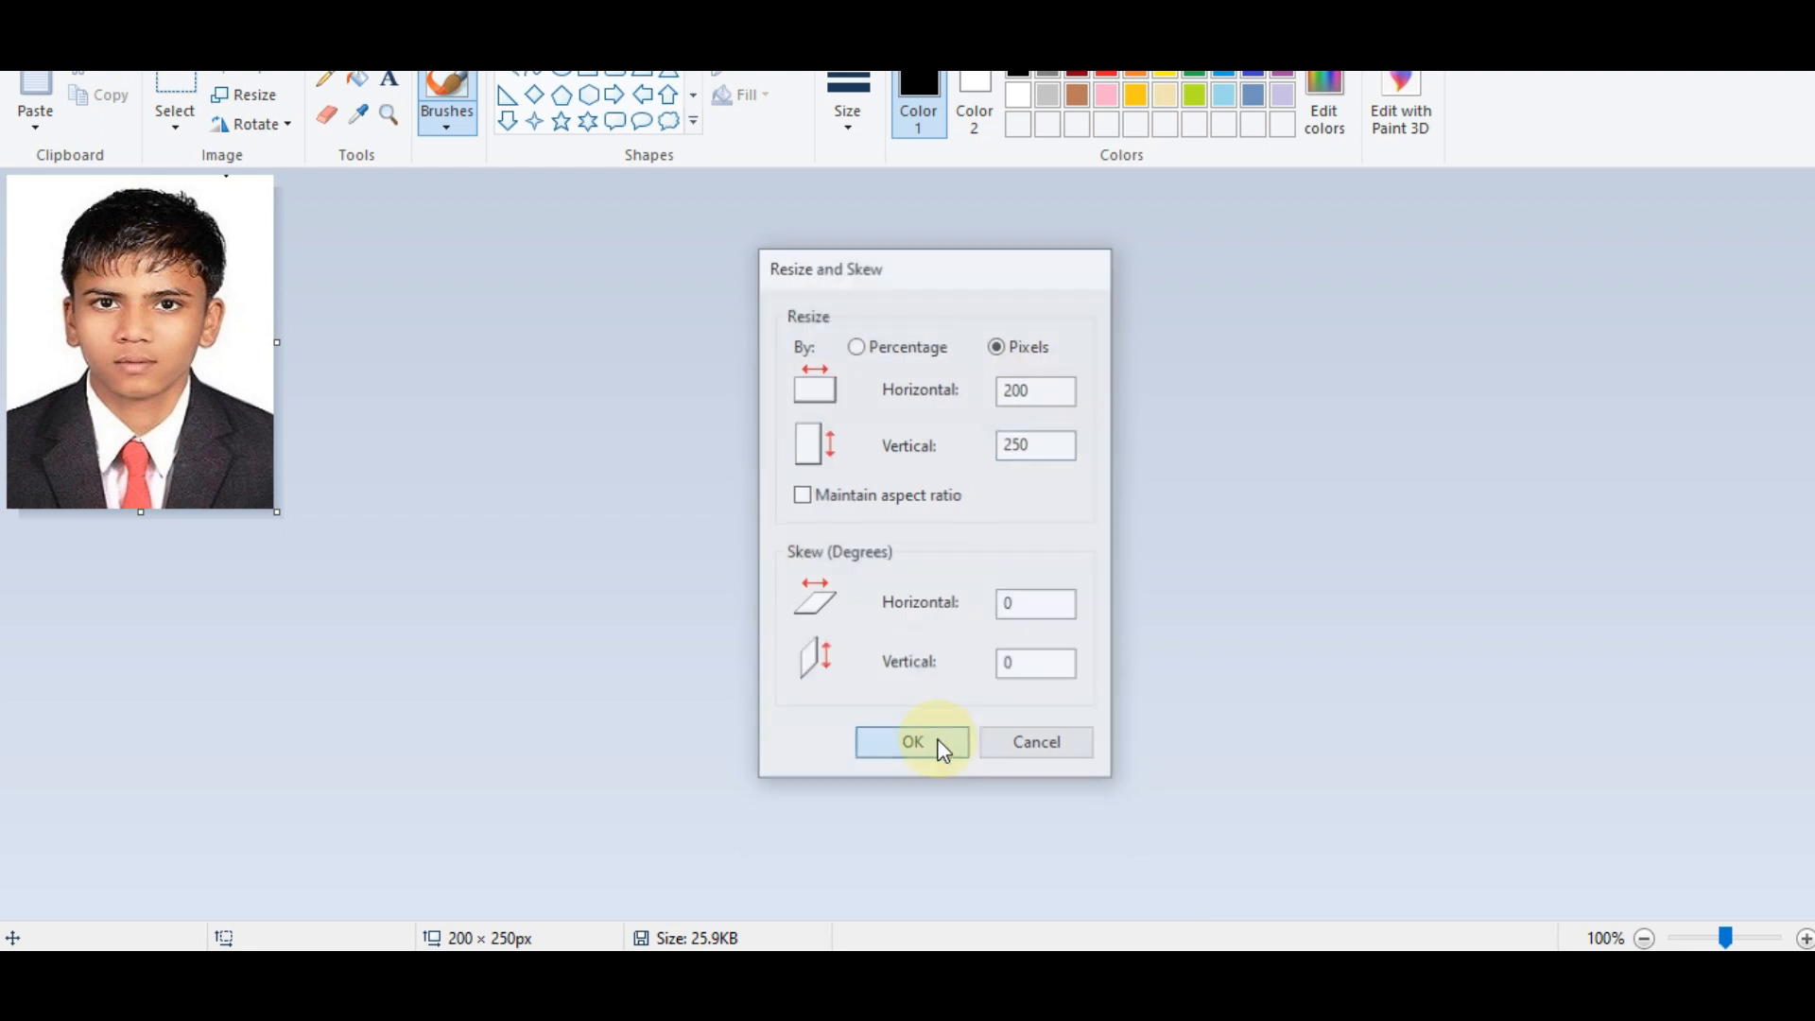
Look through the File menu without changing anything, then close Paint.
click(31, 32)
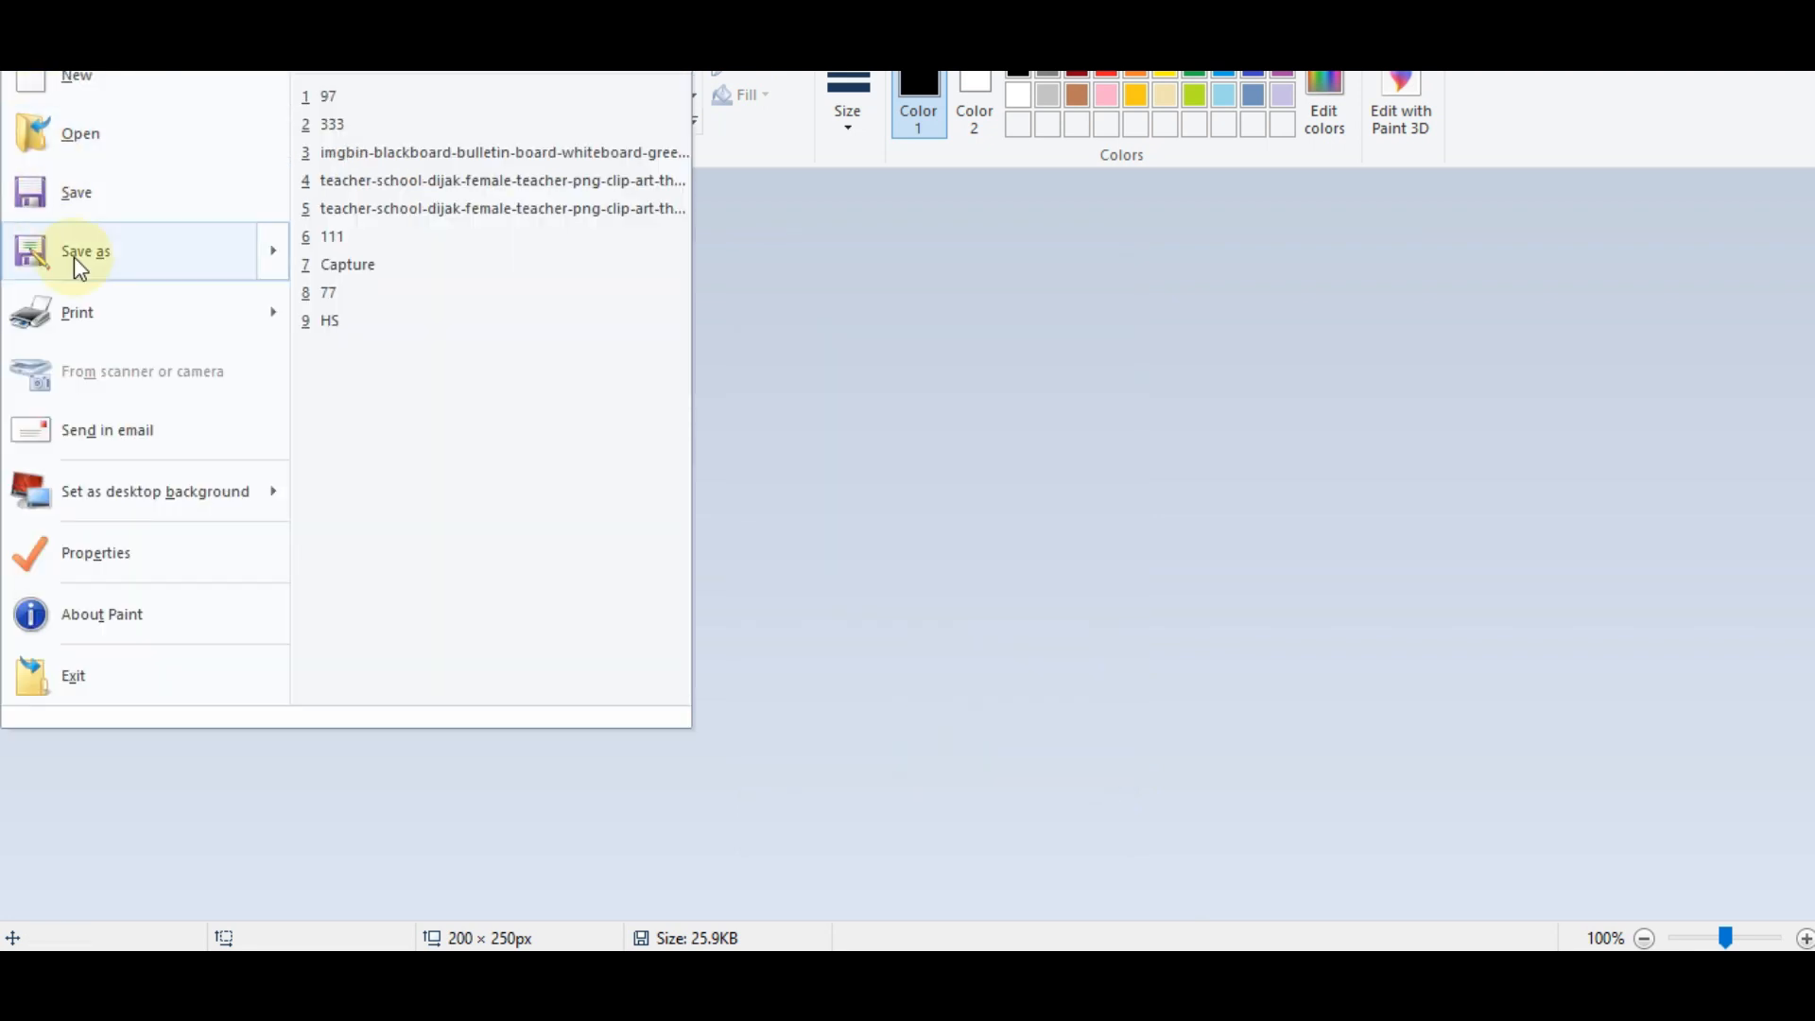
mouse_move(80, 293)
mouse_move(87, 254)
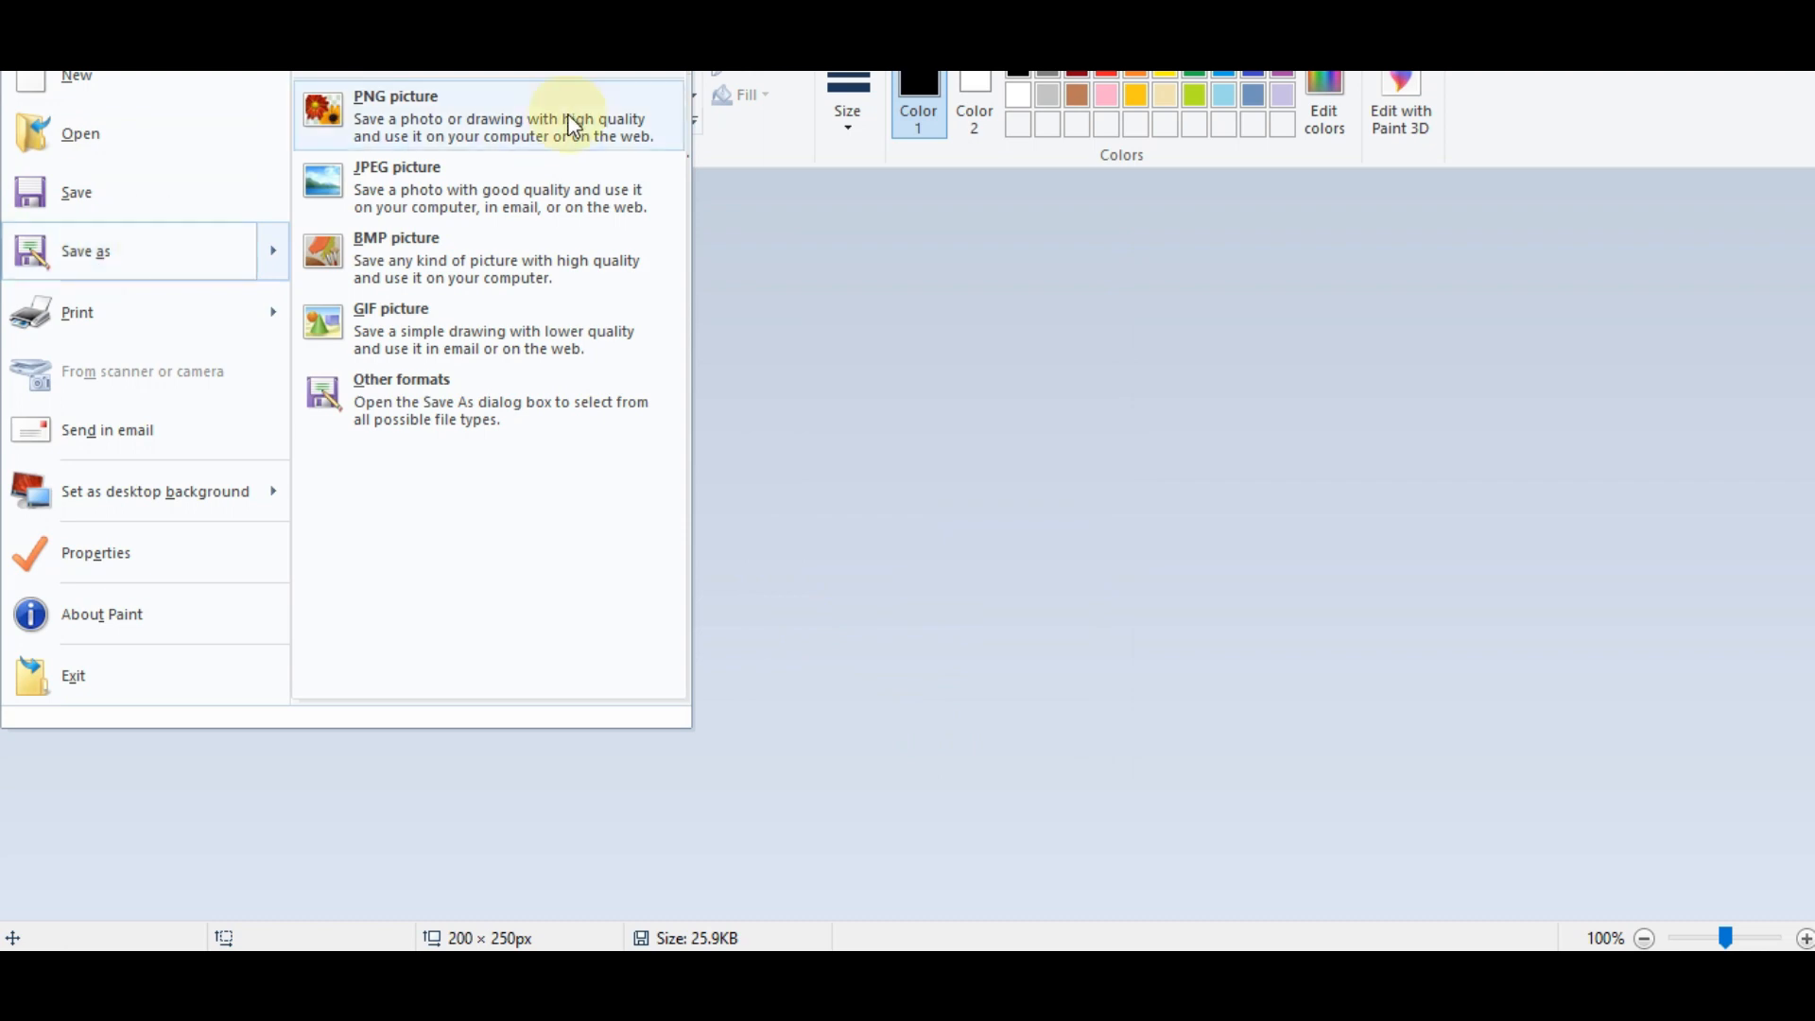
click(1493, 196)
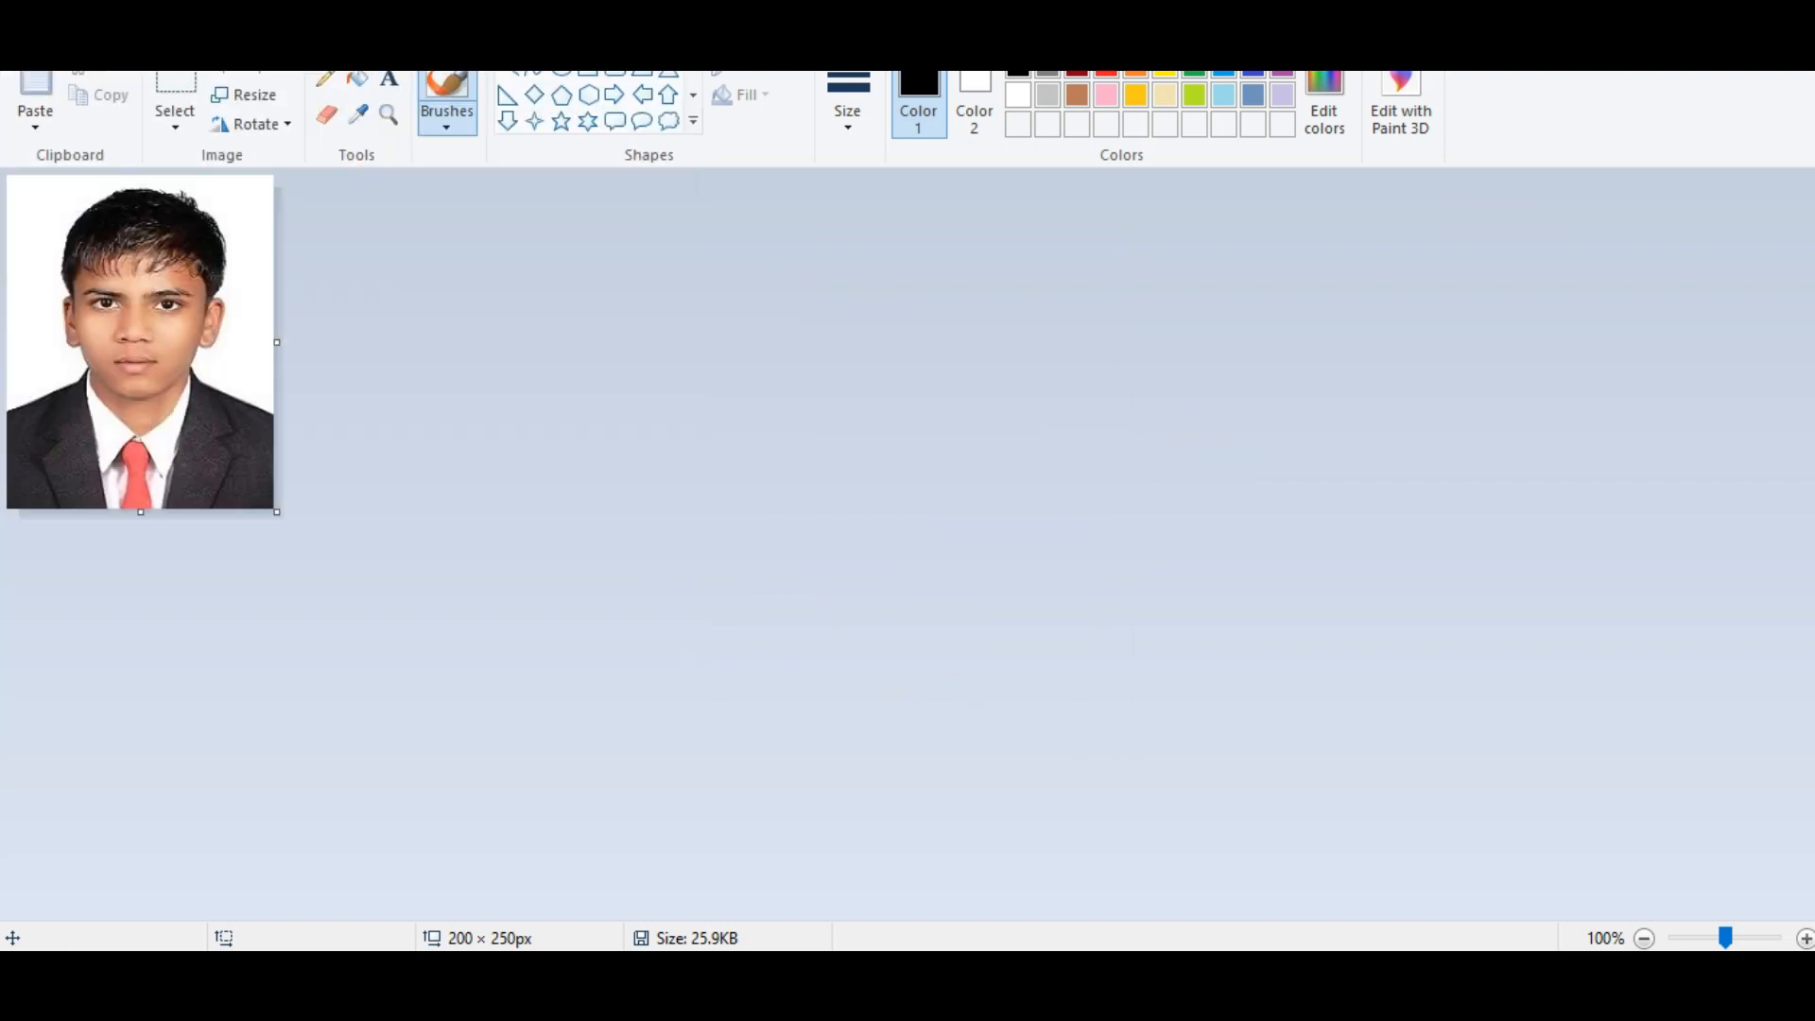
click(1790, 5)
Quit Paint without saving and scroll down the portal form to the photo and signature.
click(958, 511)
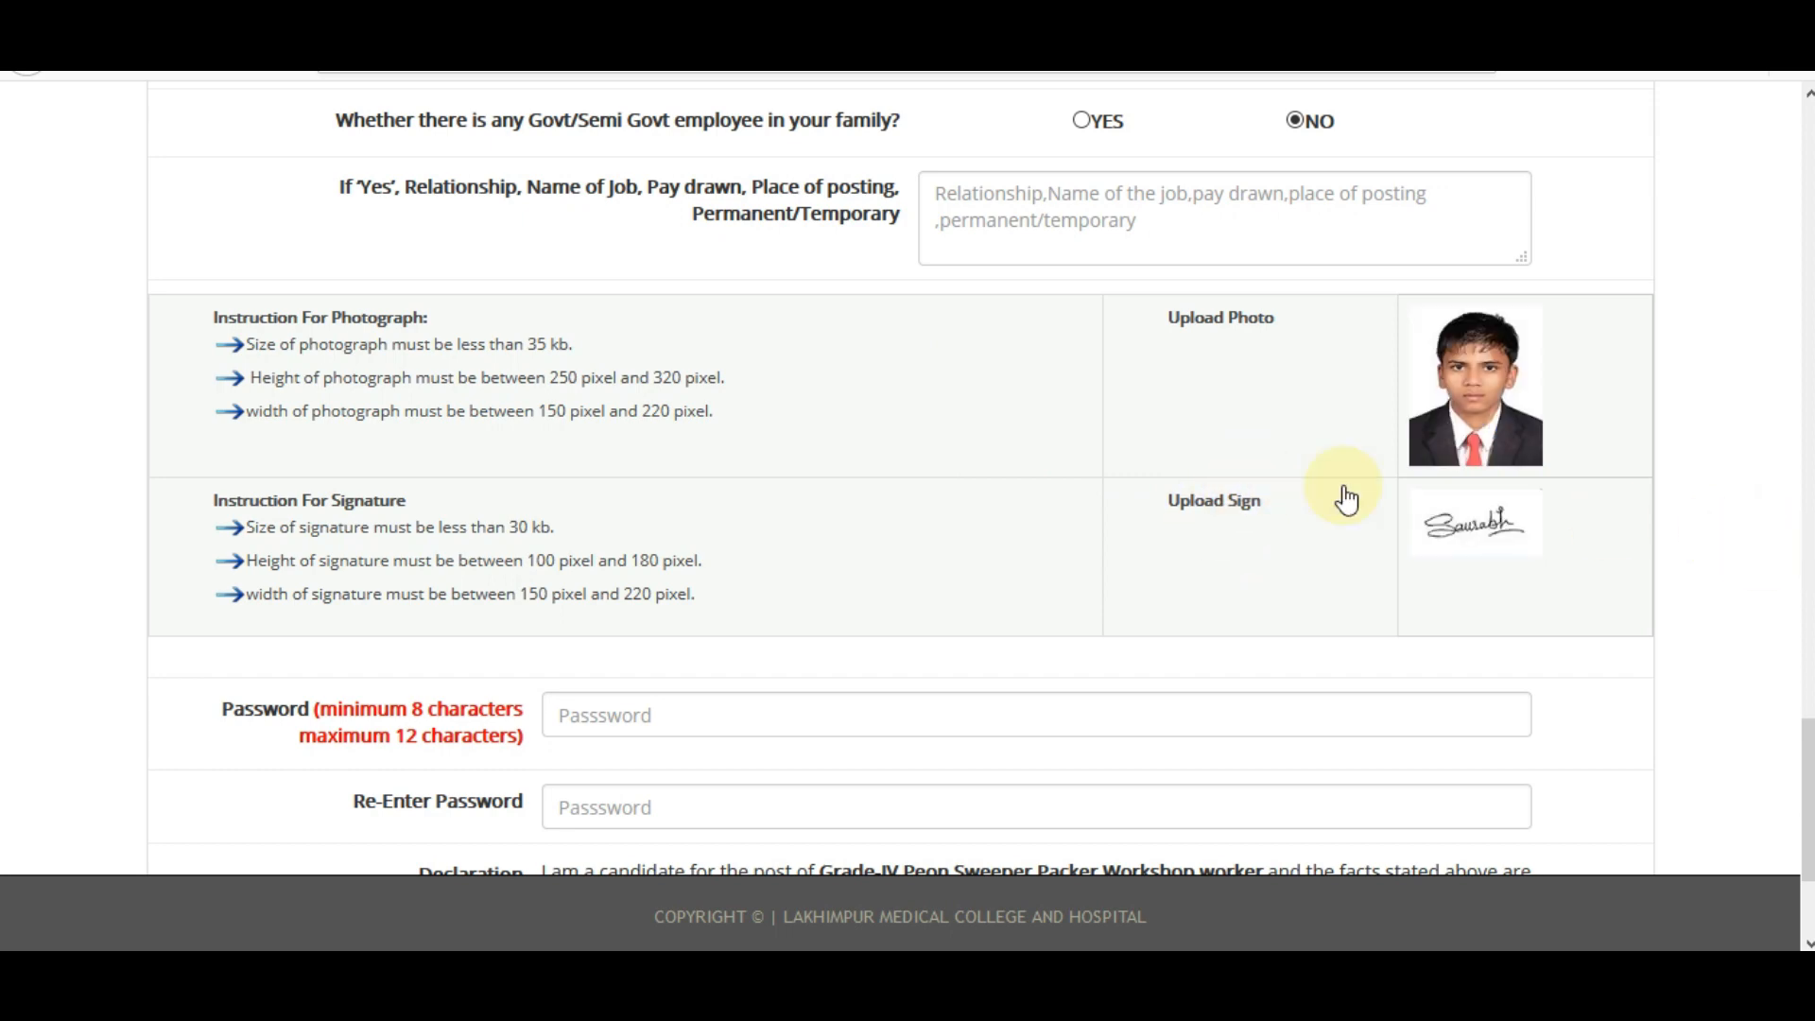
scroll(219, 547, down, 3)
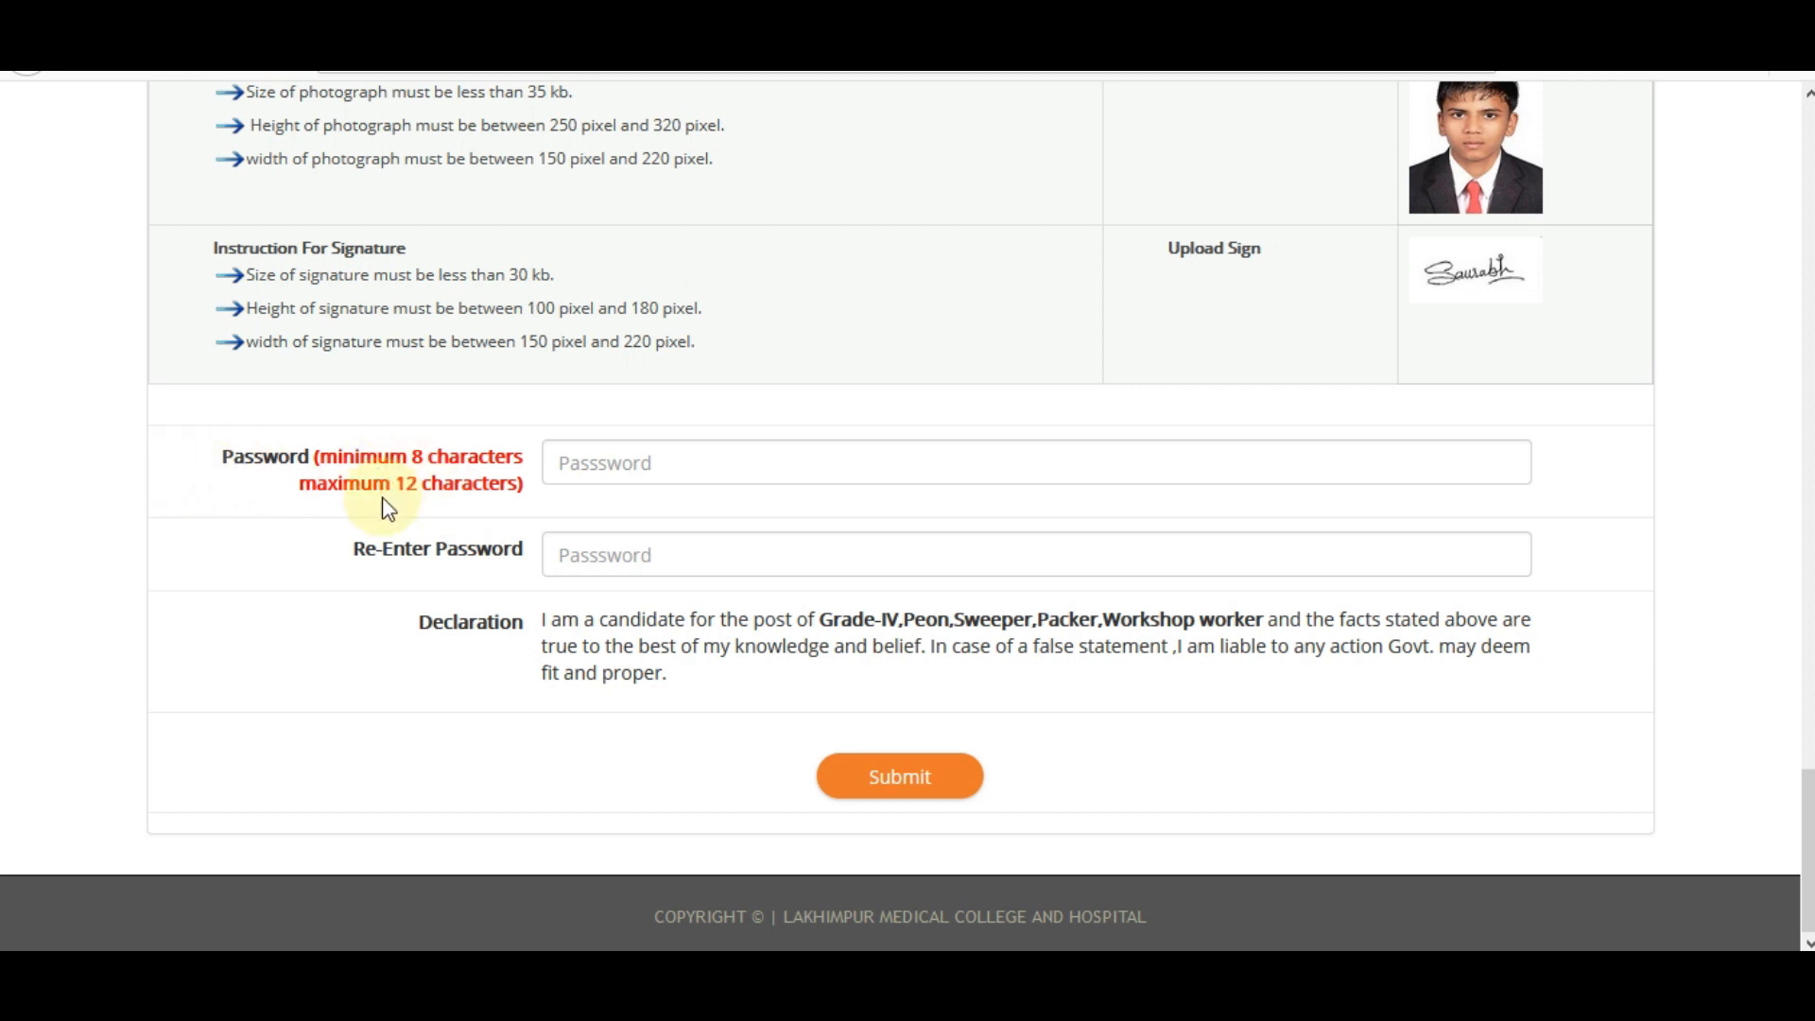
Enter the account password in both the Password and Re-Enter Password fields.
click(619, 480)
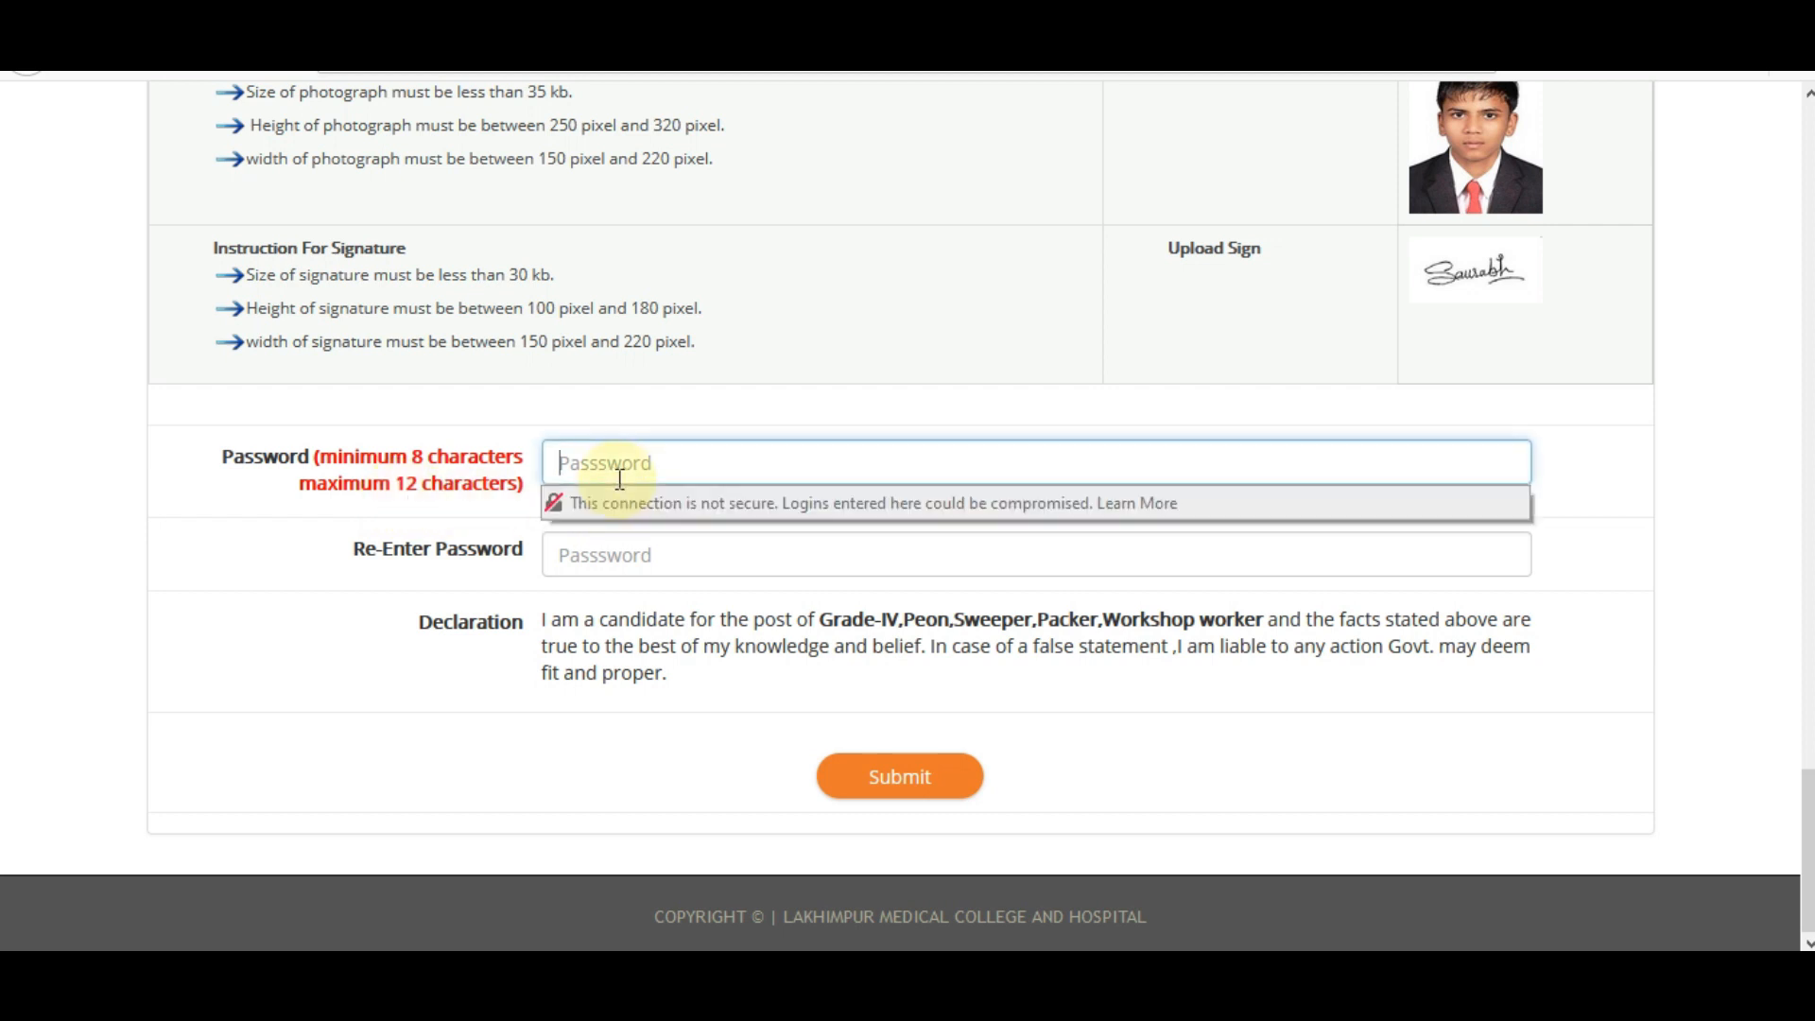
text(•••••••••)
click(618, 553)
text(•)
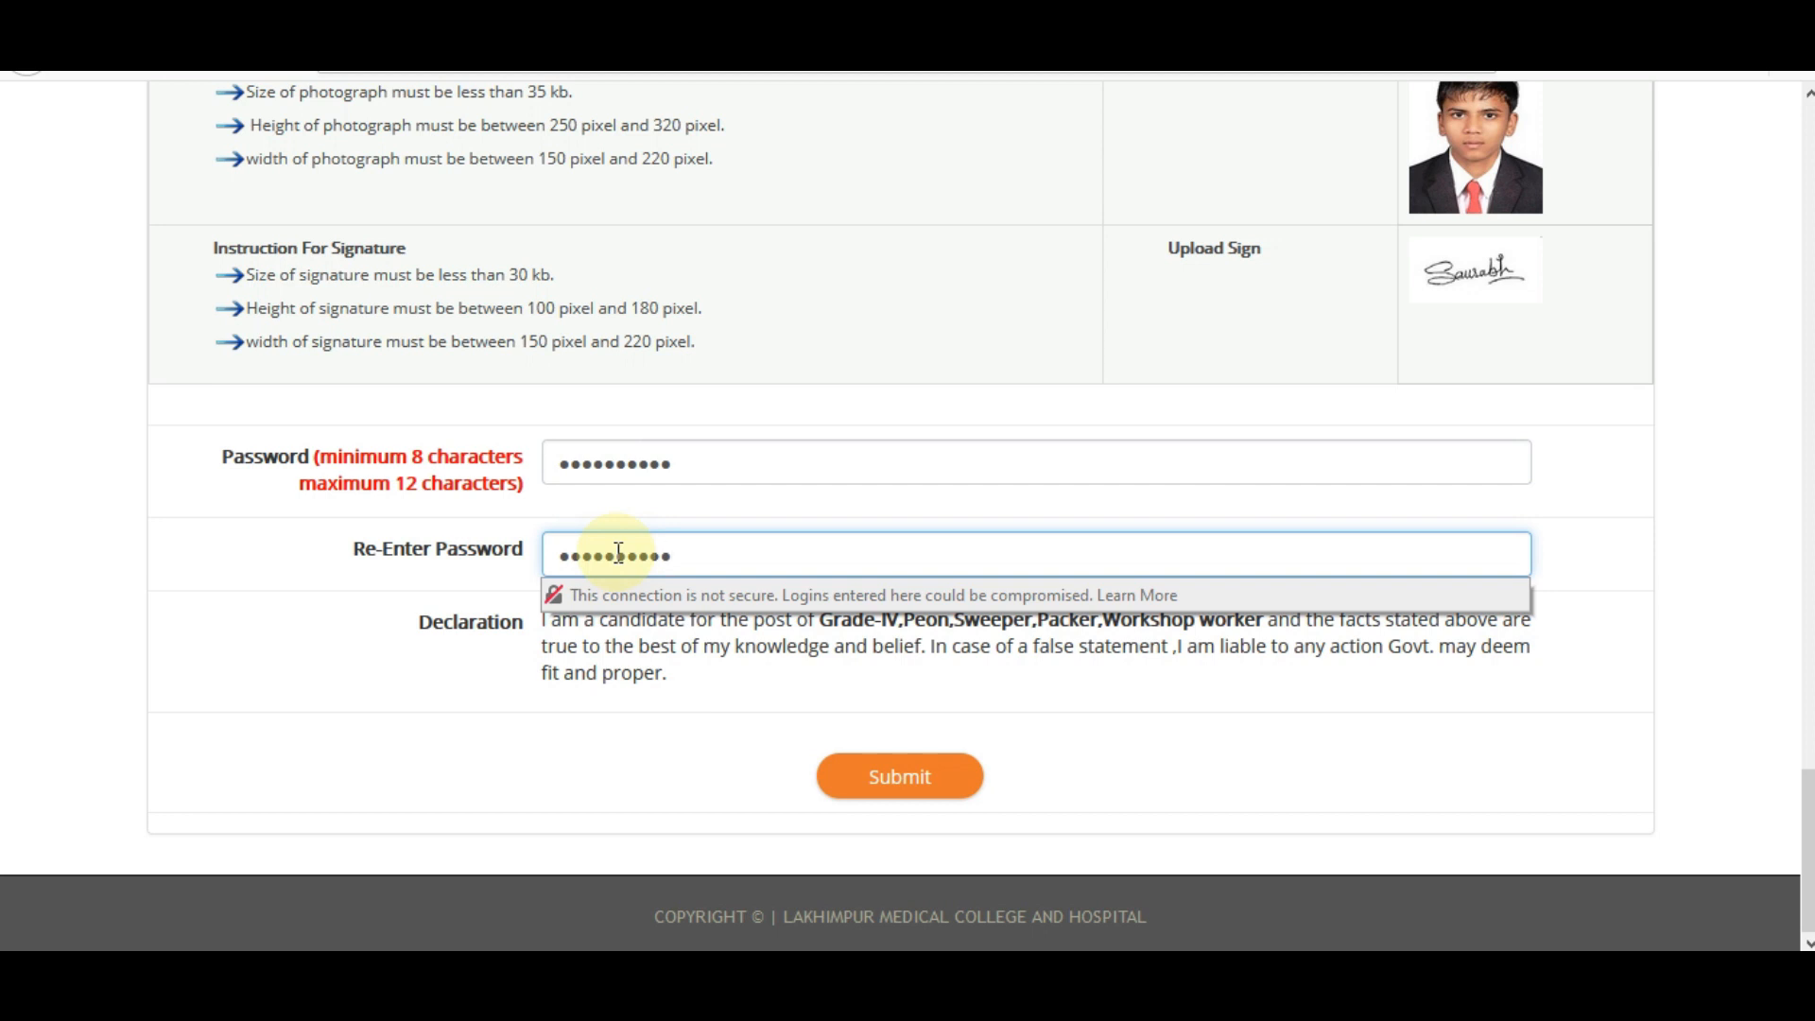
click(348, 615)
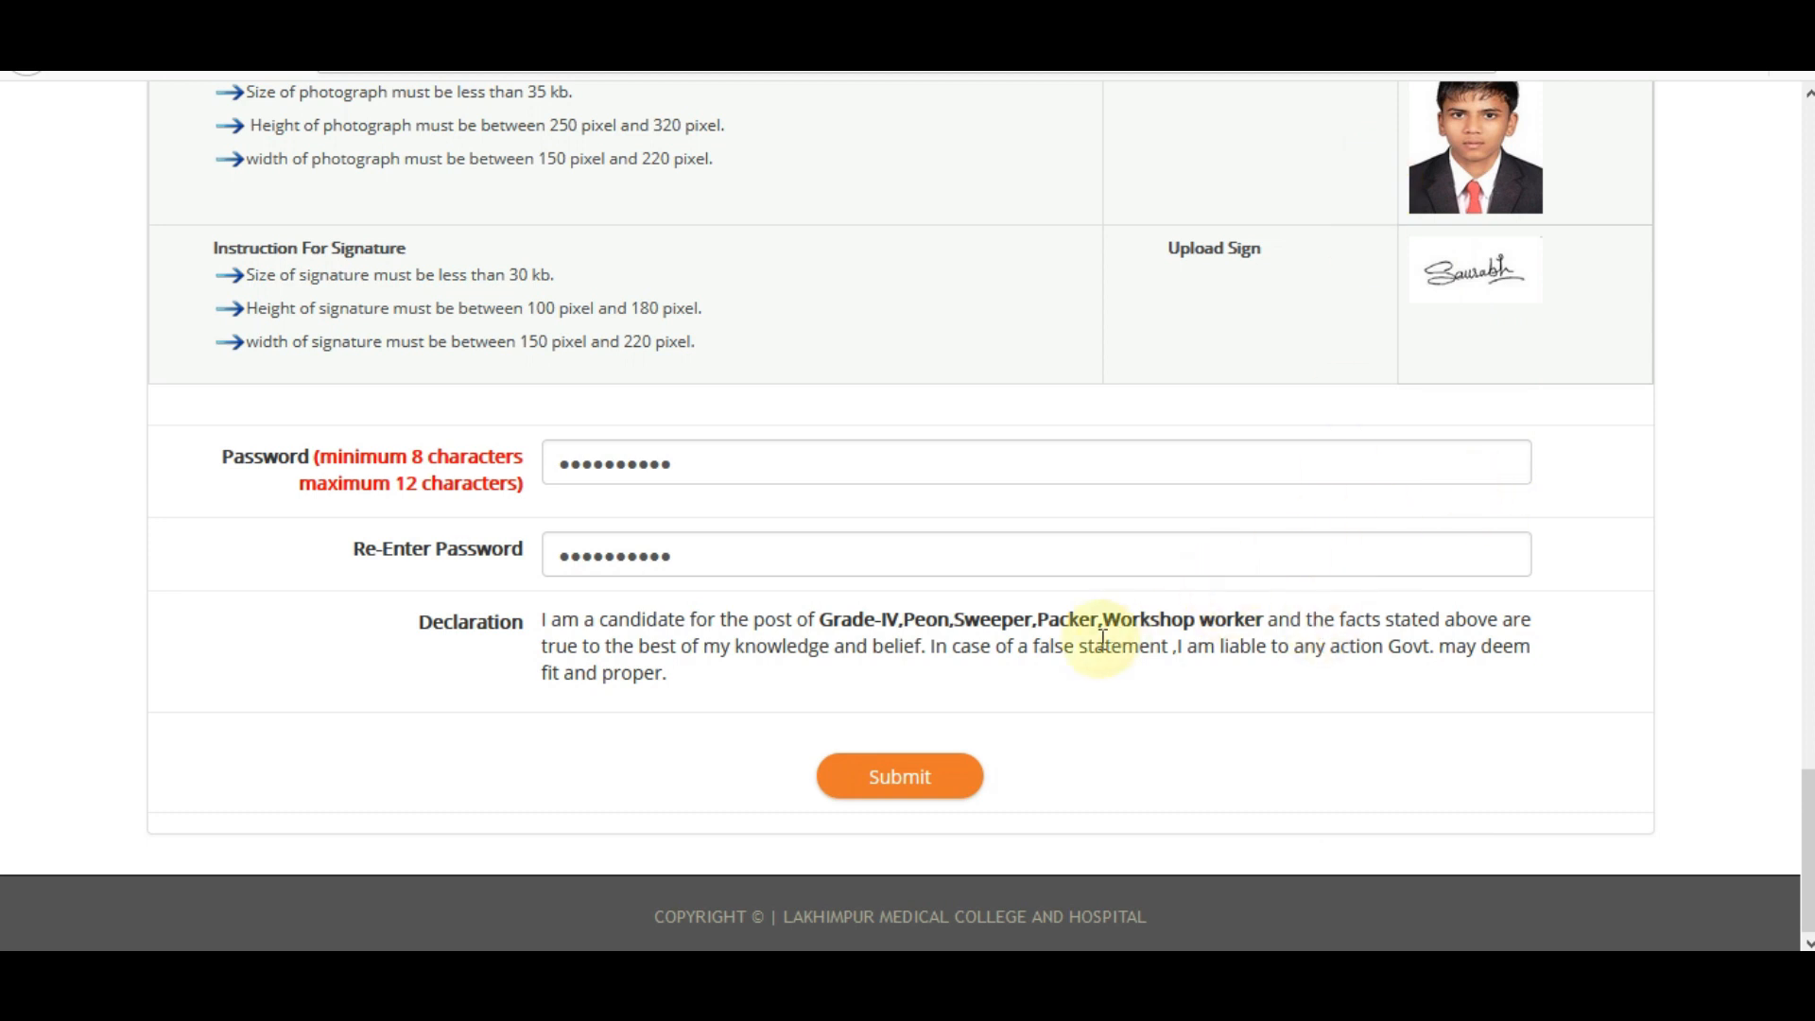
Submit the application, then go to the Login for Registered Candidates page.
click(900, 798)
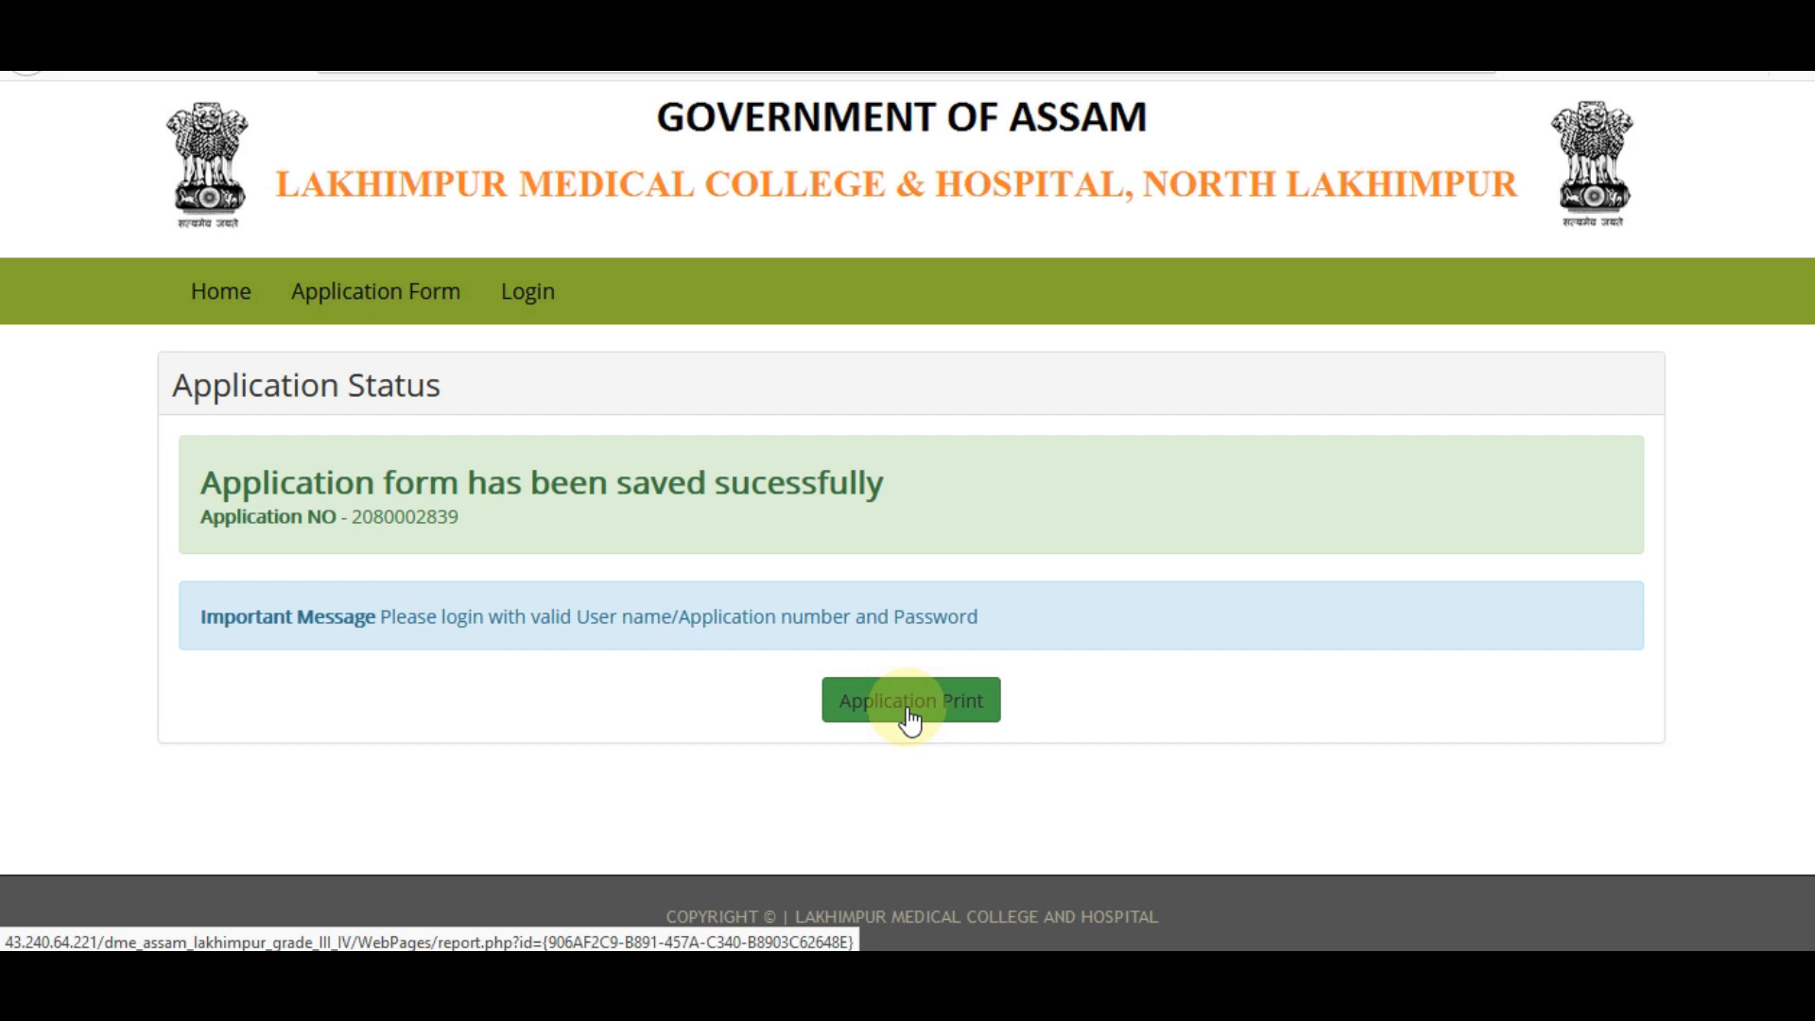
click(550, 325)
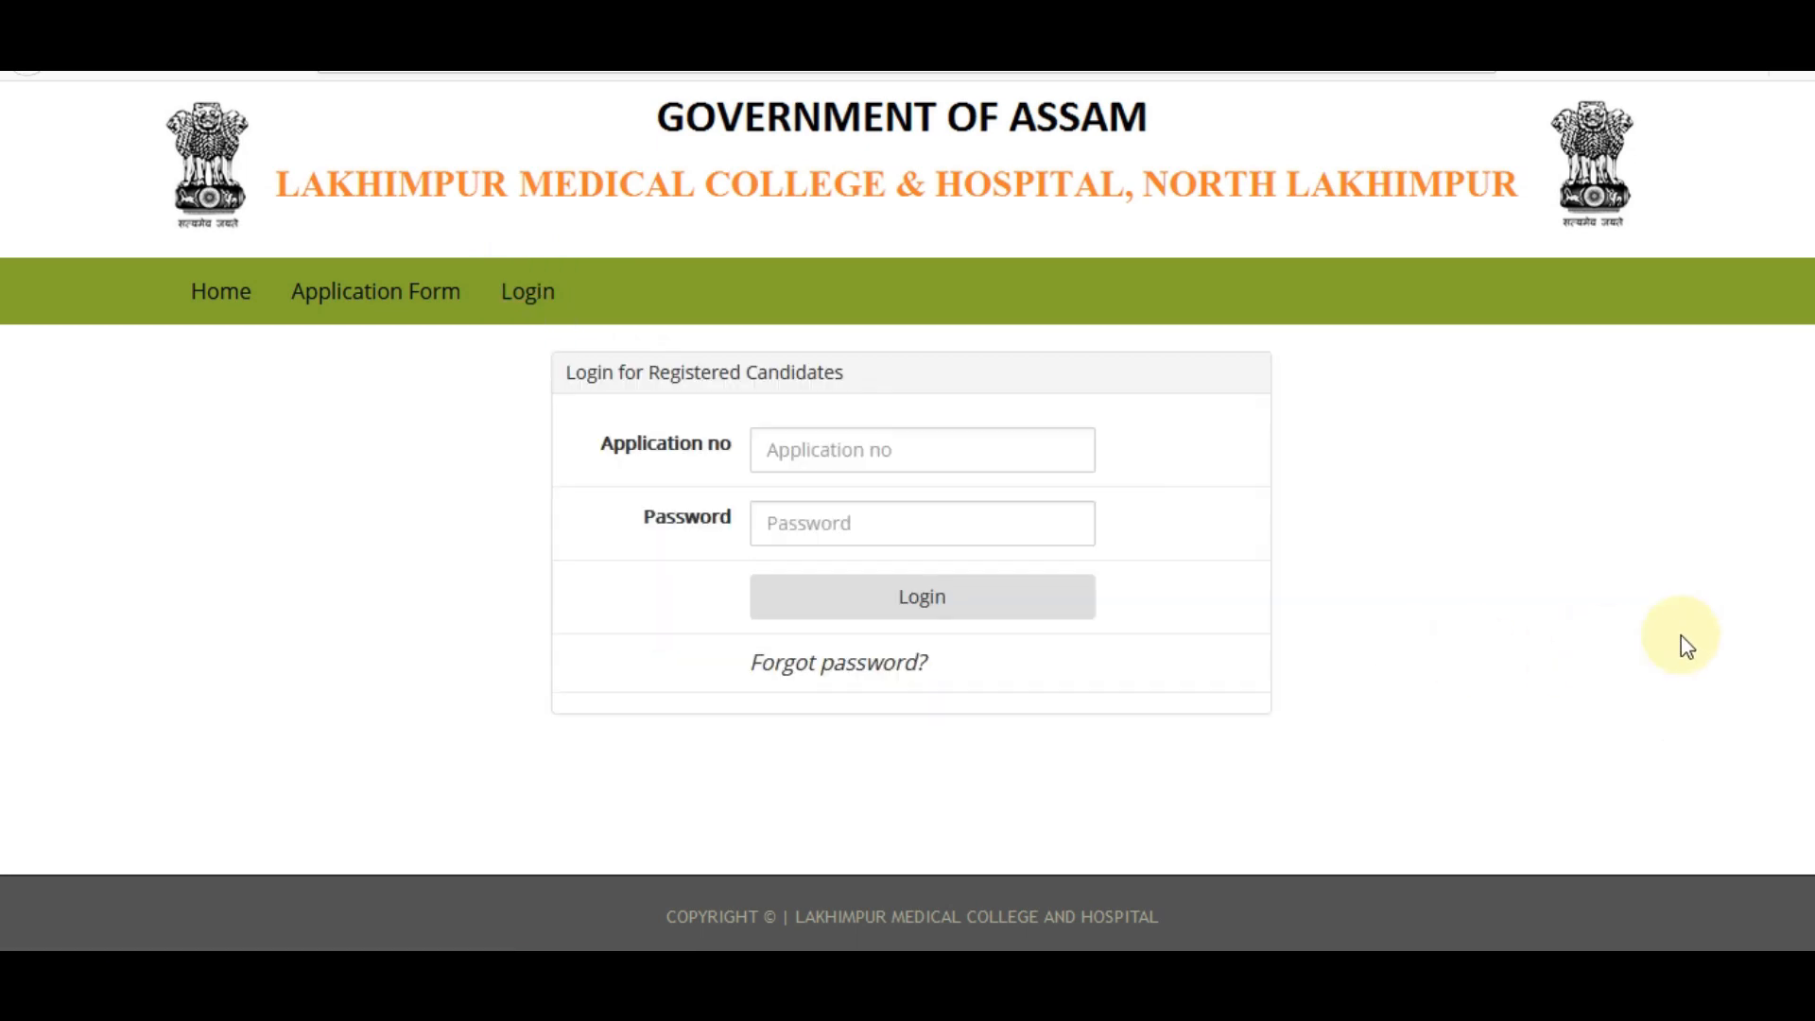